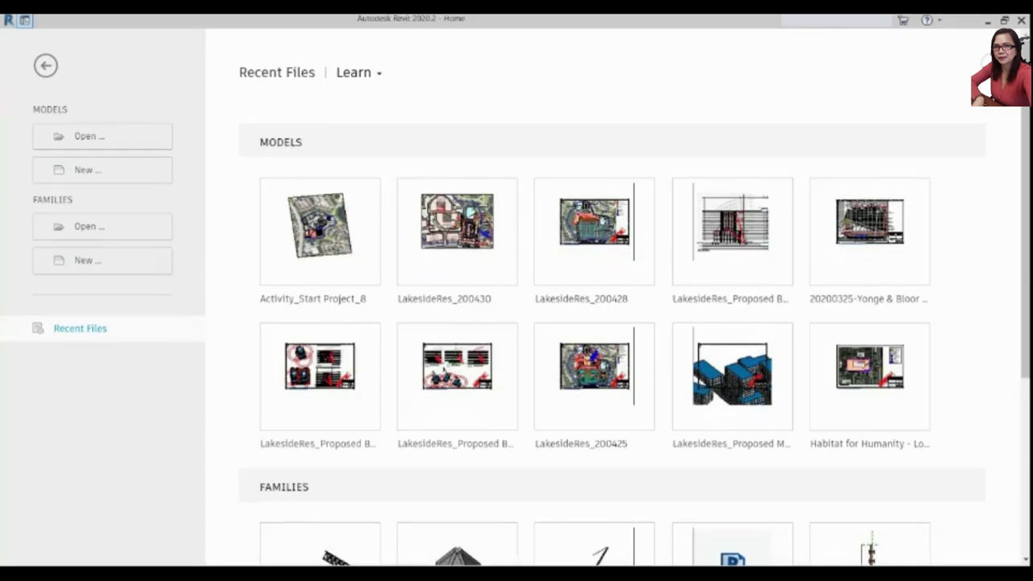
Create a new family from the Metric Generic Model.rft template
click(80, 265)
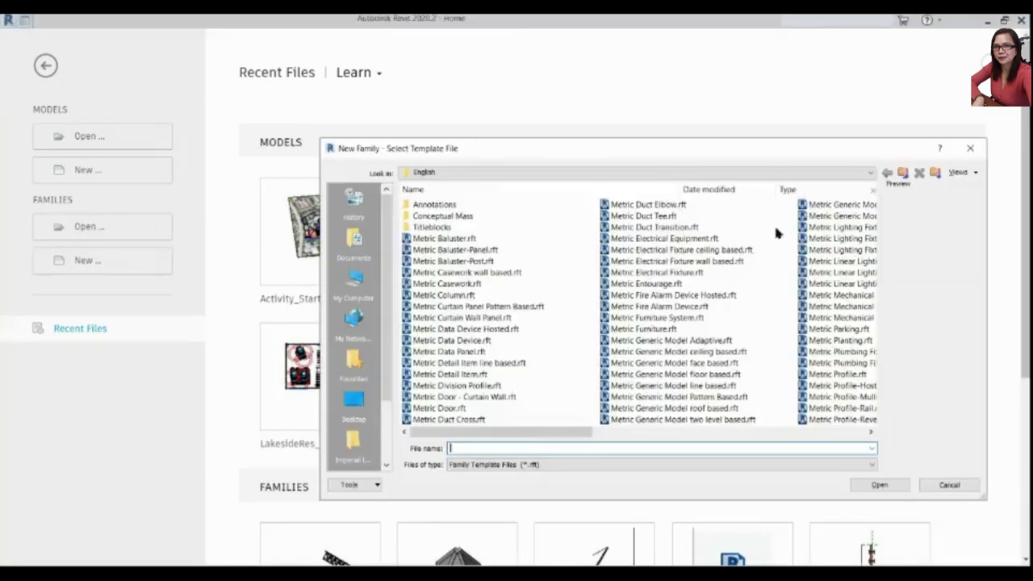
click(850, 217)
drag(526, 432, 651, 425)
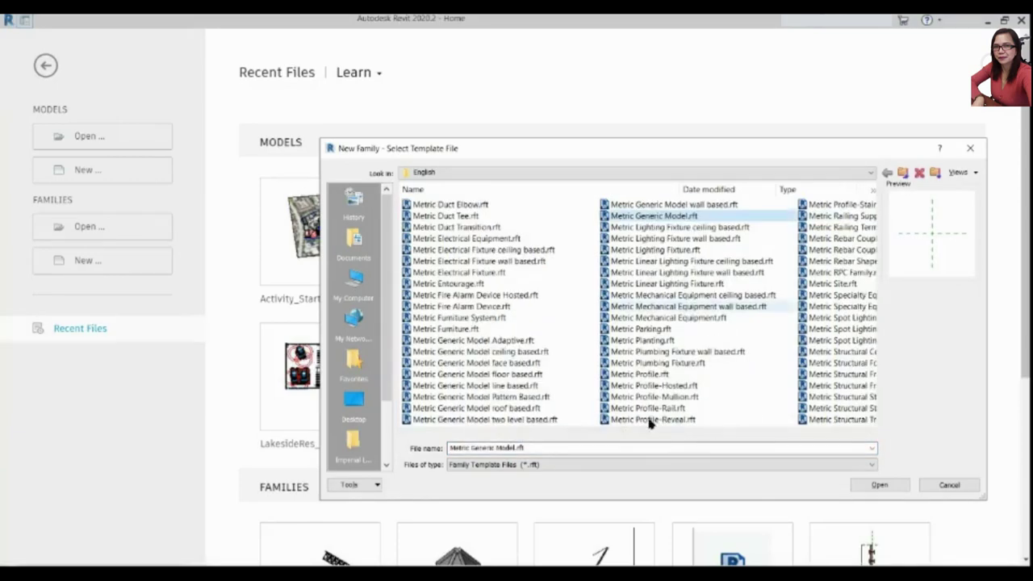
click(871, 487)
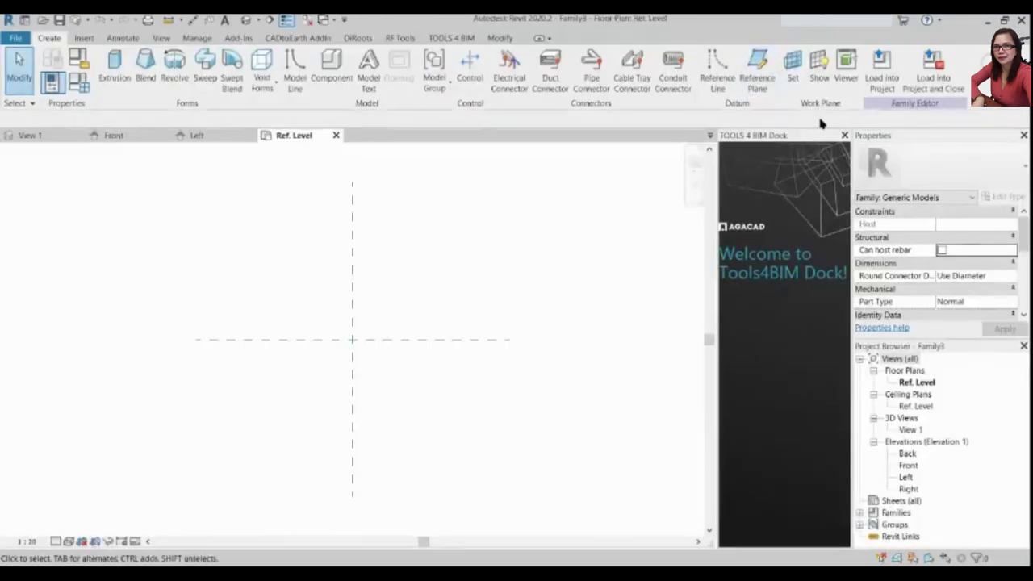
Close the Tools4BIM add-in panel and cancel an image import
click(843, 134)
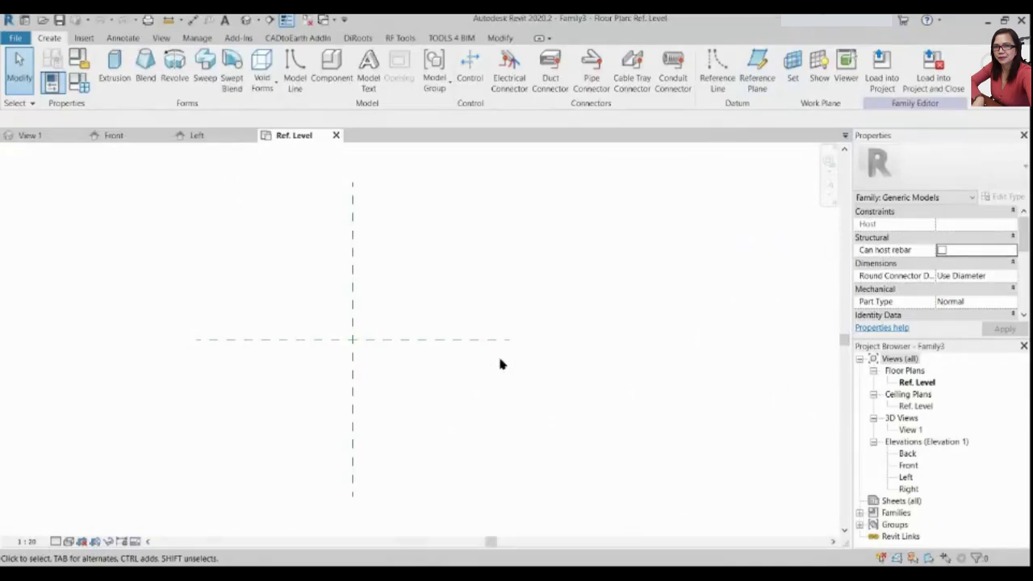
scroll(580, 484, down, 1)
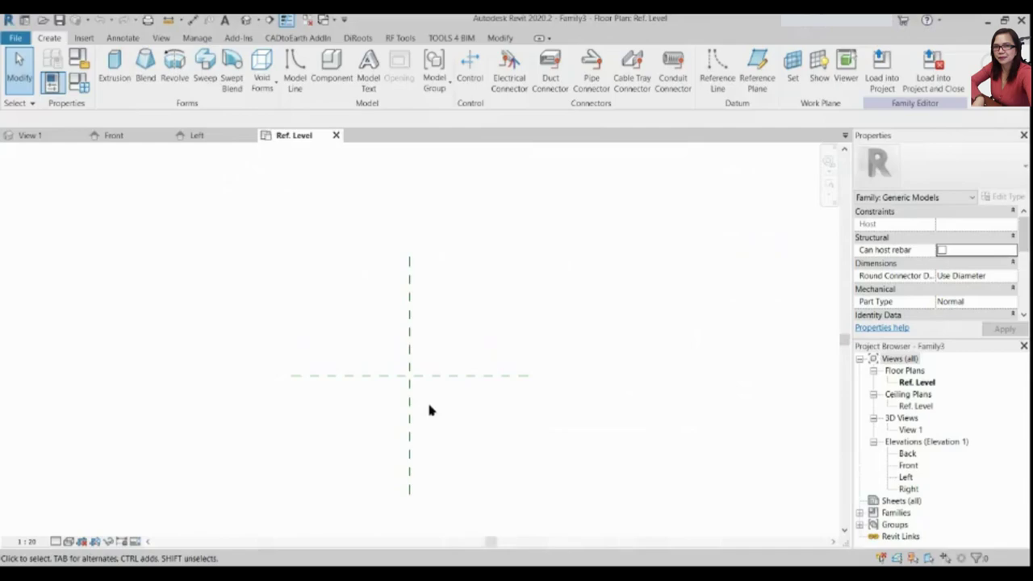
click(84, 38)
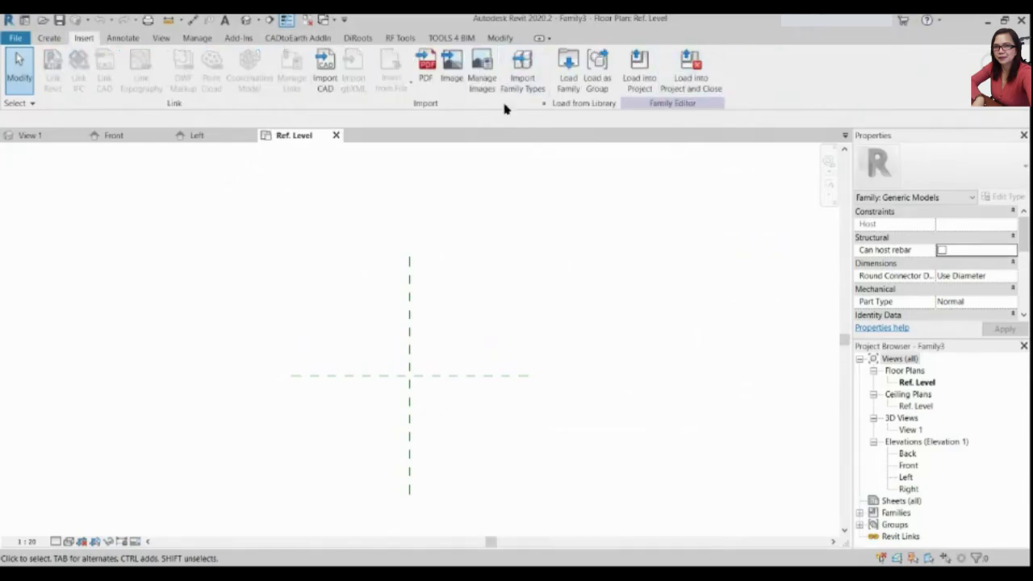
click(451, 69)
click(594, 312)
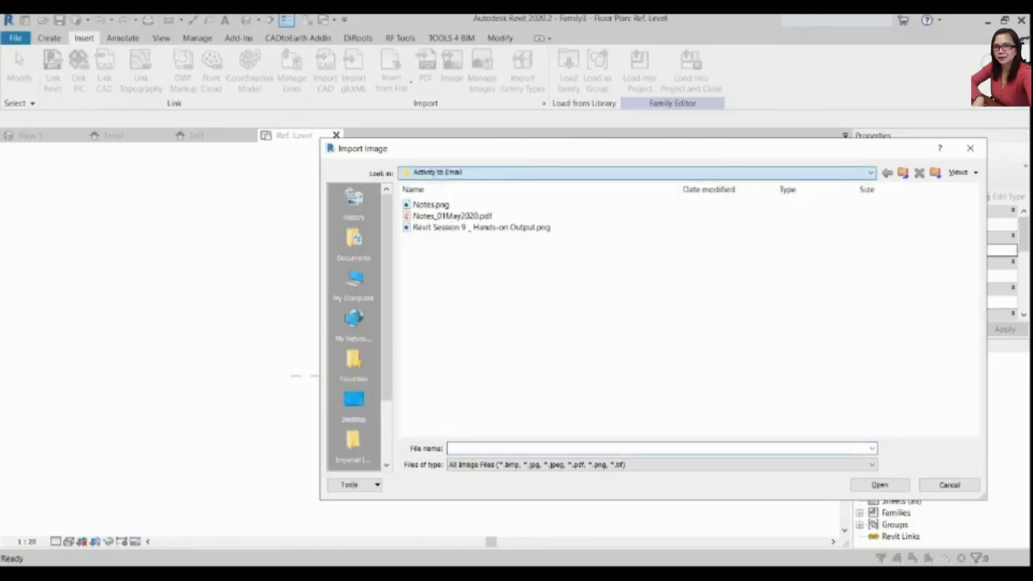
click(950, 487)
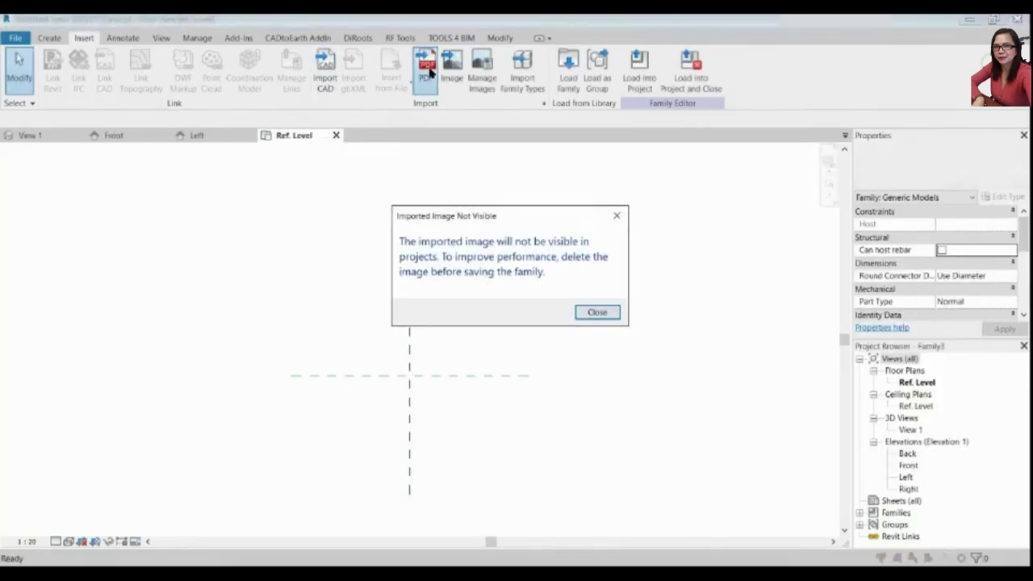
Import page 2 of Notes_01May2020.pdf and place it in the Ref. Level plan
click(587, 312)
click(452, 203)
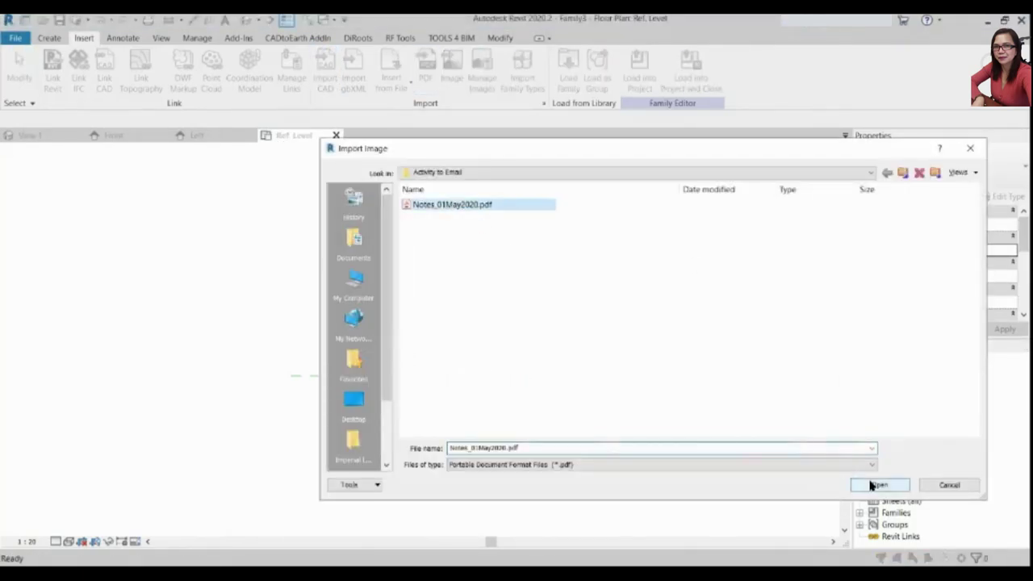
click(876, 484)
click(721, 290)
click(812, 503)
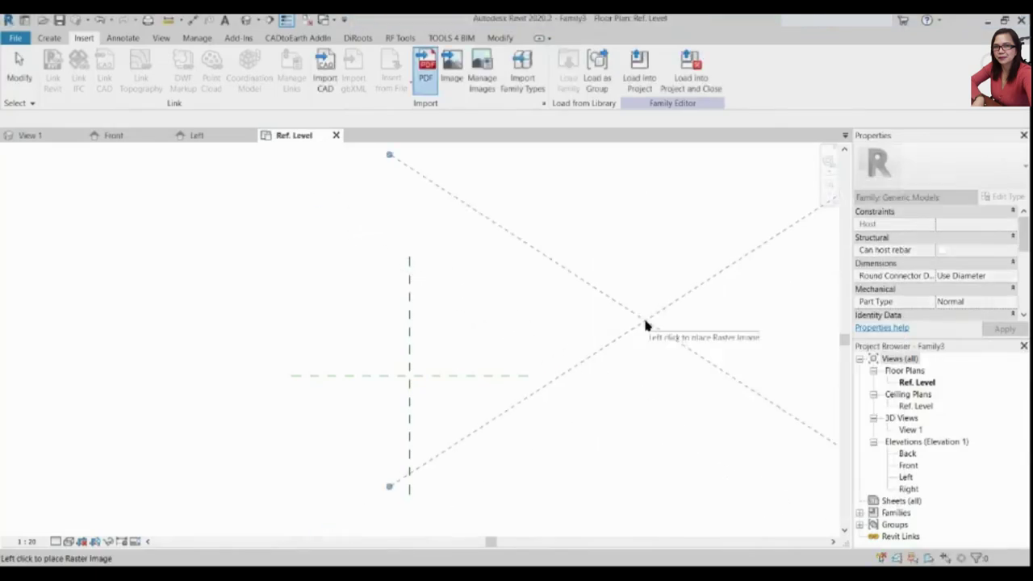
click(675, 322)
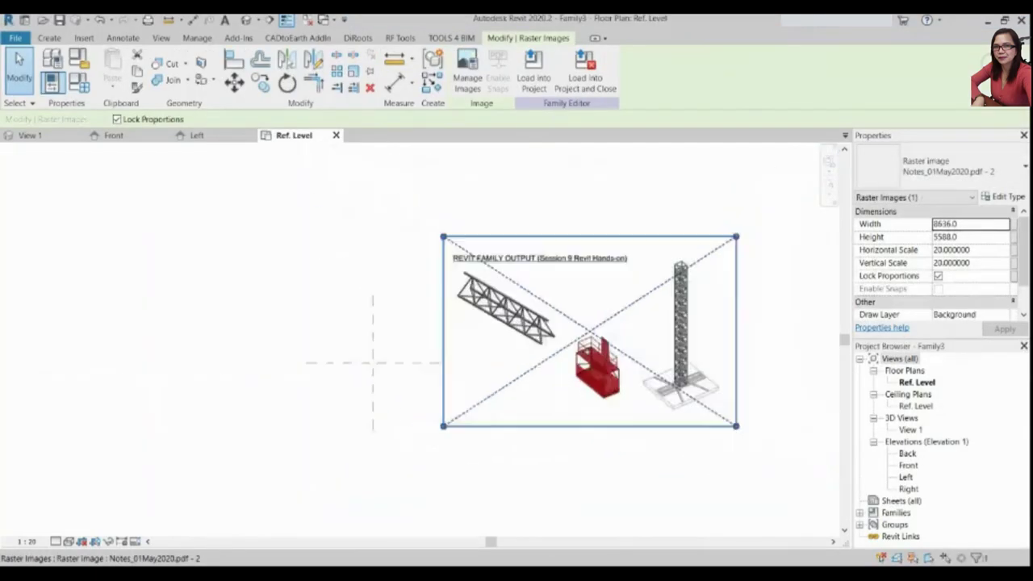
scroll(629, 329, up, 2)
Delete the imported PDF page from the plan
key(Delete)
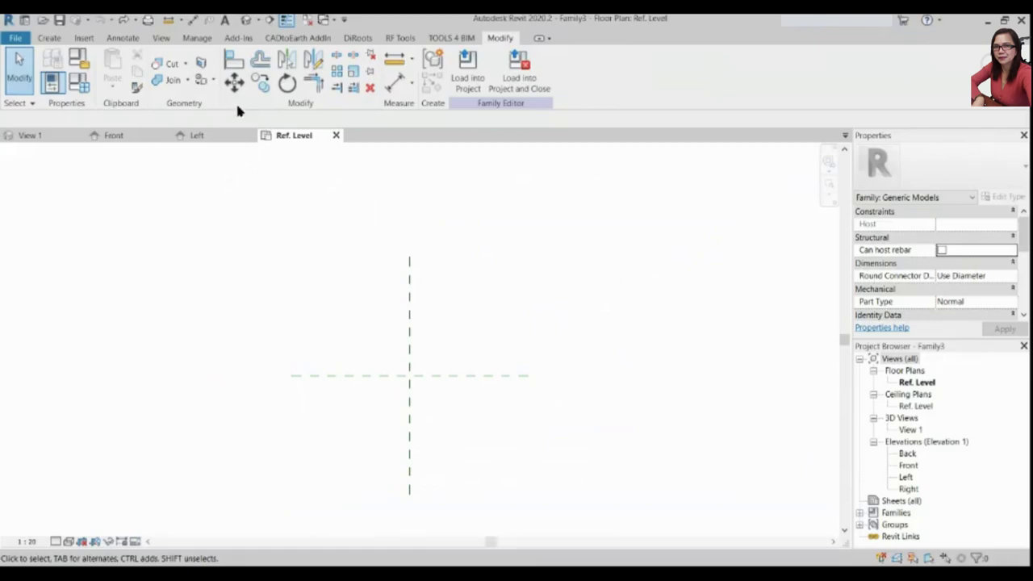
Import Hoist.png and place it to the right of the reference planes
click(84, 38)
click(421, 66)
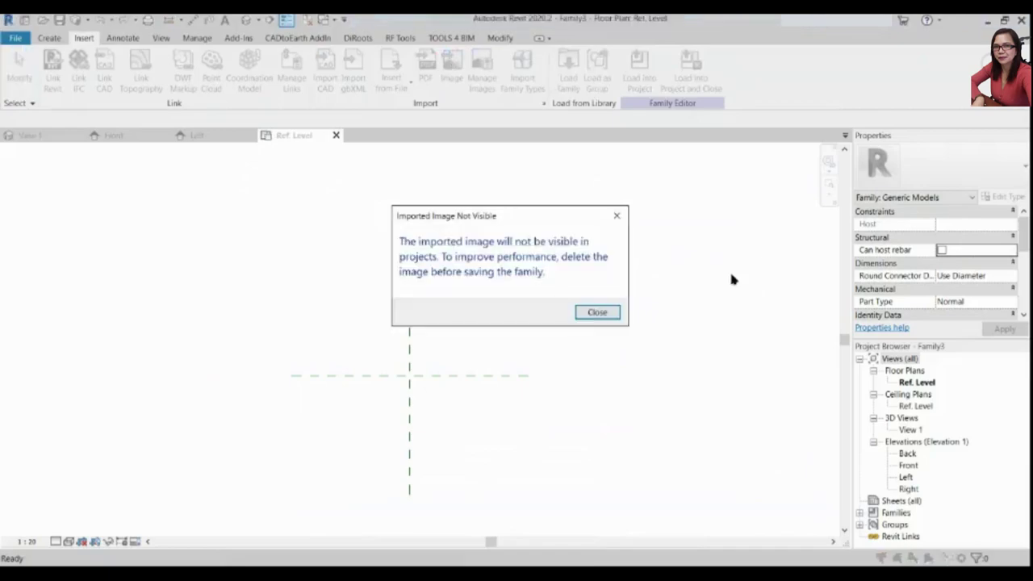
click(597, 312)
click(428, 204)
click(883, 482)
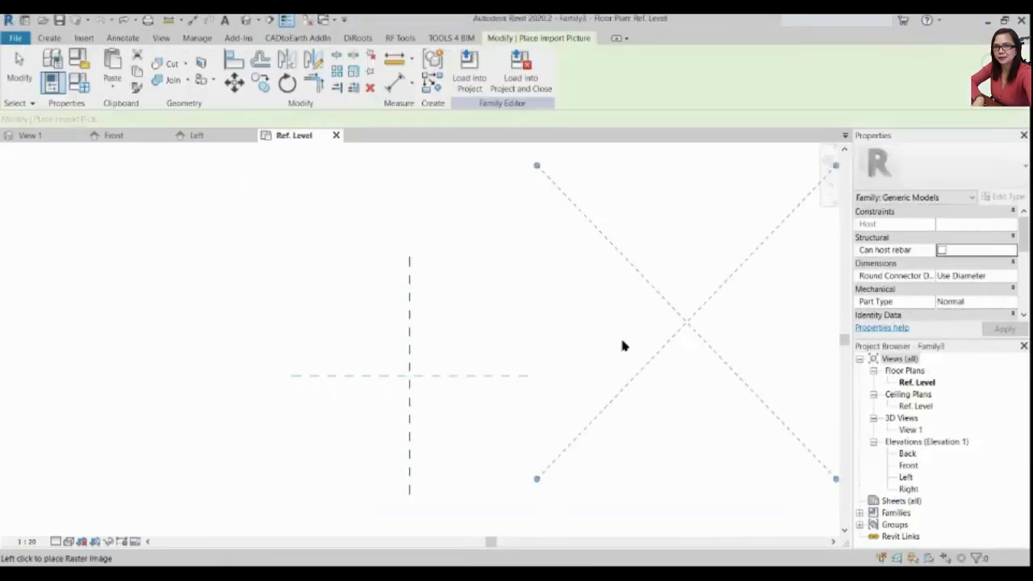
click(697, 340)
key(Escape)
Zoom in and out to inspect the Exercise 10 hoist drawing
scroll(669, 299, up, 3)
scroll(618, 415, up, 2)
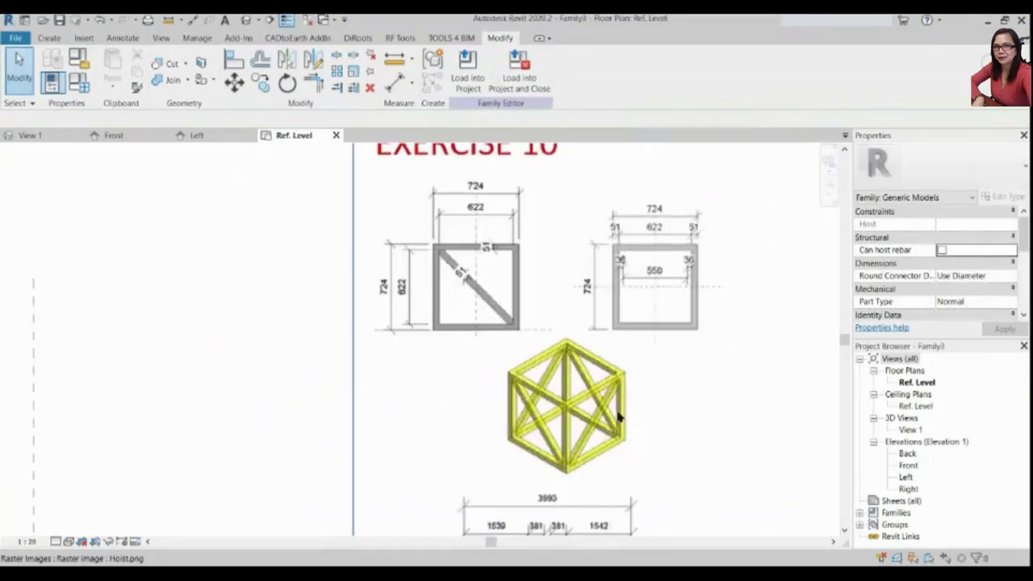
scroll(591, 369, up, 2)
scroll(591, 370, down, 3)
scroll(483, 269, up, 2)
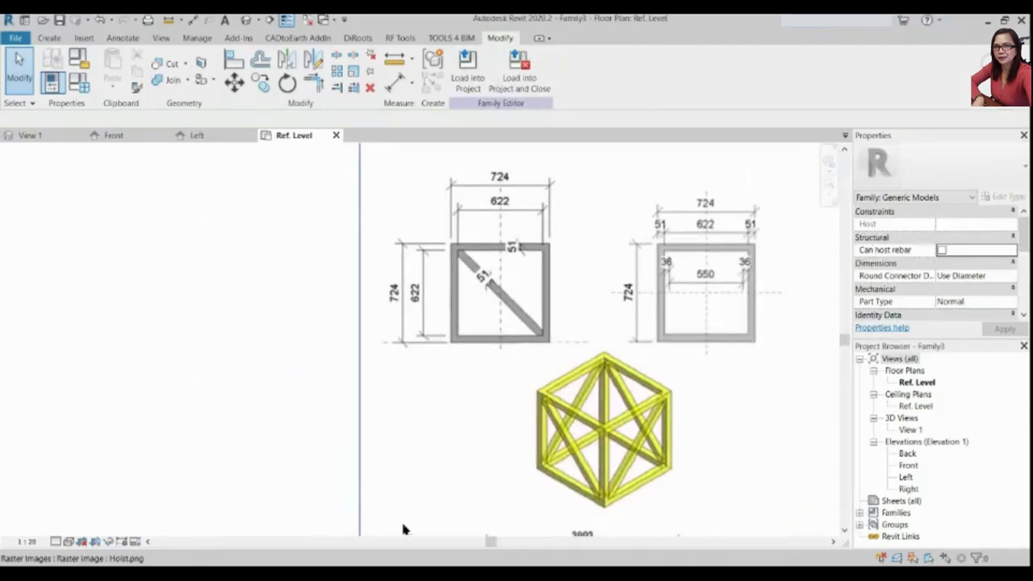
scroll(438, 467, down, 2)
scroll(363, 431, down, 2)
scroll(288, 396, up, 2)
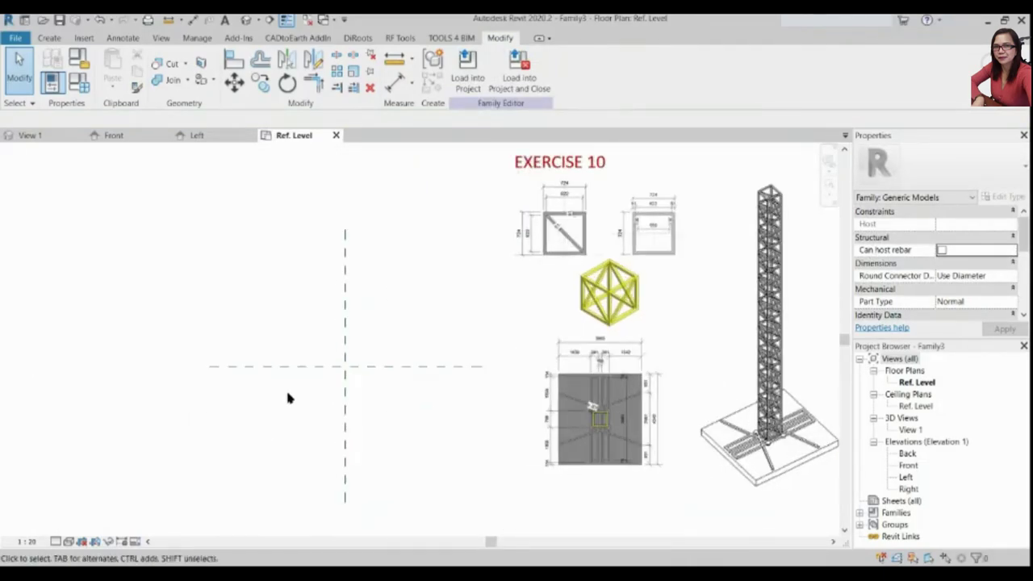
scroll(288, 398, up, 1)
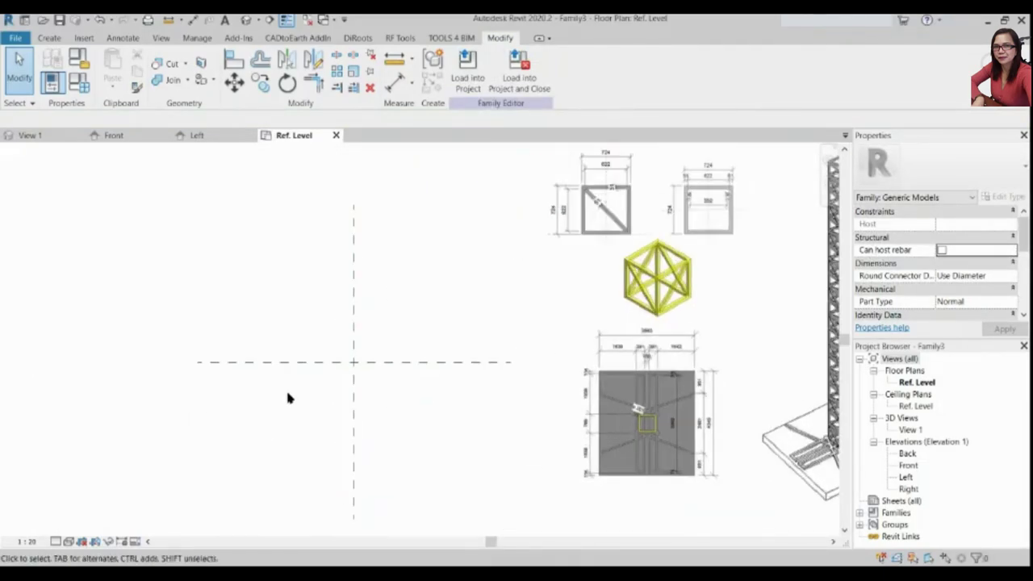
click(47, 37)
Draw two vertical reference planes on either side of the vertical centre plane
click(756, 66)
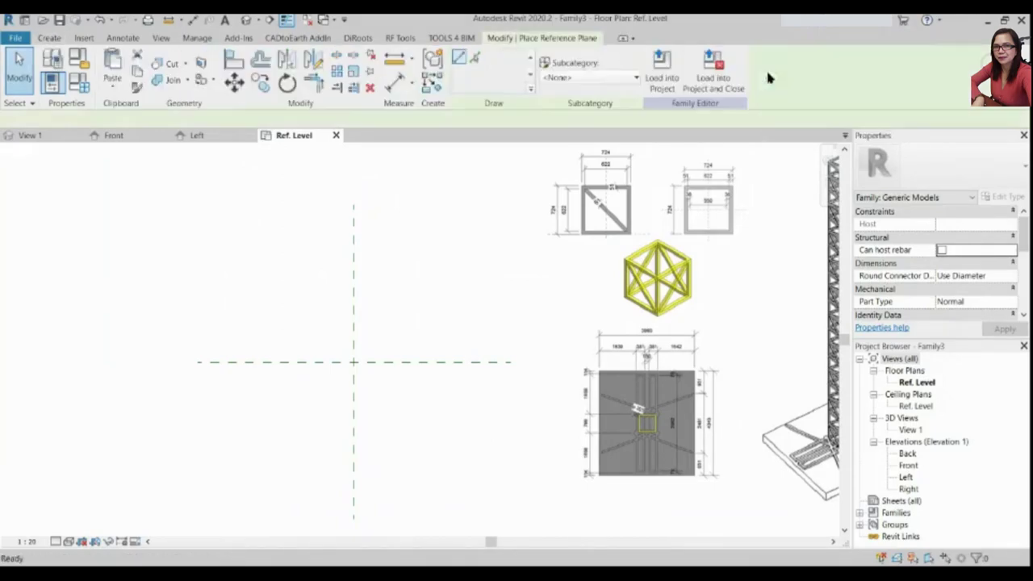
click(307, 362)
click(308, 255)
click(395, 362)
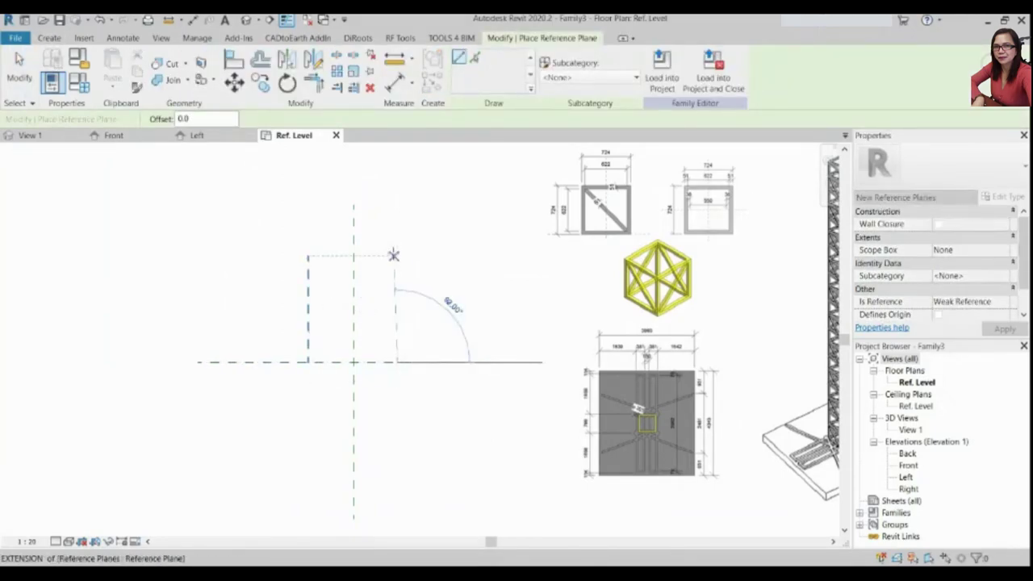
click(393, 255)
key(Escape)
key(Escape)
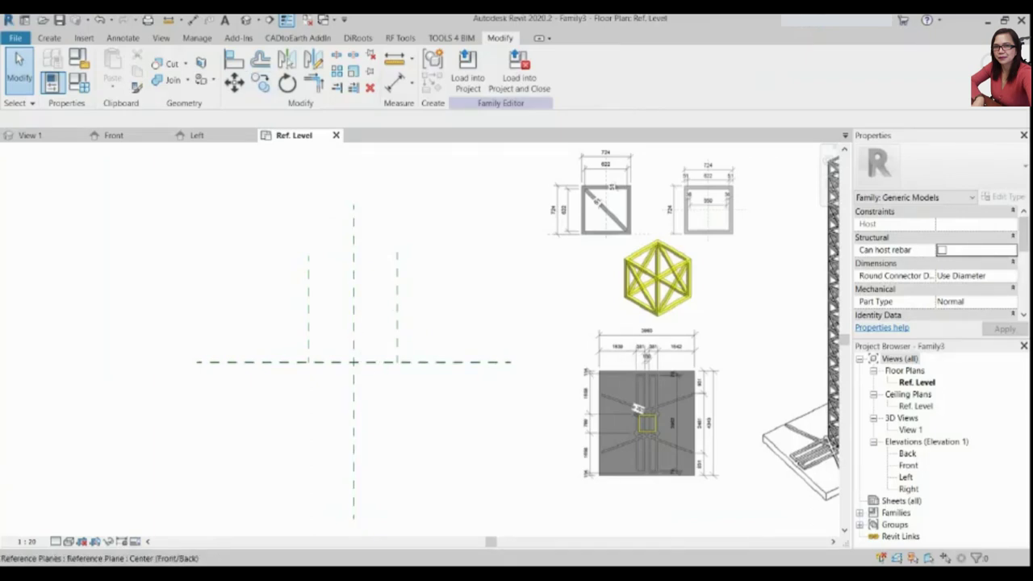
Offset reference planes 362 from the horizontal centre plane and delete a stray vertical plane
click(371, 364)
right_click(371, 364)
click(420, 113)
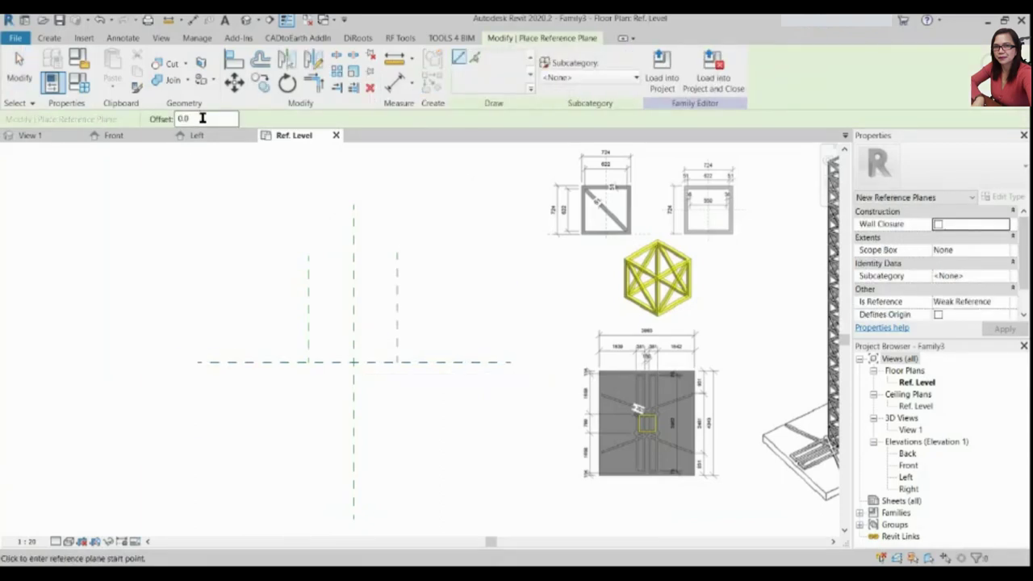
click(474, 60)
text(362)
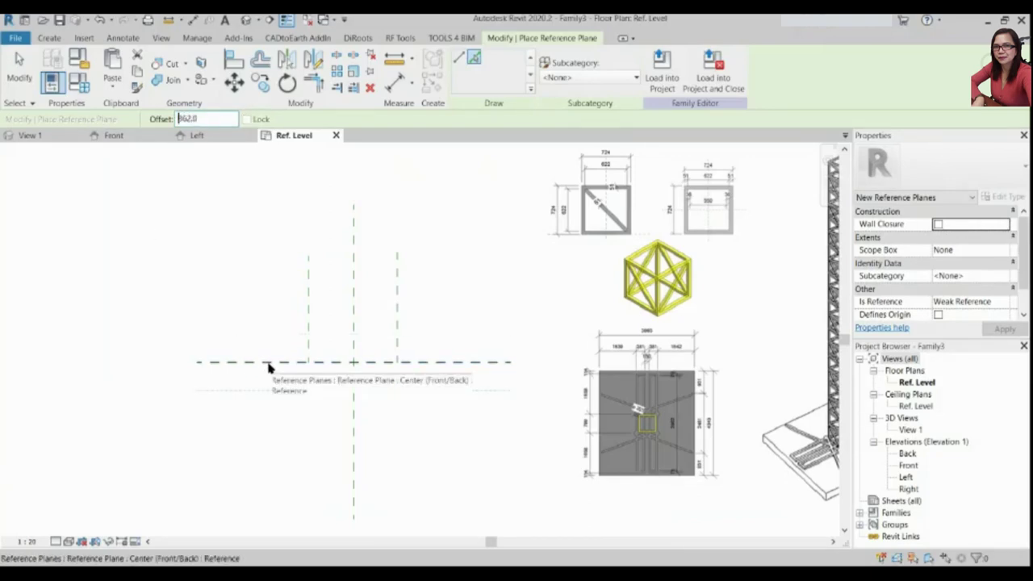
click(271, 363)
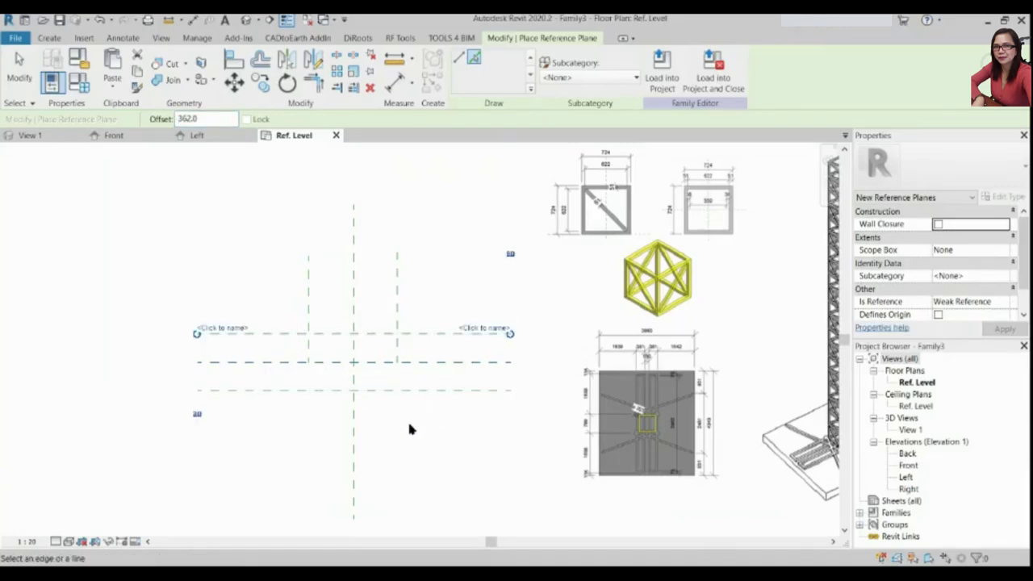
key(Escape)
key(Escape)
drag(309, 299, 401, 294)
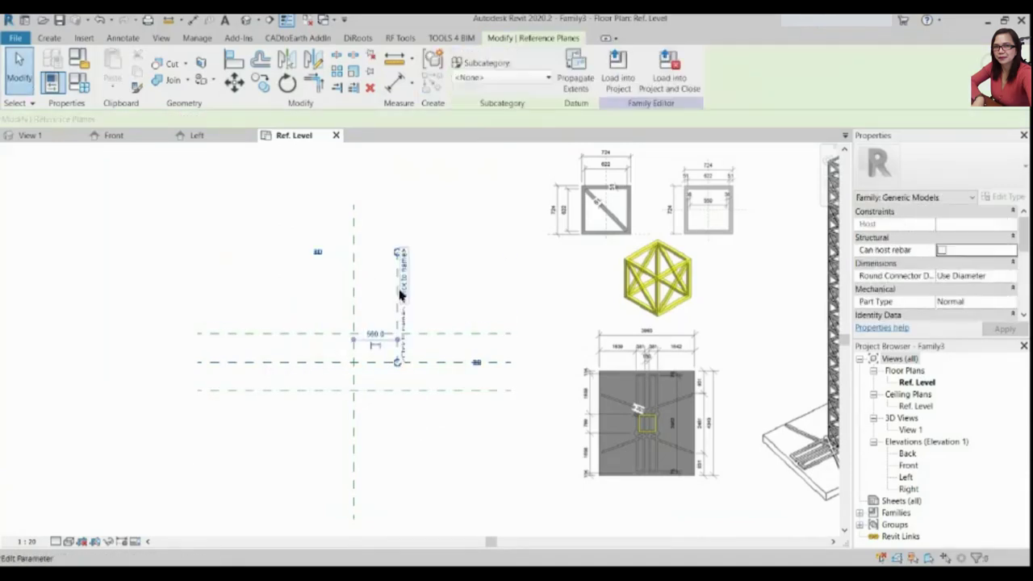
key(Delete)
Add reference planes offset 362 on both sides of the vertical centre plane
right_click(357, 299)
click(390, 121)
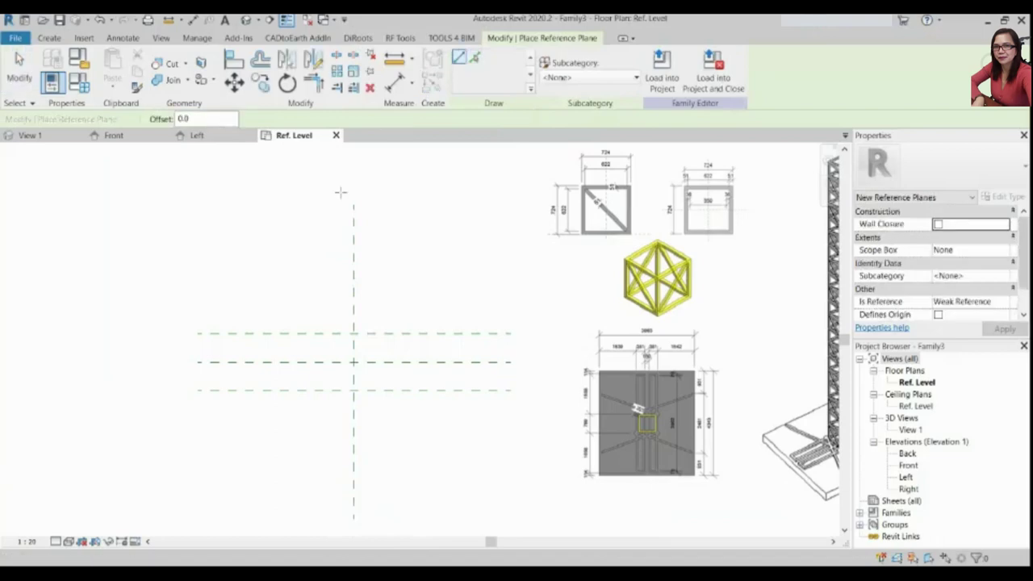
click(473, 57)
text(362)
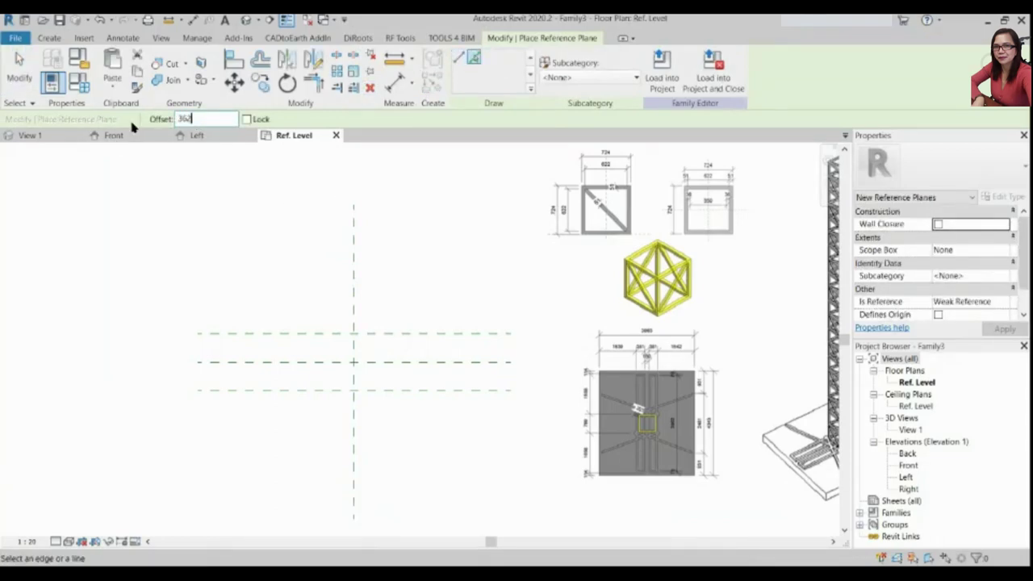
click(355, 300)
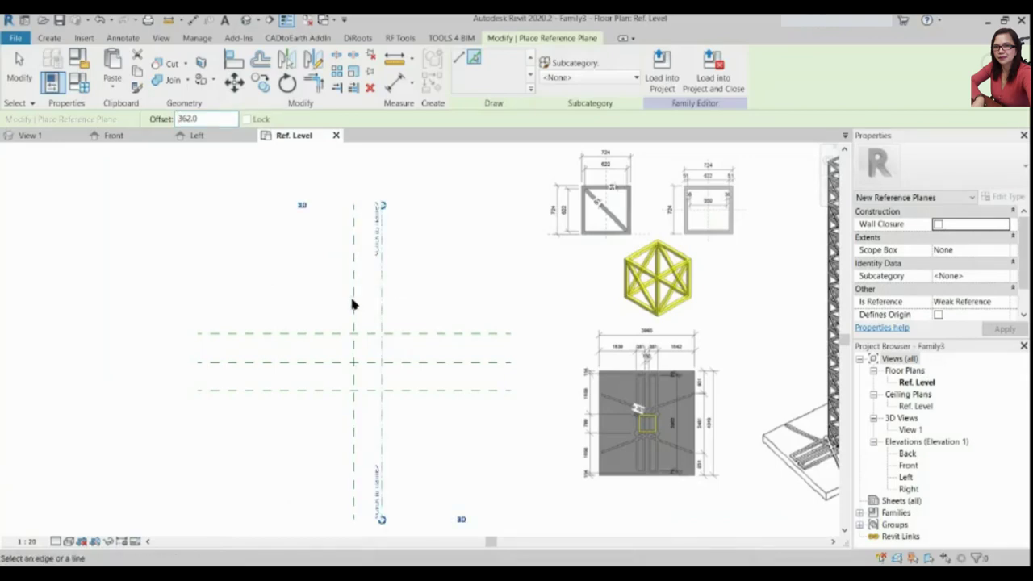
click(350, 294)
key(Escape)
key(Escape)
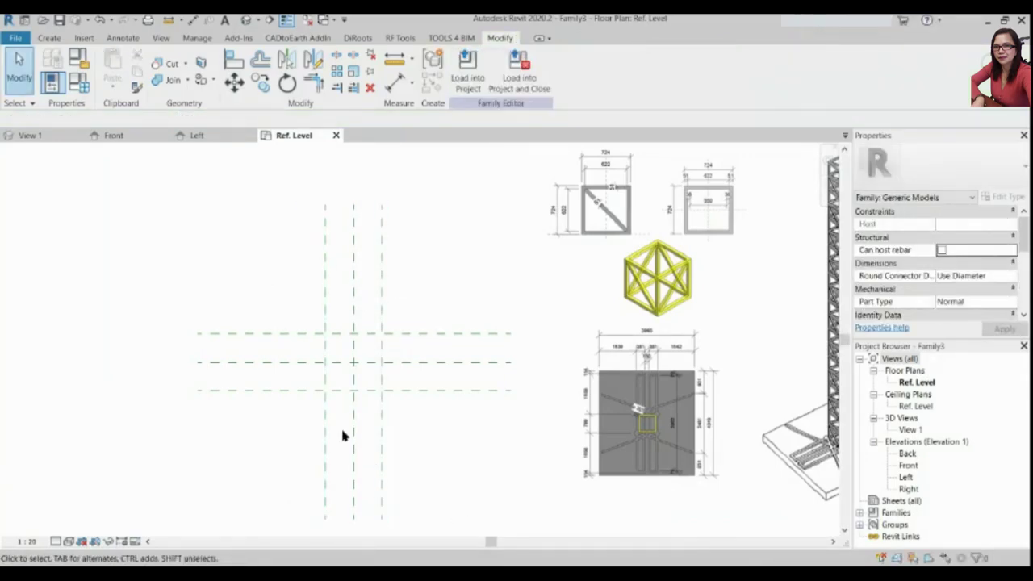
Add an EQ aligned dimension across the vertical reference planes
click(395, 83)
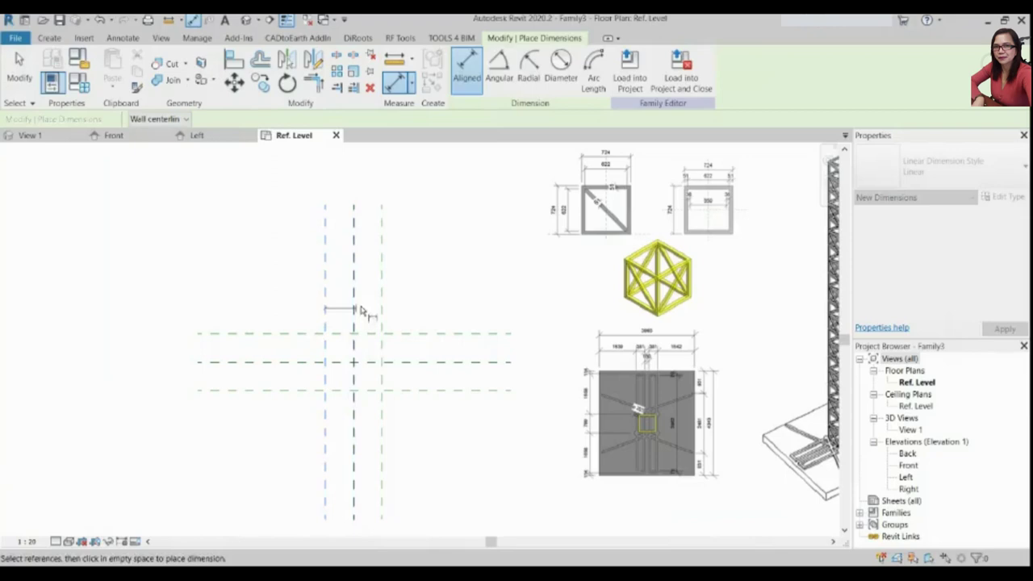
click(354, 310)
click(382, 270)
click(438, 292)
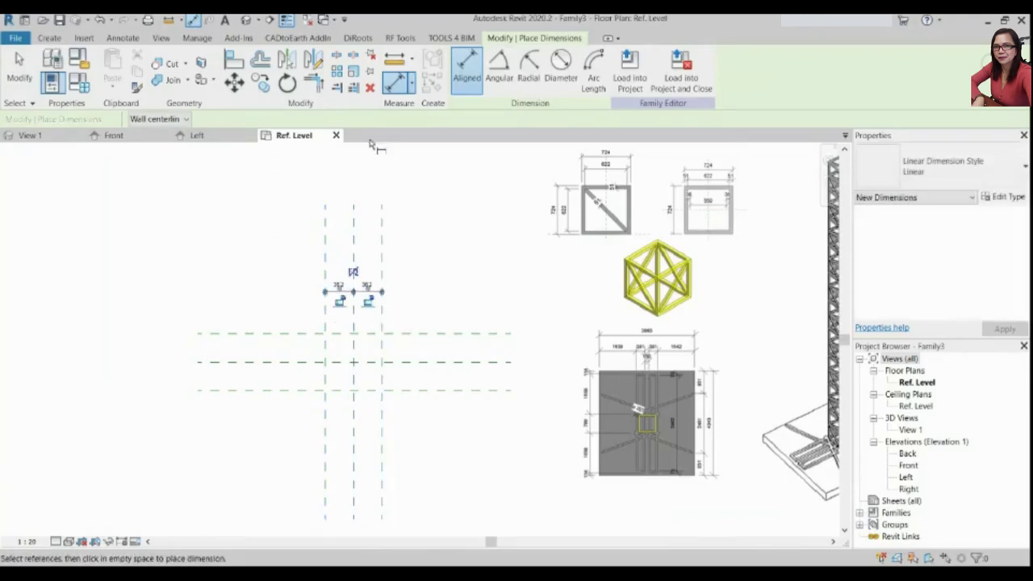
click(354, 274)
scroll(346, 258, up, 2)
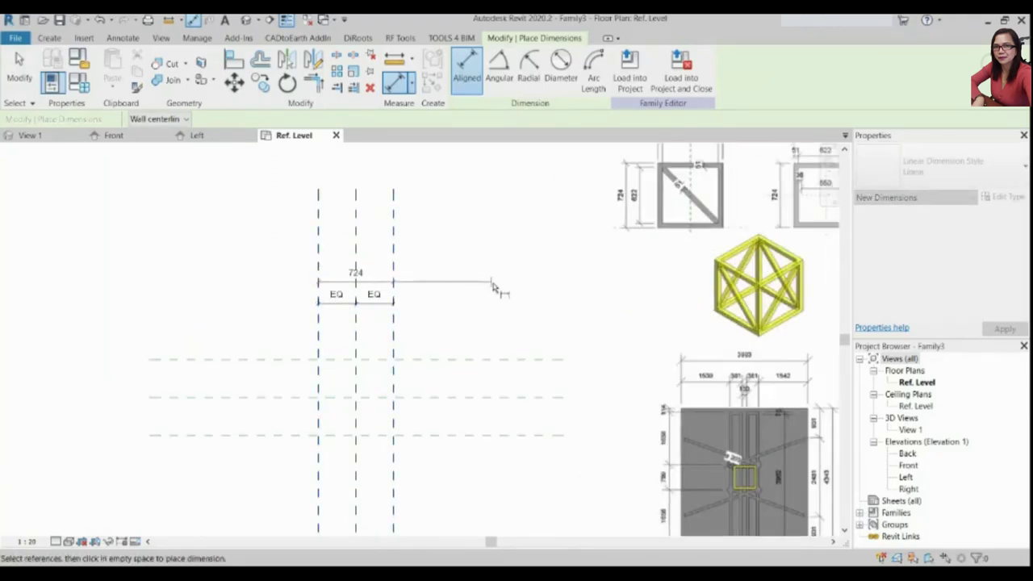
key(Escape)
key(Escape)
Label the 724 vertical-plane dimension with a new Width parameter
click(337, 283)
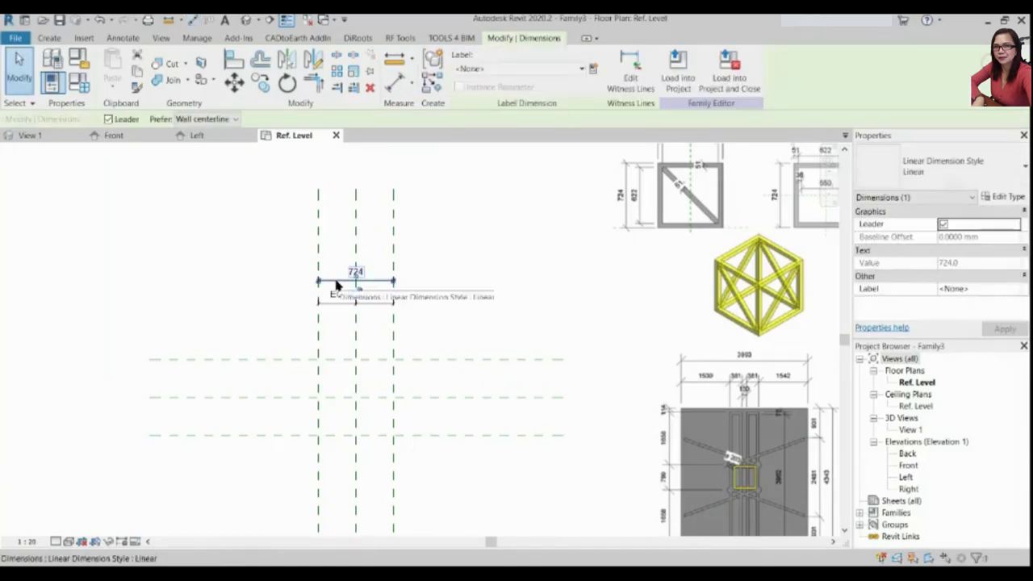
click(592, 69)
text(idth)
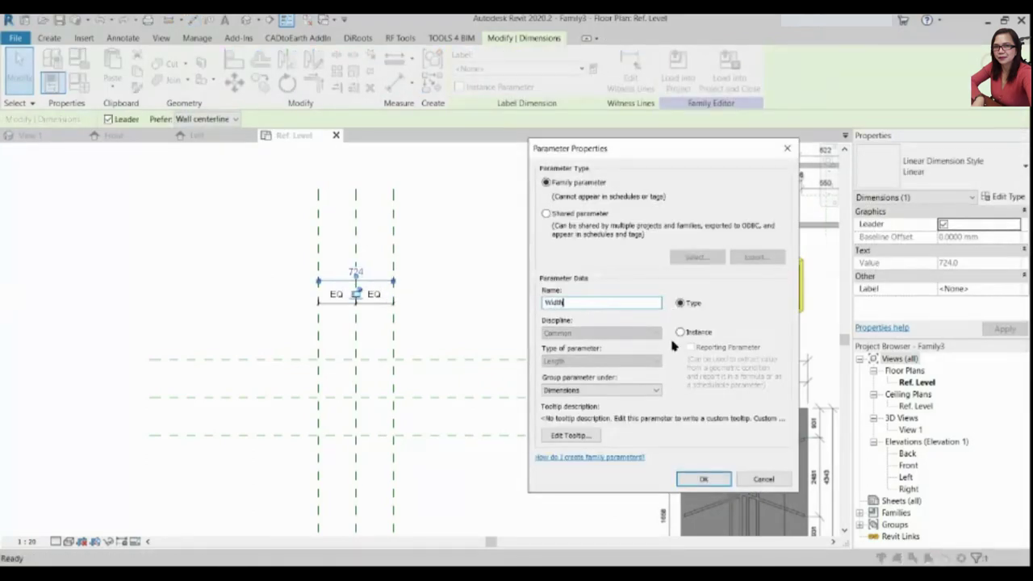
click(703, 479)
click(481, 300)
scroll(427, 313, down, 3)
scroll(408, 307, up, 2)
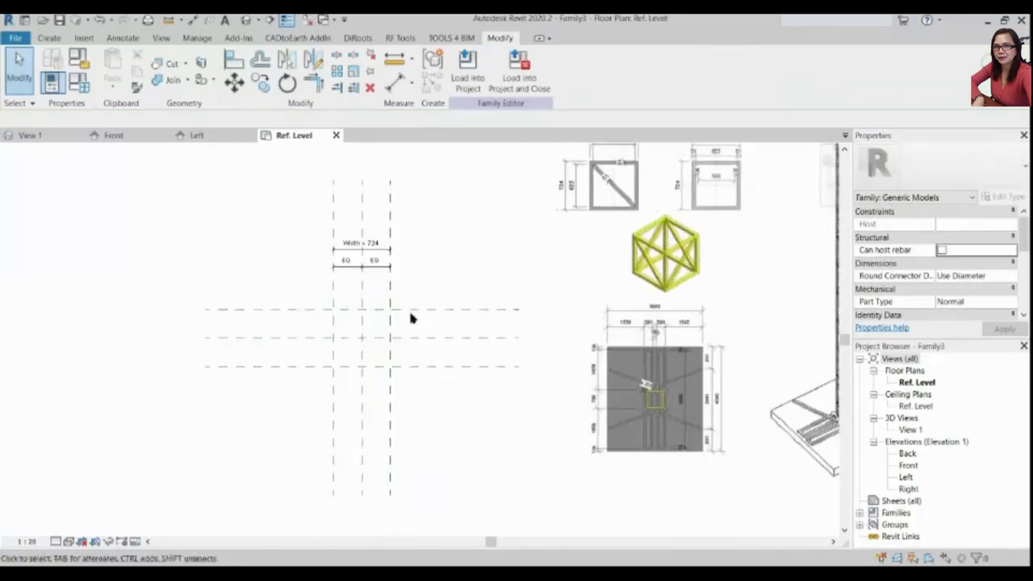
scroll(380, 278, up, 1)
Add an EQ aligned dimension across the three horizontal reference planes
click(395, 82)
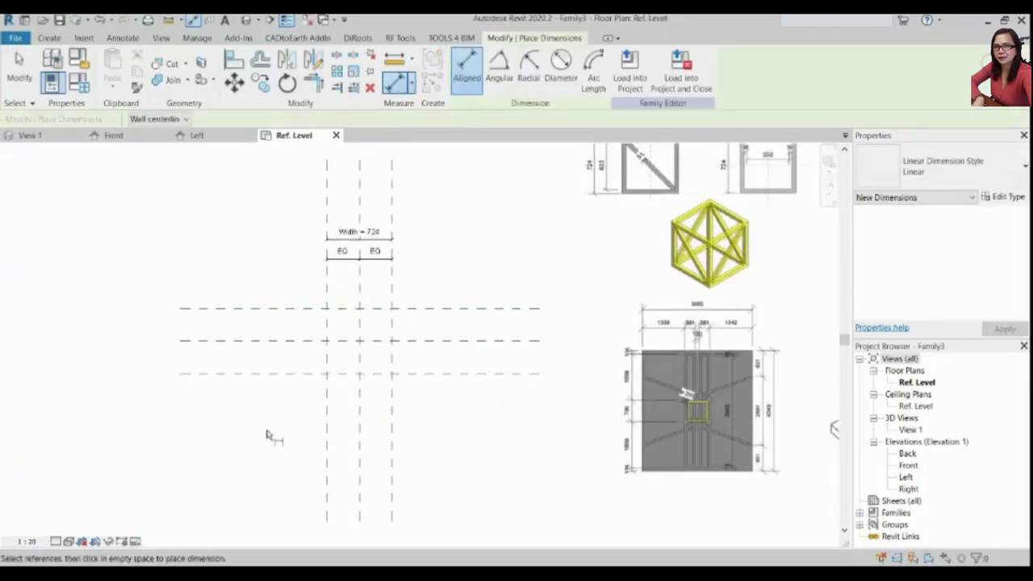
click(292, 373)
click(290, 340)
click(292, 309)
click(280, 307)
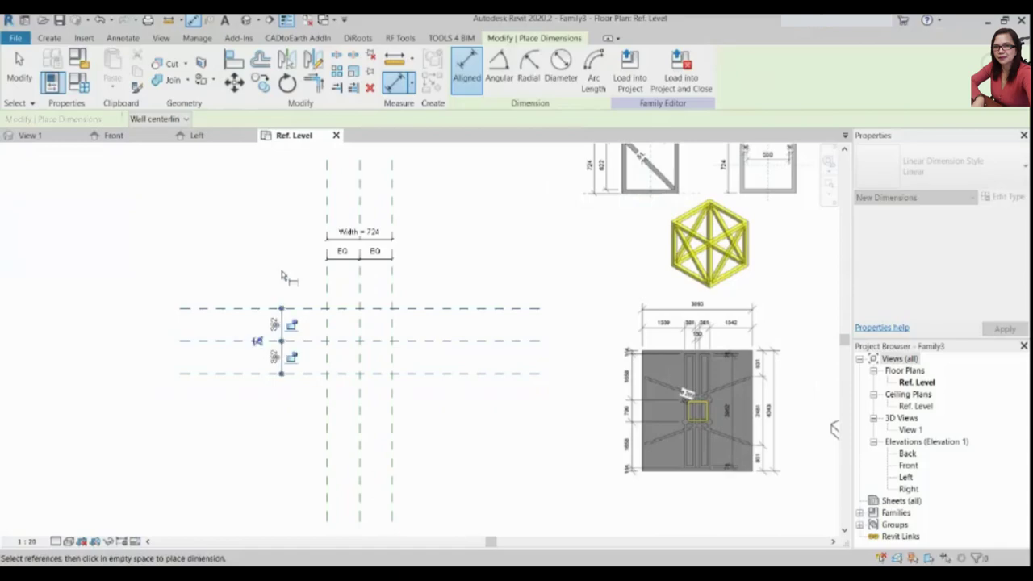
click(260, 341)
key(Escape)
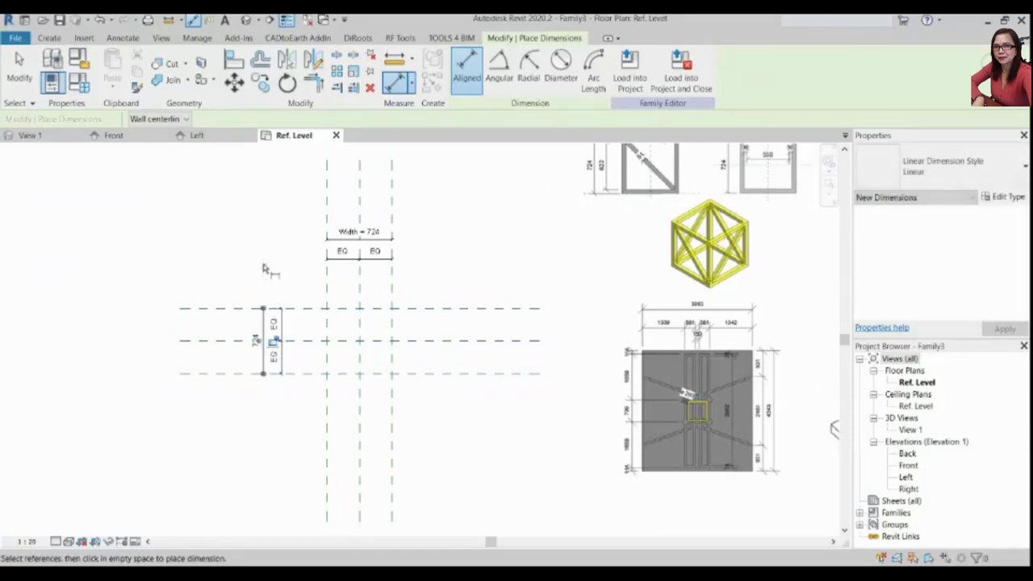
key(Escape)
Label the 724 horizontal-plane dimension with a new Length parameter
click(260, 362)
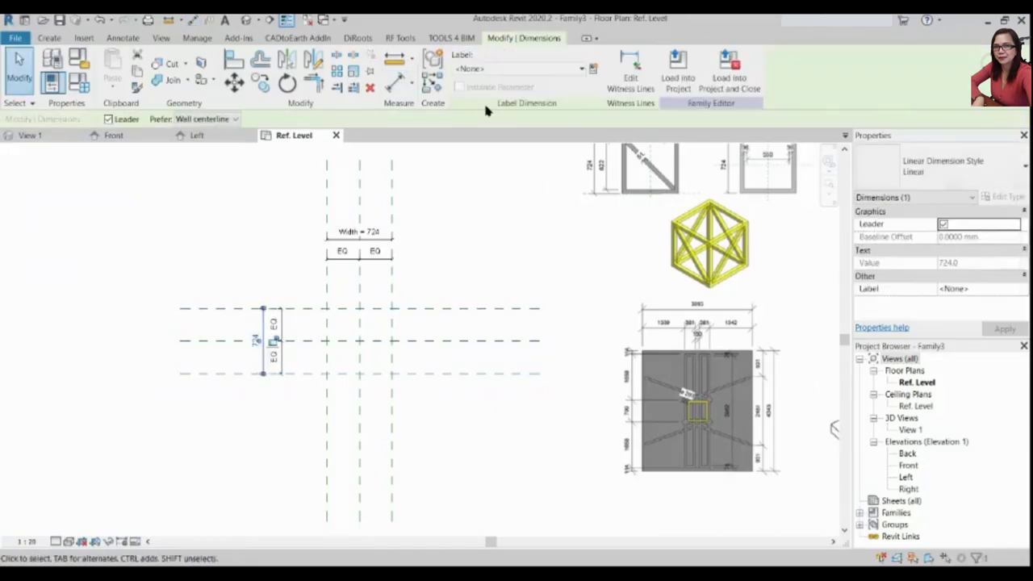
click(595, 70)
text(L)
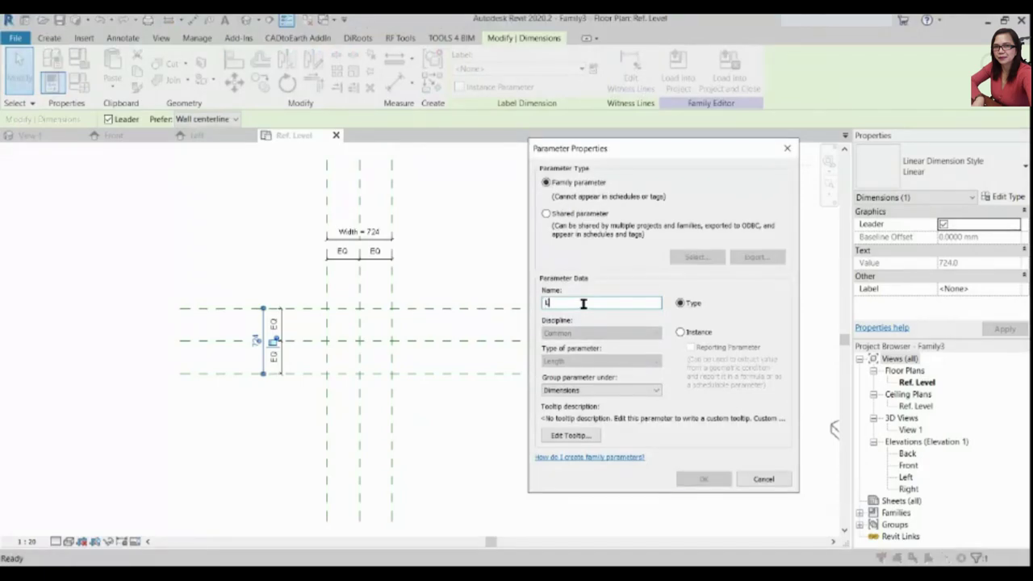
text(ength)
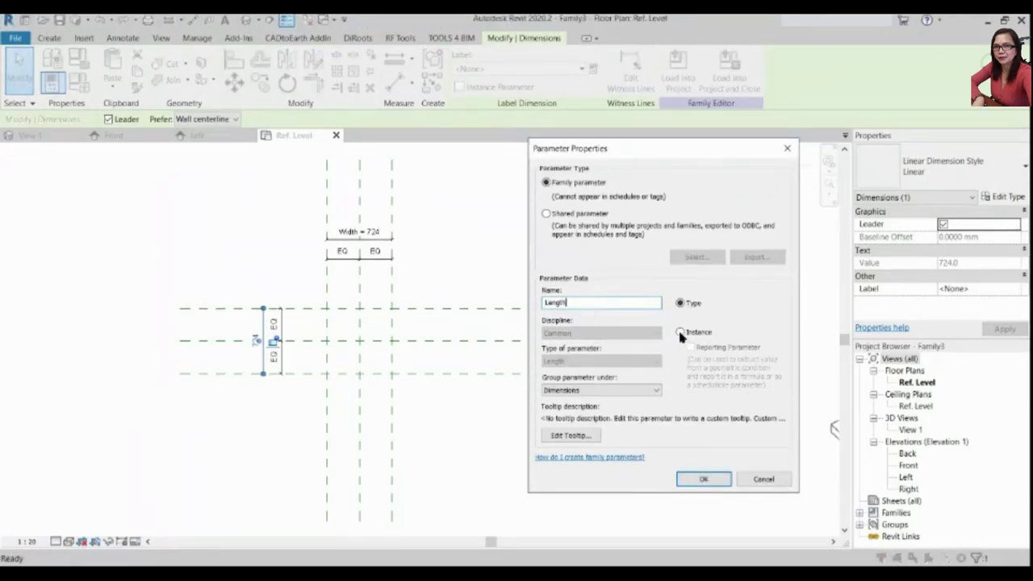
click(702, 479)
click(449, 428)
scroll(369, 329, down, 1)
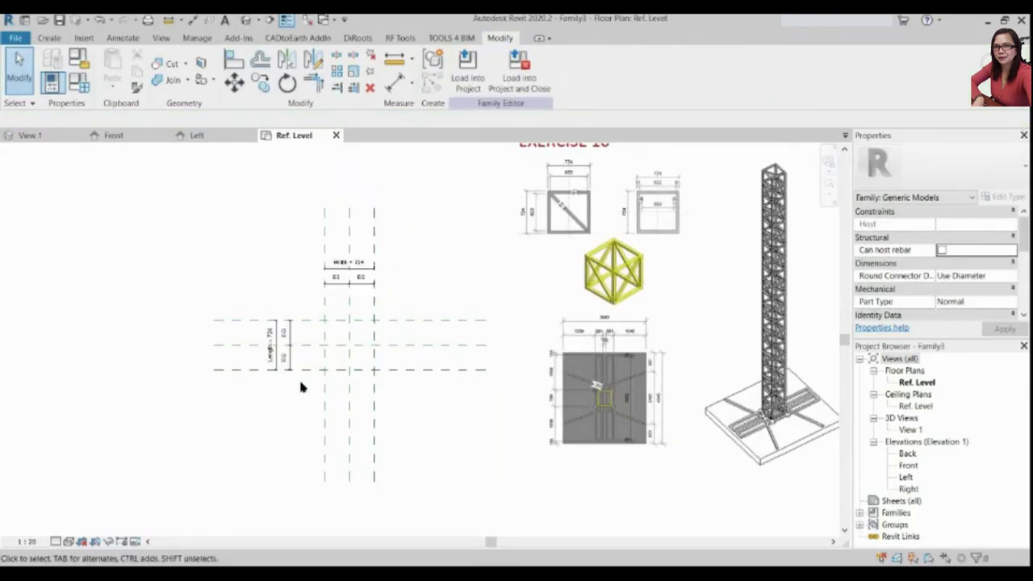
scroll(429, 327, up, 2)
scroll(555, 235, up, 1)
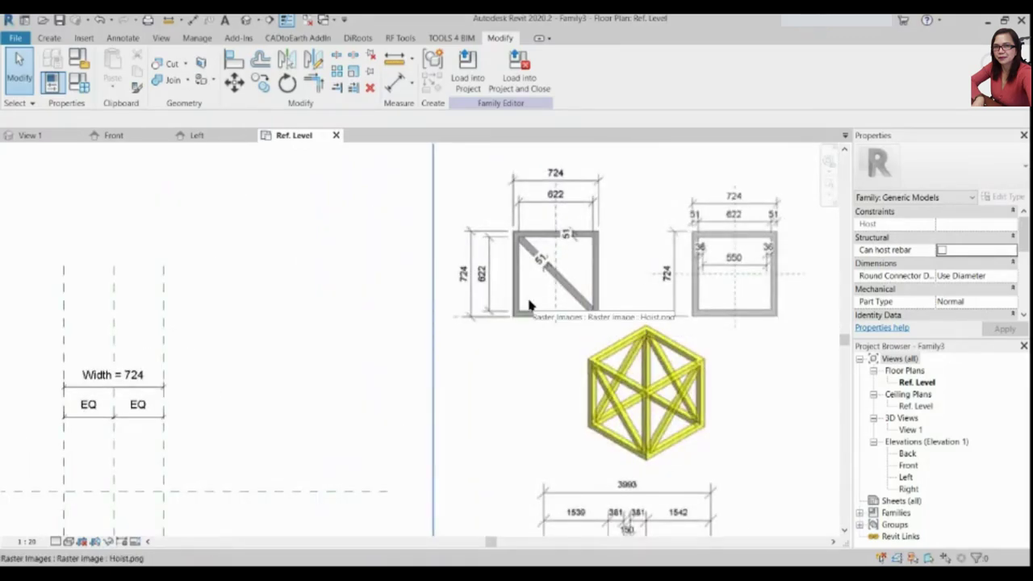
scroll(380, 298, down, 1)
scroll(381, 299, down, 1)
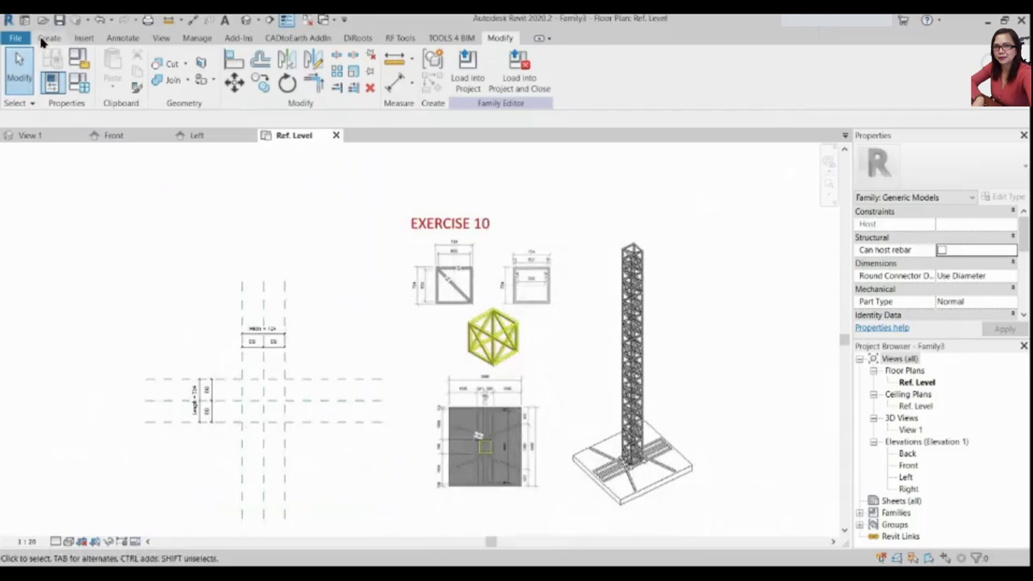
click(49, 38)
Start a blend and pick the four outer reference planes as base sketch lines
click(144, 73)
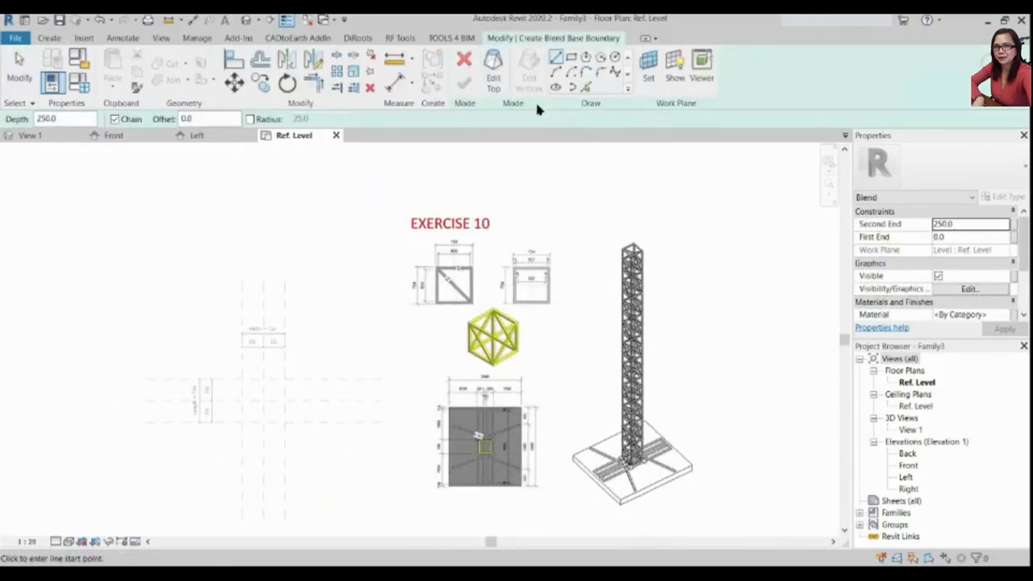
scroll(242, 403, up, 1)
click(586, 87)
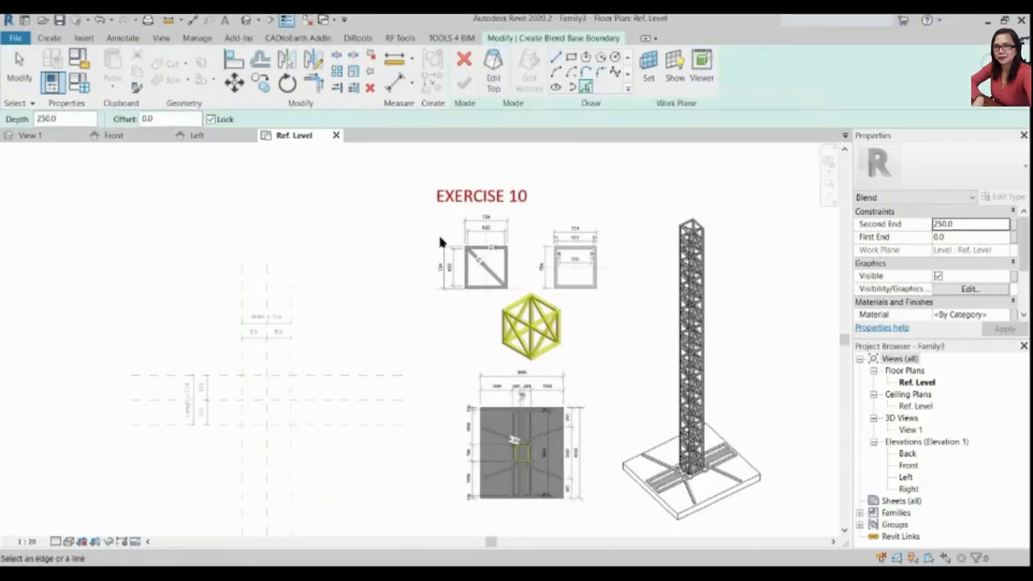
click(308, 375)
click(291, 411)
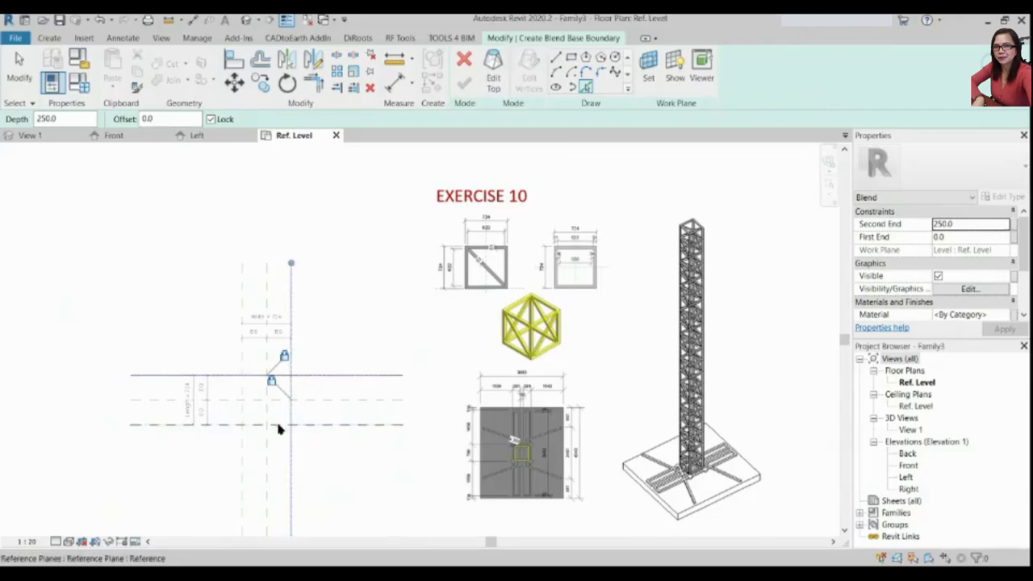
click(259, 424)
click(243, 416)
Trim the base lines at all four corners to close the 724 square
click(313, 83)
scroll(253, 378, up, 2)
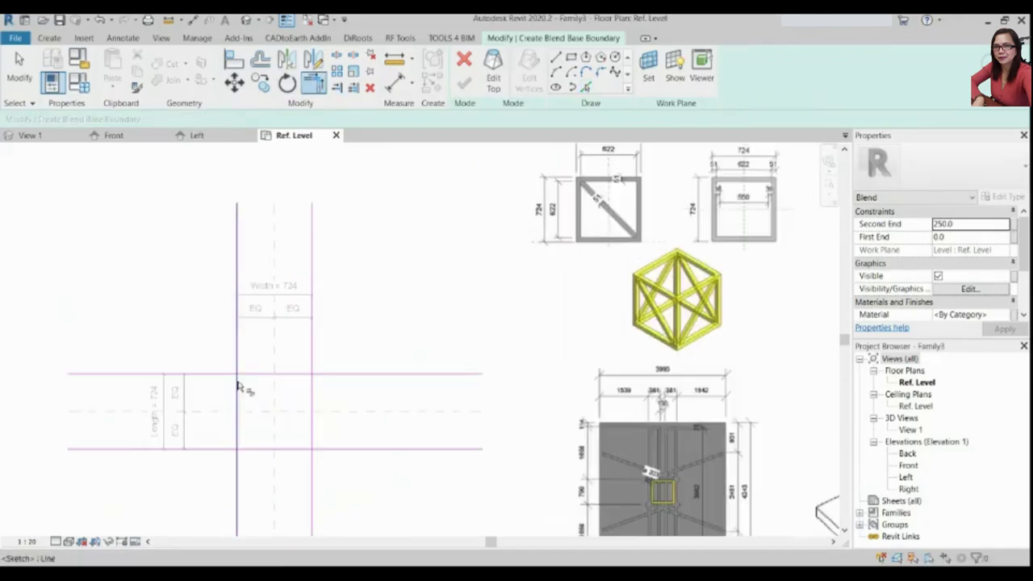
click(312, 423)
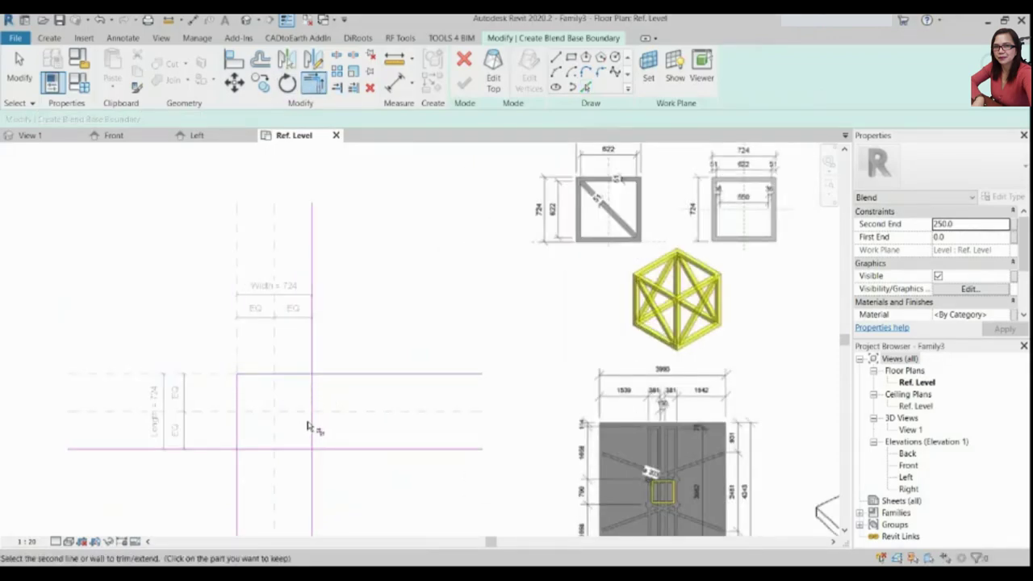
click(299, 375)
click(311, 423)
click(303, 449)
click(254, 448)
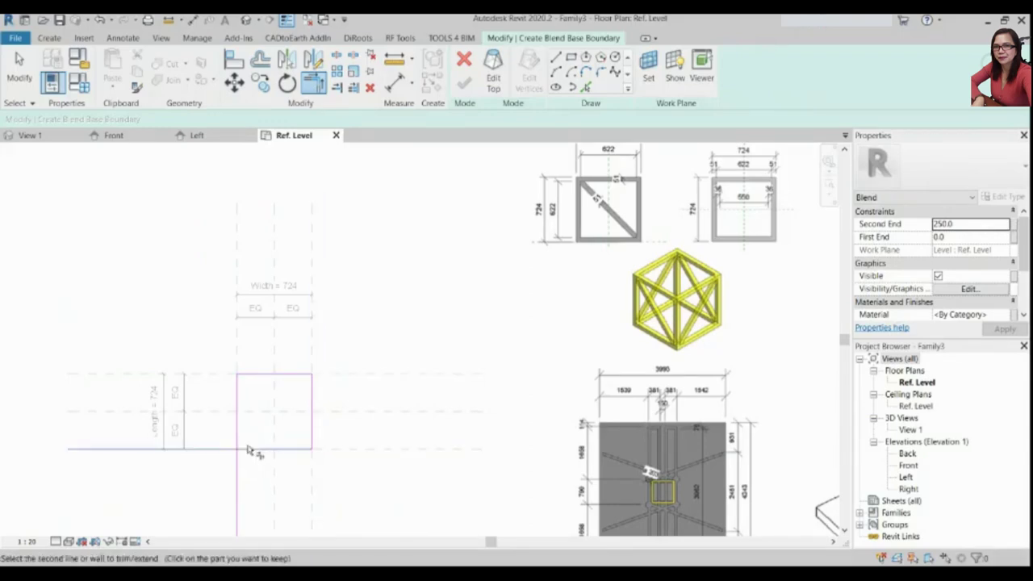
click(237, 439)
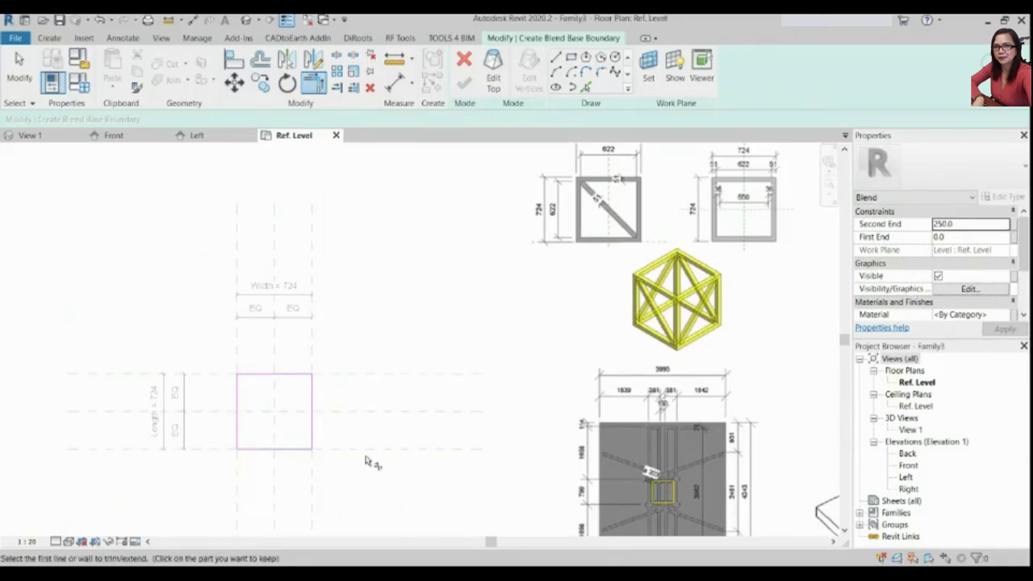
Edit the blend top, picking the four outer reference planes as sketch lines
click(493, 78)
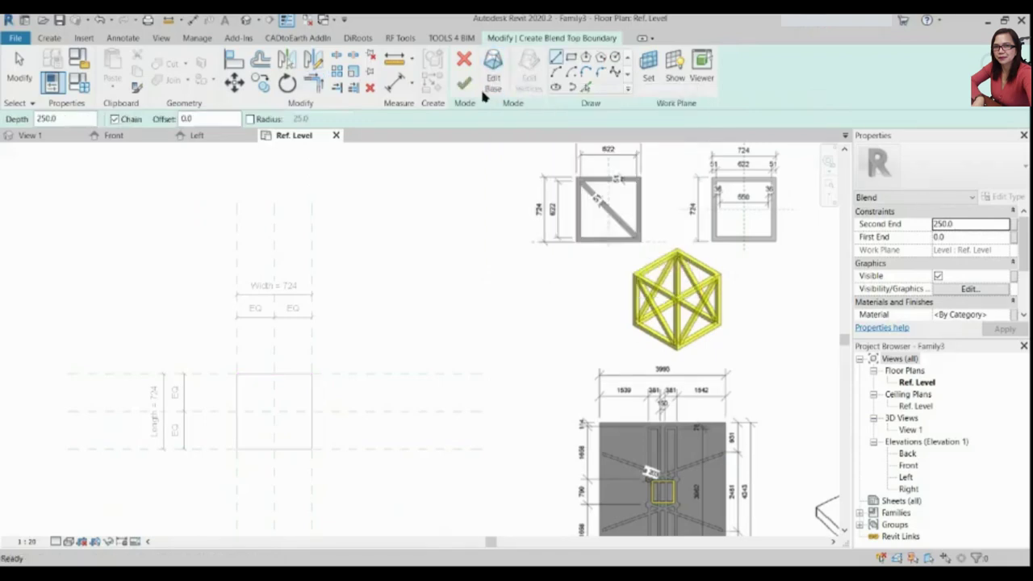
click(586, 87)
click(370, 374)
click(335, 449)
click(312, 488)
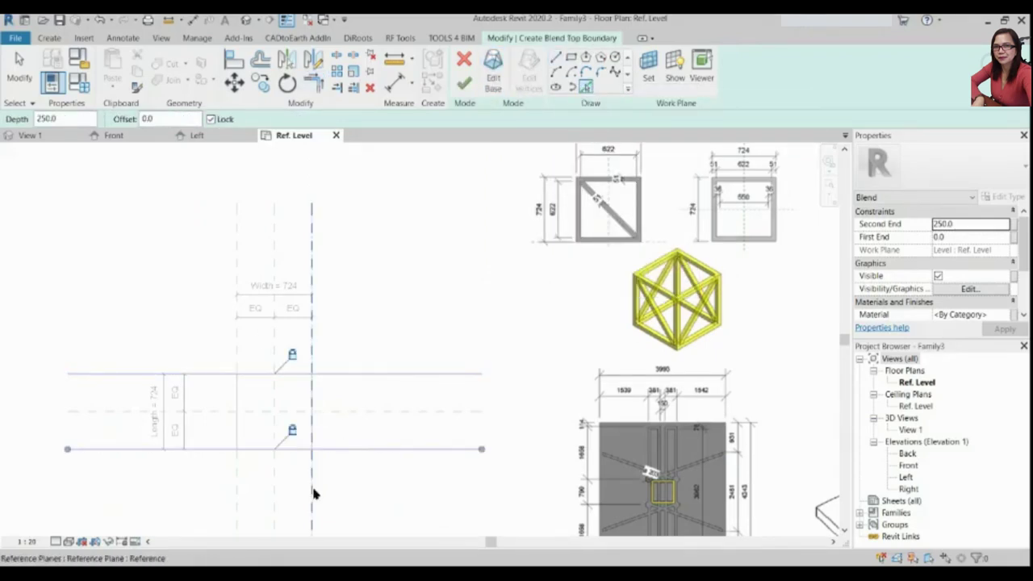
click(237, 482)
Trim the top lines into a closed square and finish the blend
click(313, 83)
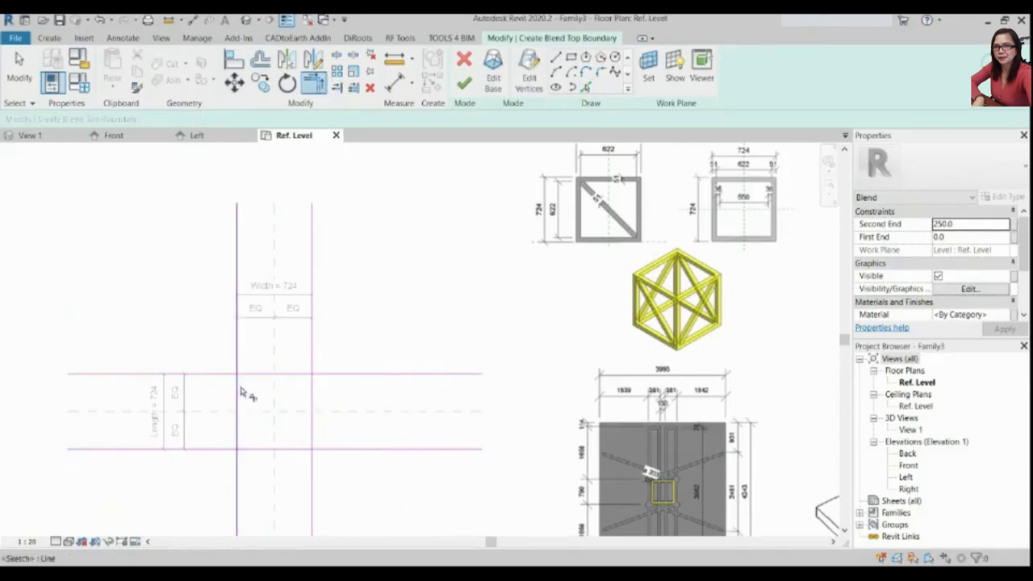
click(239, 395)
click(266, 373)
click(312, 396)
click(314, 427)
click(265, 448)
click(265, 450)
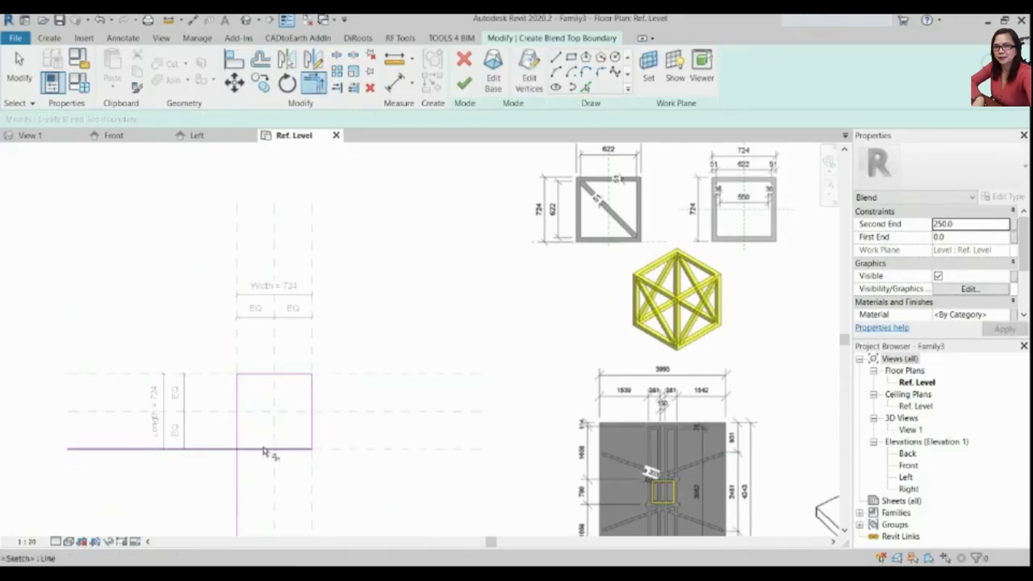
click(237, 427)
click(464, 80)
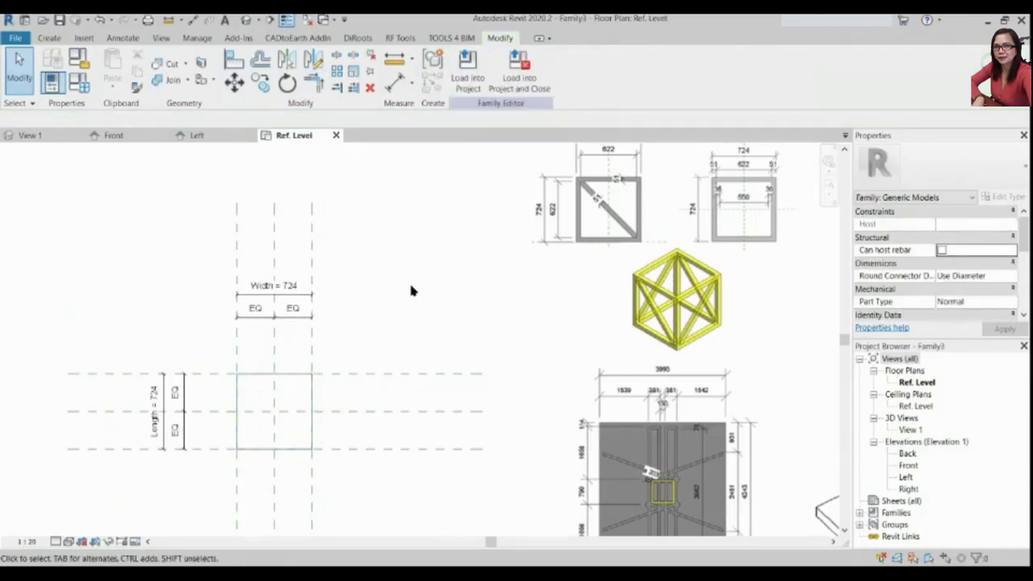
Check the blend in 3D View 1, then show the Left elevation
scroll(409, 280, down, 3)
scroll(373, 256, down, 2)
click(36, 135)
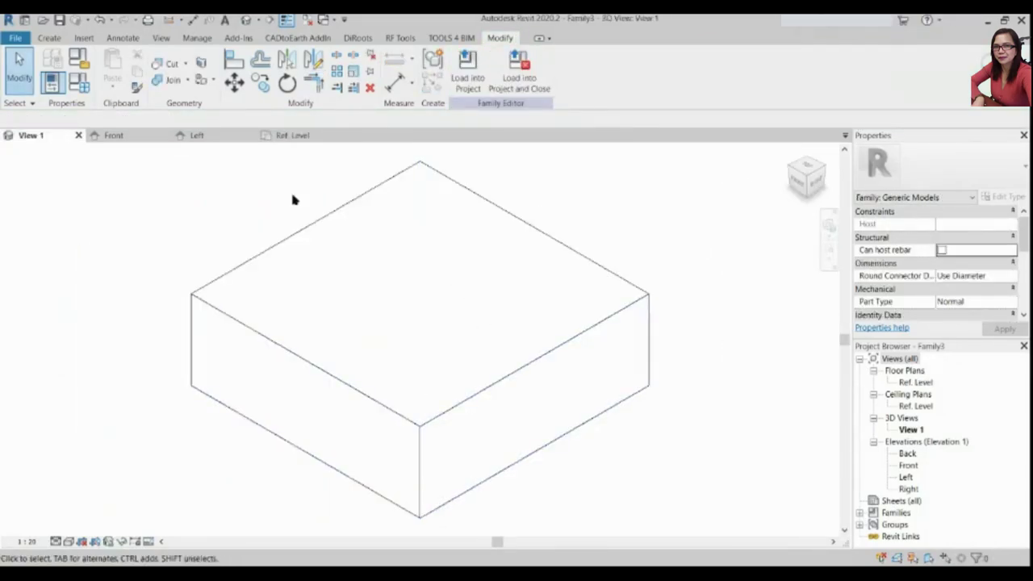
click(292, 135)
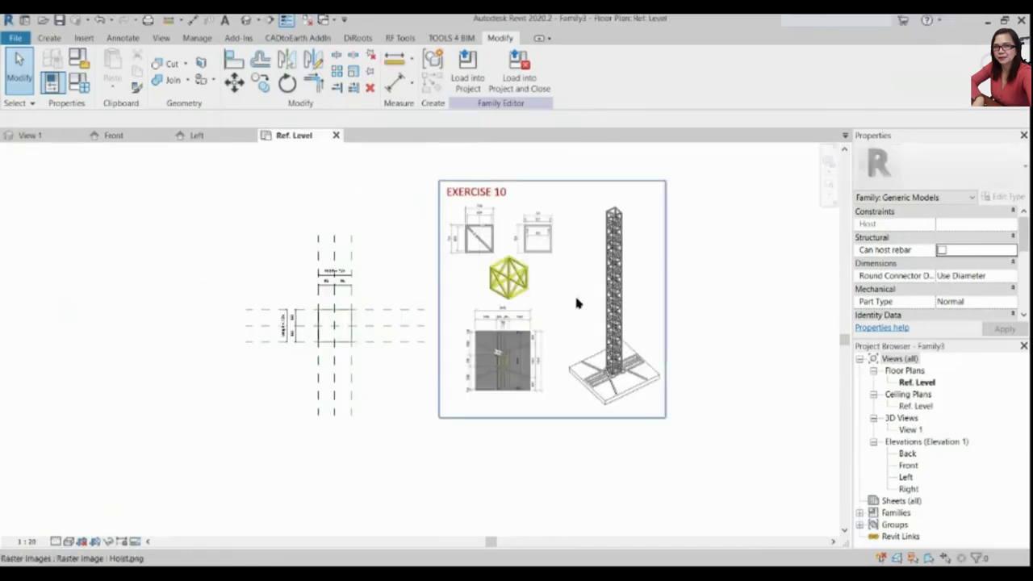
scroll(331, 298, up, 2)
scroll(276, 329, up, 2)
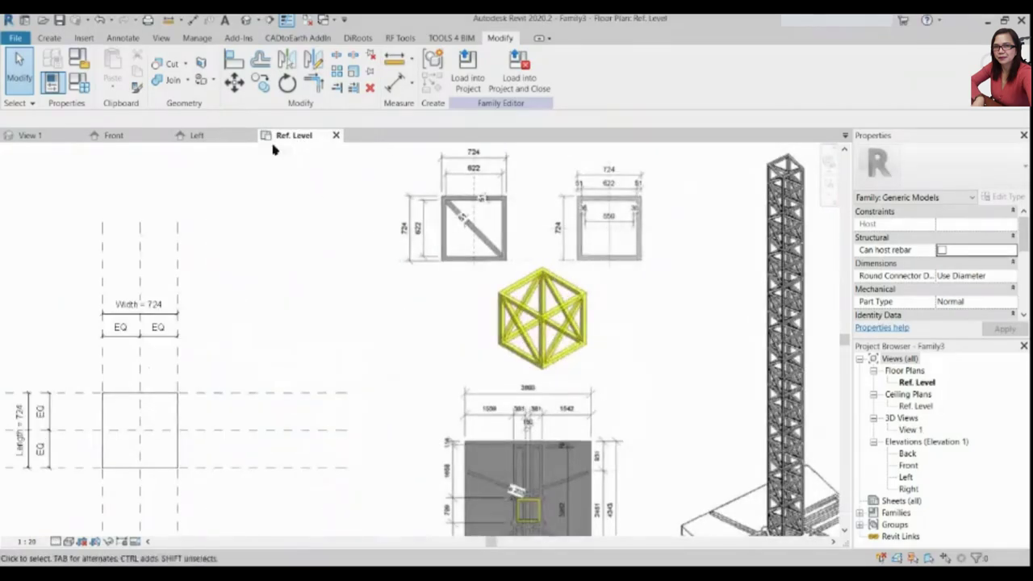
click(208, 139)
scroll(378, 428, up, 1)
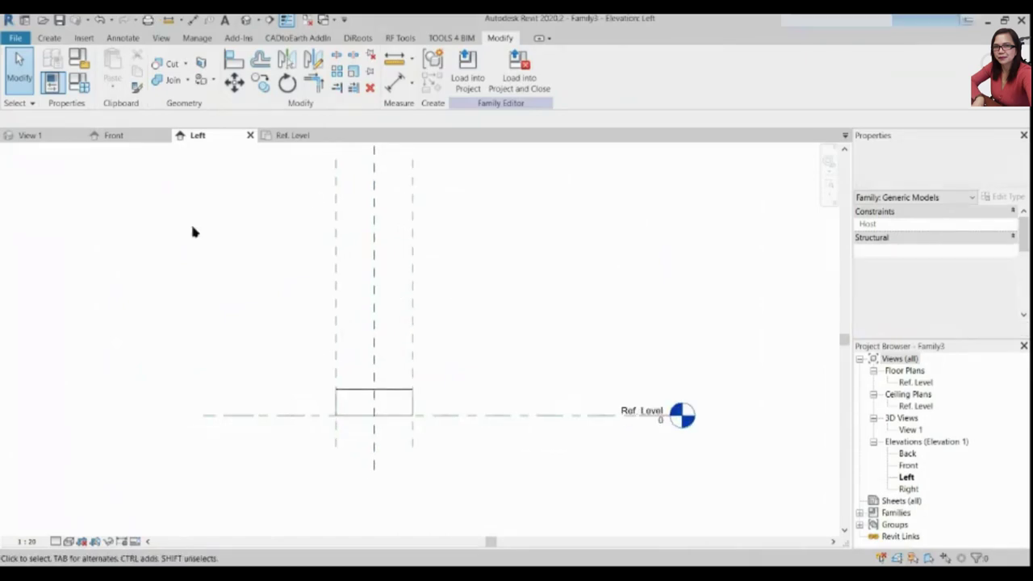
Add a reference plane offset 724 above Ref. Level in the Left elevation
click(213, 415)
right_click(212, 417)
click(223, 256)
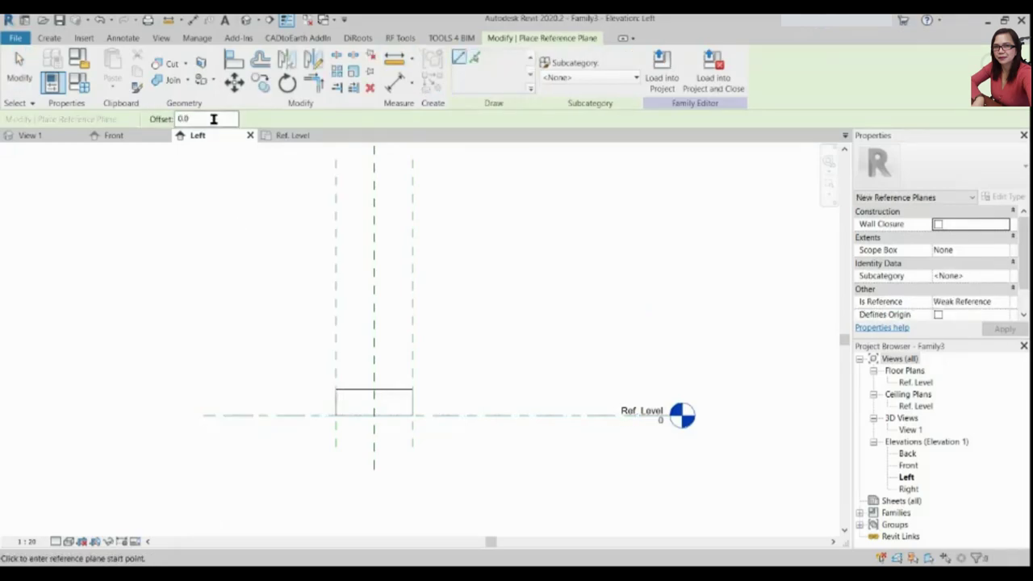
click(292, 135)
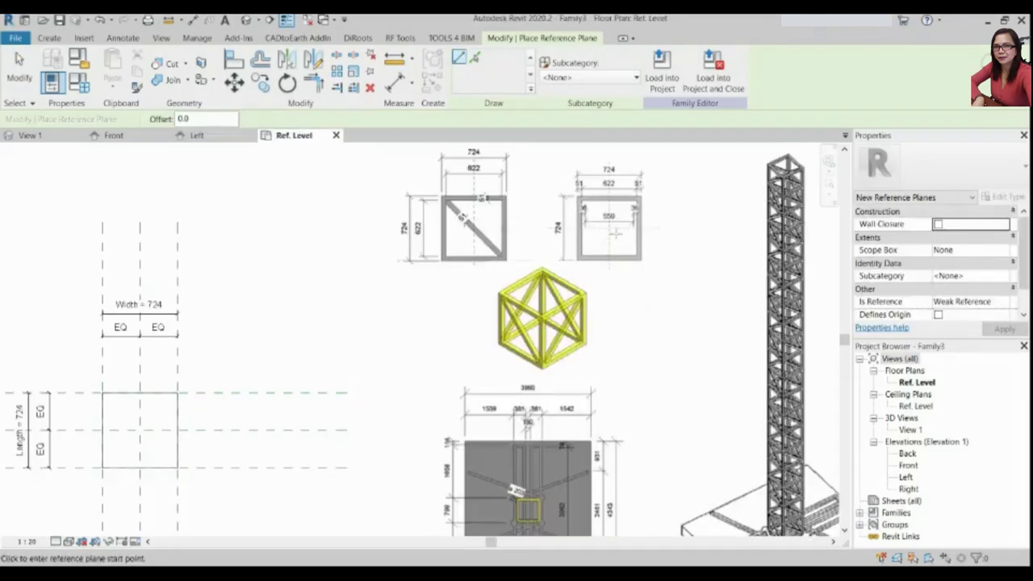
click(197, 136)
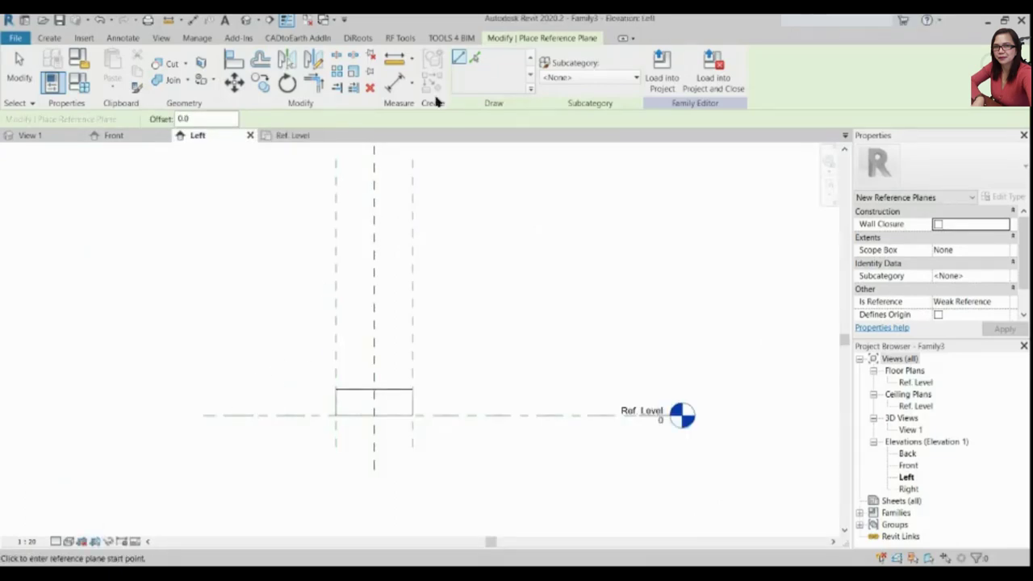
click(473, 57)
text(724)
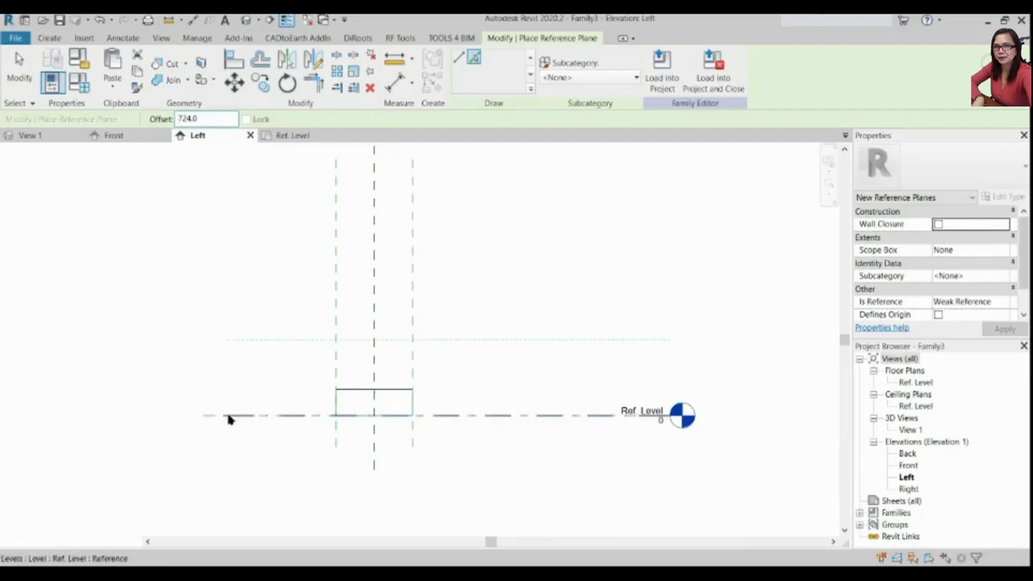
click(226, 414)
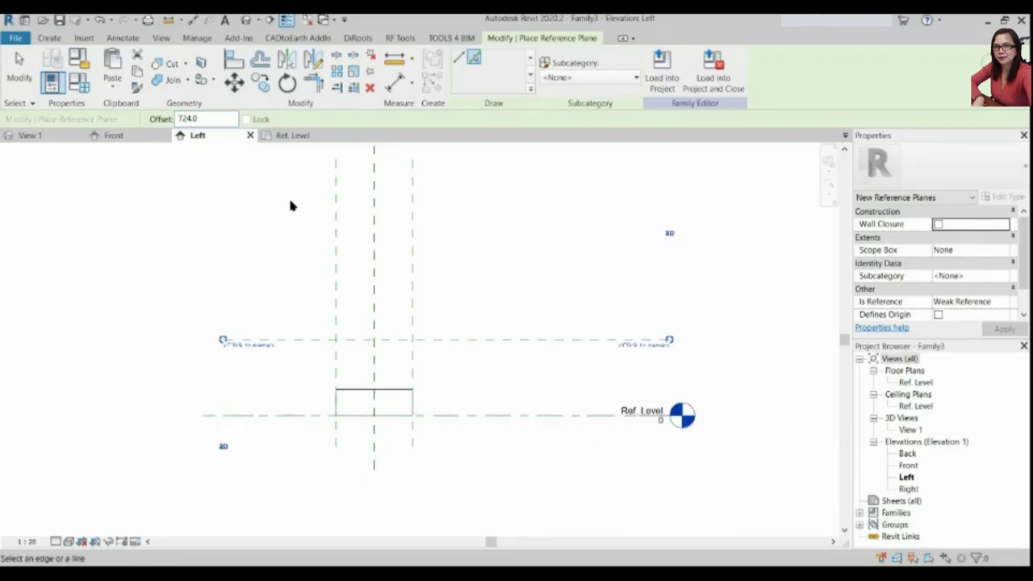
key(Escape)
key(Escape)
Dimension Ref. Level to the new plane and label it with a new Height instance parameter
click(394, 81)
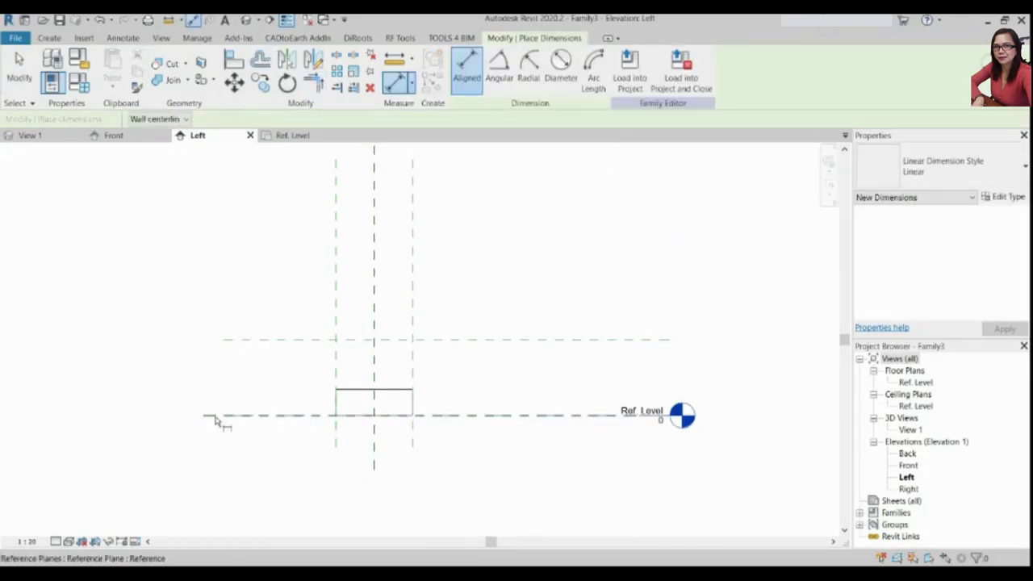
click(219, 415)
click(237, 339)
click(220, 285)
key(Escape)
key(Escape)
click(215, 376)
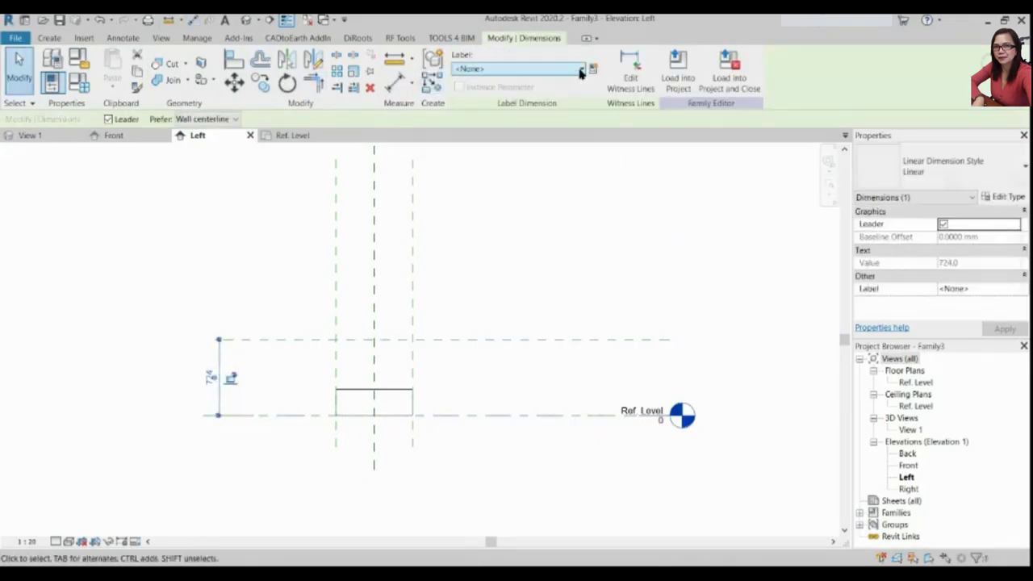
click(230, 378)
text(Heig)
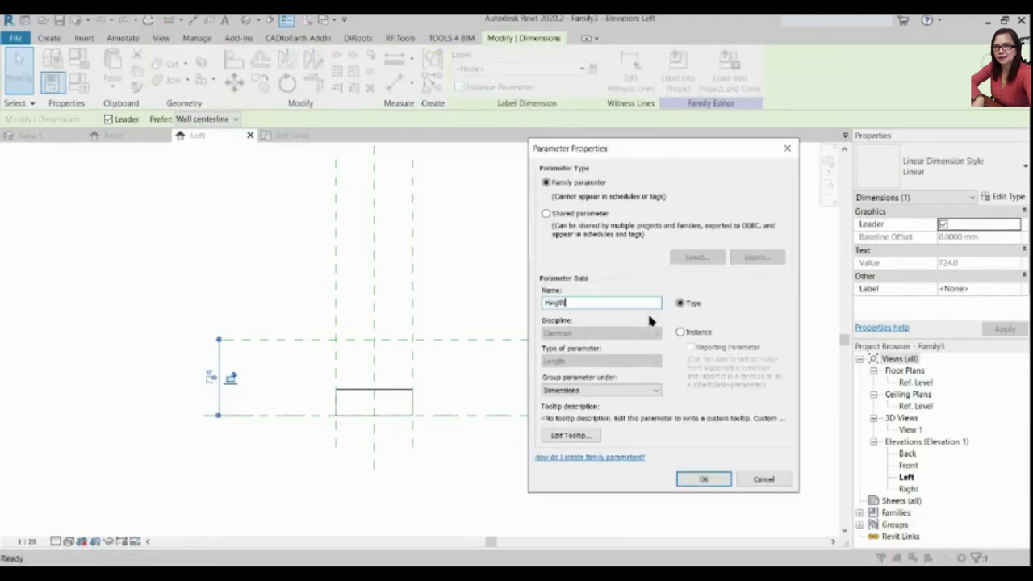
text(ht)
key(BackSpace)
key(BackSpace)
click(681, 332)
click(703, 479)
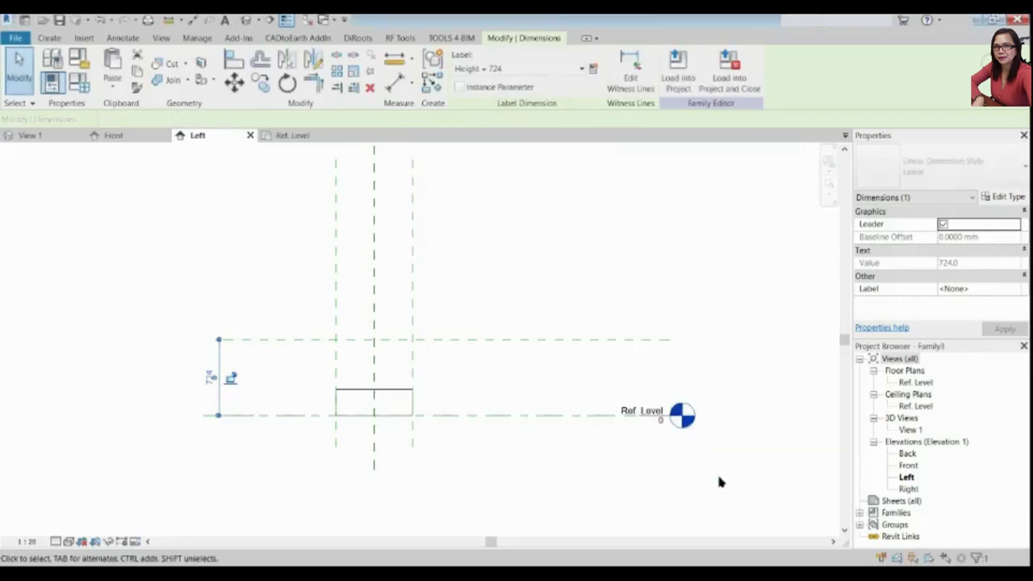
key(Escape)
Align the box's top edge to the new 724 reference plane
scroll(375, 387, up, 2)
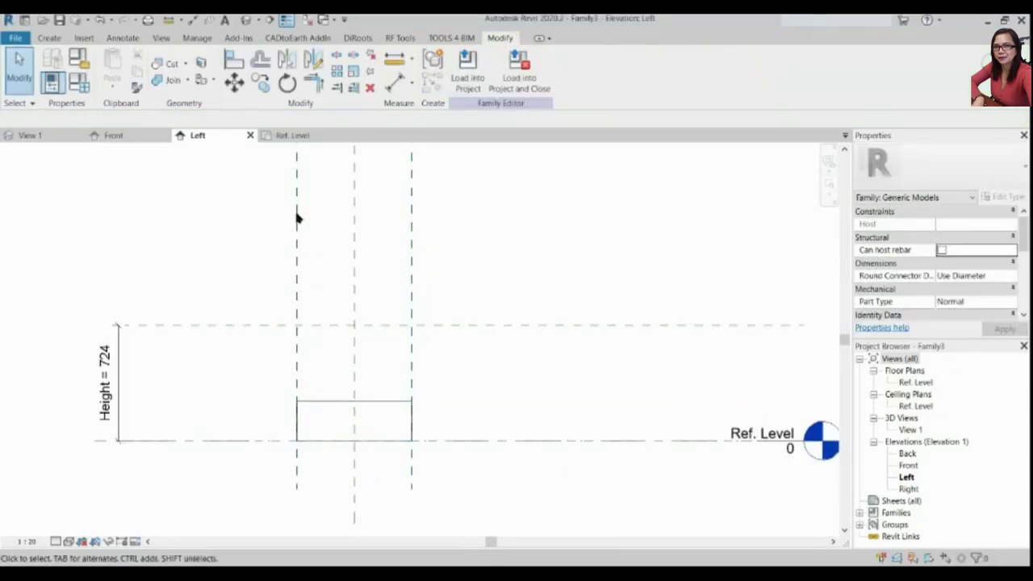
scroll(376, 397, down, 1)
click(235, 60)
click(442, 341)
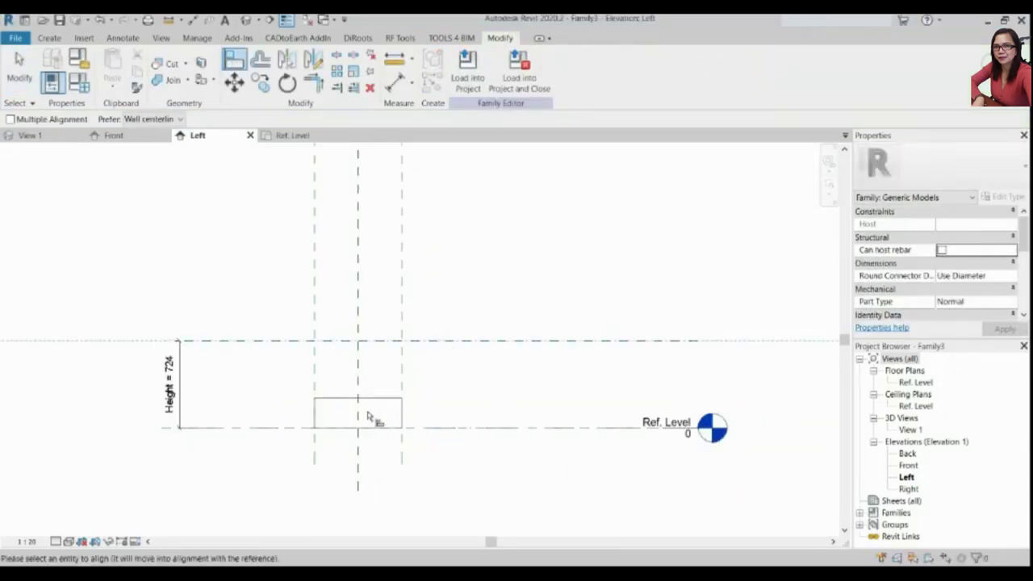
click(369, 398)
key(Escape)
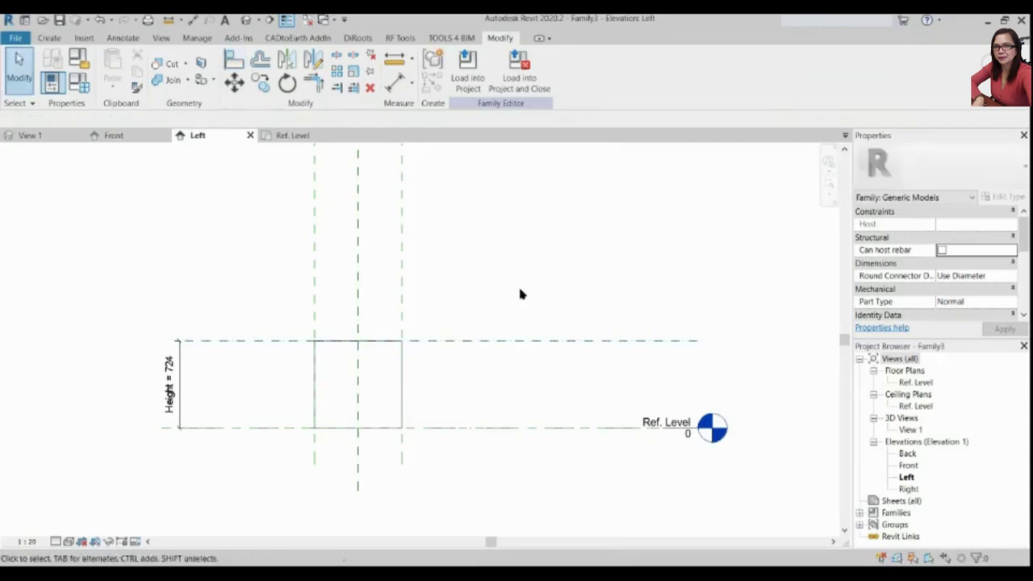
Tile all views with WT, zoom all to fit with ZA, and orbit the 3D cube
key(w)
key(t)
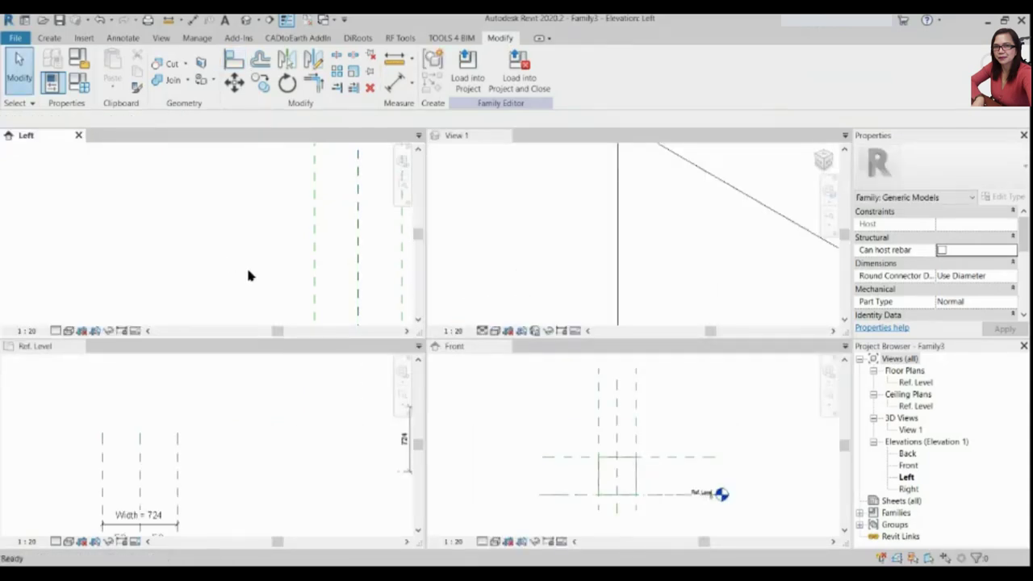
key(z)
key(a)
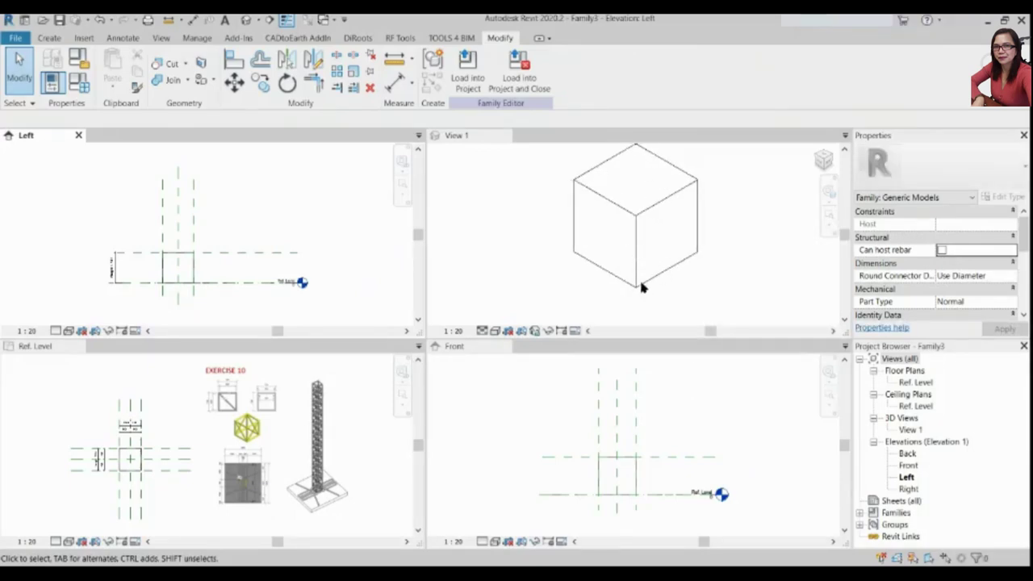
shift+middle_drag(659, 285, 622, 289)
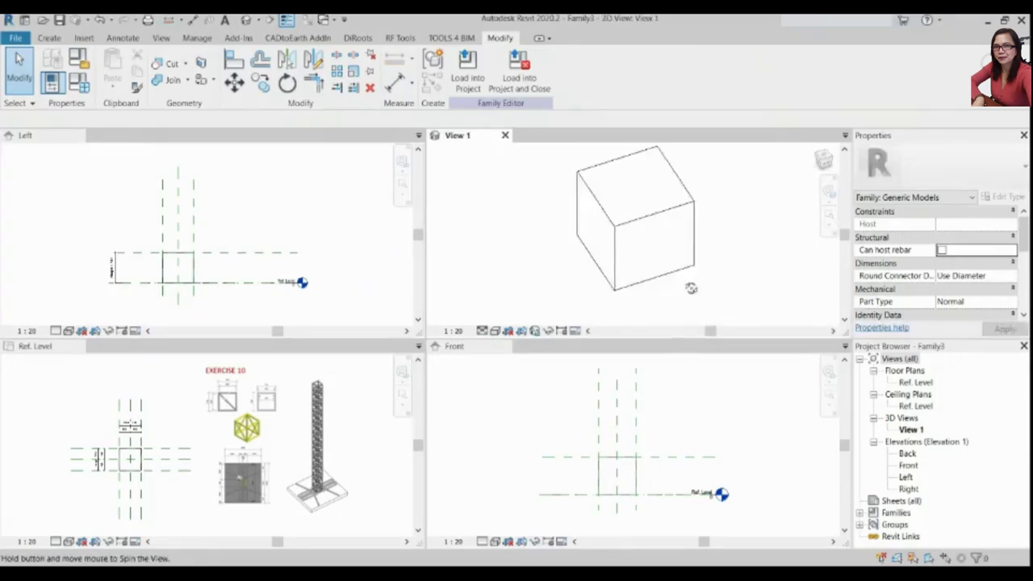
shift+middle_drag(622, 289, 754, 272)
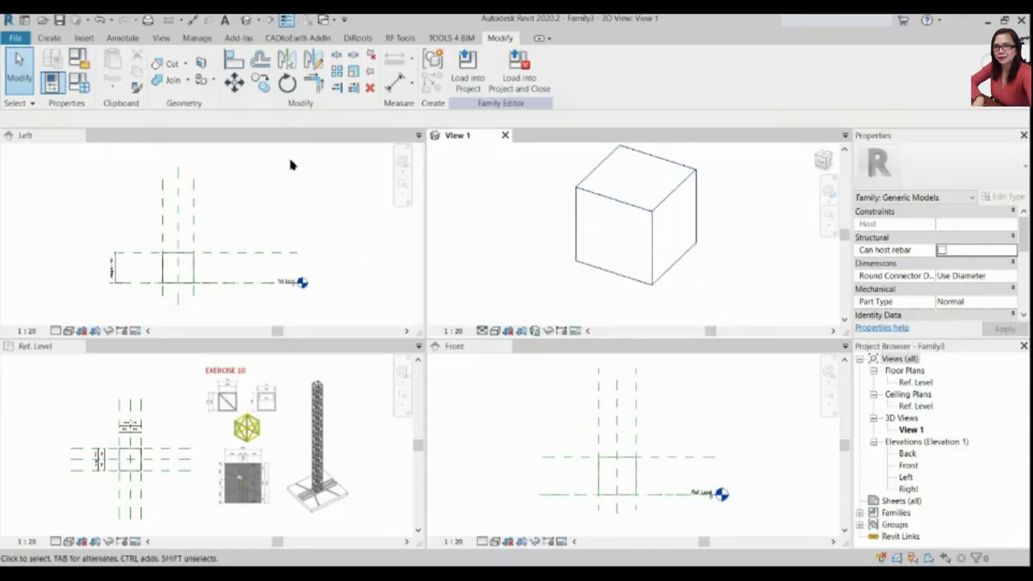
Create a sweep with its path picked along a vertical cube edge, and finish the path
click(48, 38)
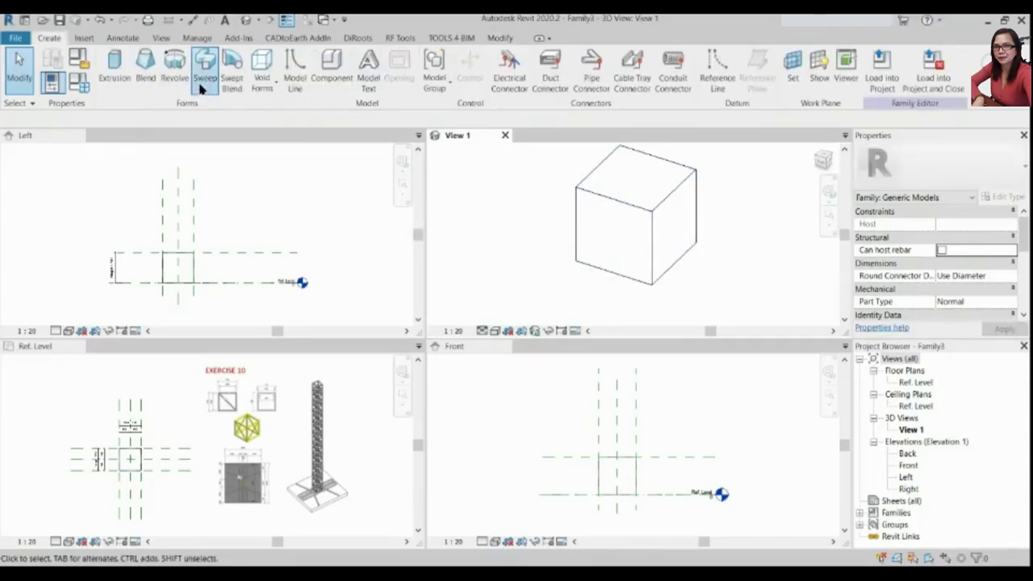
click(205, 72)
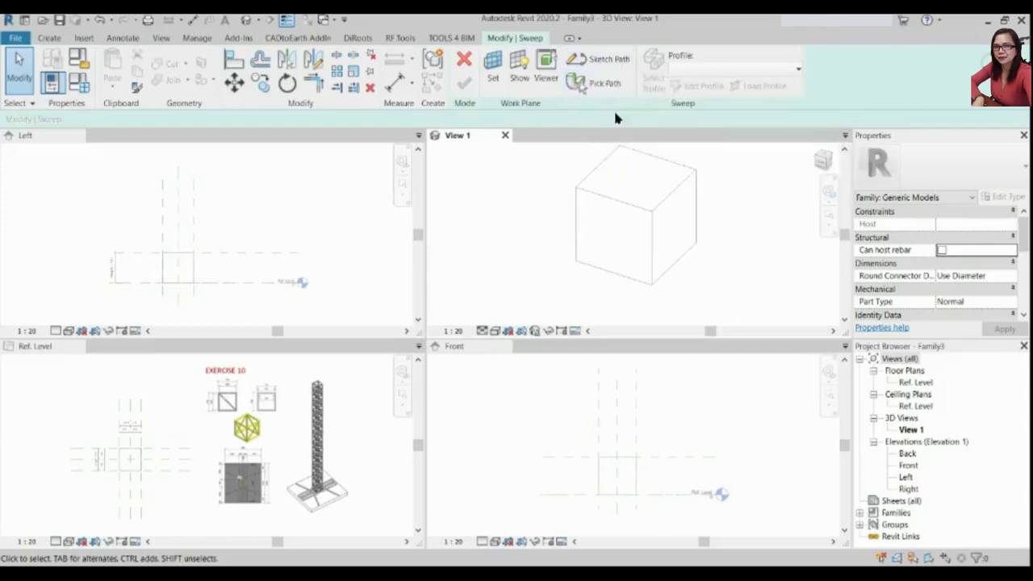
click(601, 80)
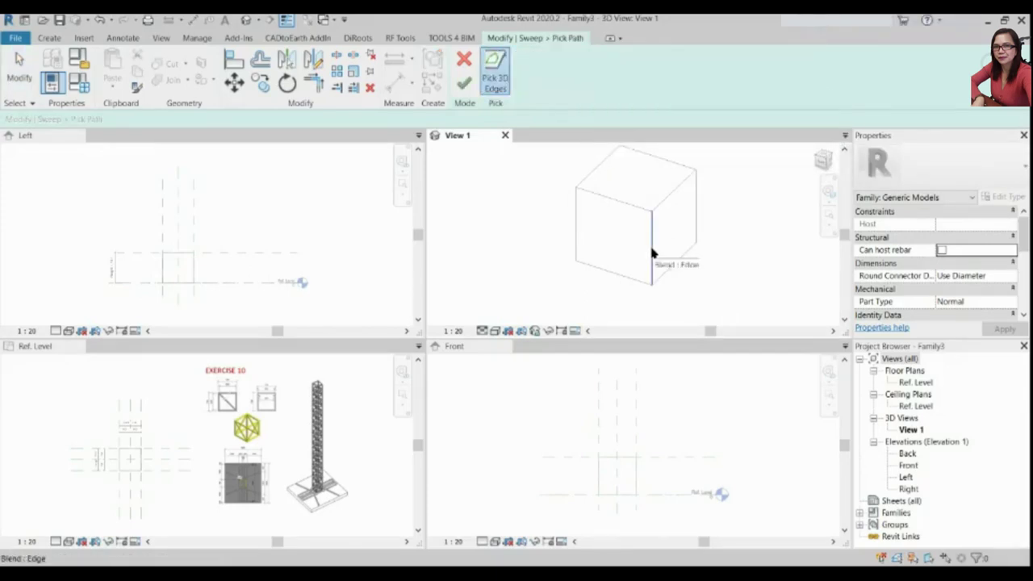
scroll(756, 204, up, 3)
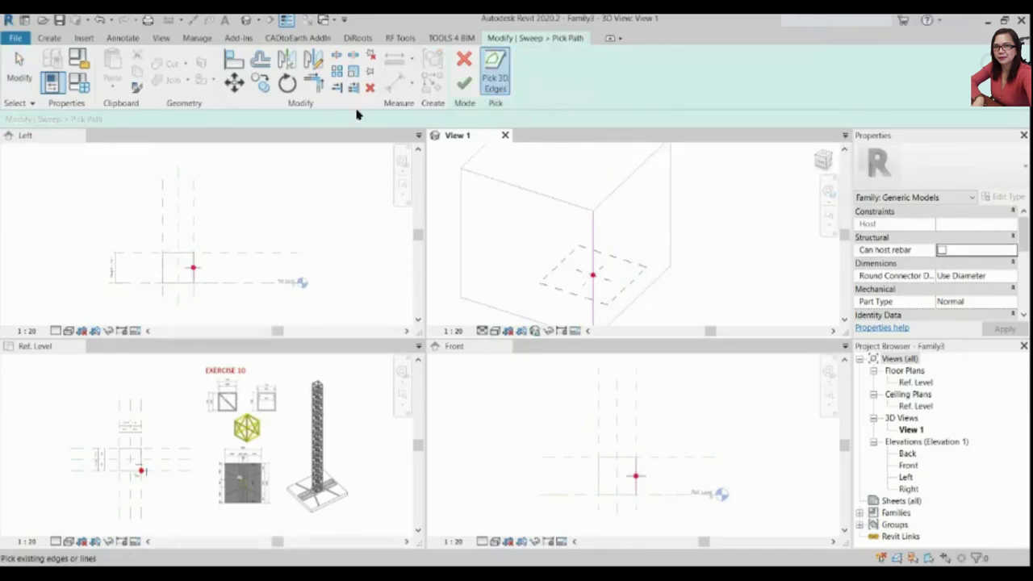
click(462, 84)
Sketch a small rectangular sweep profile at the path point
click(691, 84)
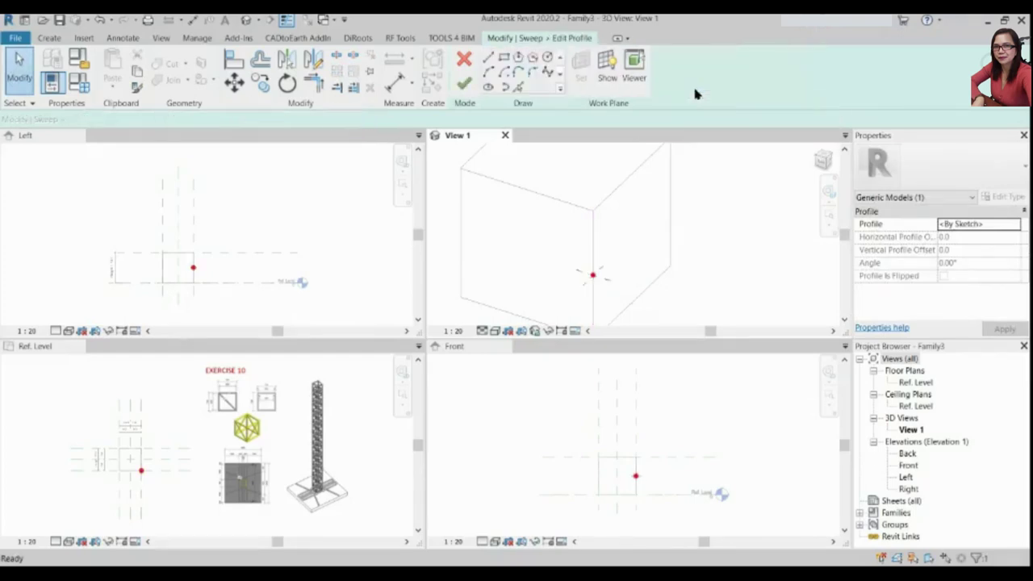
scroll(221, 389, up, 3)
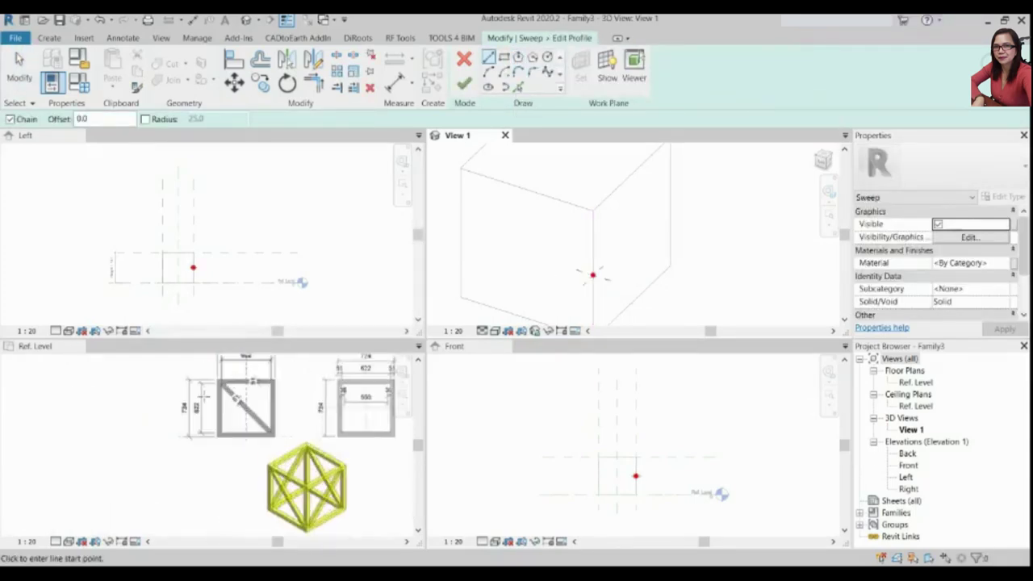
scroll(220, 389, up, 2)
scroll(263, 420, up, 2)
scroll(264, 420, down, 4)
middle_drag(396, 379, 320, 376)
scroll(320, 376, down, 2)
scroll(299, 403, up, 3)
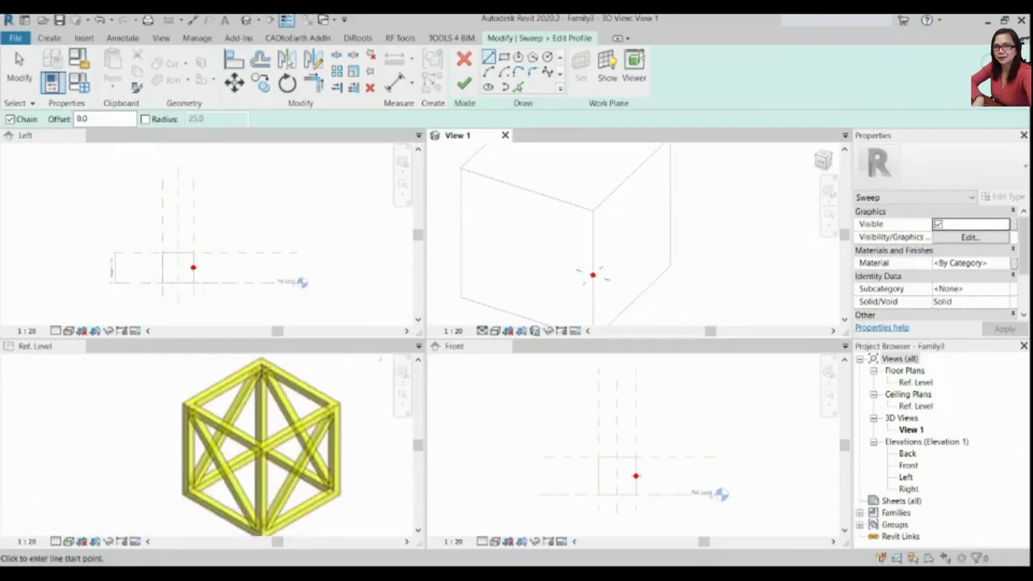
scroll(242, 444, down, 2)
middle_drag(132, 514, 201, 486)
scroll(172, 489, up, 3)
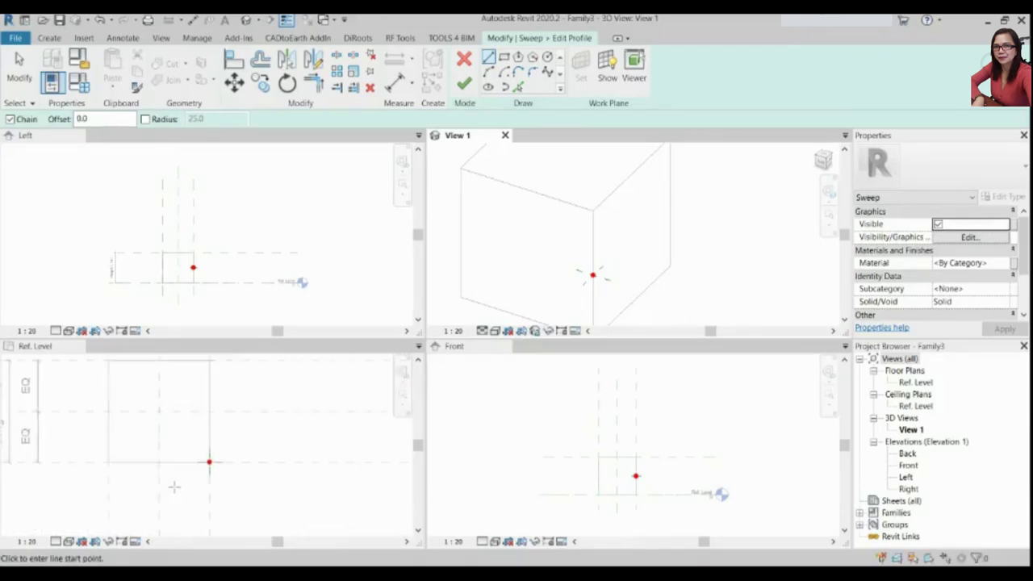
scroll(173, 489, up, 1)
scroll(597, 262, up, 1)
scroll(598, 257, up, 2)
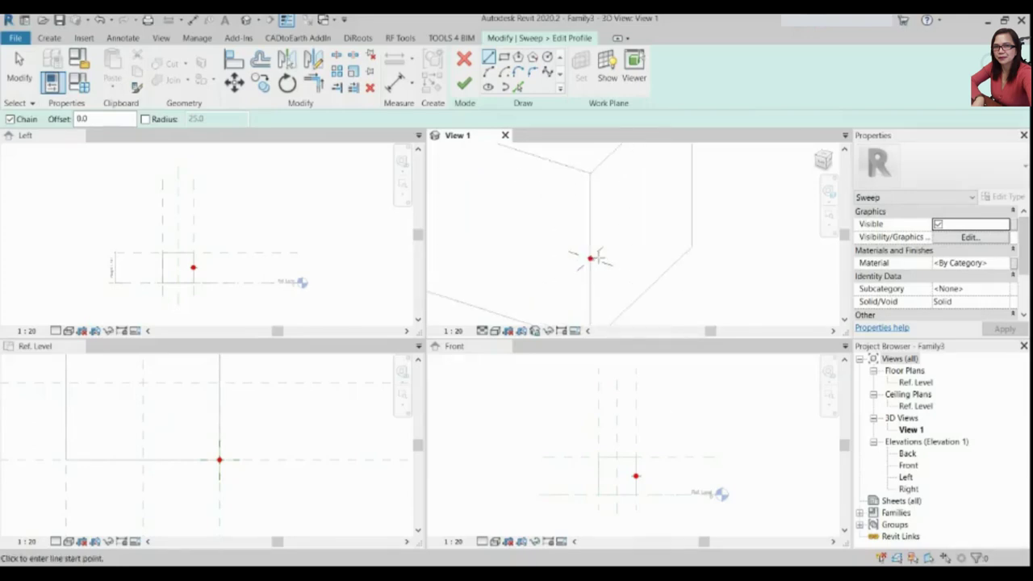
click(505, 58)
scroll(593, 255, up, 1)
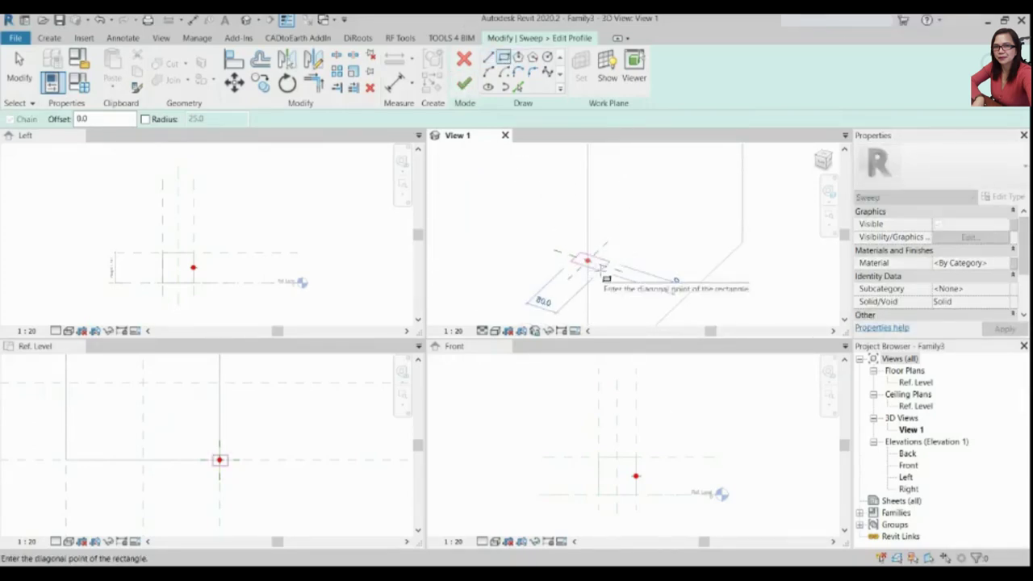
click(579, 253)
key(Escape)
key(Escape)
Set the profile rectangle's side length to 51
scroll(256, 476, up, 1)
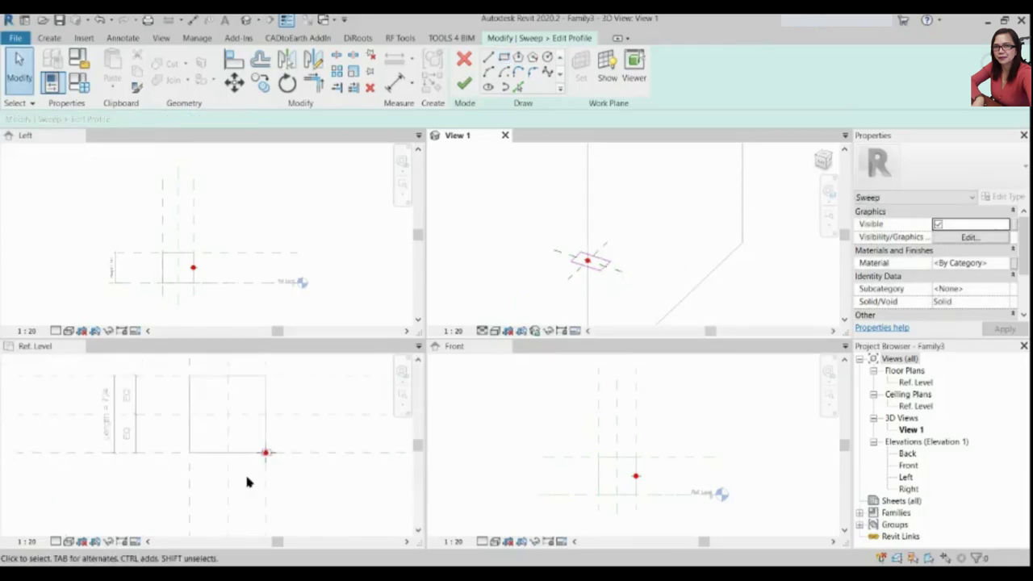
scroll(266, 456, up, 1)
scroll(235, 474, up, 1)
scroll(234, 482, up, 2)
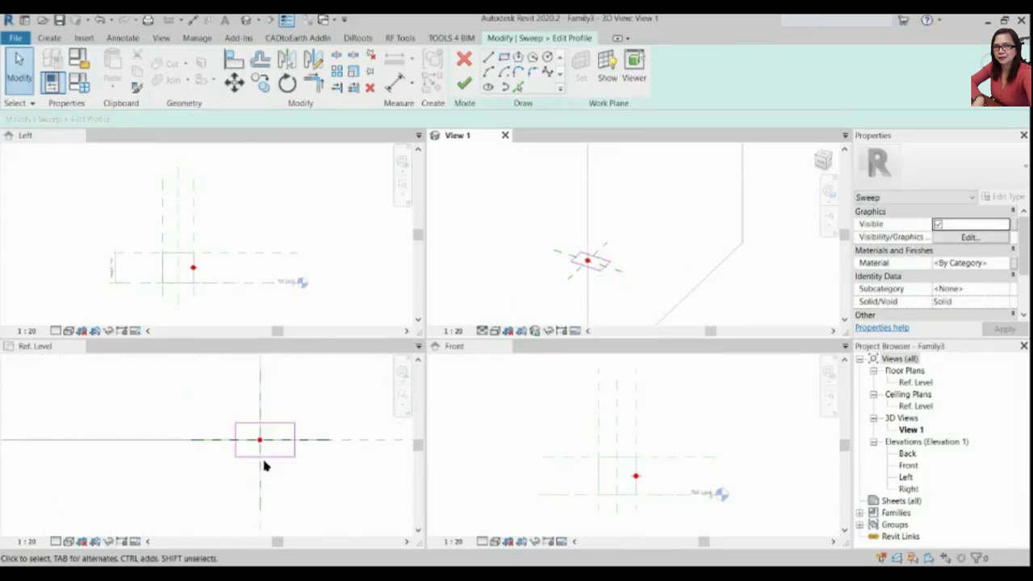
click(270, 456)
click(264, 467)
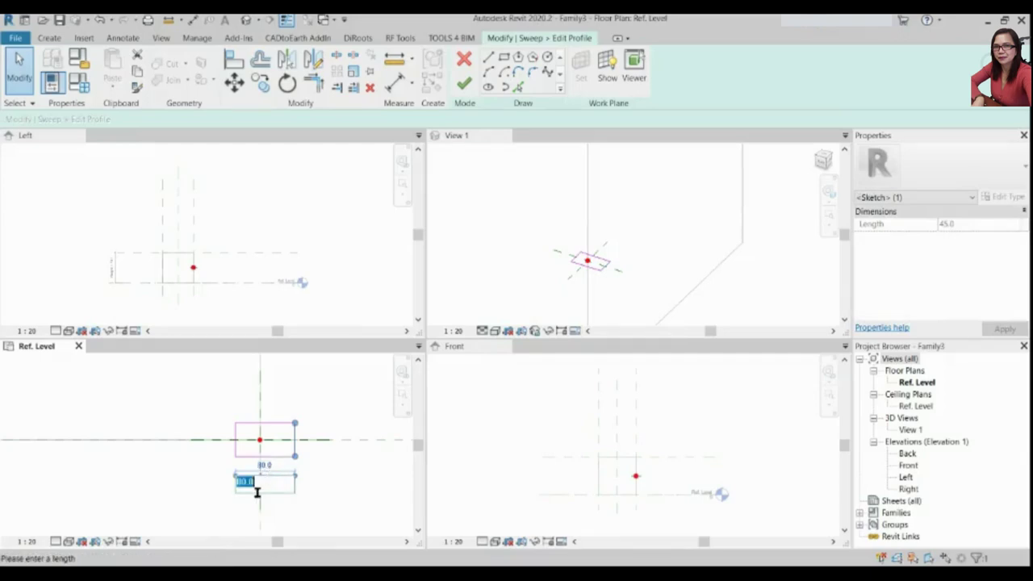
key(Return)
click(235, 447)
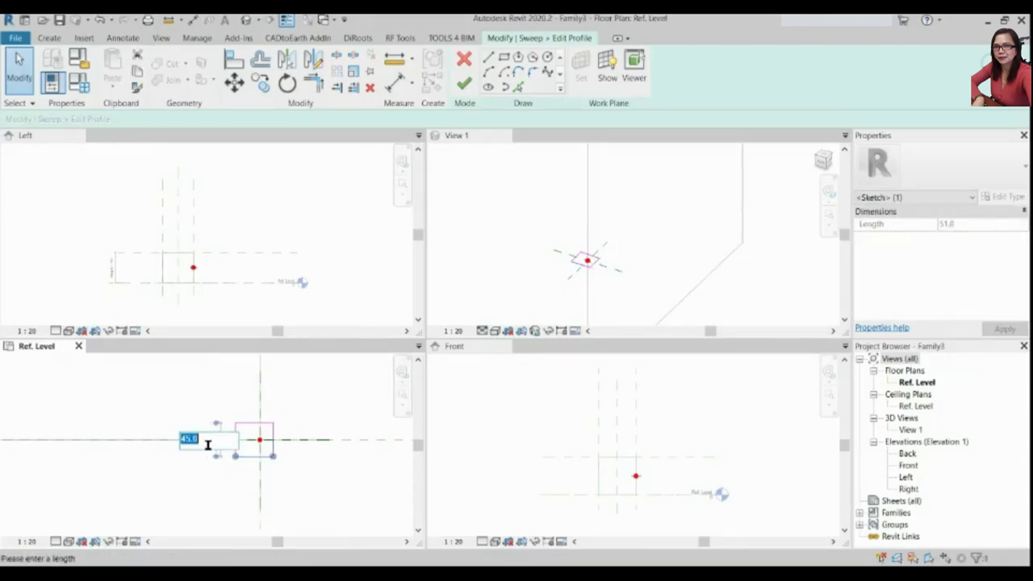
key(Escape)
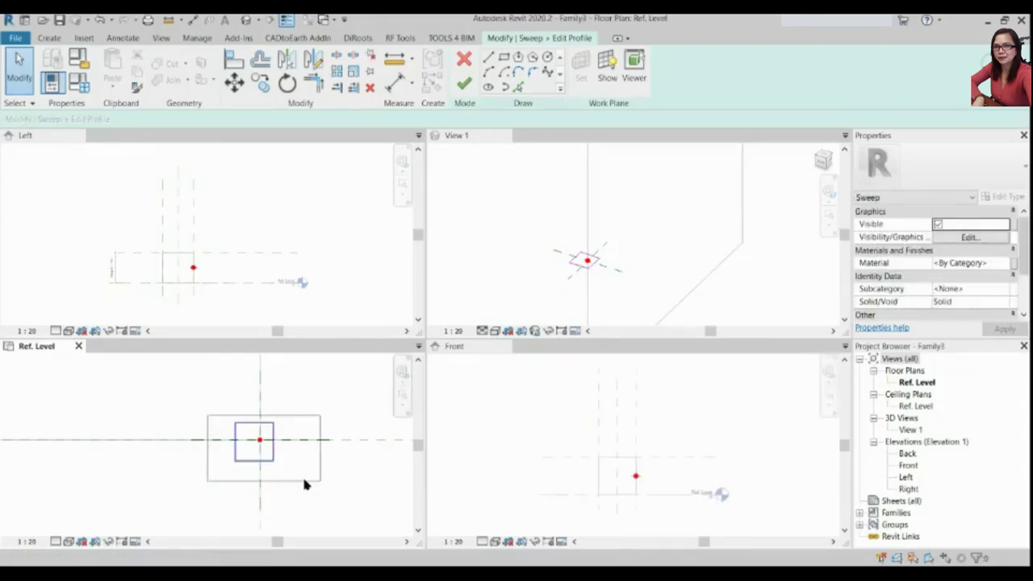
Move the profile rectangle onto the reference-plane intersection
drag(205, 415, 302, 476)
click(234, 81)
scroll(237, 414, up, 2)
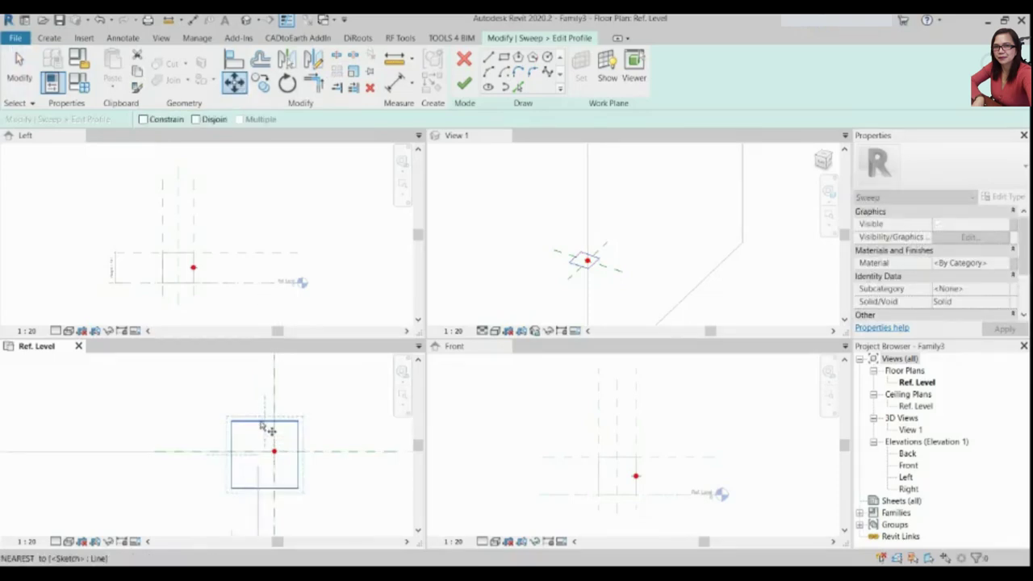
key(Escape)
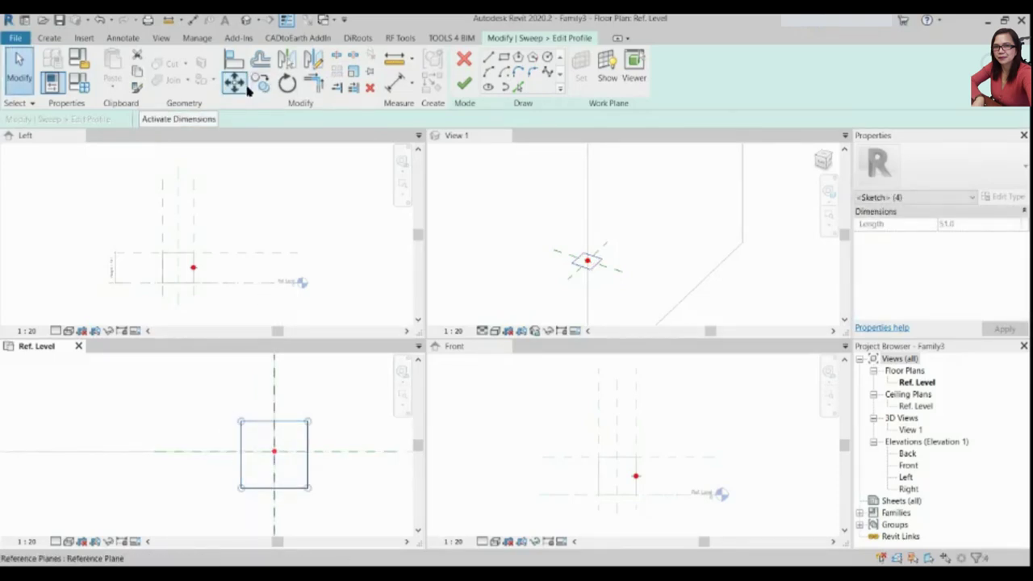
click(234, 81)
click(242, 455)
click(242, 451)
Finish the profile and the sweep, creating the corner post
mouse_move(614, 258)
shift+middle_down()
mouse_move(663, 256)
mouse_move(622, 260)
shift+middle_up()
click(464, 83)
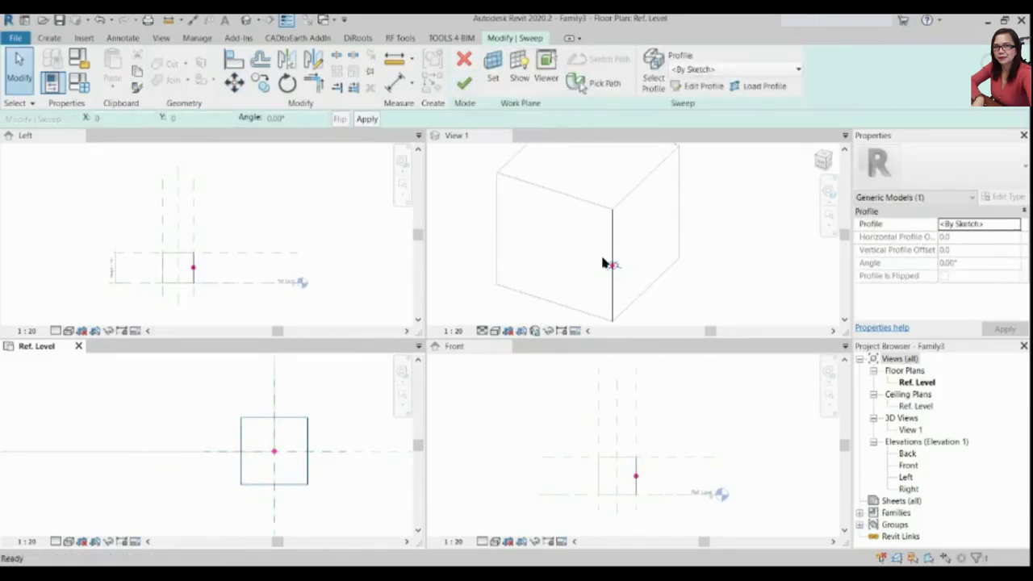
click(464, 84)
mouse_move(779, 318)
shift+middle_down()
mouse_move(629, 194)
mouse_move(605, 203)
mouse_move(579, 268)
mouse_move(616, 219)
mouse_move(648, 216)
mouse_move(563, 211)
shift+middle_up()
In the Ref. Level plan, mirror the corner post across the centre reference plane
click(255, 202)
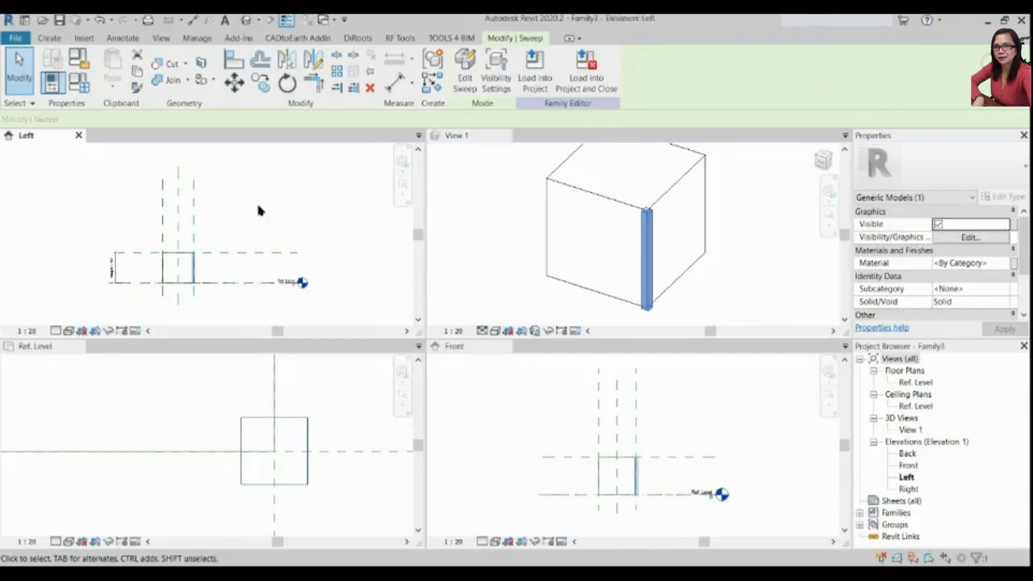
scroll(325, 426, down, 3)
scroll(284, 448, up, 4)
scroll(282, 443, down, 2)
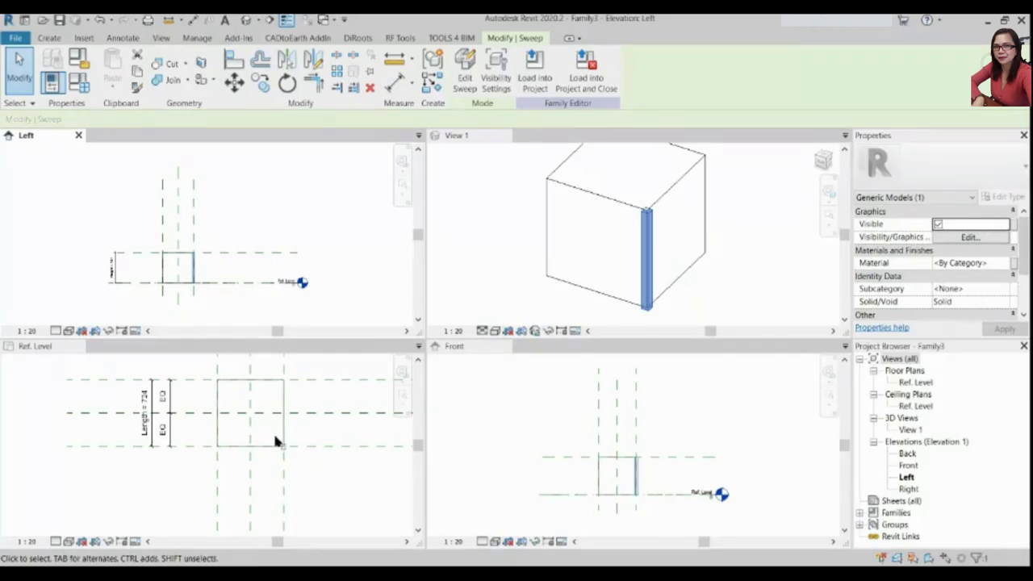
click(274, 440)
scroll(266, 448, up, 2)
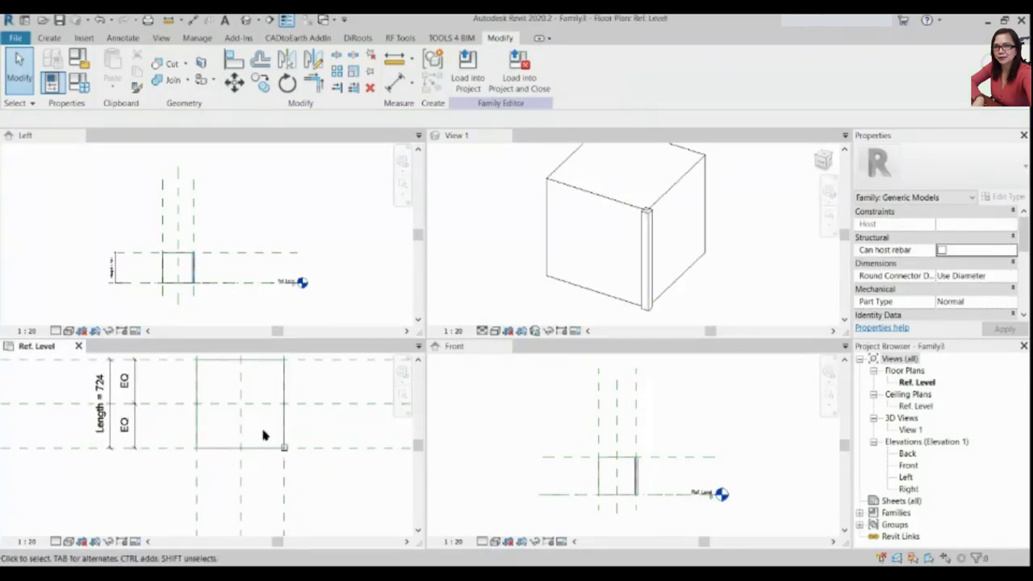
click(285, 448)
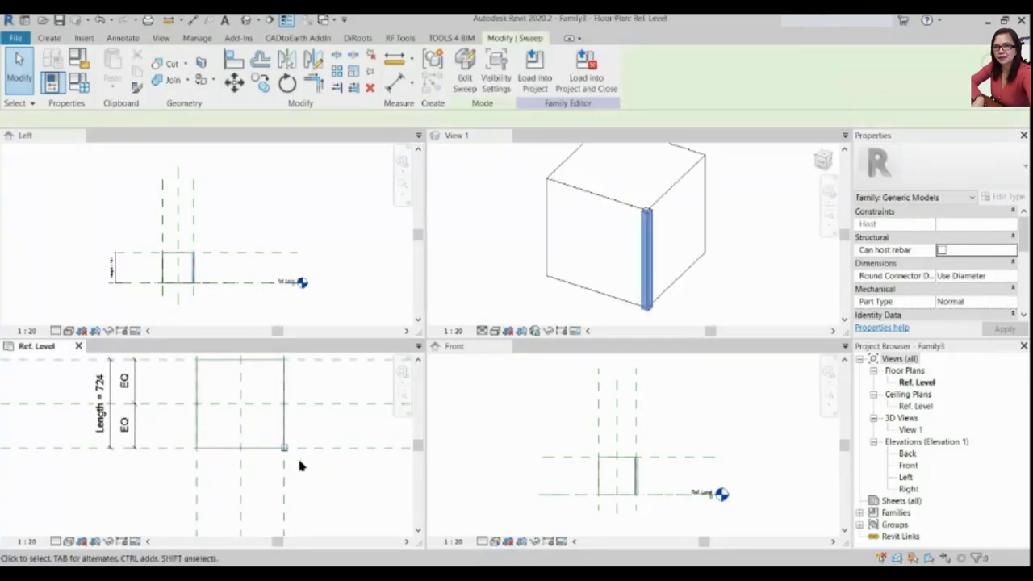
click(292, 67)
click(243, 428)
key(Escape)
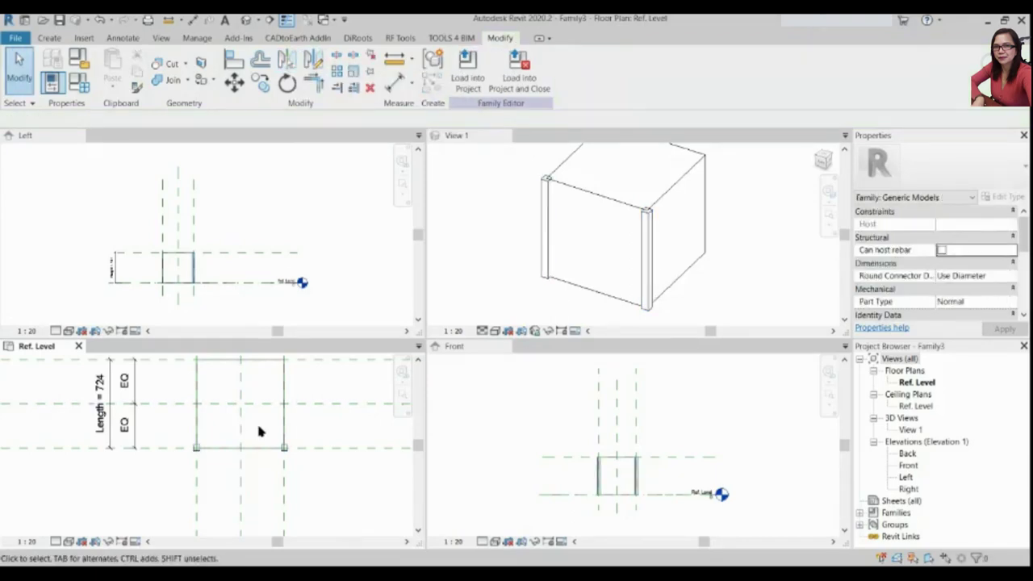
Mirror both posts across the other centre plane and check the result in 3D
drag(184, 443, 300, 466)
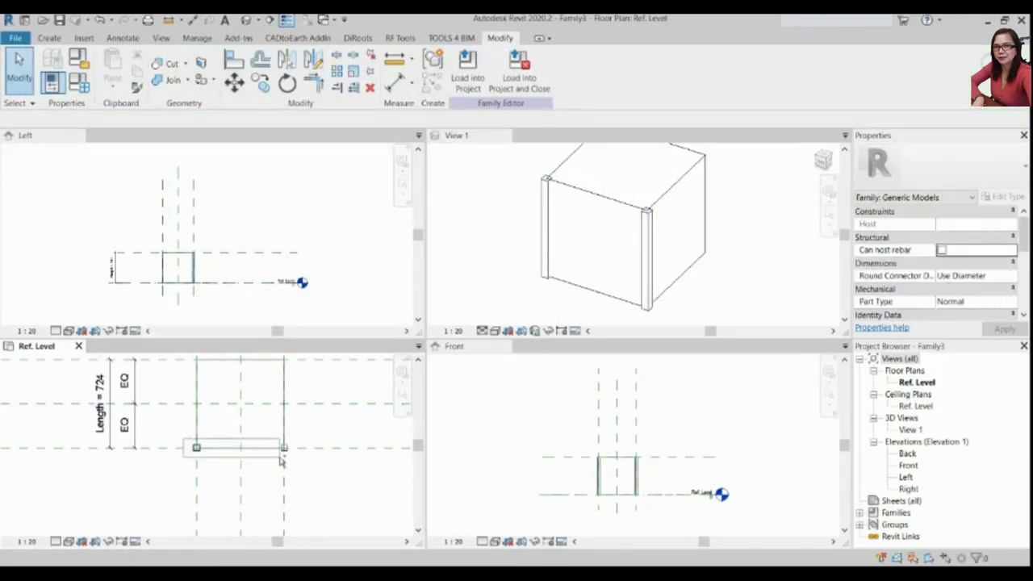
click(313, 59)
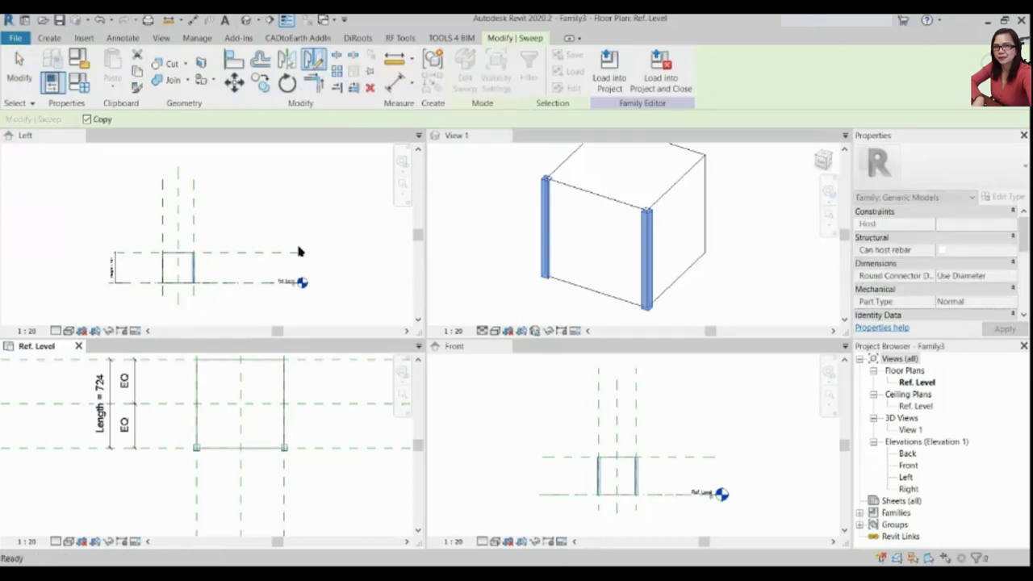
click(247, 410)
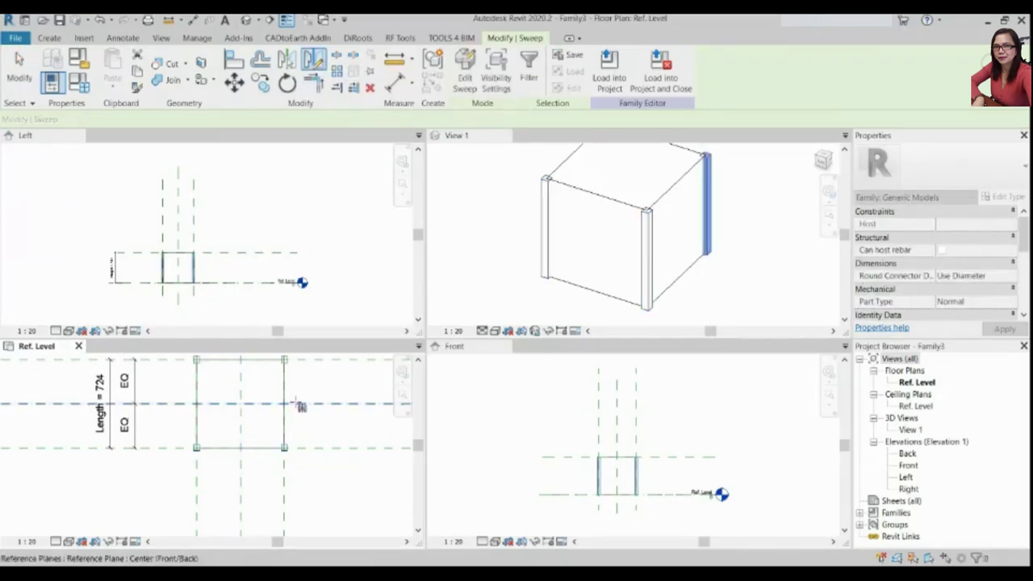
scroll(411, 392, down, 2)
click(718, 281)
scroll(739, 252, down, 2)
mouse_move(740, 251)
shift+middle_down()
mouse_move(696, 292)
mouse_move(638, 283)
shift+middle_up()
scroll(221, 418, down, 2)
scroll(261, 427, up, 3)
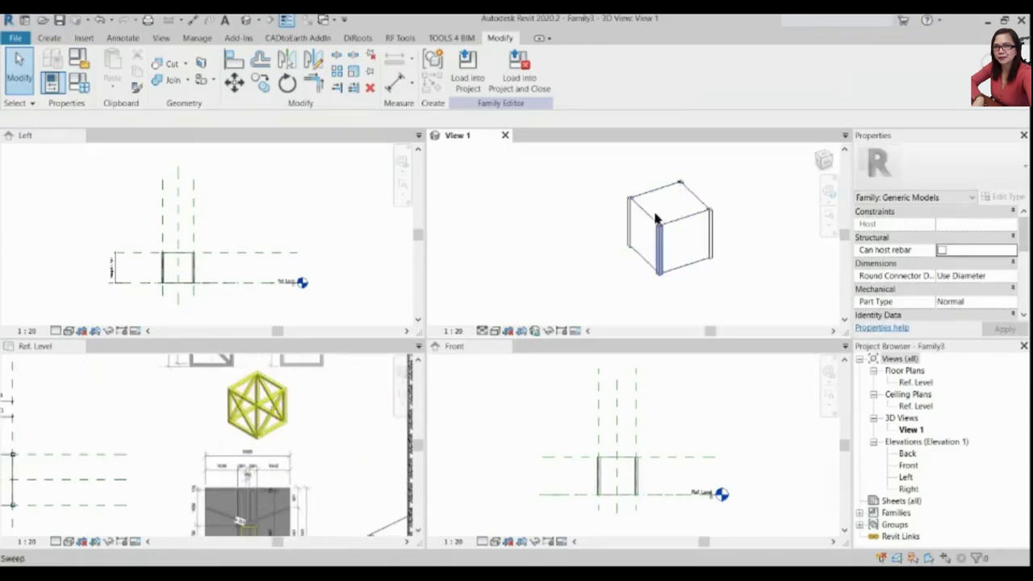
scroll(325, 242, down, 1)
scroll(290, 414, down, 2)
scroll(138, 450, up, 2)
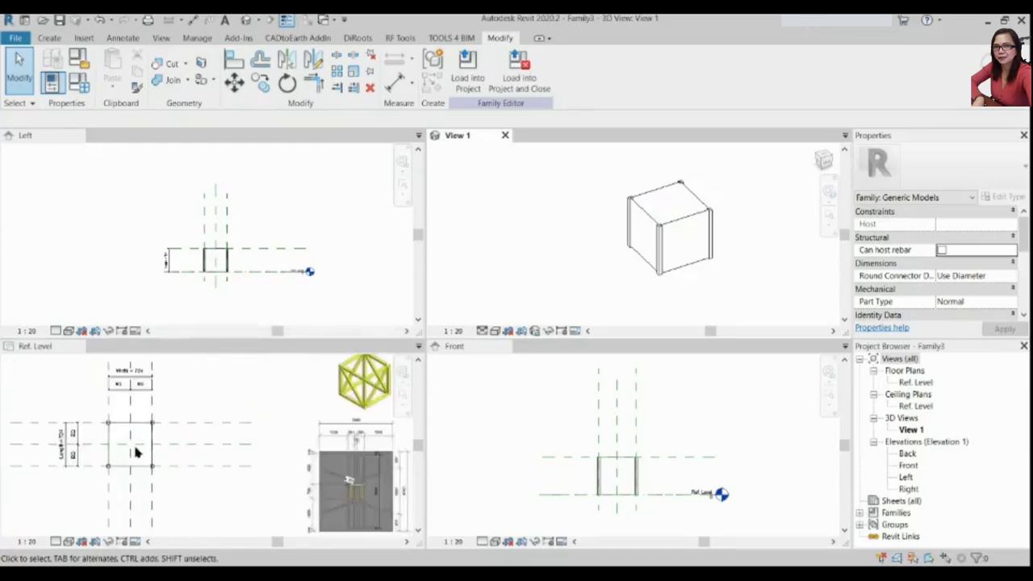
scroll(105, 454, up, 3)
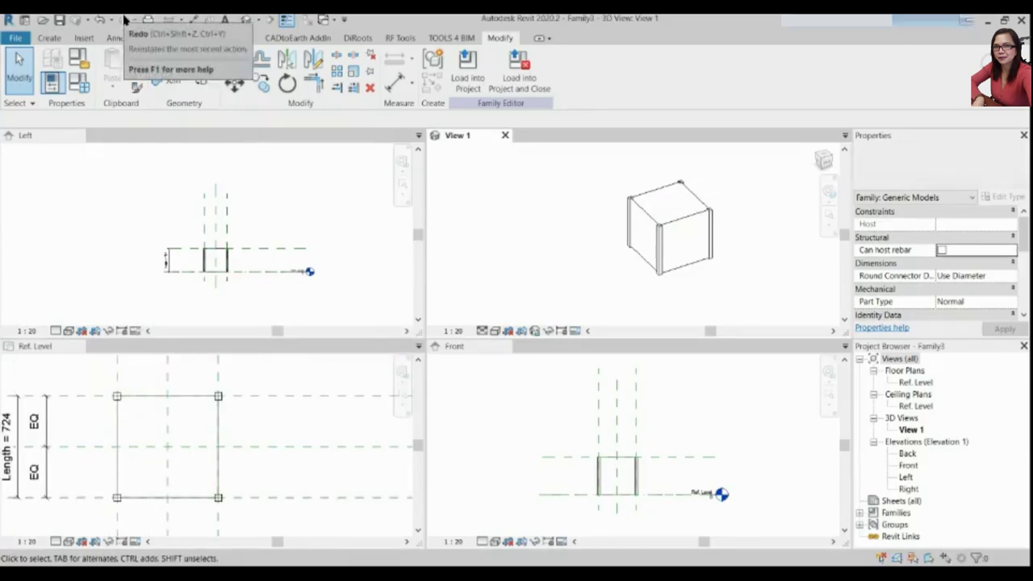
click(48, 38)
Start a new sweep with Sketch Path and try picking a cube edge as the path
click(215, 80)
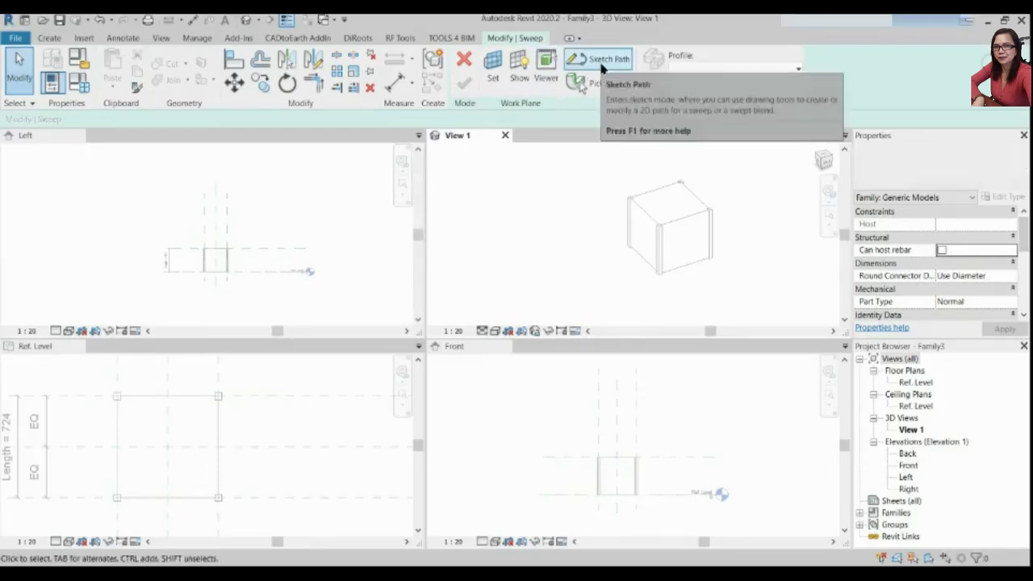
click(600, 67)
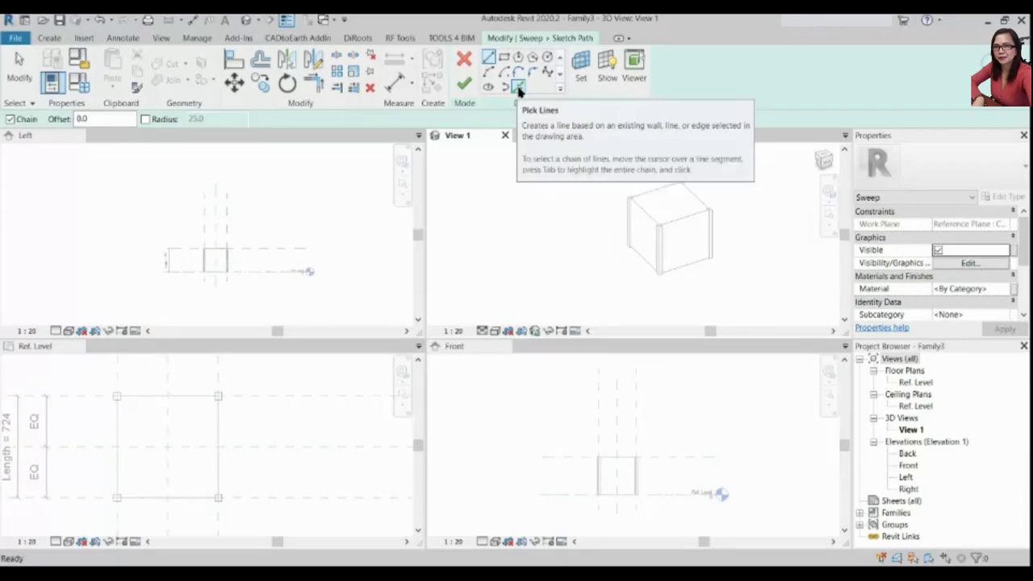
click(517, 86)
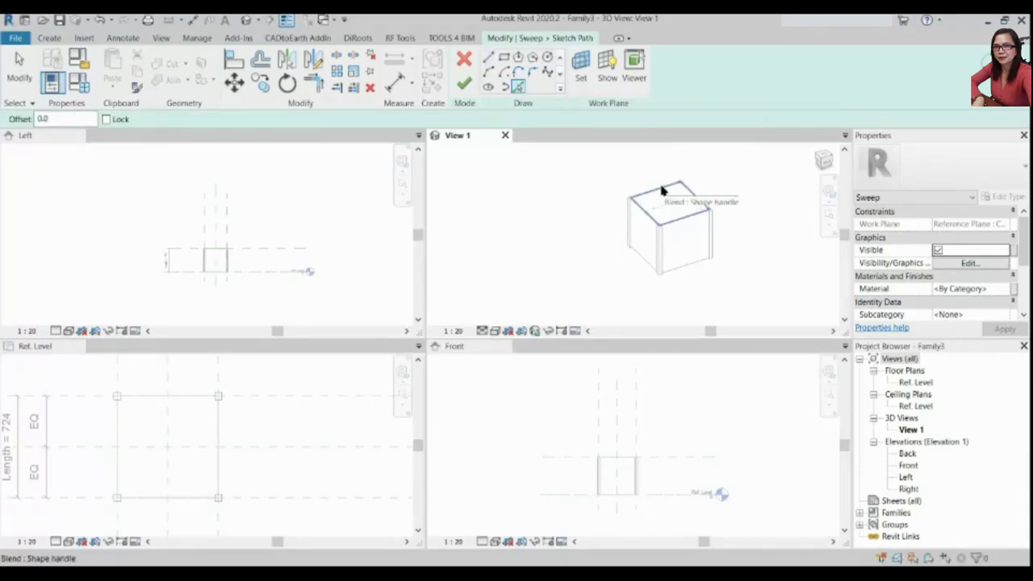
scroll(660, 191, up, 2)
scroll(705, 196, up, 2)
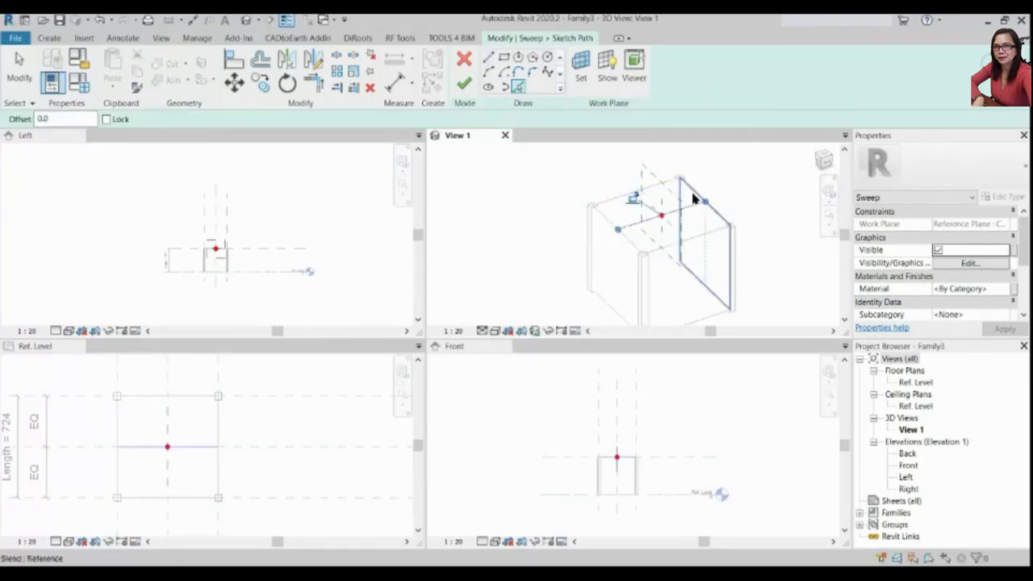
scroll(692, 201, up, 2)
scroll(627, 191, up, 2)
scroll(650, 215, down, 3)
key(Escape)
click(642, 206)
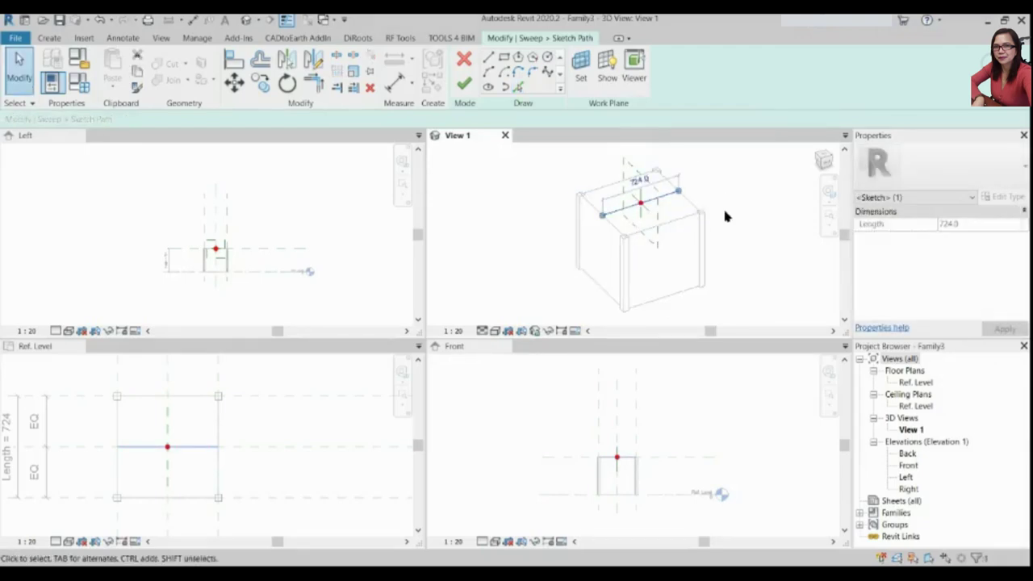
click(722, 205)
Try Pick Lines and Line tools, then cancel the path sketch and discard it
click(264, 411)
scroll(192, 429, up, 2)
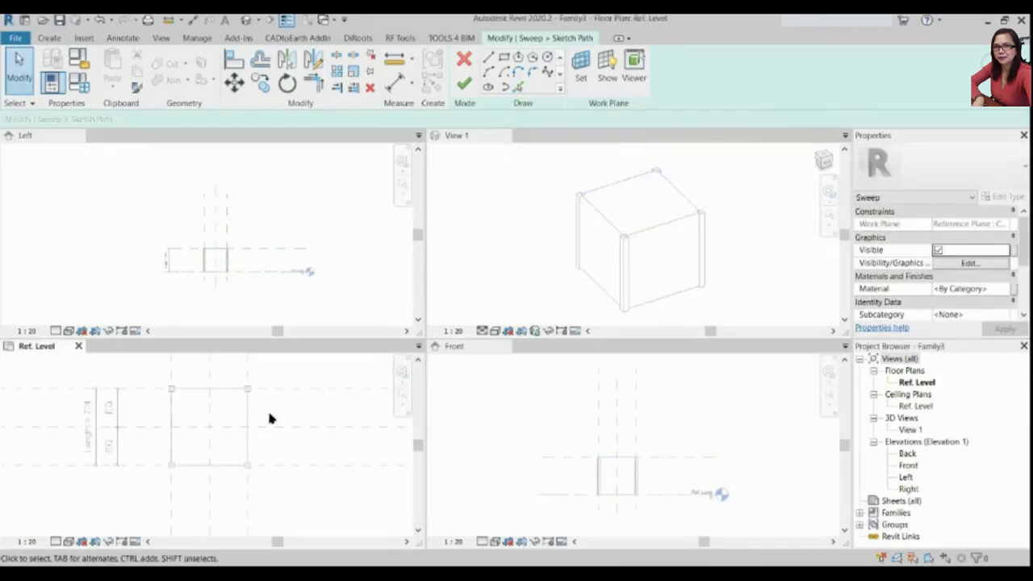
click(517, 87)
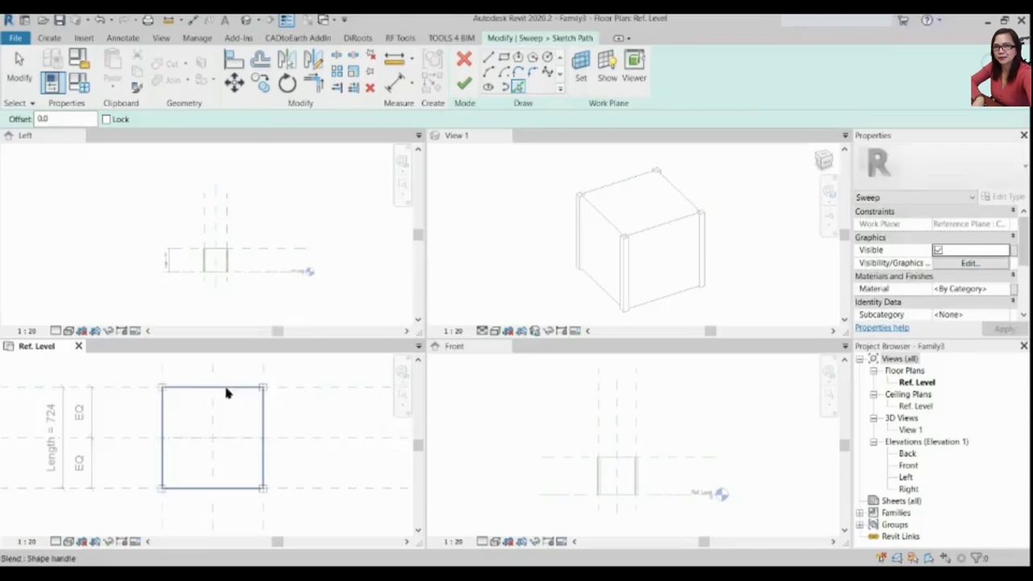
click(488, 56)
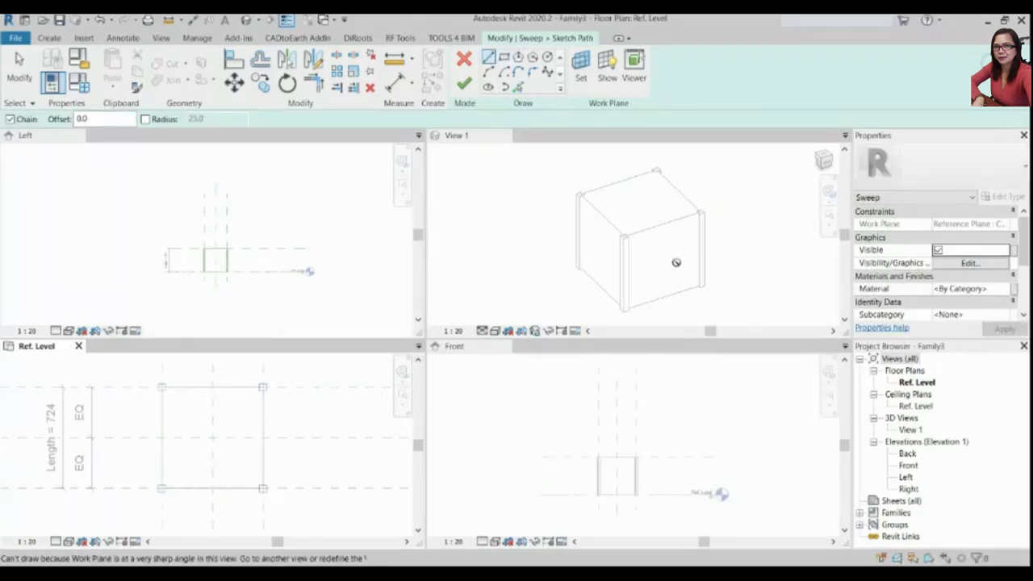
scroll(154, 394, up, 1)
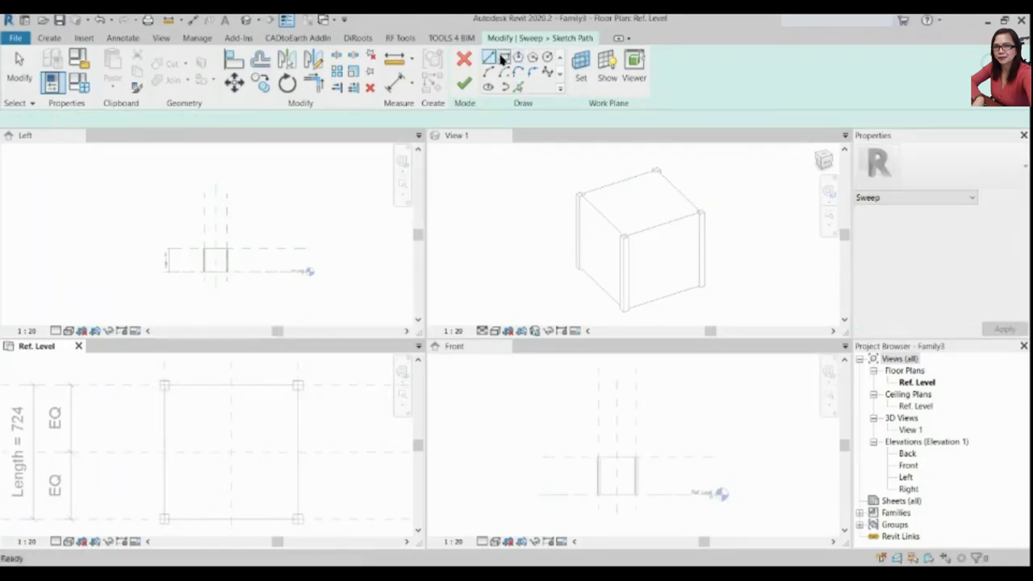
key(Escape)
shift+middle_drag(678, 147, 648, 223)
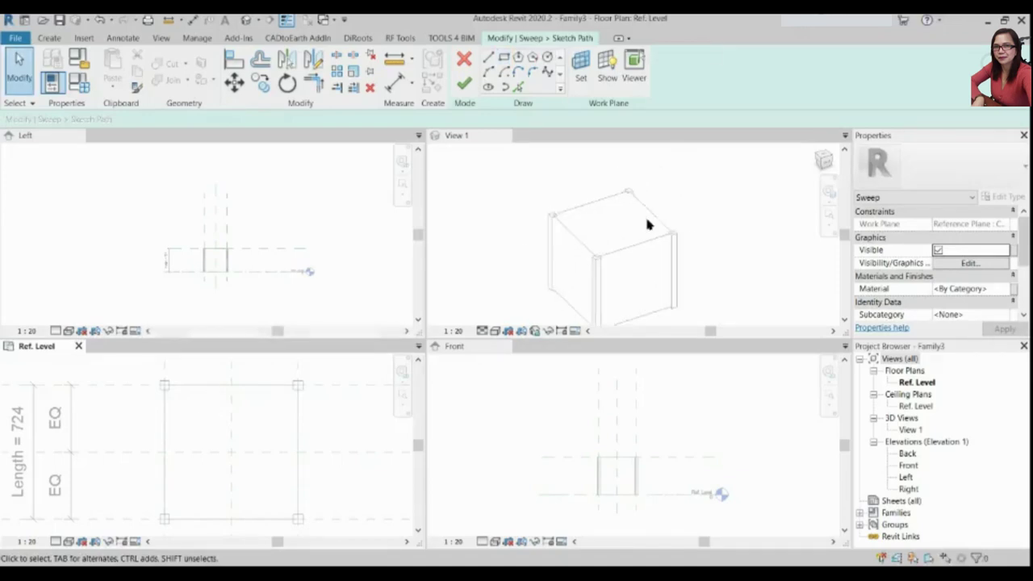
click(518, 86)
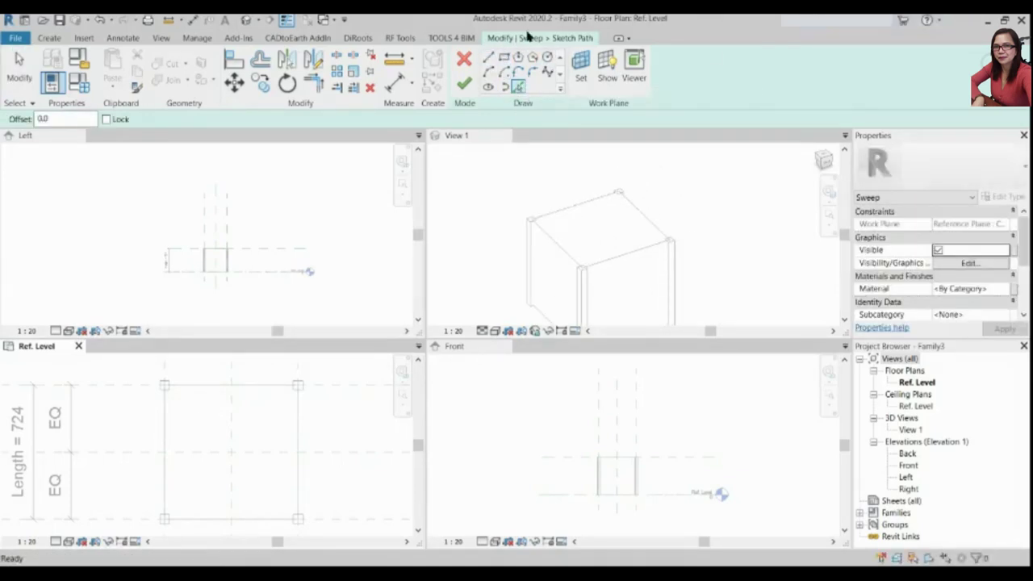
click(464, 87)
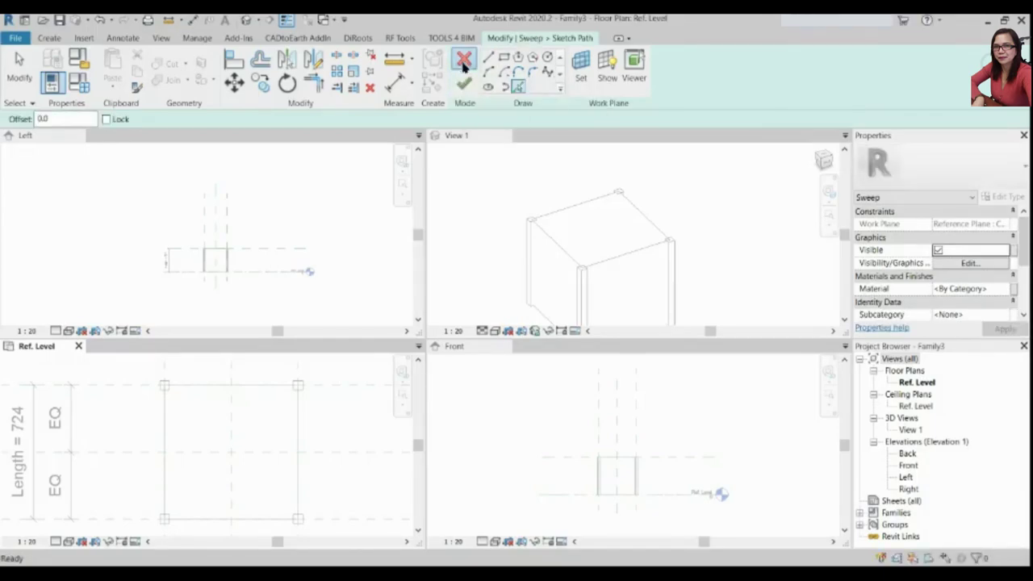
click(547, 301)
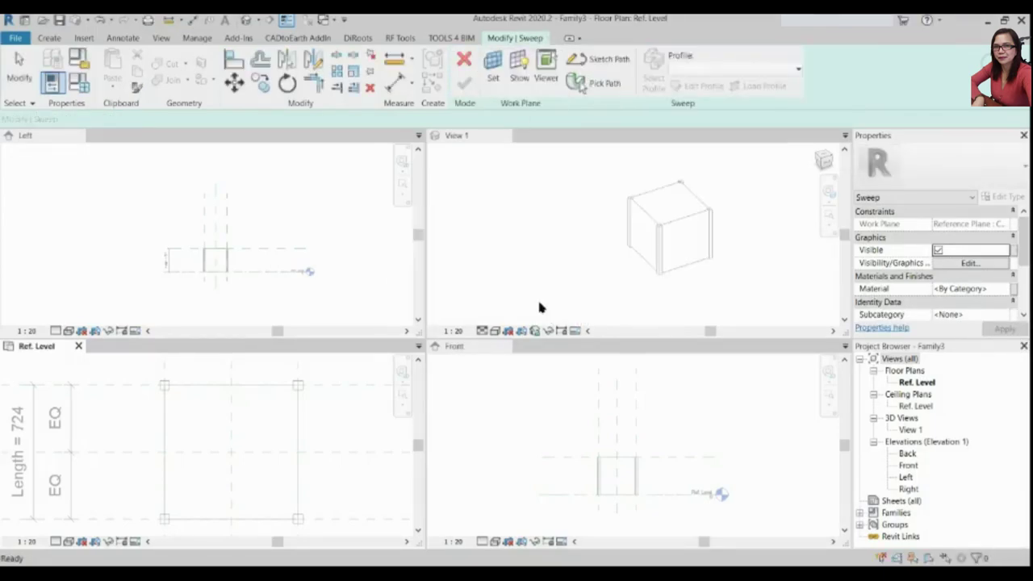
Start another sweep and pick the cube's four top edges as its finished path
click(53, 39)
click(517, 38)
click(580, 83)
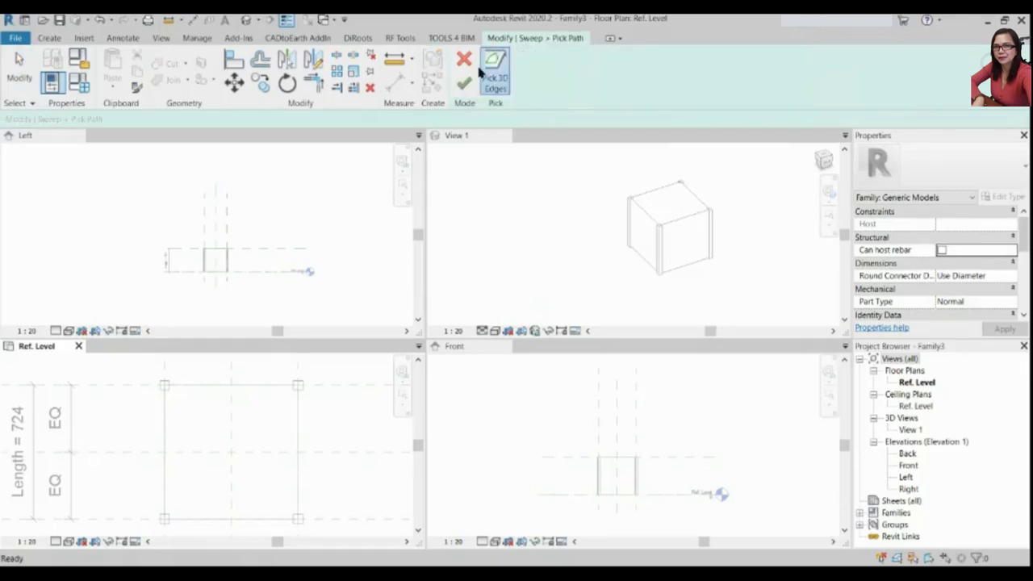
scroll(728, 213, up, 1)
click(637, 186)
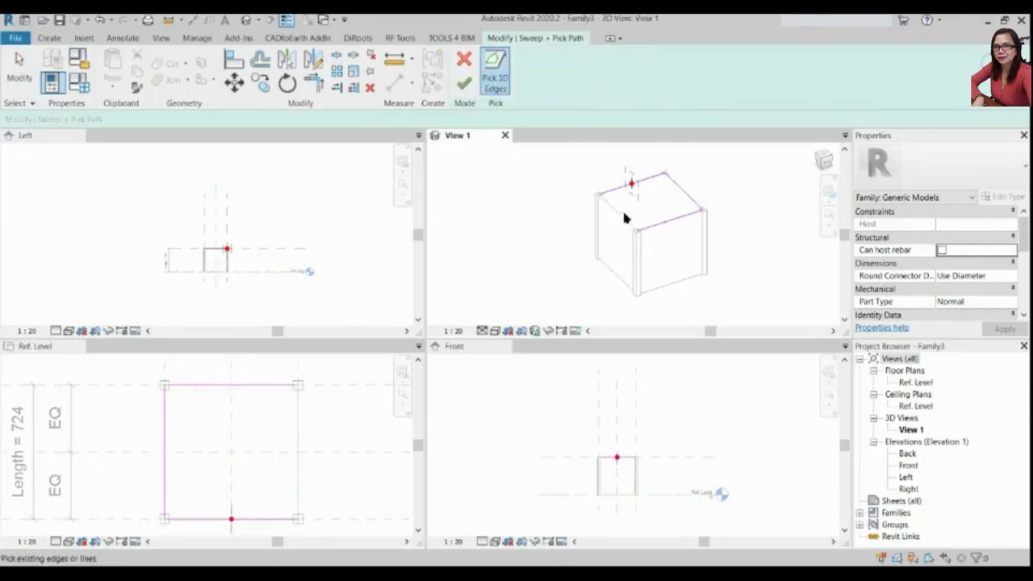
scroll(669, 207, up, 2)
scroll(639, 198, up, 2)
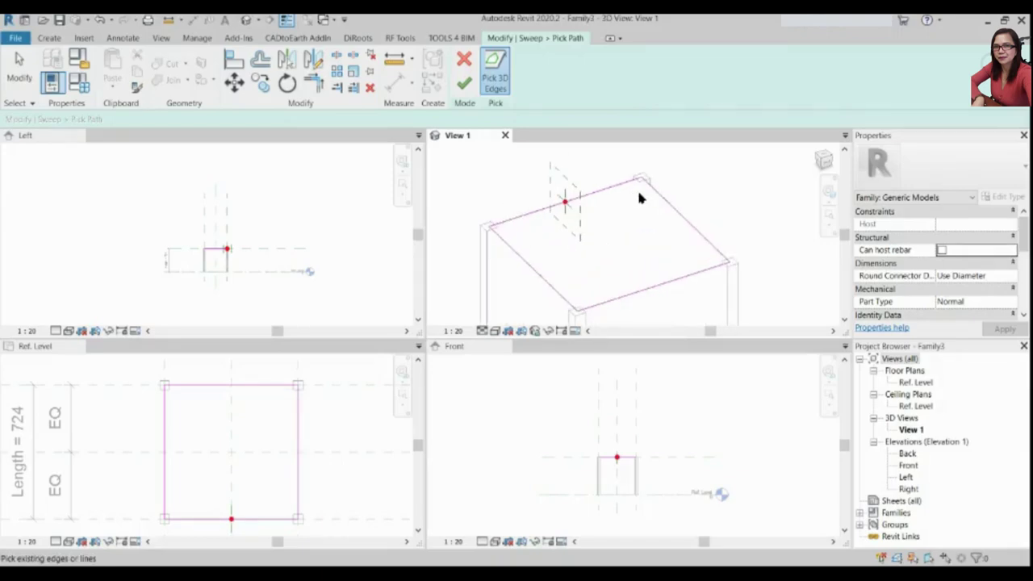
scroll(639, 190, down, 1)
scroll(645, 210, down, 1)
scroll(647, 236, down, 1)
click(464, 84)
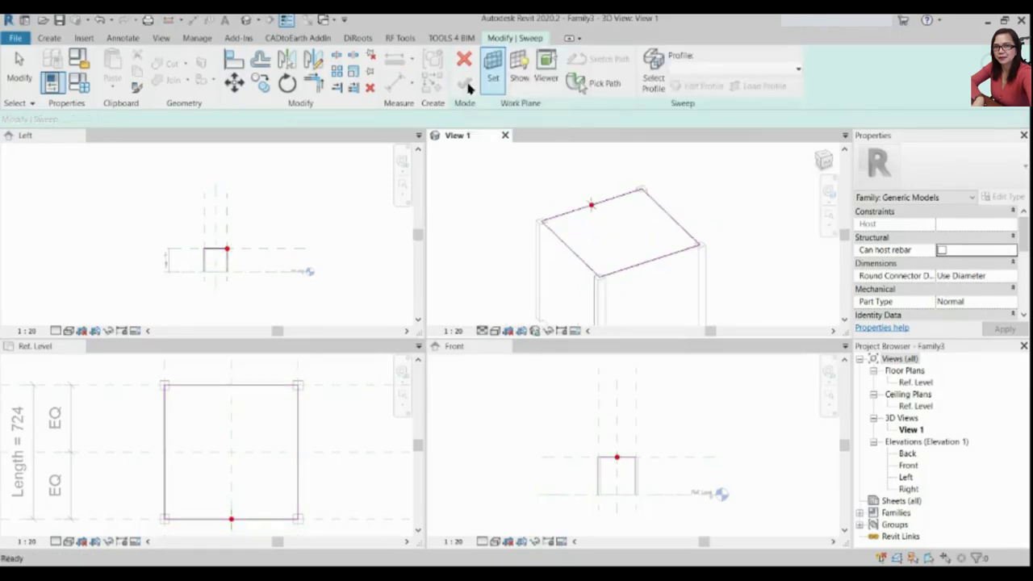
Sketch a rectangular profile for the top-frame sweep
click(700, 87)
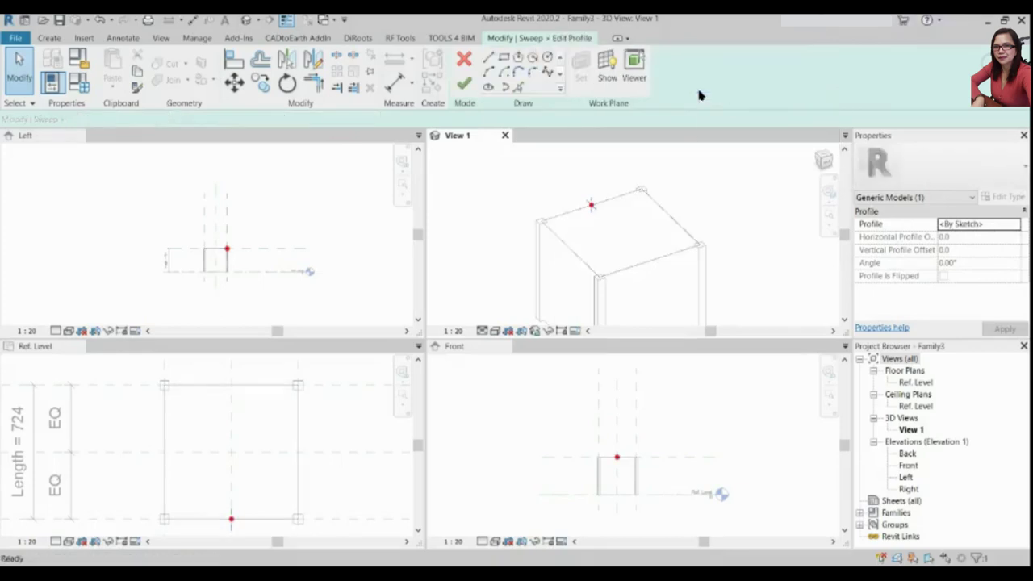
scroll(609, 206, up, 2)
scroll(616, 202, up, 3)
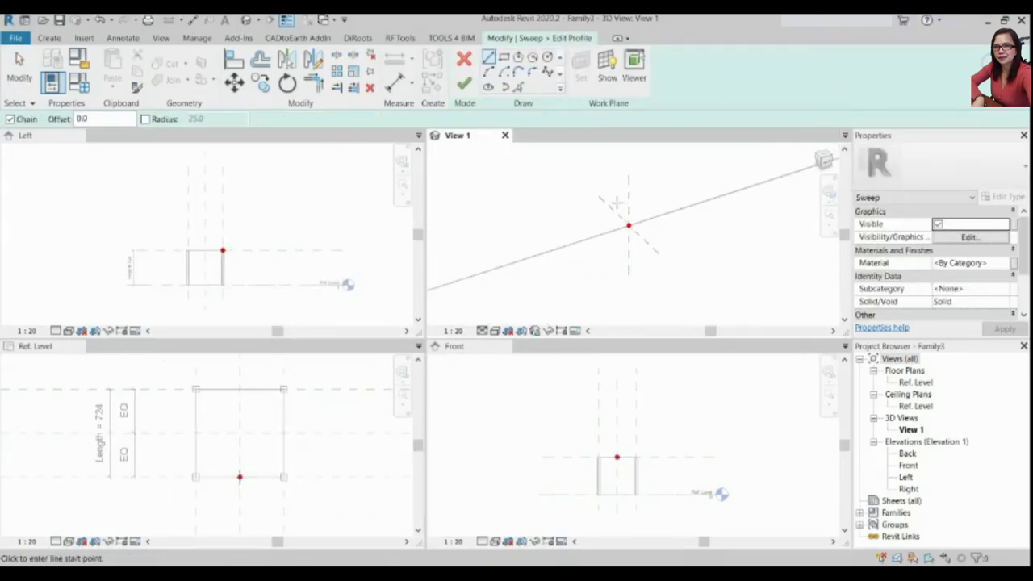
click(503, 59)
click(616, 205)
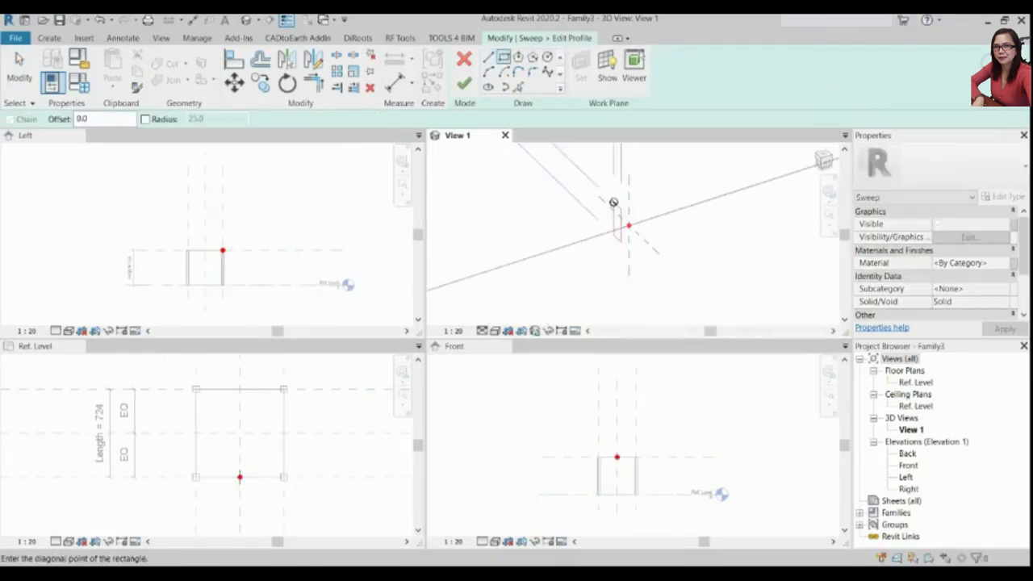
click(645, 261)
key(Escape)
key(Escape)
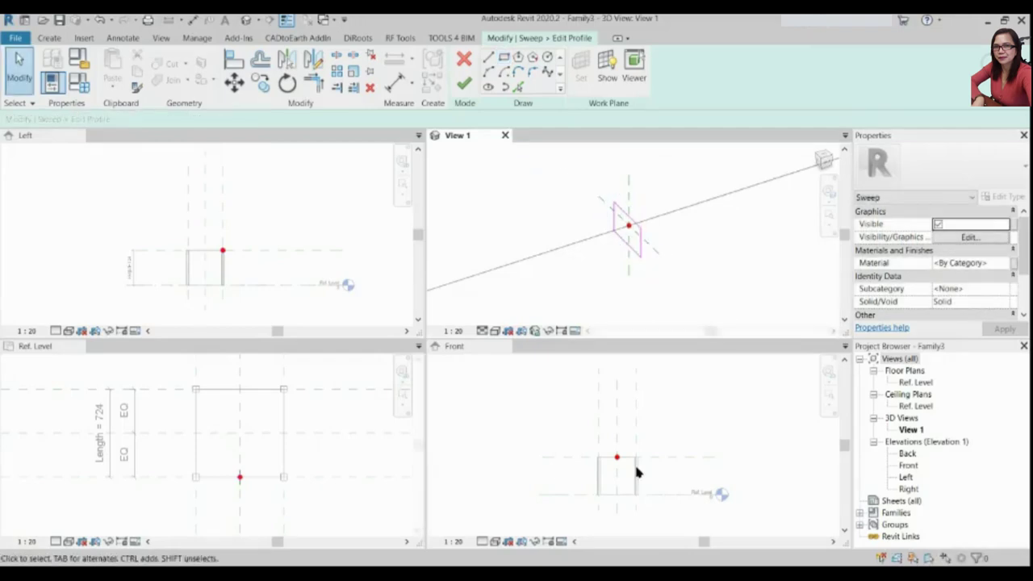
Set the profile rectangle's side length to 51 in the Left view
scroll(637, 447, up, 4)
scroll(231, 458, up, 4)
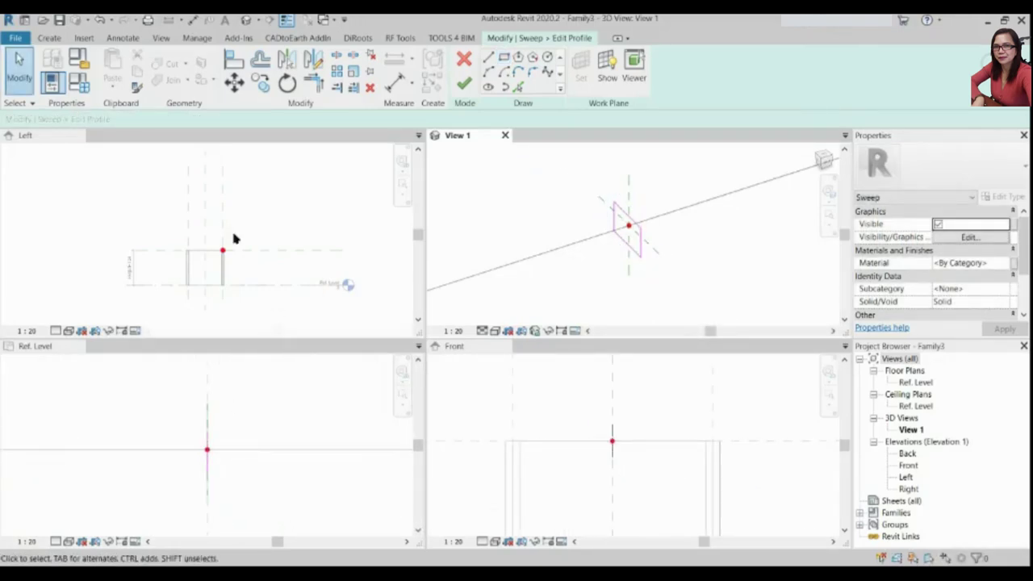
scroll(218, 242, up, 4)
scroll(250, 239, up, 2)
scroll(307, 276, up, 2)
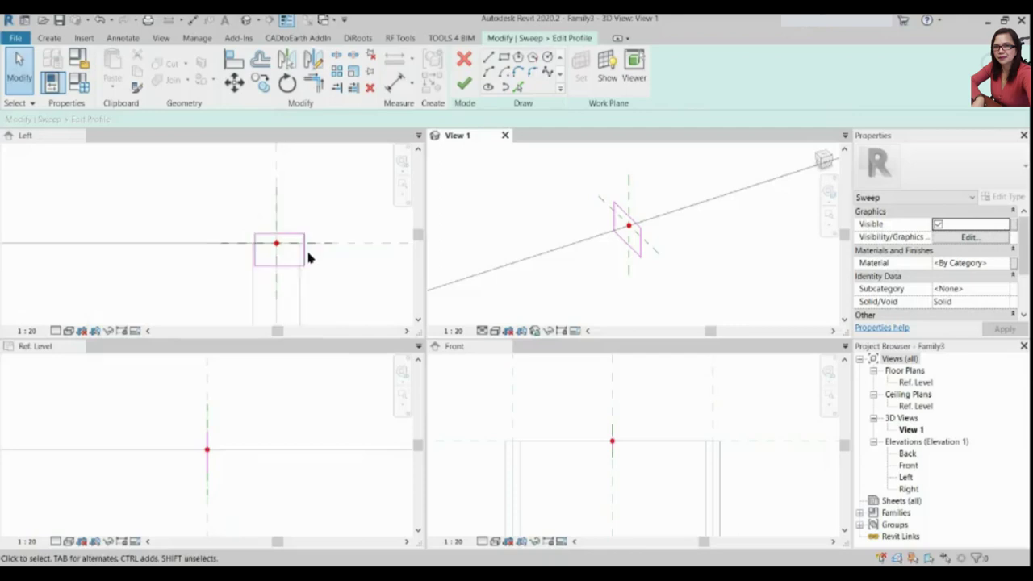
click(355, 263)
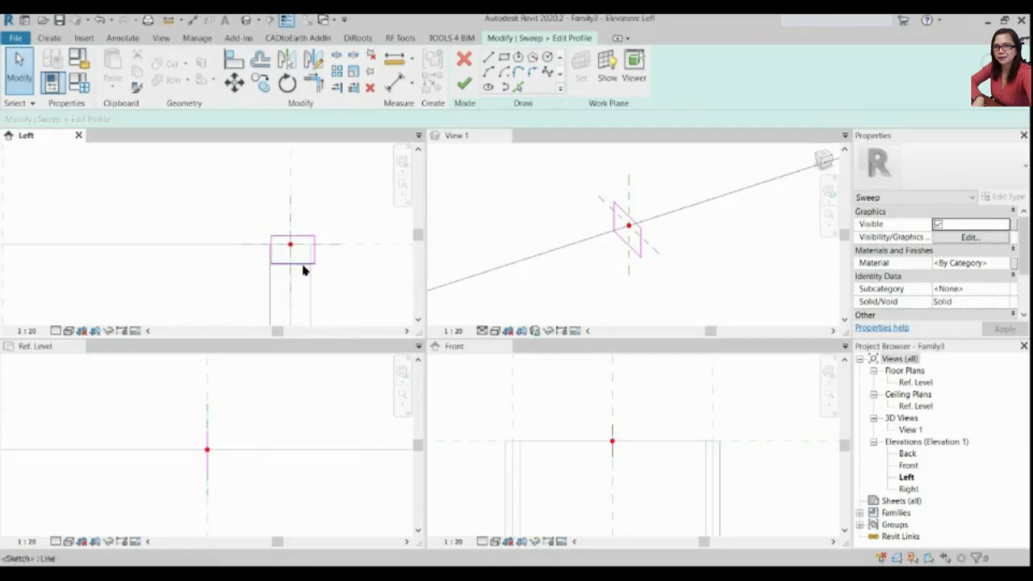
click(302, 264)
key(Return)
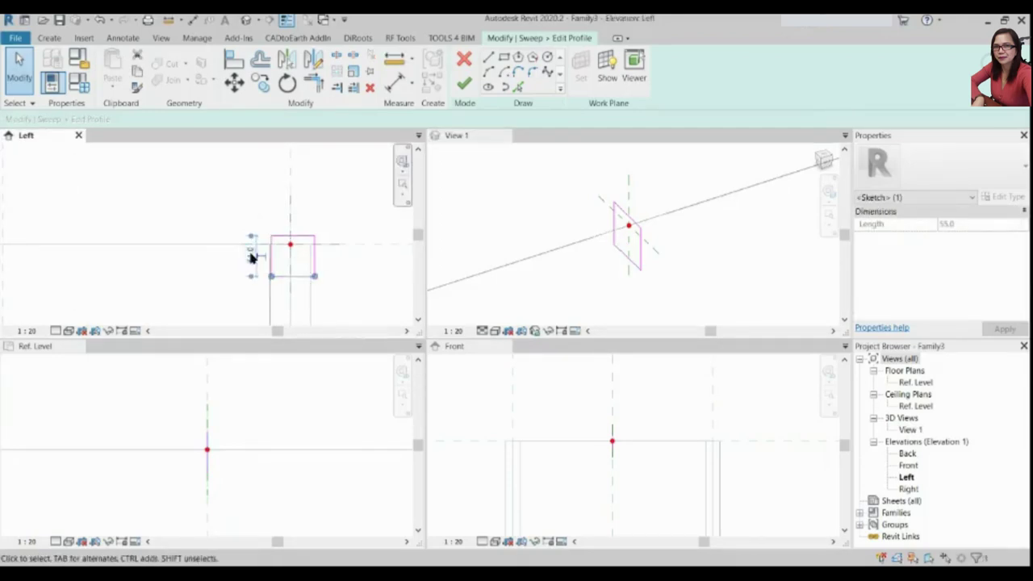
click(272, 260)
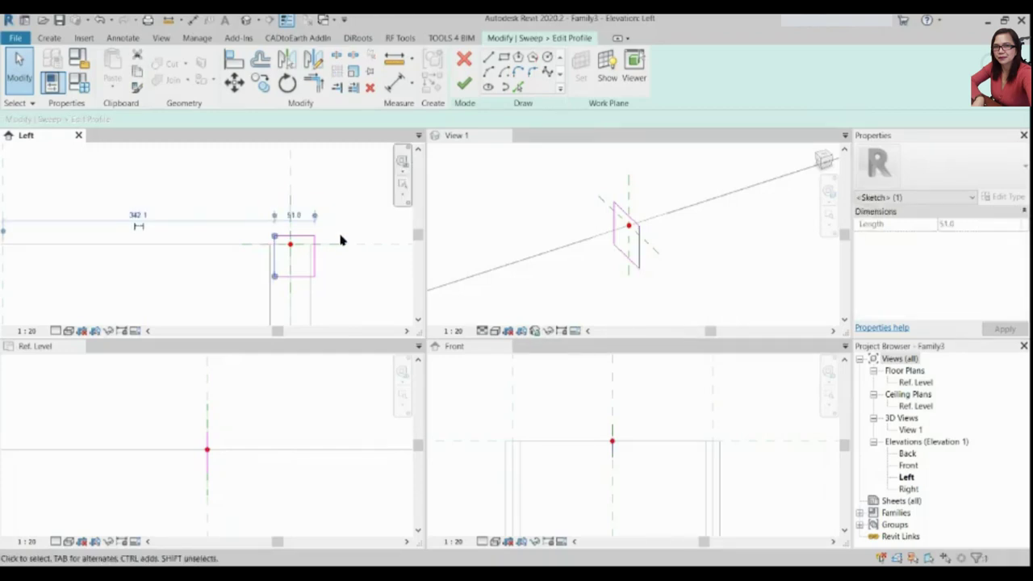
click(246, 223)
Move the 51 square profile onto the sweep's path point
click(307, 272)
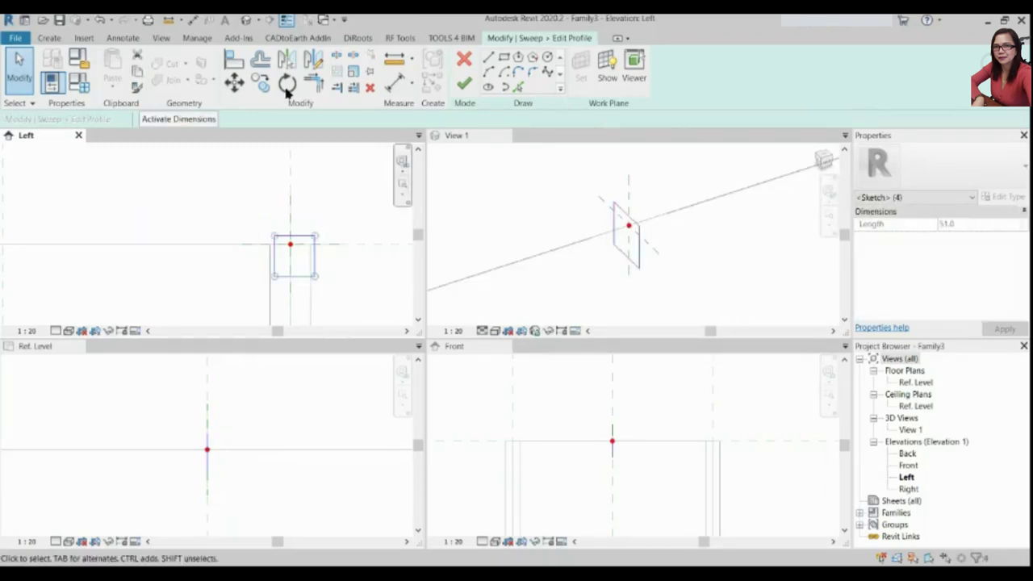
click(234, 82)
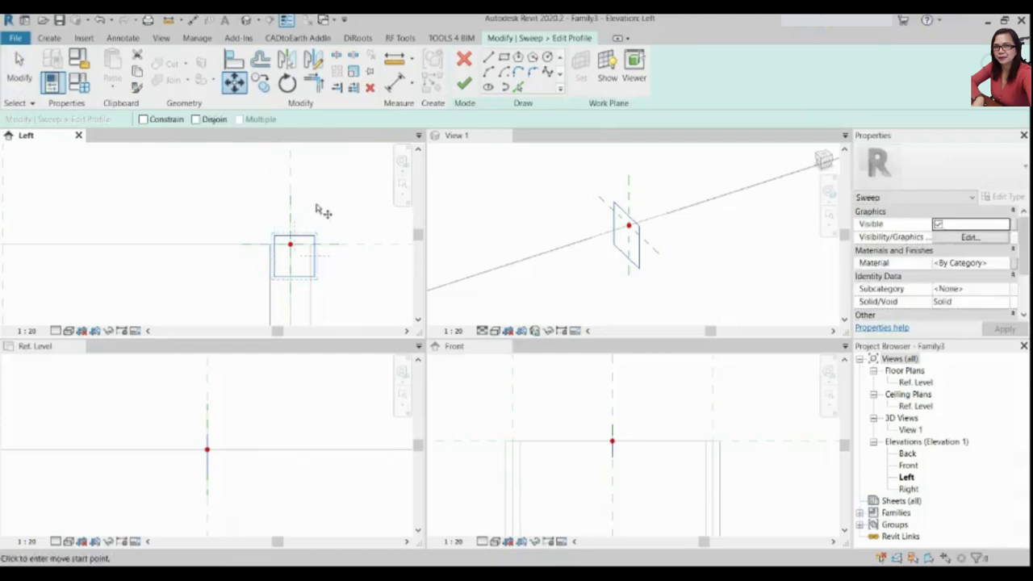
click(316, 261)
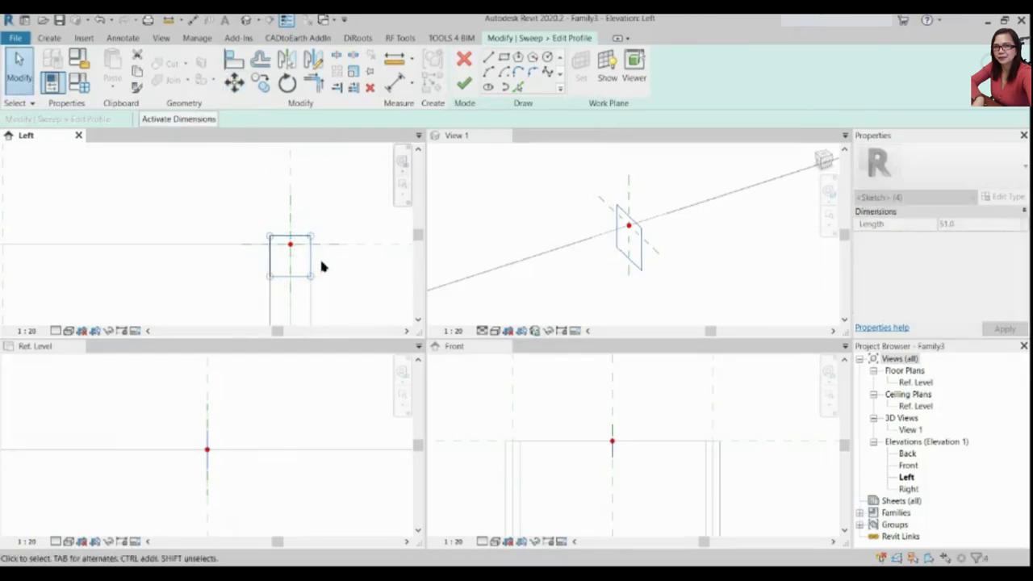
key(m)
key(v)
click(292, 246)
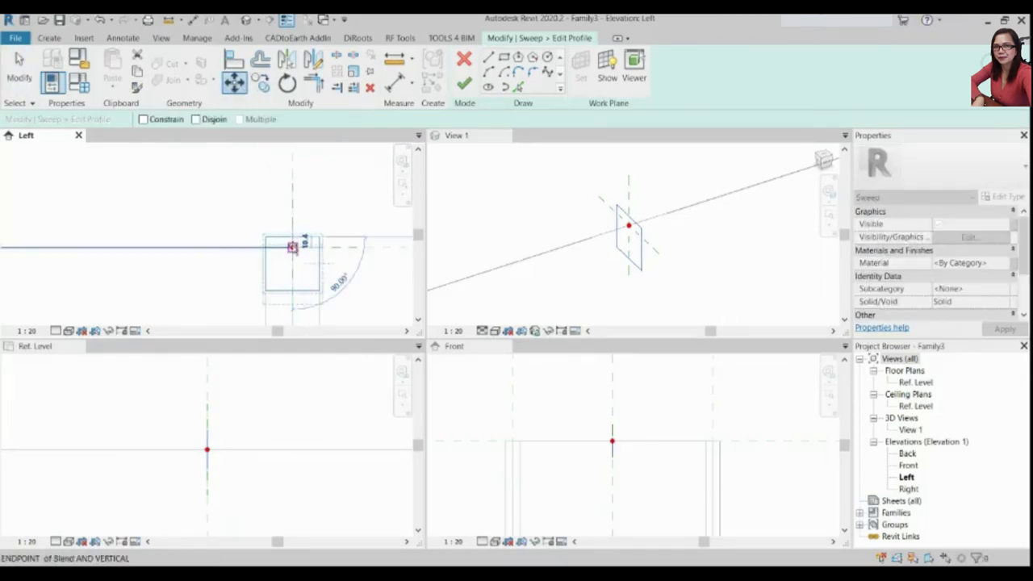
click(307, 241)
Finish the profile and the sweep, then orbit to inspect the square top frame
scroll(221, 231, down, 2)
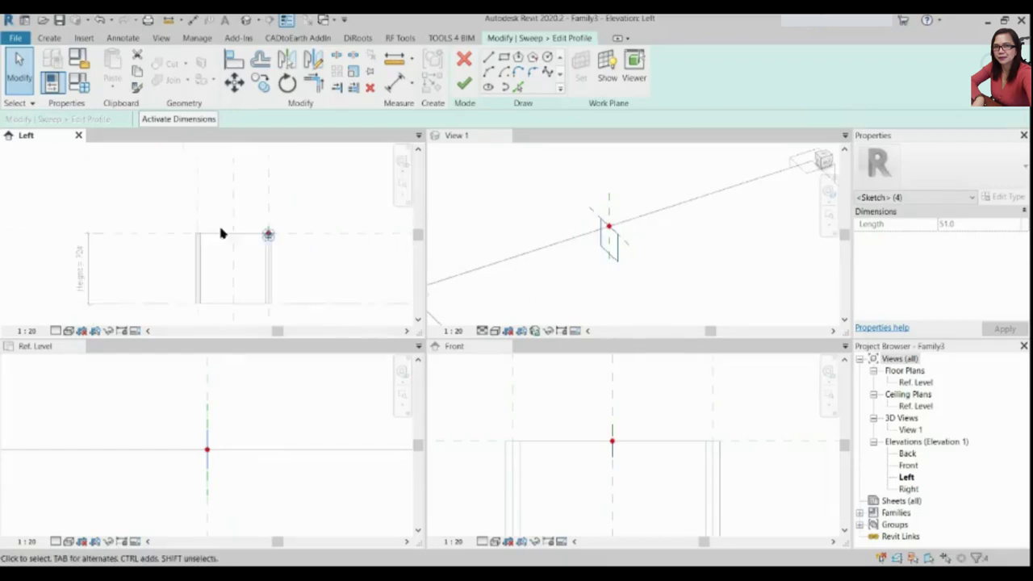
scroll(242, 231, down, 1)
scroll(575, 245, down, 2)
scroll(579, 234, down, 1)
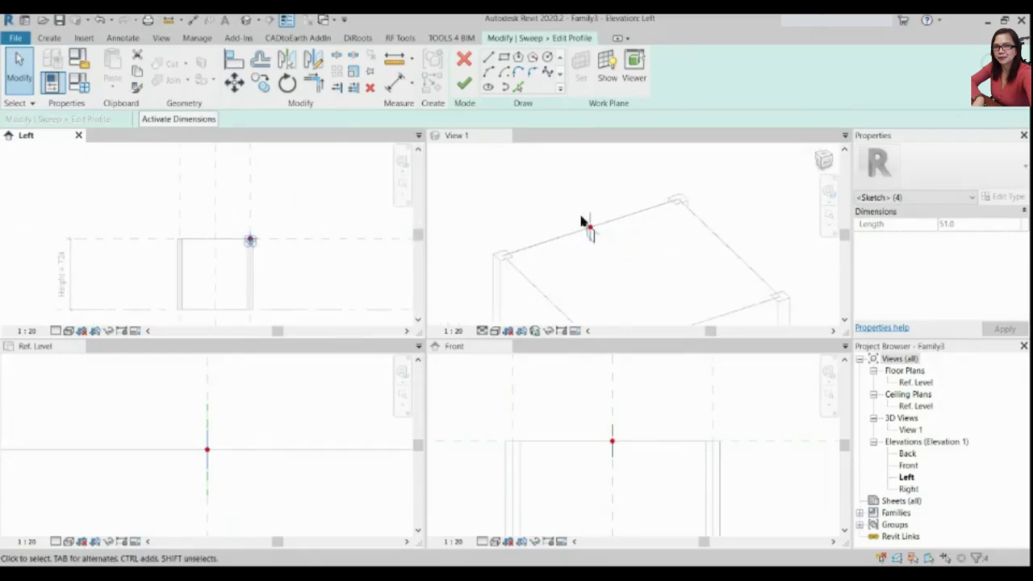
scroll(587, 229, down, 1)
click(464, 85)
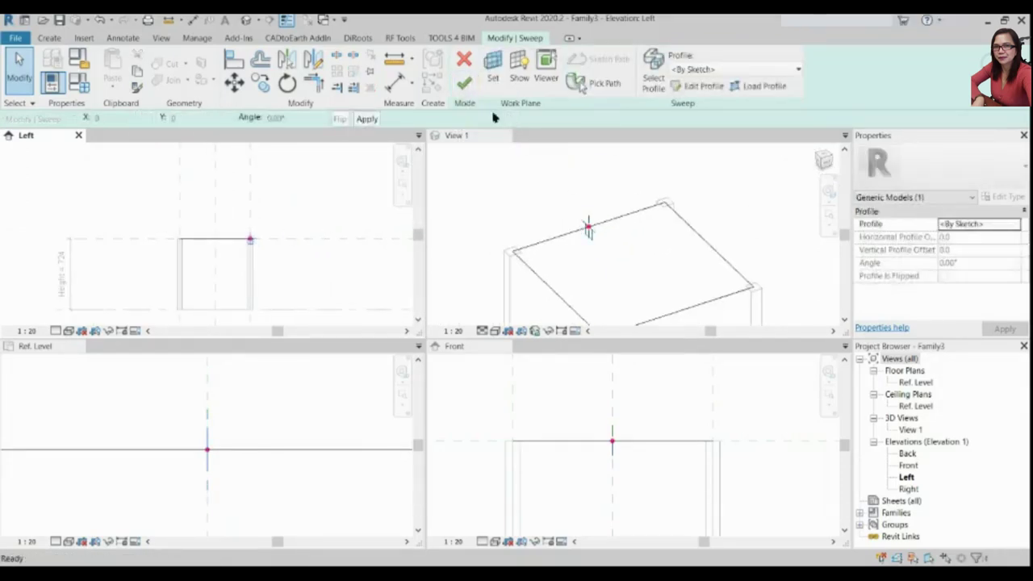
click(465, 83)
scroll(605, 218, down, 3)
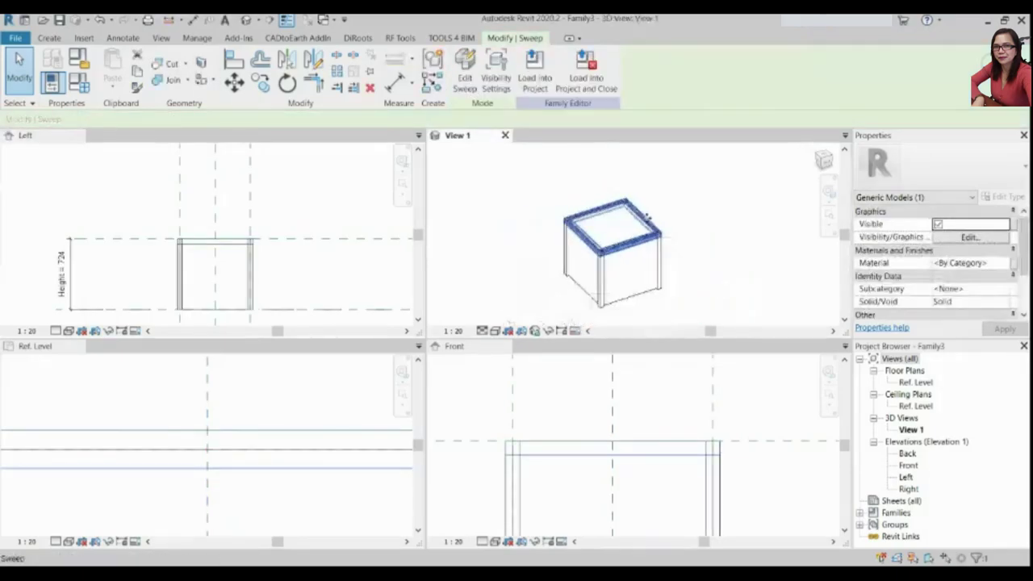
shift+middle_drag(692, 303, 643, 288)
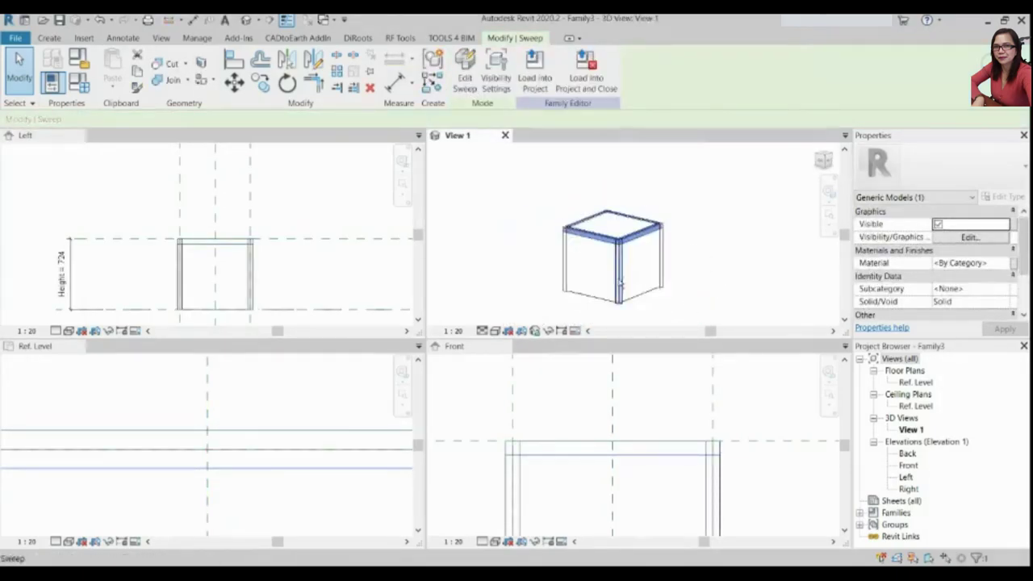
Select the top frame sweep in the Front view
scroll(211, 236, down, 3)
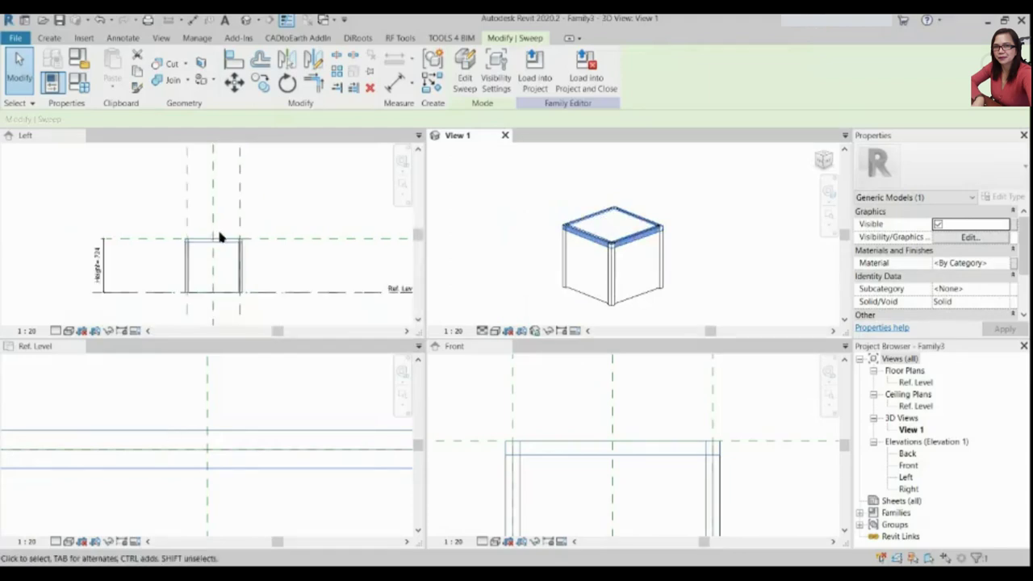
click(264, 250)
scroll(182, 480, up, 4)
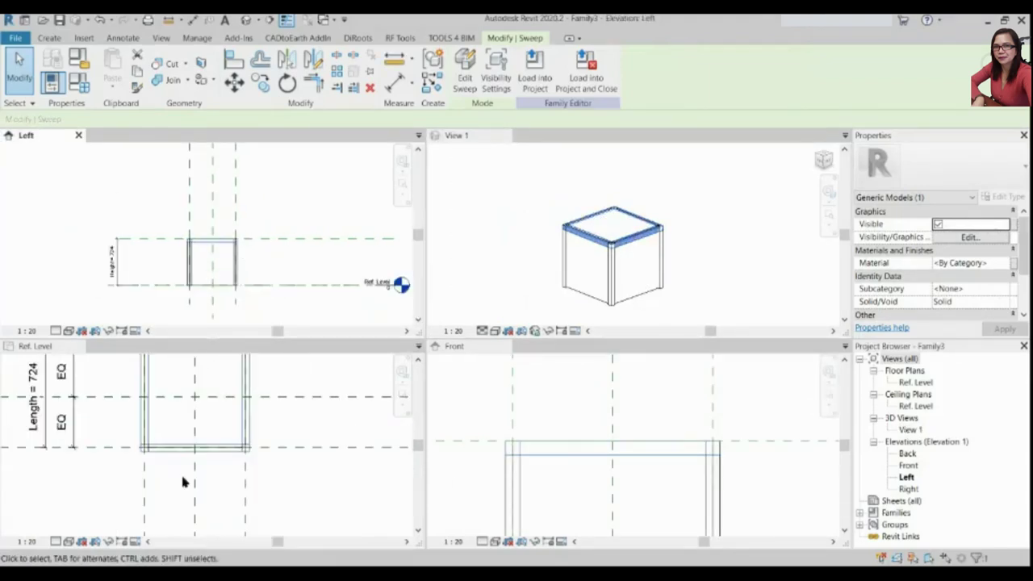
scroll(606, 482, up, 3)
click(706, 450)
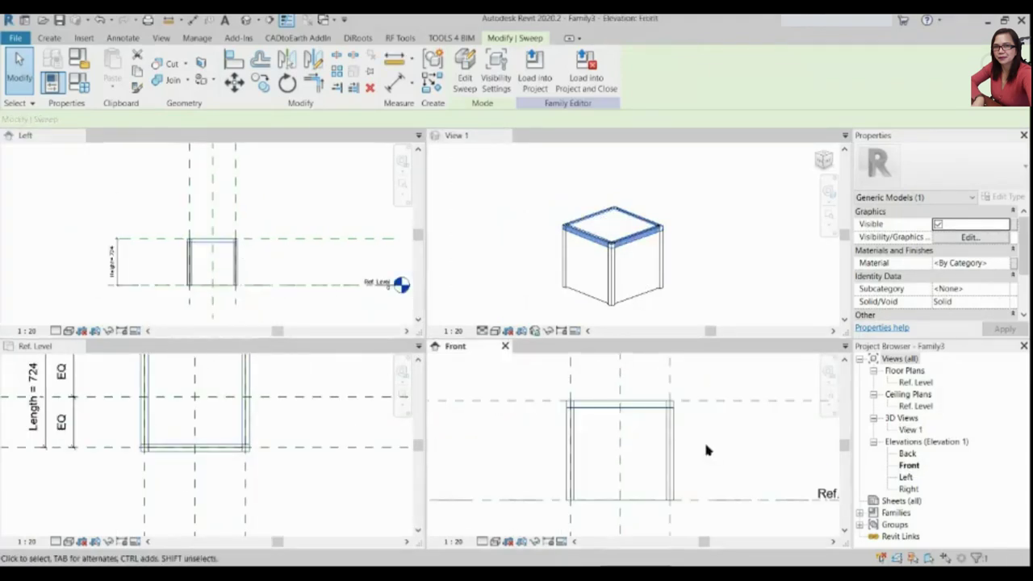
click(636, 409)
click(584, 403)
click(640, 424)
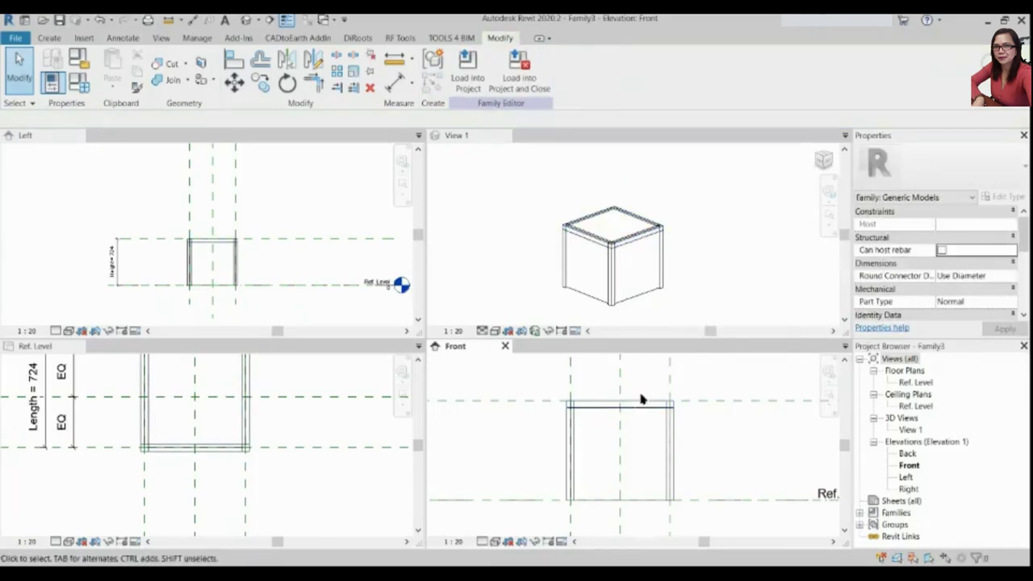
click(645, 406)
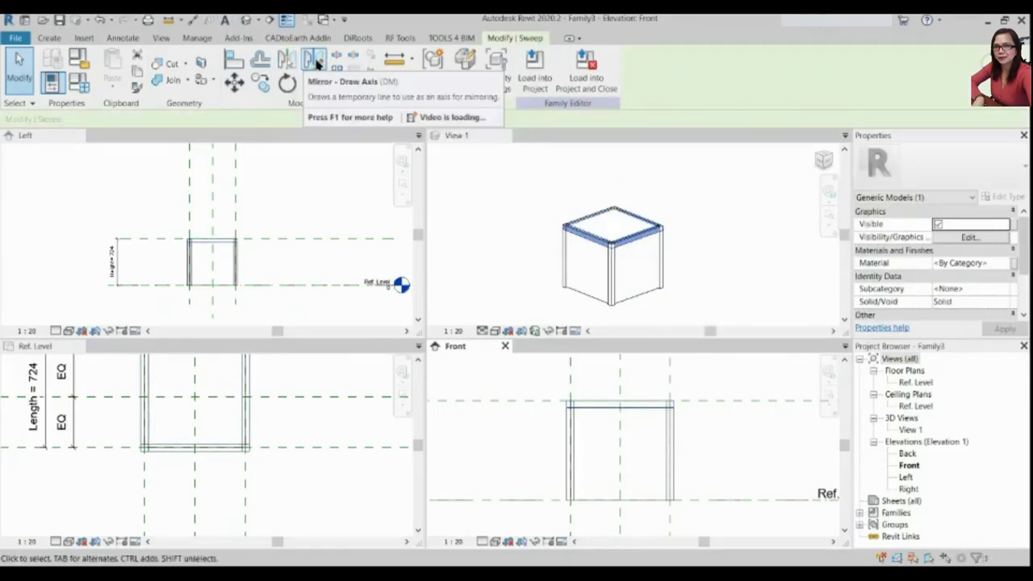
Copy the top frame down onto the cube's bottom edges
click(260, 83)
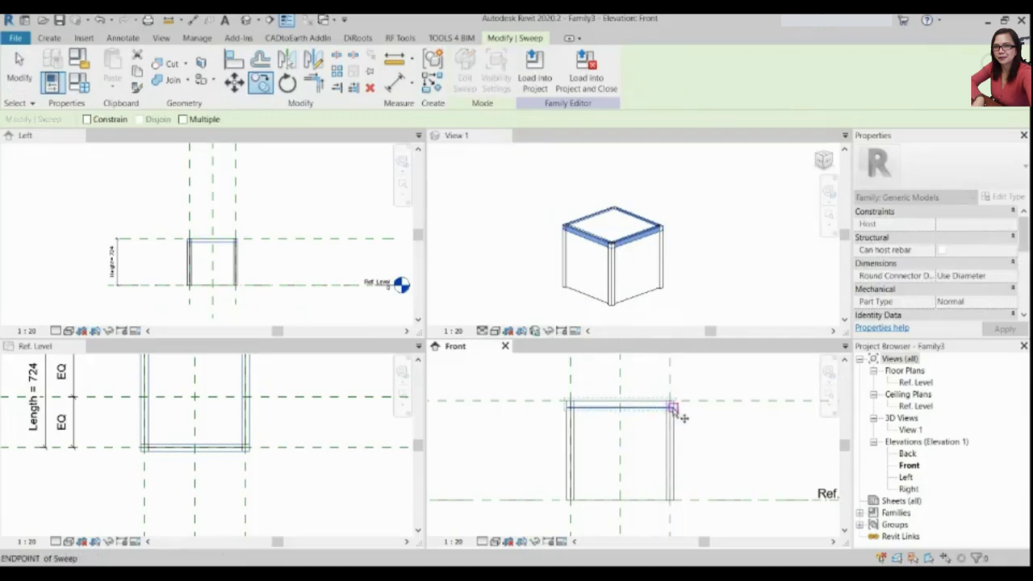
click(671, 493)
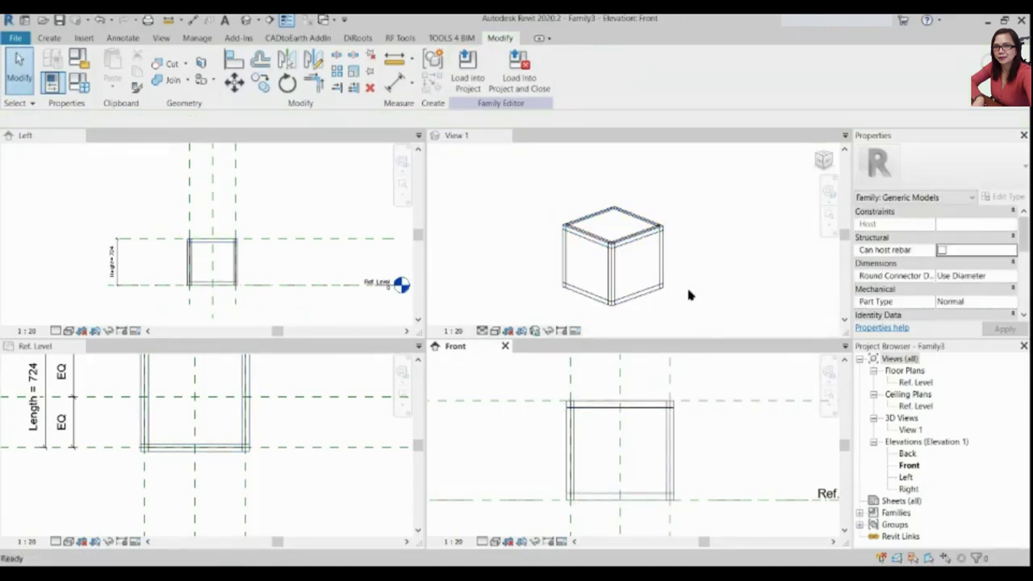
scroll(593, 511, up, 3)
scroll(593, 511, up, 1)
mouse_move(672, 218)
shift+middle_down()
mouse_move(640, 187)
mouse_move(622, 299)
shift+middle_up()
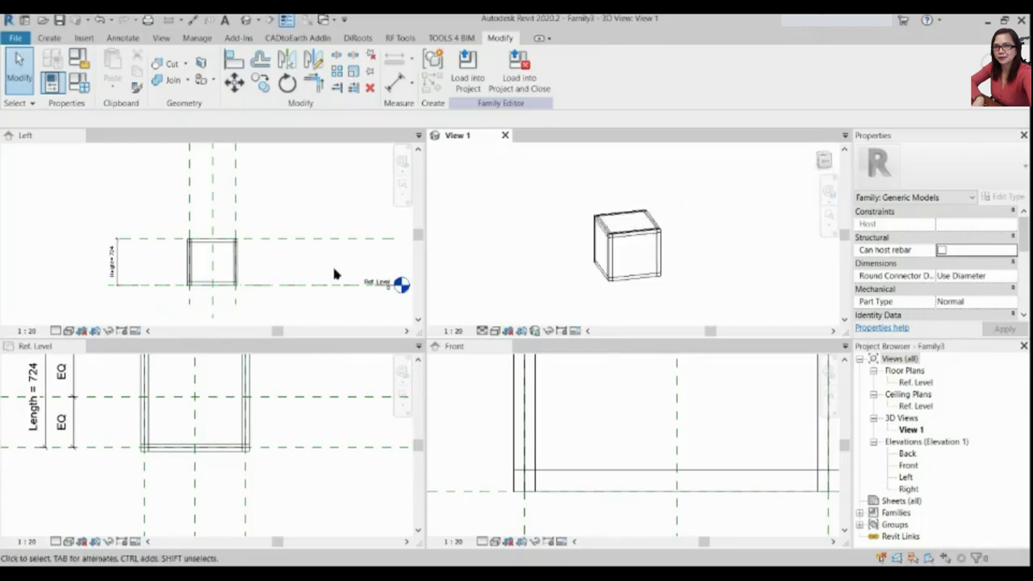
Sketch a new sweep path diagonally corner to corner across the front face
scroll(115, 456, down, 5)
scroll(251, 407, up, 5)
scroll(250, 407, up, 2)
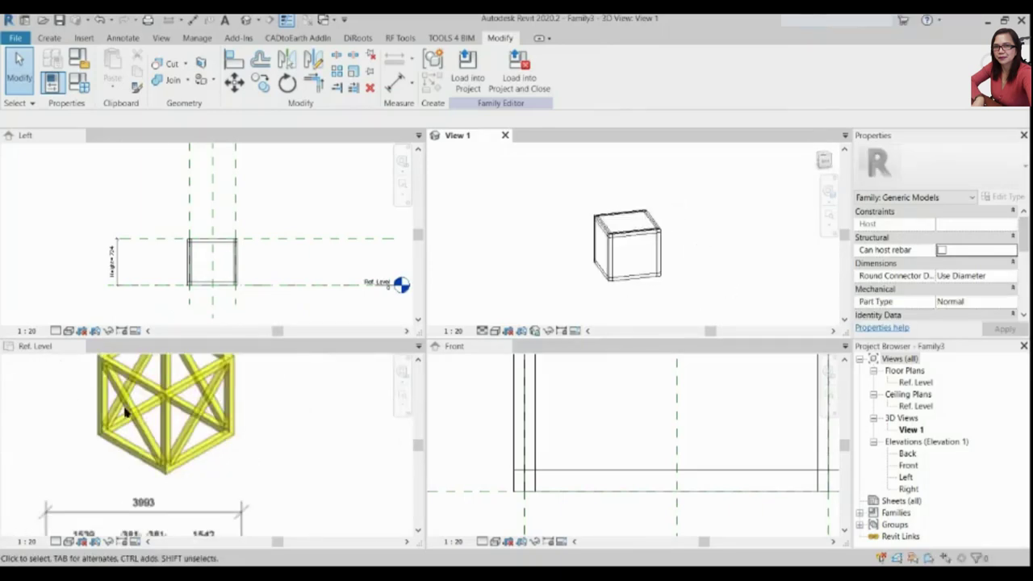
scroll(230, 423, down, 2)
scroll(228, 240, down, 2)
scroll(242, 256, up, 1)
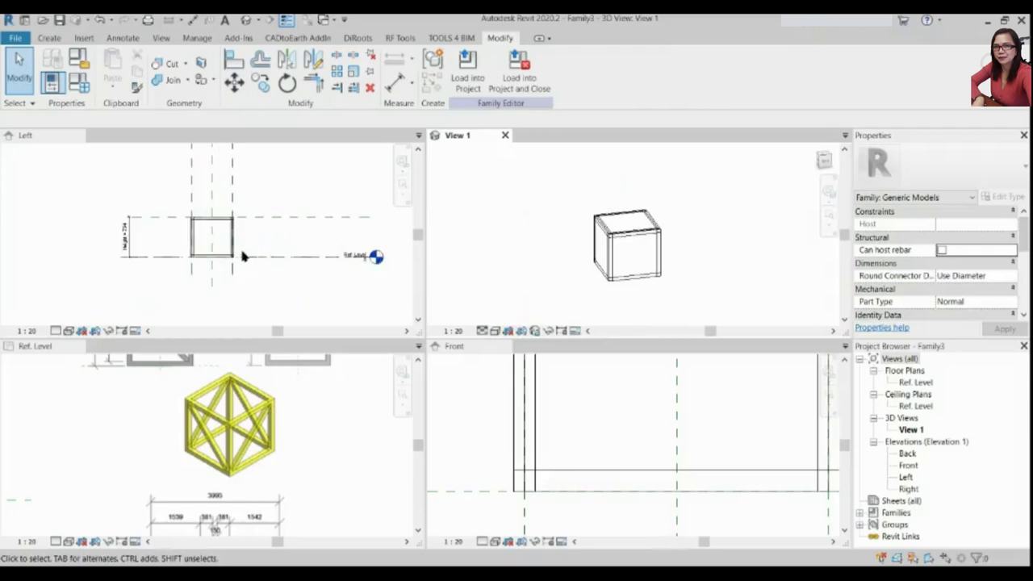
click(244, 465)
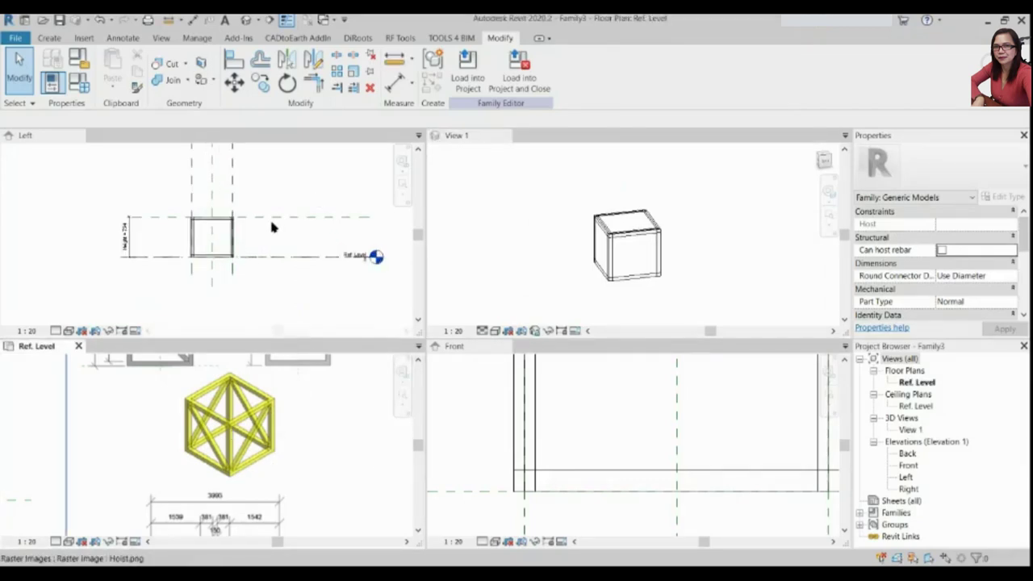
click(617, 415)
scroll(617, 415, down, 3)
scroll(634, 449, up, 2)
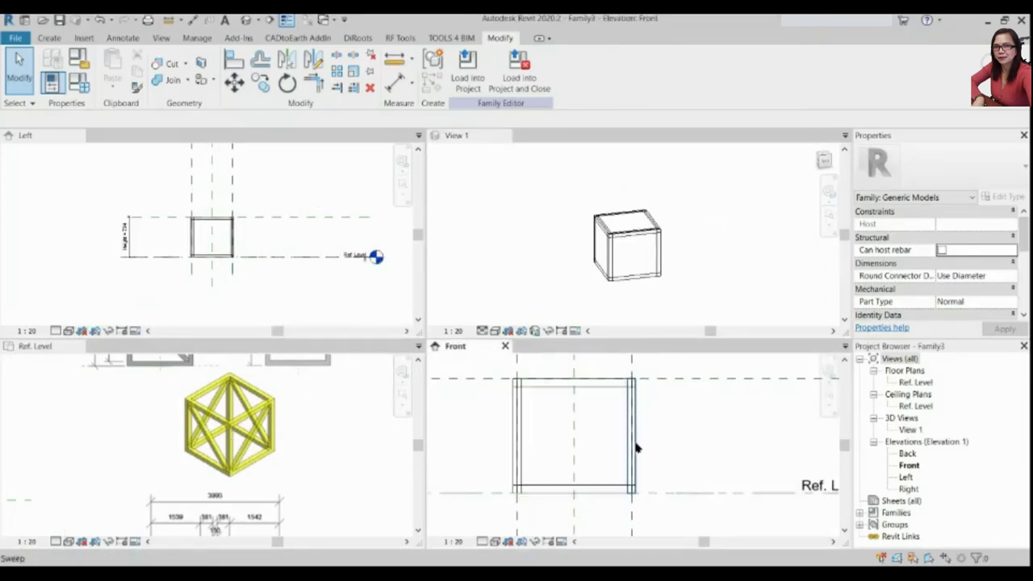
click(27, 64)
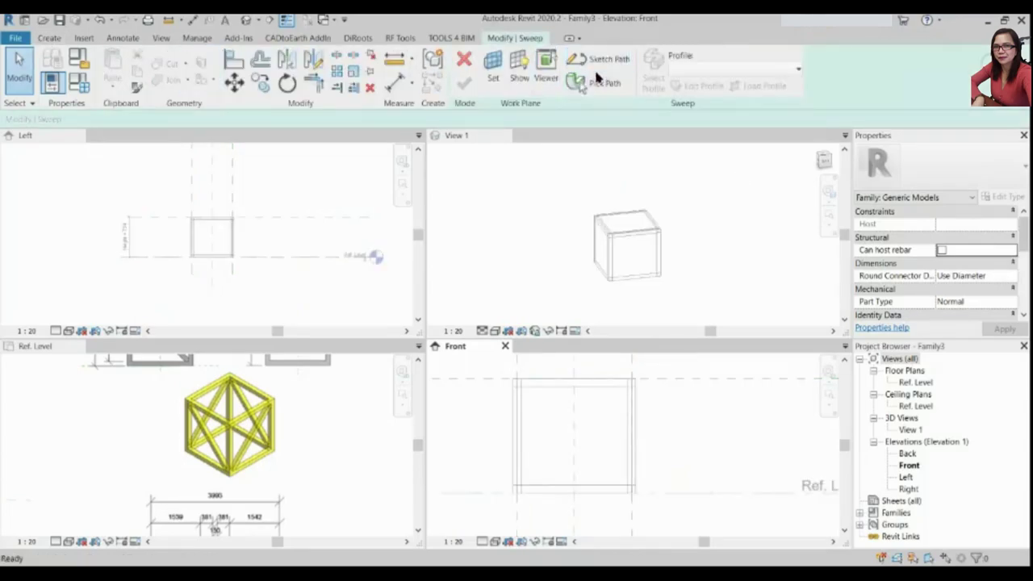
click(600, 60)
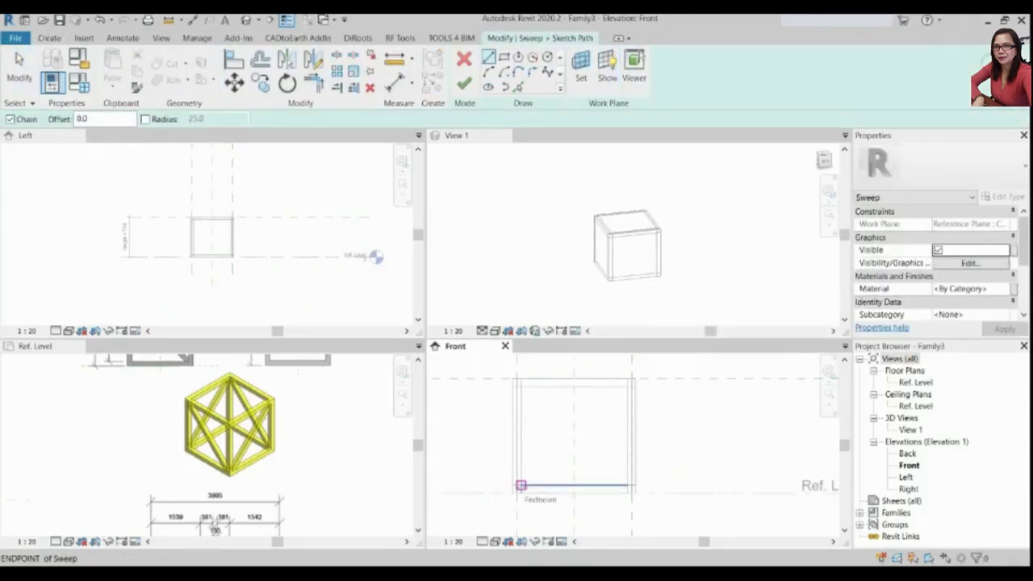
click(626, 386)
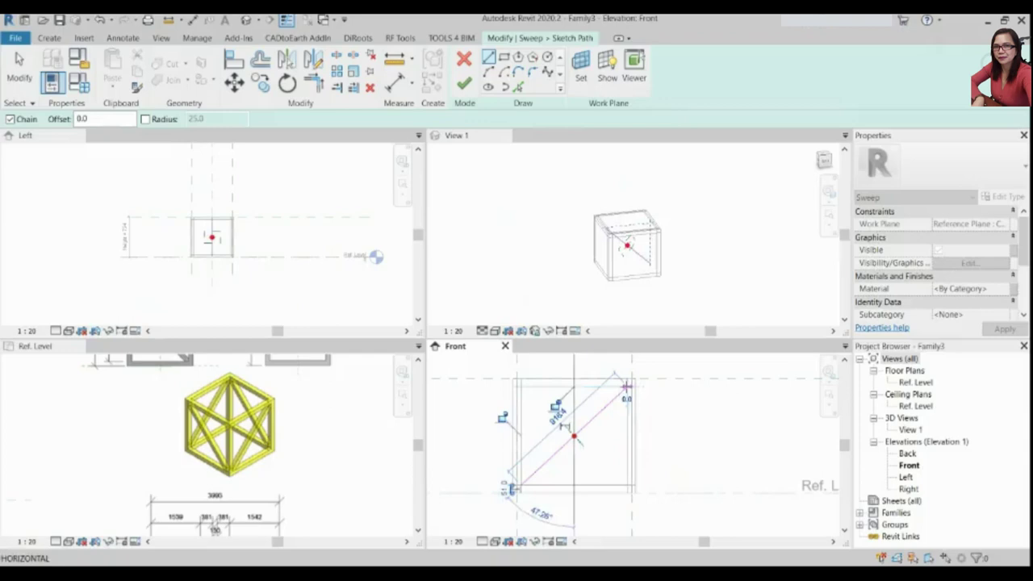
key(Escape)
key(Escape)
Cancel a stray rectangle sketch and finish the diagonal sweep path
scroll(624, 247, up, 5)
scroll(639, 257, up, 1)
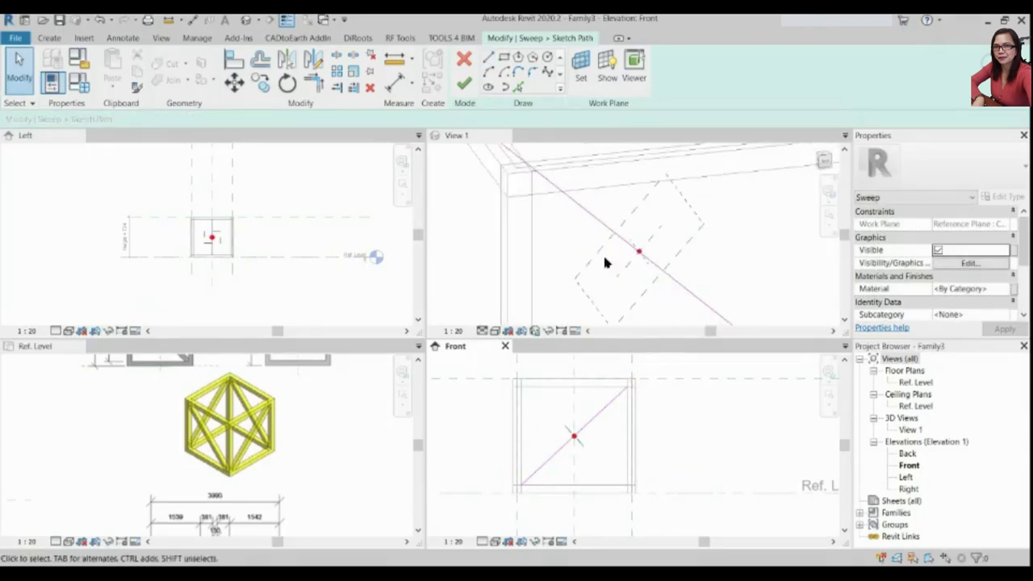
scroll(605, 260, up, 1)
click(502, 59)
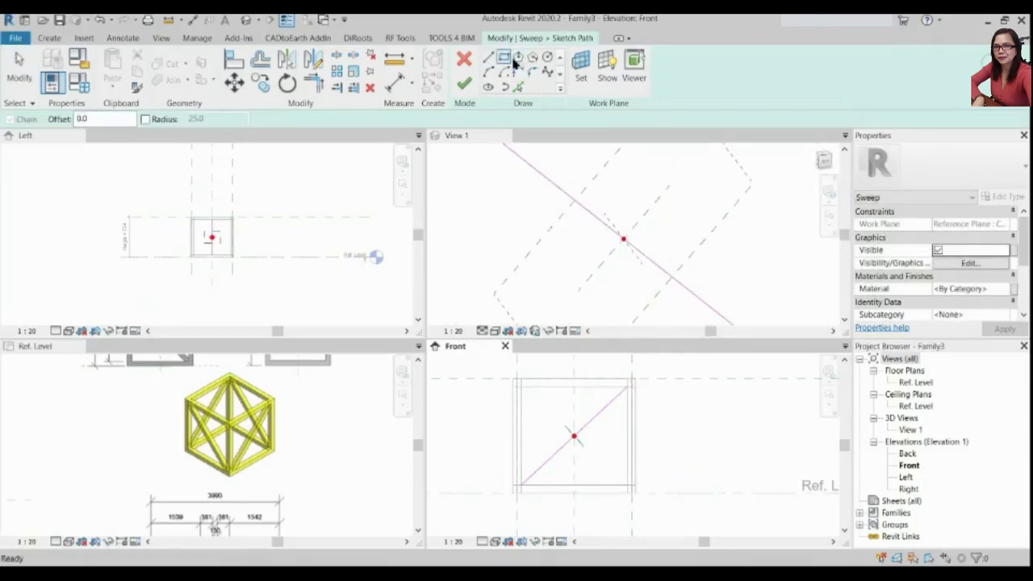
click(620, 230)
click(604, 221)
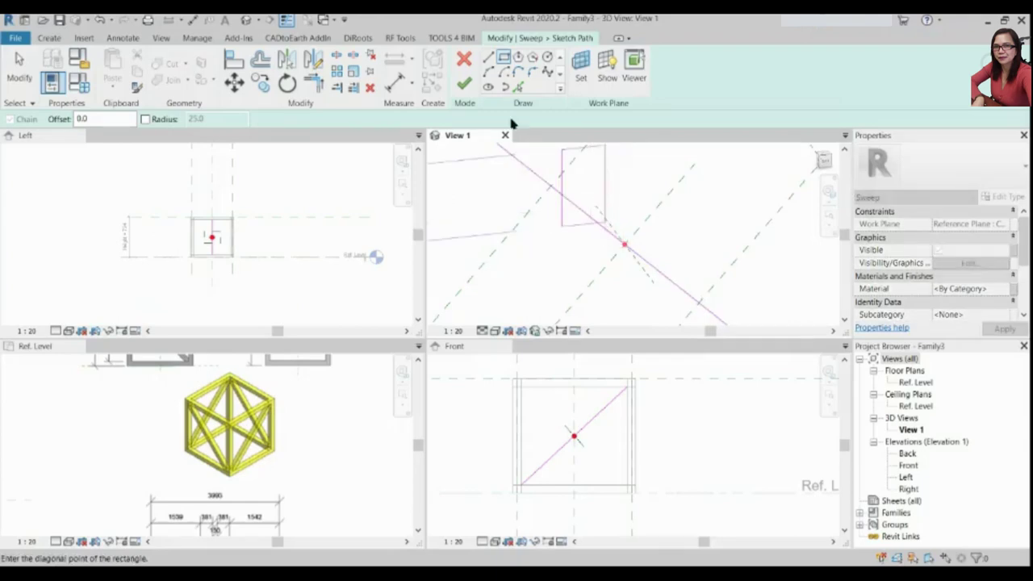
key(Escape)
key(Escape)
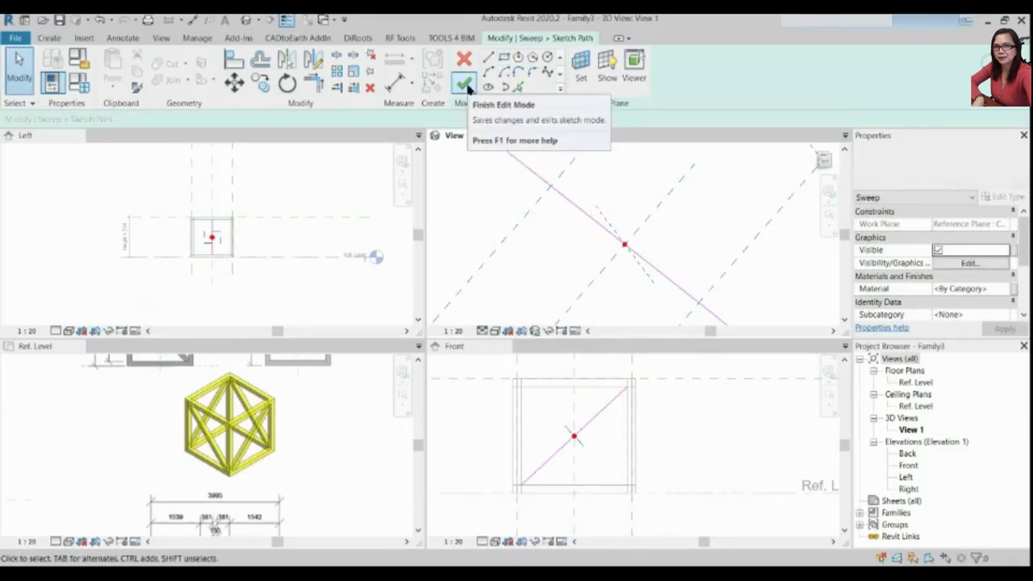
click(467, 84)
Sketch a rectangular profile at the diagonal path's point
click(703, 85)
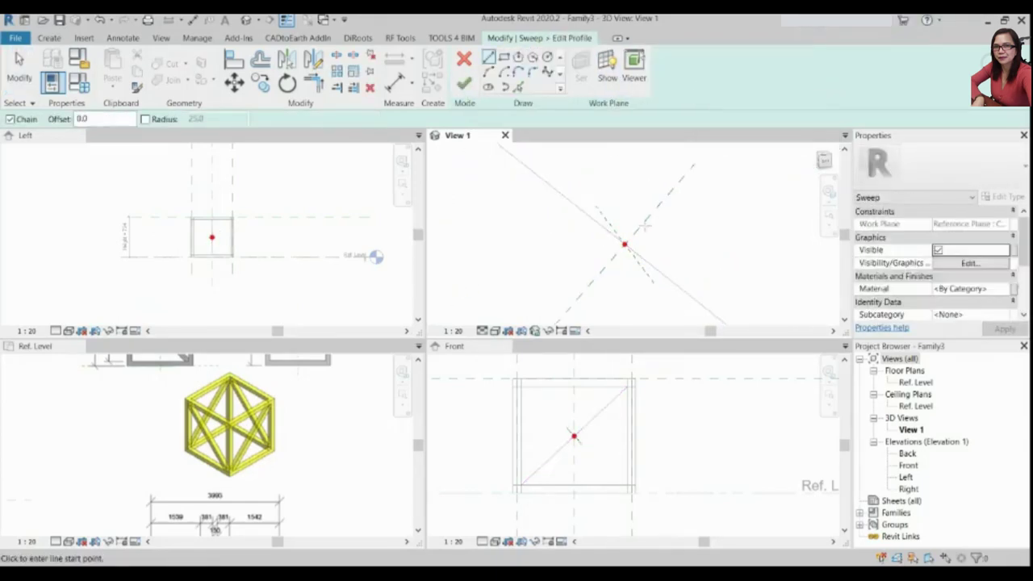
click(503, 58)
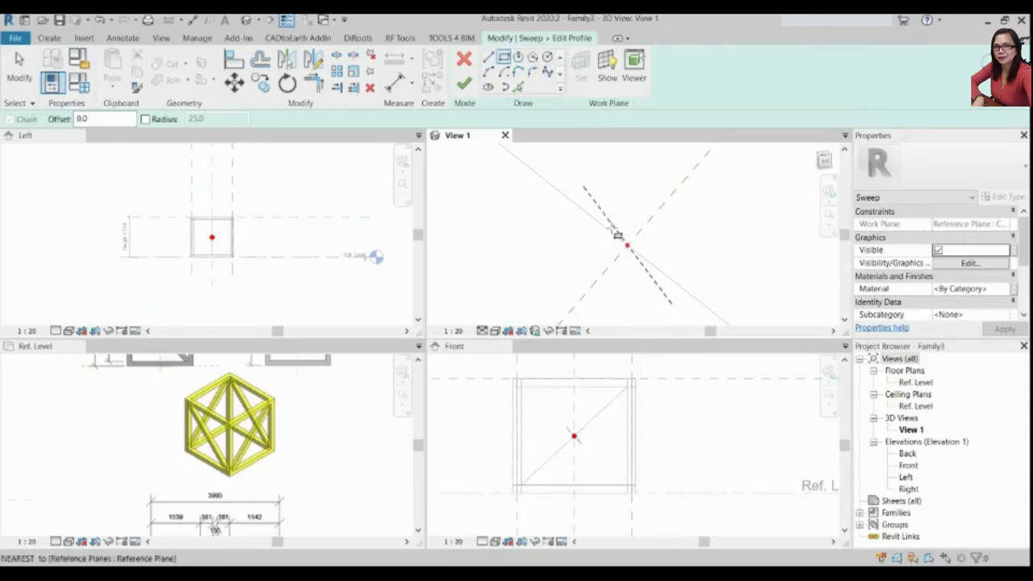
click(625, 244)
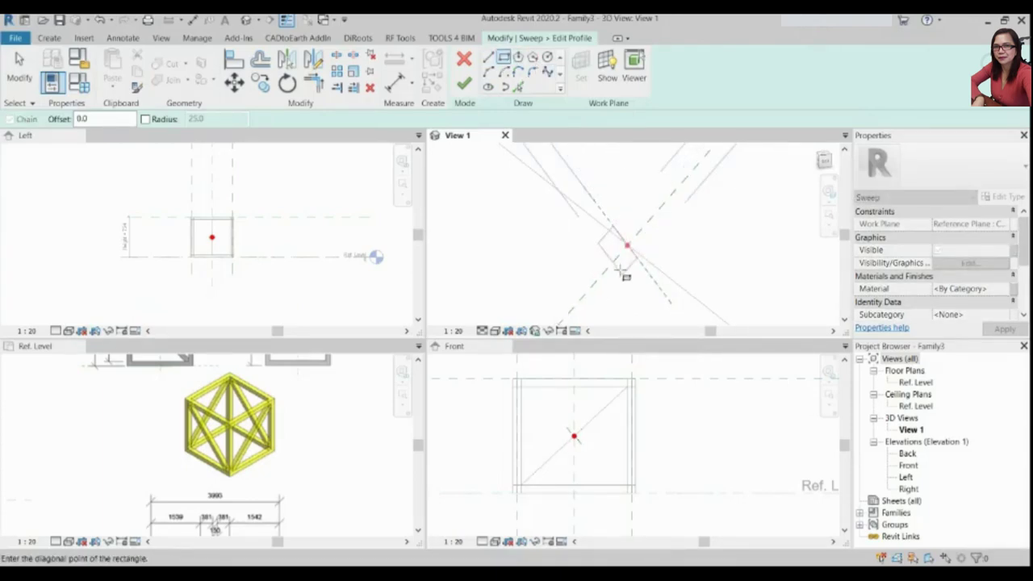
click(631, 283)
key(Escape)
key(Escape)
Set the profile rectangle's width and height to 51 via temporary dimensions
scroll(229, 238, up, 2)
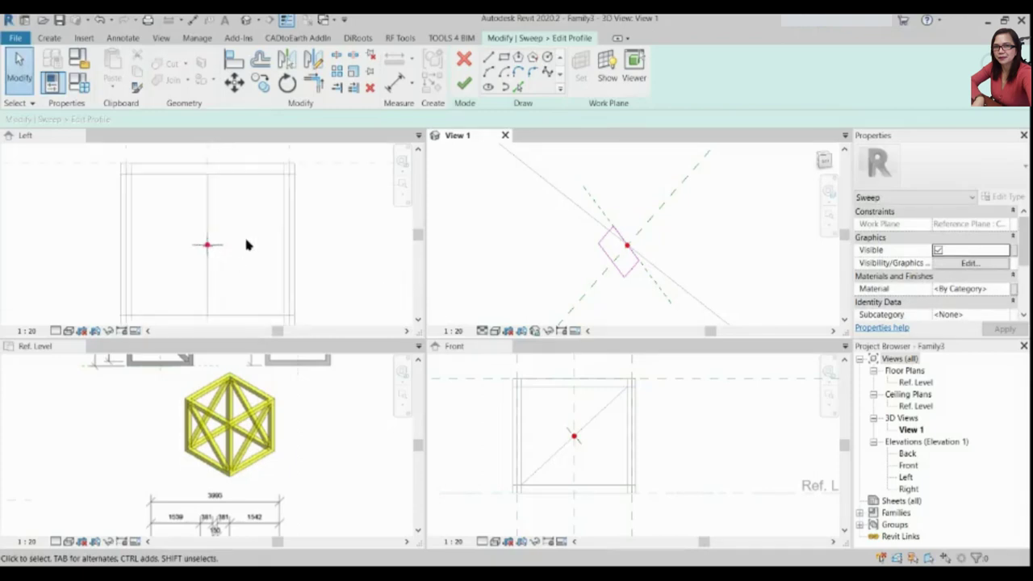
scroll(243, 234, up, 2)
scroll(278, 234, down, 2)
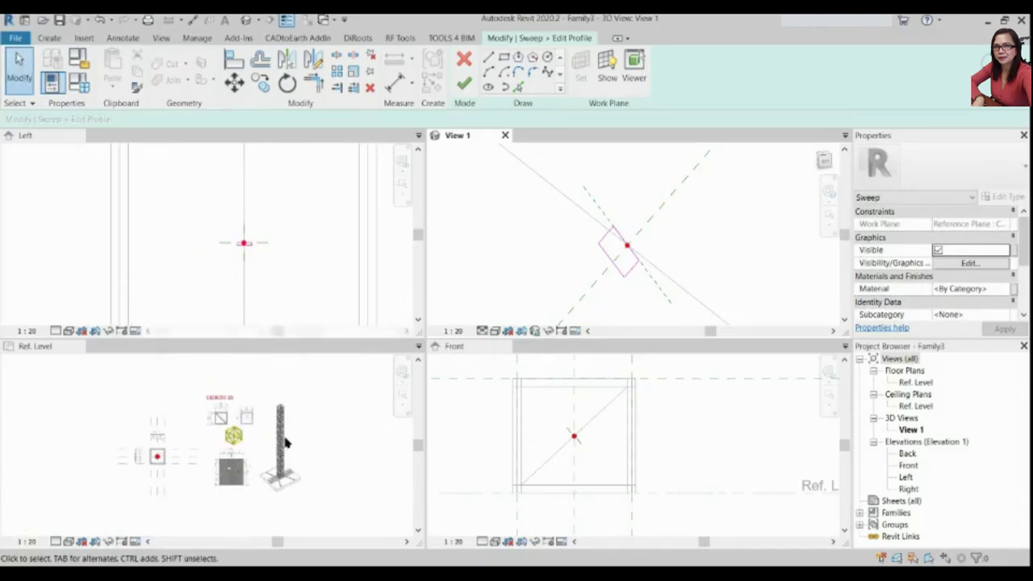
scroll(170, 443, up, 3)
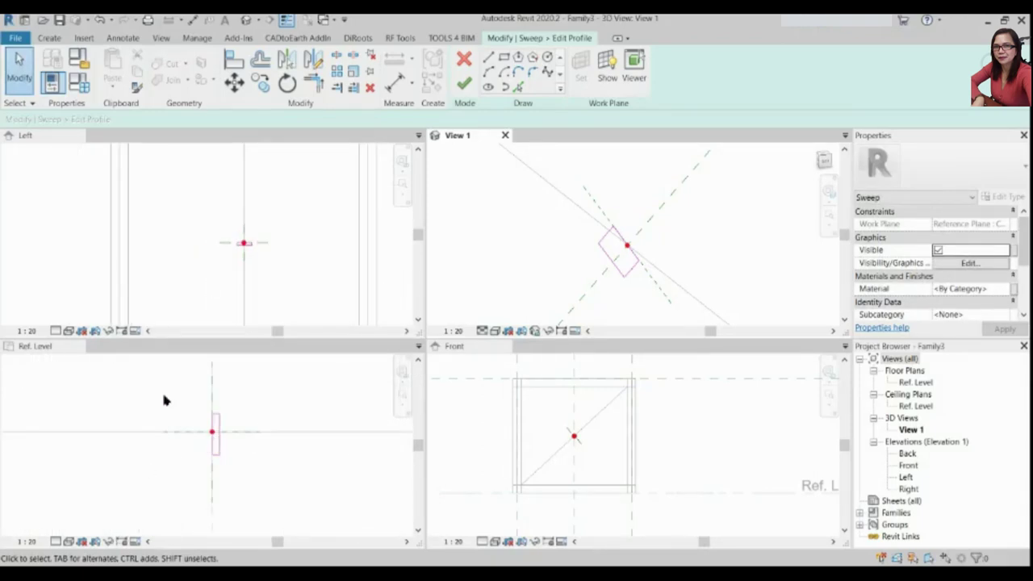
scroll(258, 240, up, 1)
scroll(246, 226, up, 2)
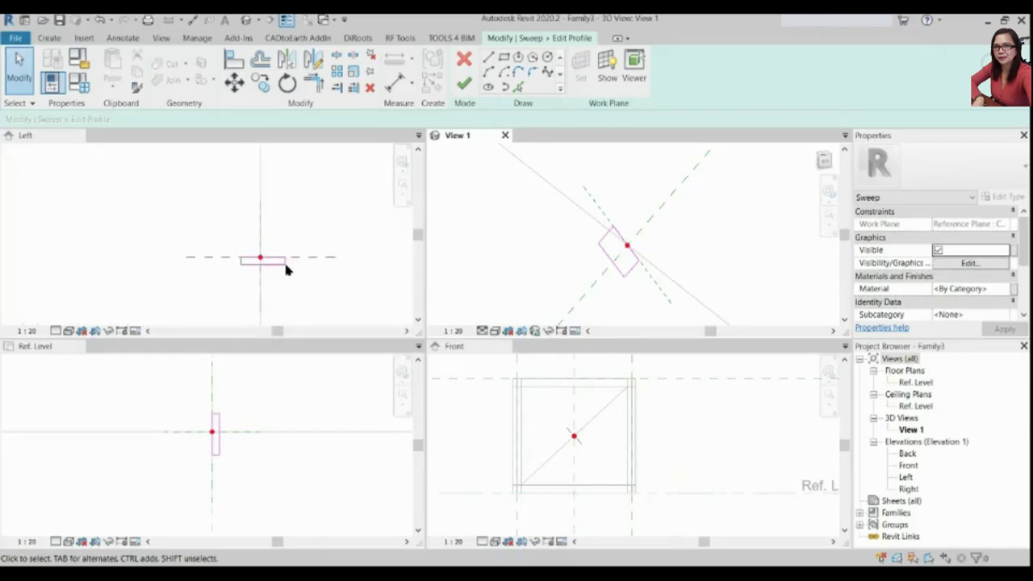
scroll(286, 263, up, 2)
click(275, 263)
click(257, 257)
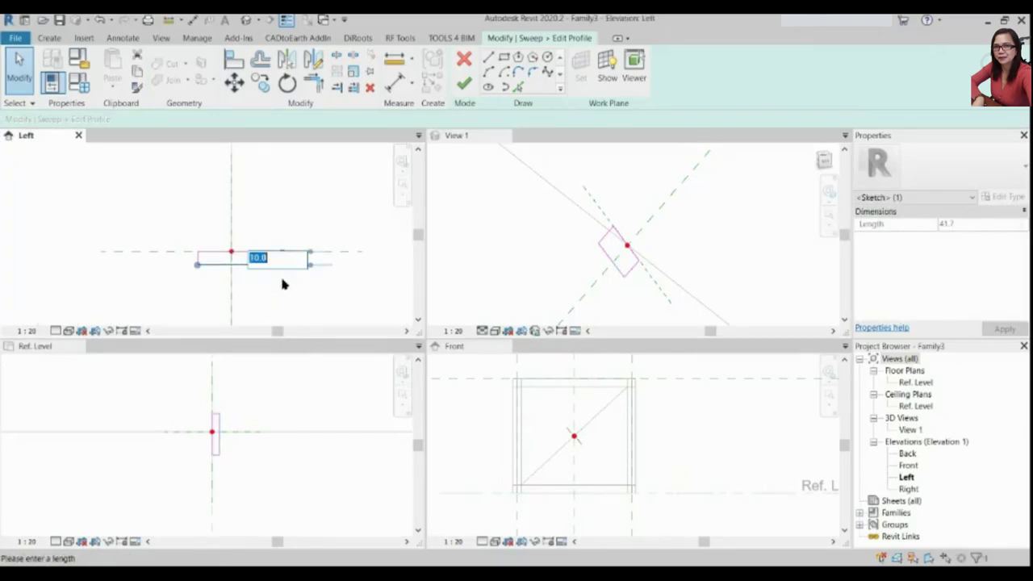
key(Return)
click(208, 271)
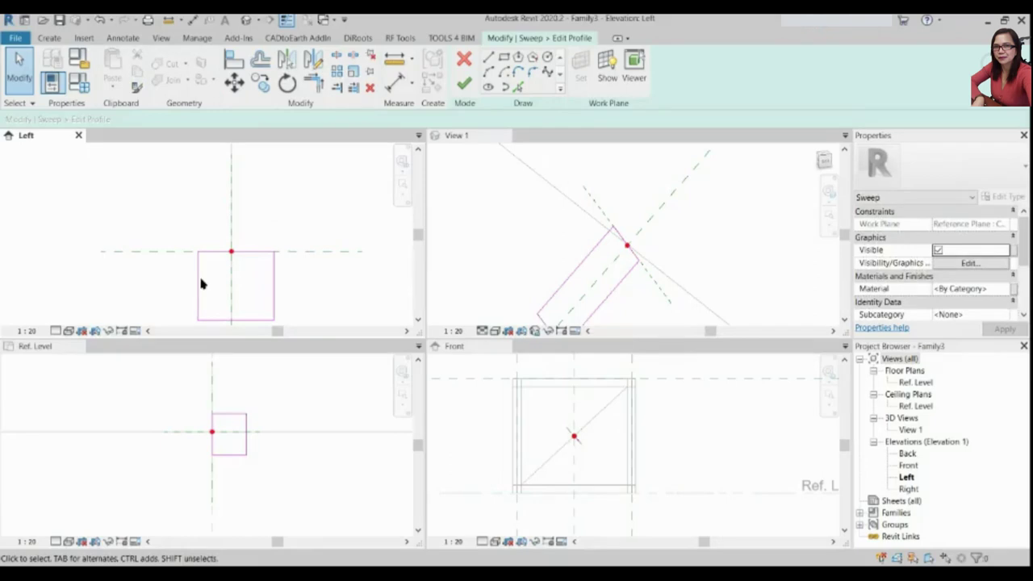
click(199, 283)
scroll(238, 291, down, 2)
key(Return)
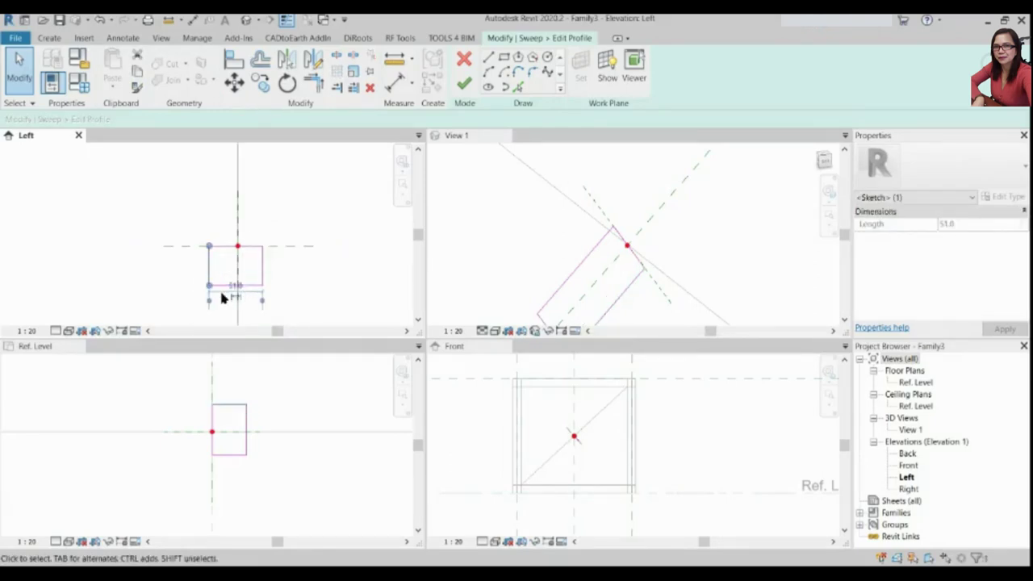
click(184, 253)
Move the whole 51 square profile to centre on the path point
click(212, 274)
click(234, 82)
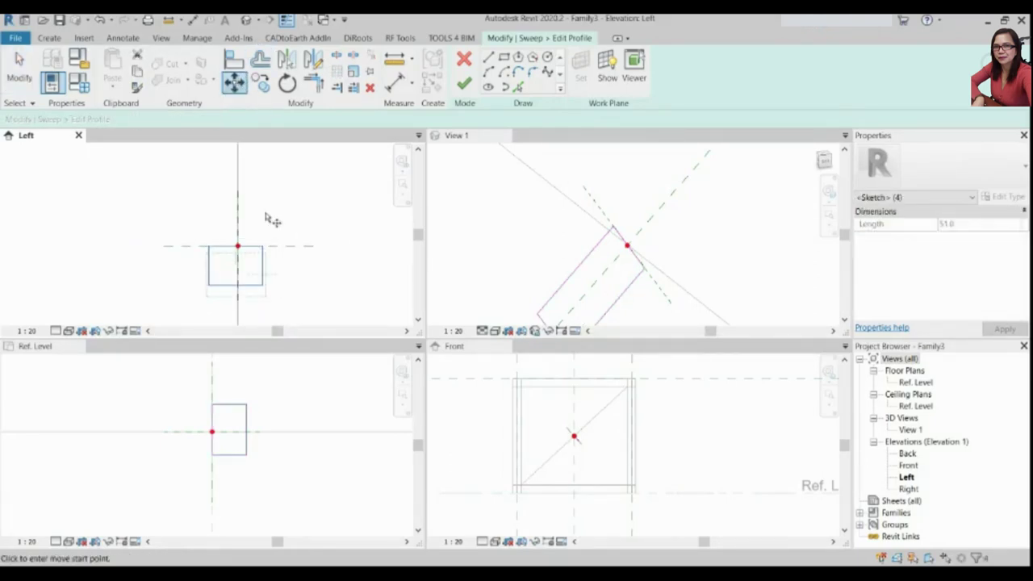
click(262, 265)
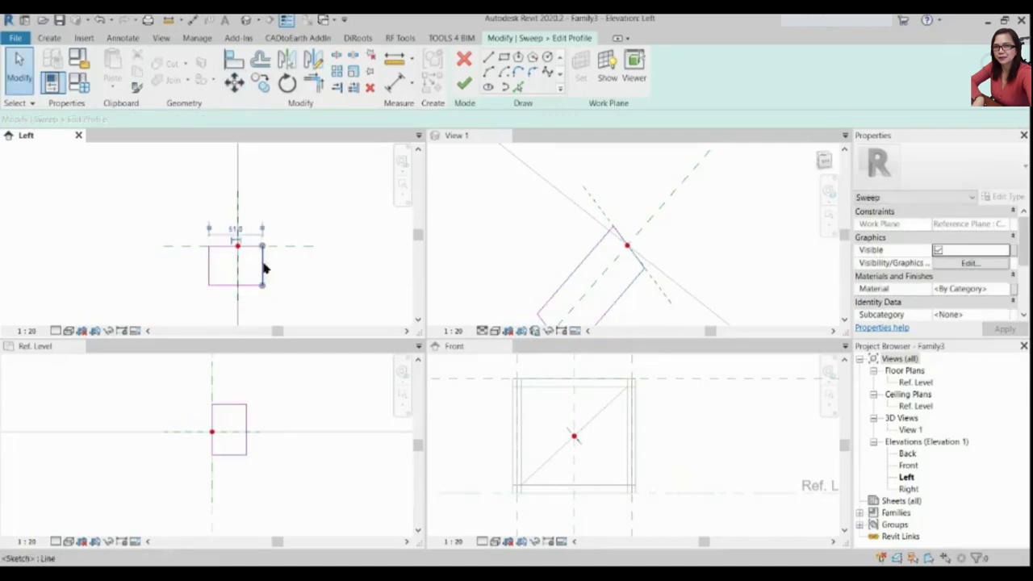
click(218, 277)
click(228, 282)
drag(197, 236, 273, 297)
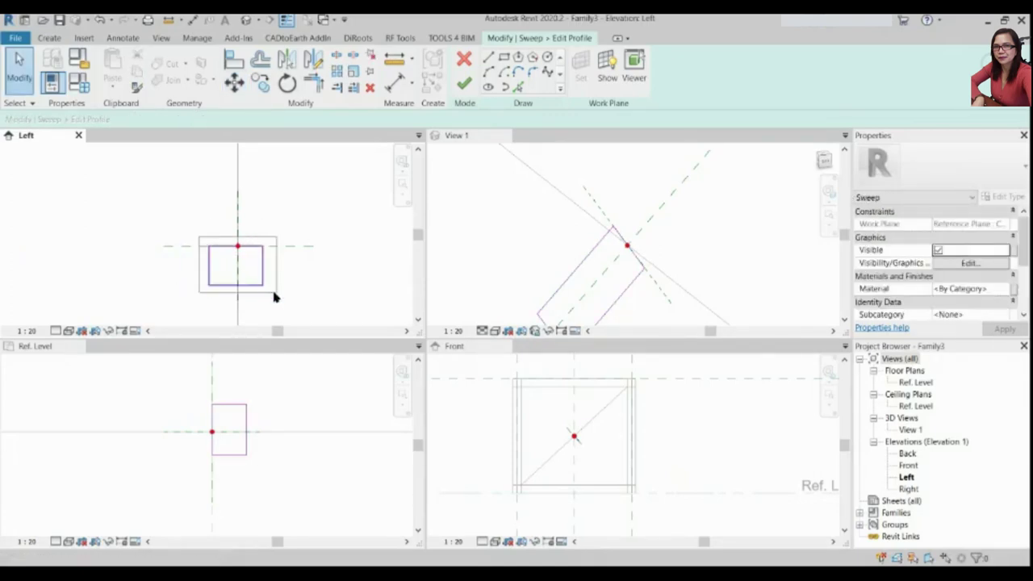
click(234, 82)
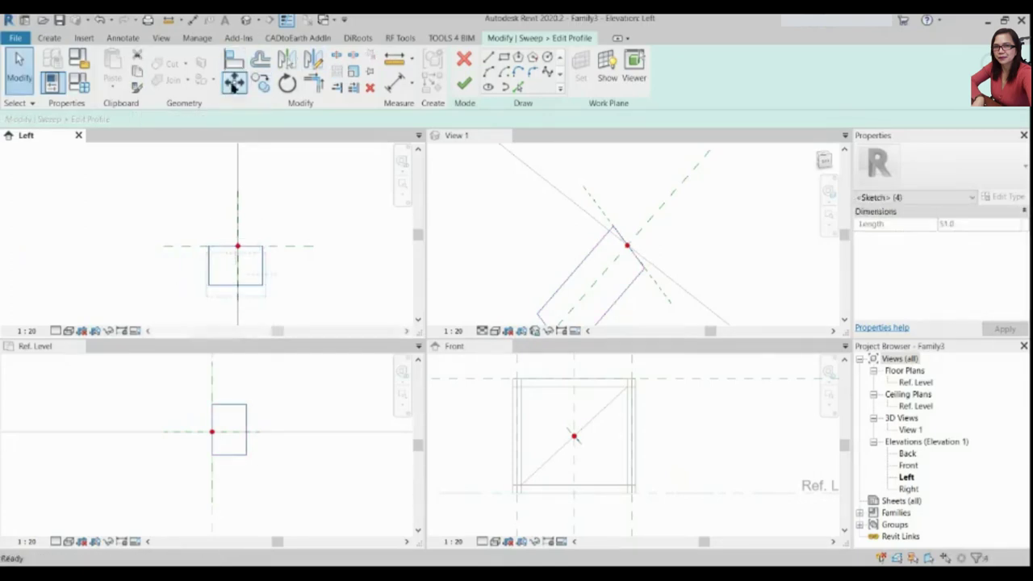
click(208, 250)
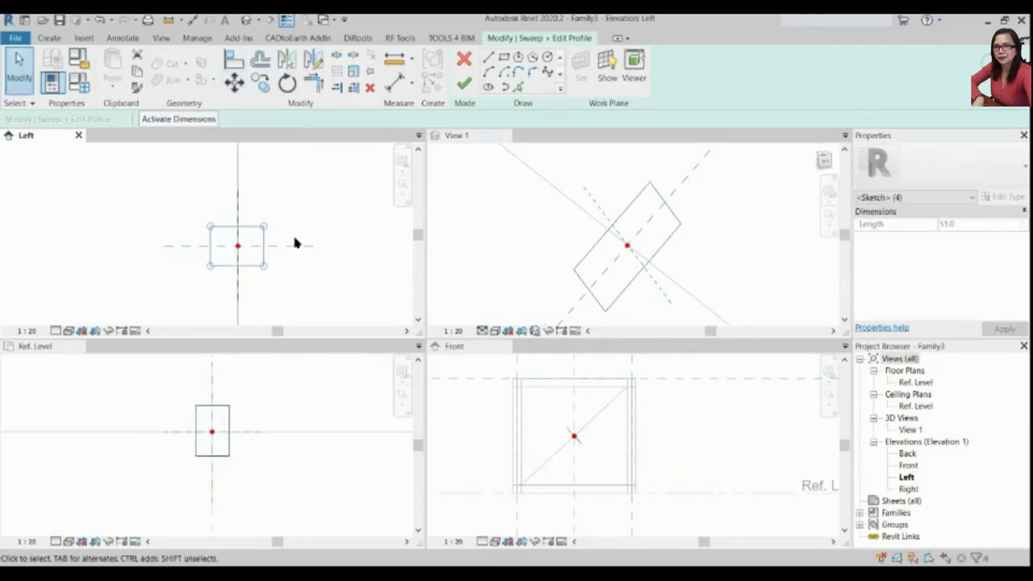
Centre the profile on the reference plane in Ref. Level and finish the profile
click(229, 489)
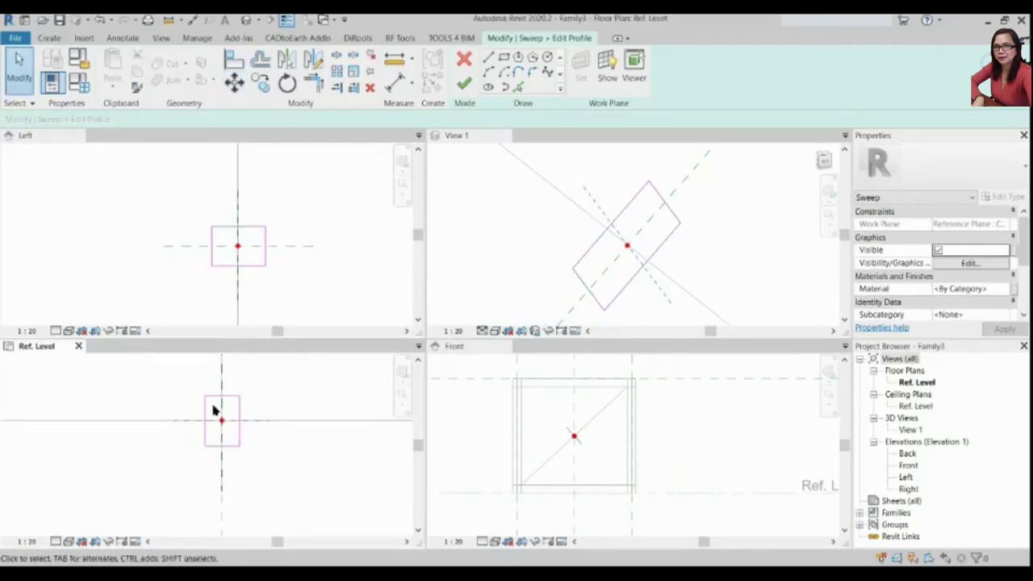
scroll(214, 411, up, 1)
drag(194, 385, 257, 466)
key(m)
key(v)
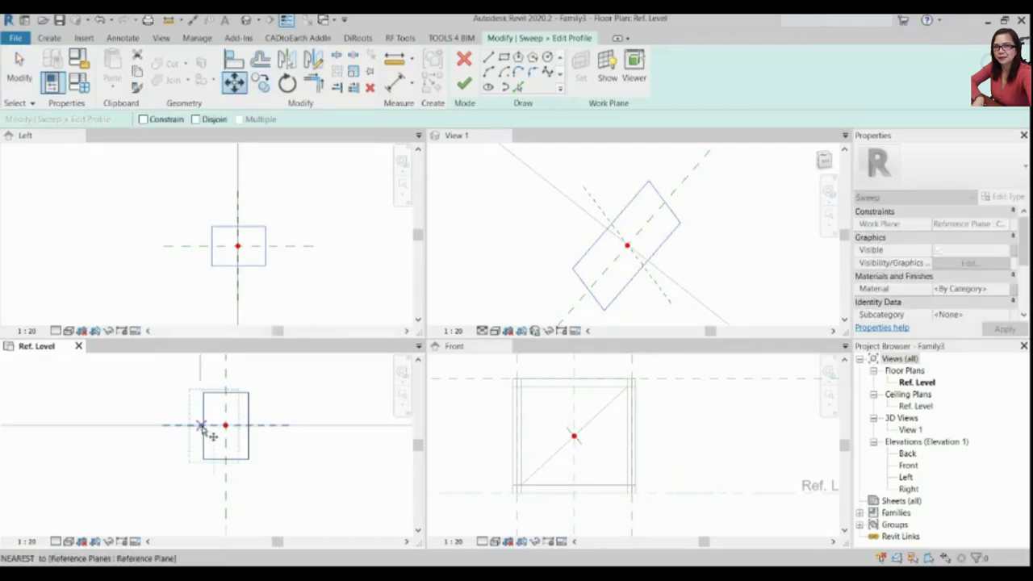
click(202, 426)
scroll(673, 226, up, 3)
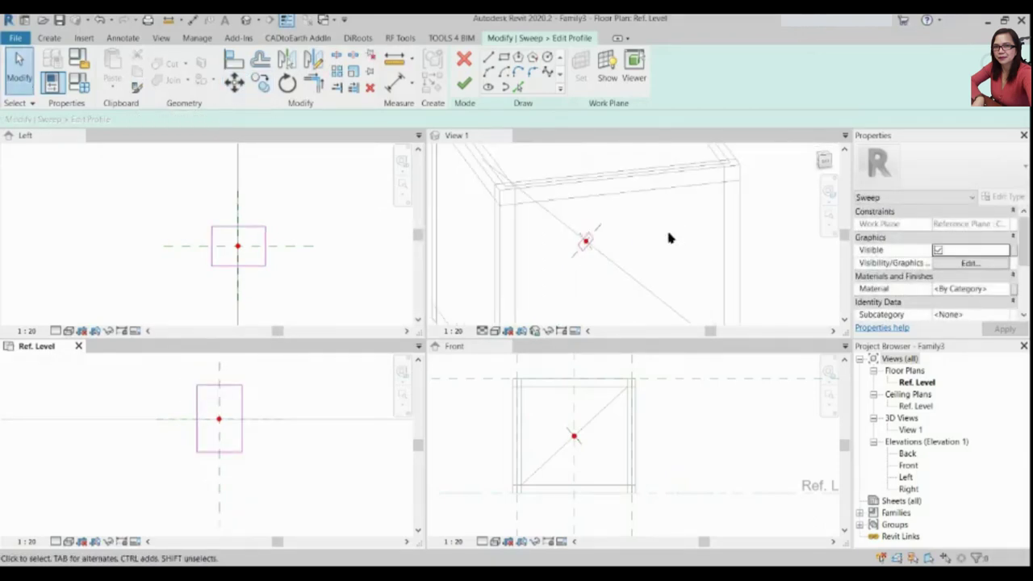
click(466, 83)
Finish the sweep to create the diagonal brace
click(467, 83)
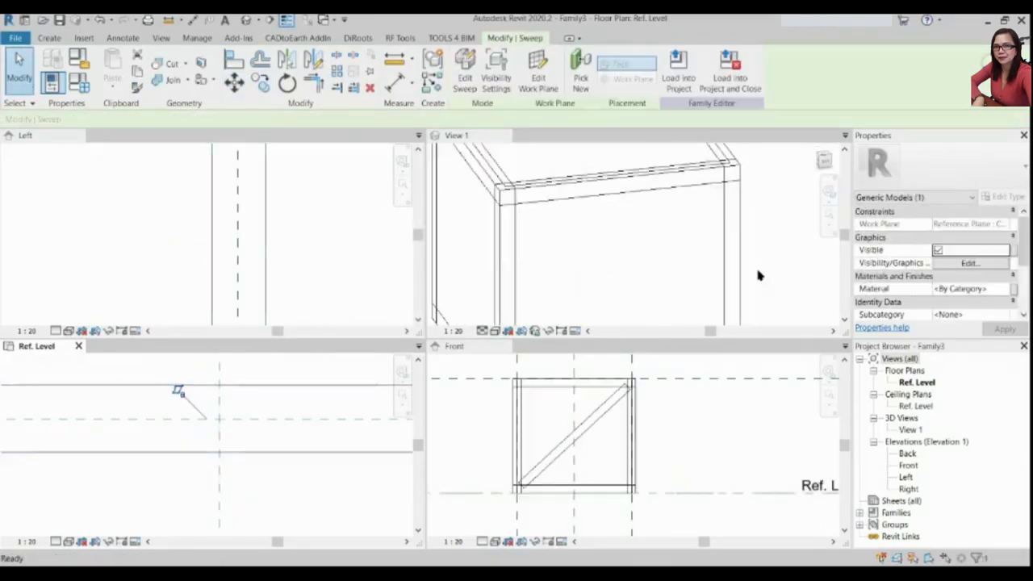
click(678, 436)
scroll(564, 258, down, 3)
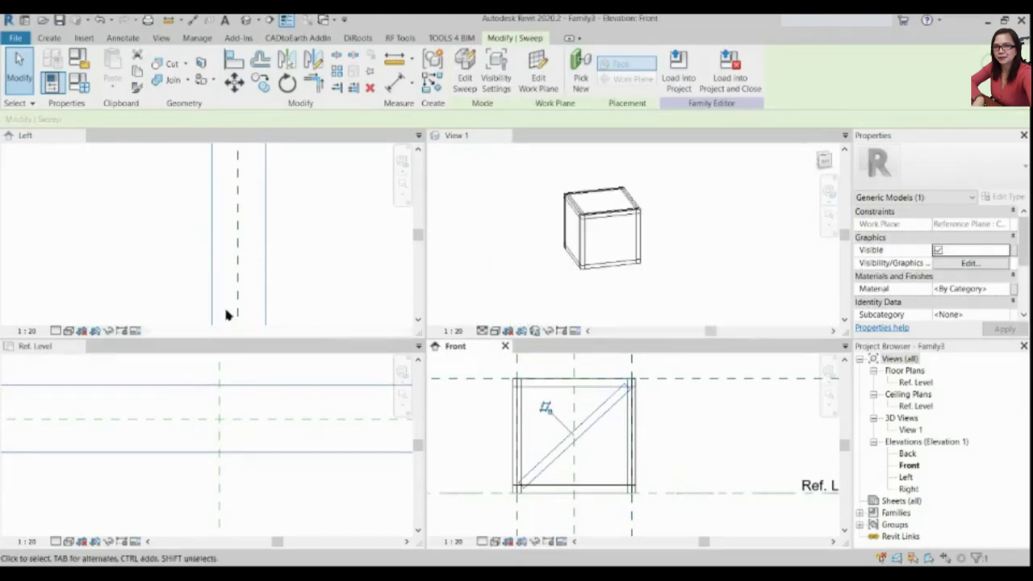
scroll(226, 311, down, 2)
scroll(206, 444, down, 2)
scroll(202, 442, down, 2)
scroll(246, 432, down, 2)
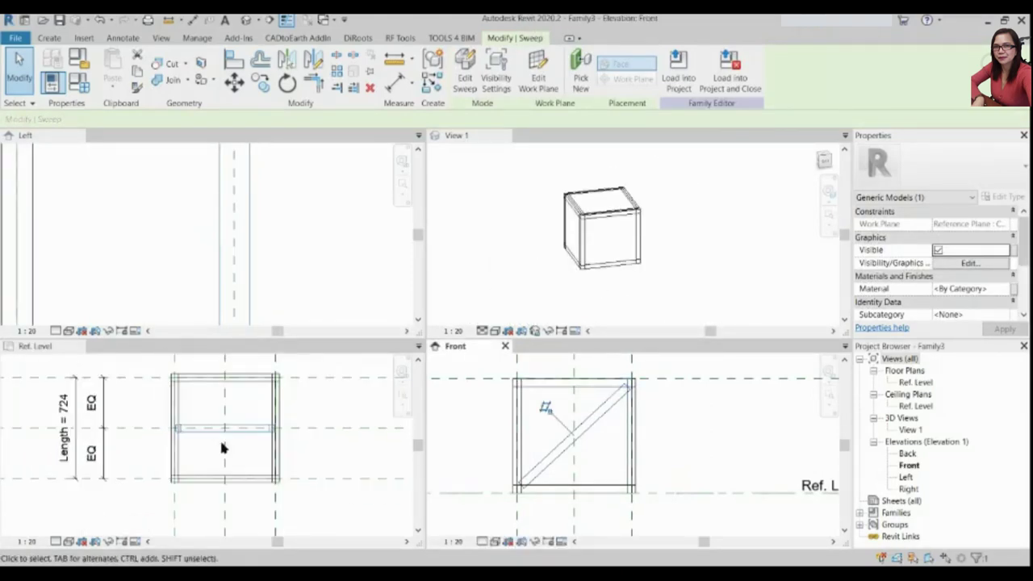
scroll(242, 434, up, 2)
Align the brace to the frame's bottom reference edge in Ref. Level
click(192, 434)
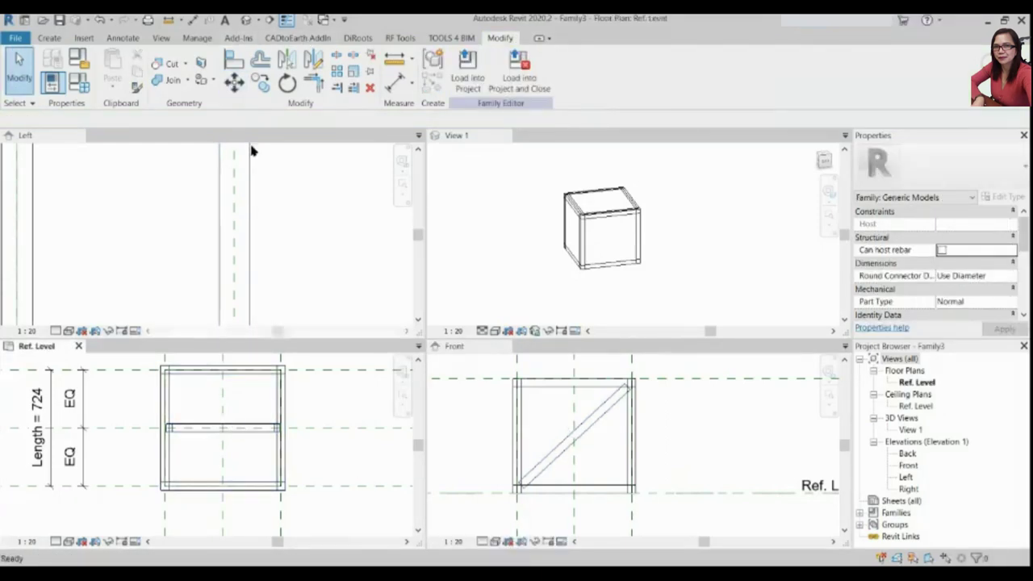
click(234, 59)
click(207, 495)
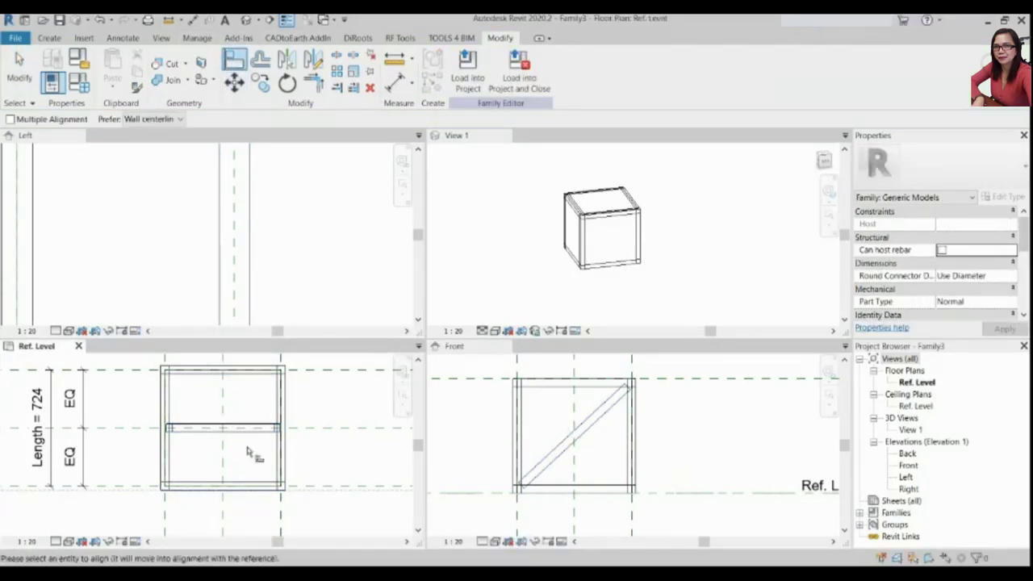
click(240, 428)
key(Escape)
key(Escape)
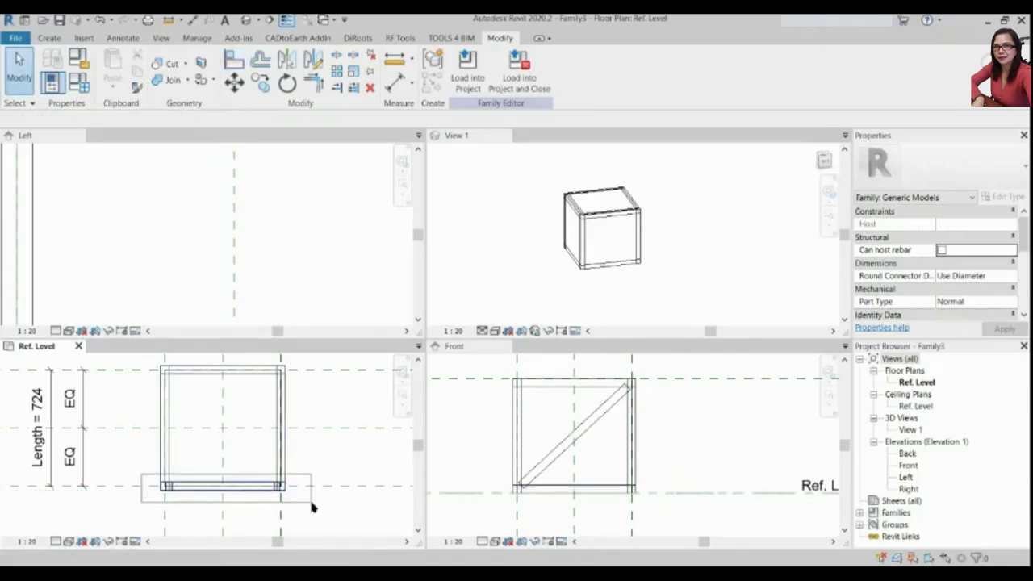
Select the brace, abandon a mirror attempt, and orbit View 1 to check it
scroll(167, 484, up, 4)
click(171, 486)
scroll(172, 486, down, 5)
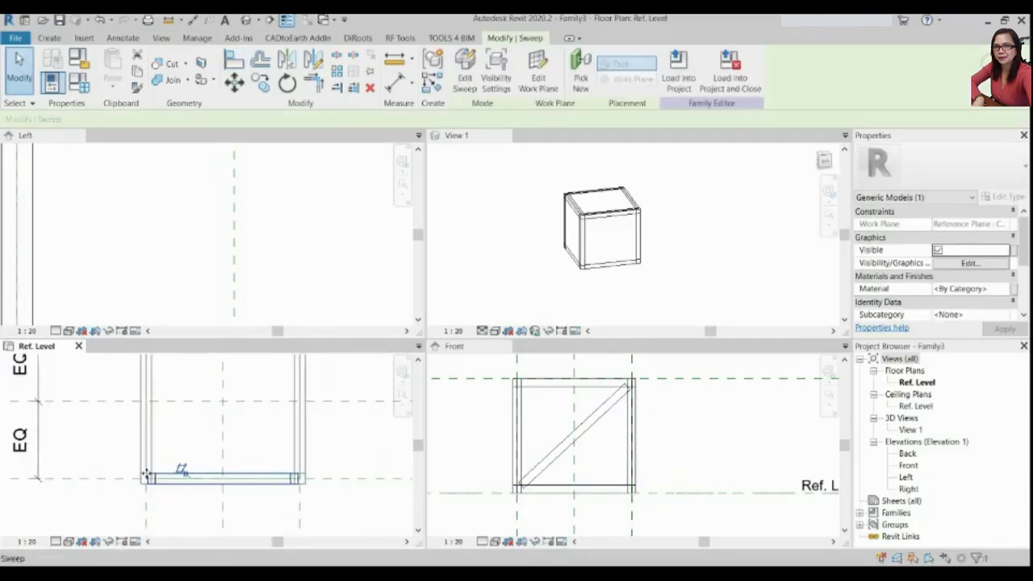
click(325, 62)
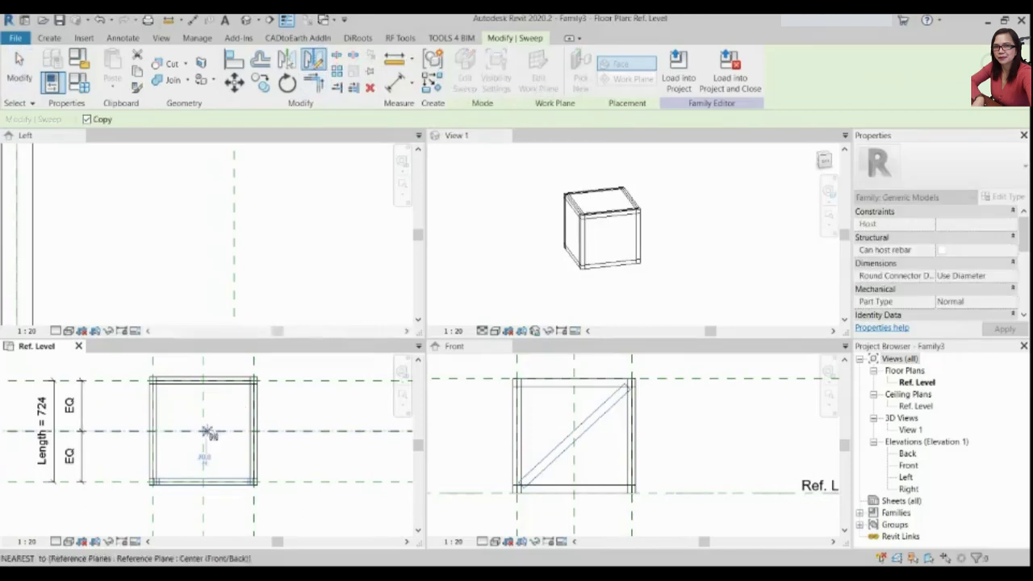
key(Escape)
key(Escape)
mouse_move(643, 244)
shift+middle_down()
mouse_move(640, 231)
mouse_move(556, 269)
mouse_move(644, 293)
mouse_move(670, 279)
mouse_move(553, 282)
mouse_move(659, 275)
mouse_move(653, 267)
shift+middle_up()
scroll(231, 234, down, 3)
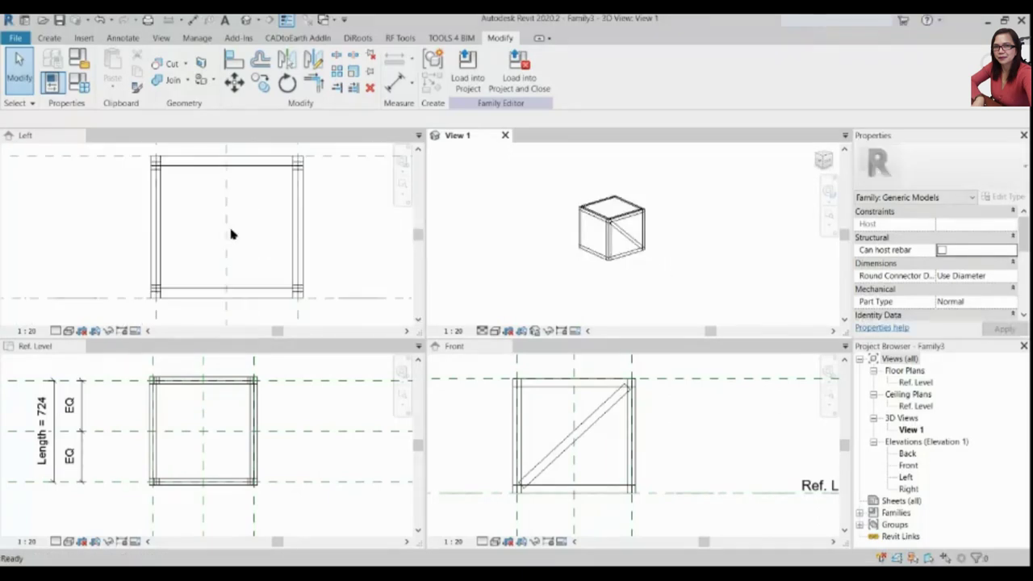
scroll(623, 427, down, 2)
scroll(222, 217, down, 2)
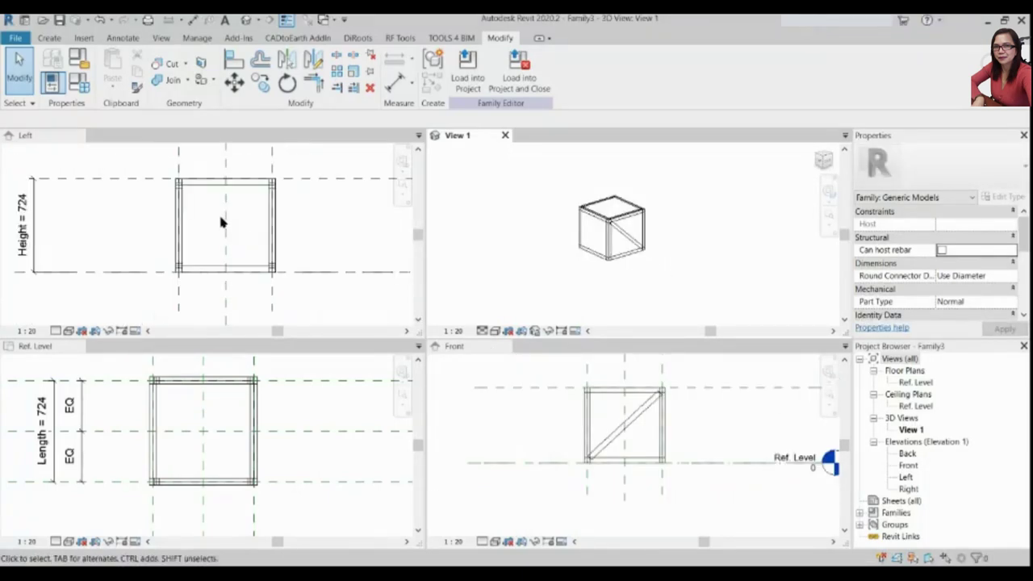
click(50, 38)
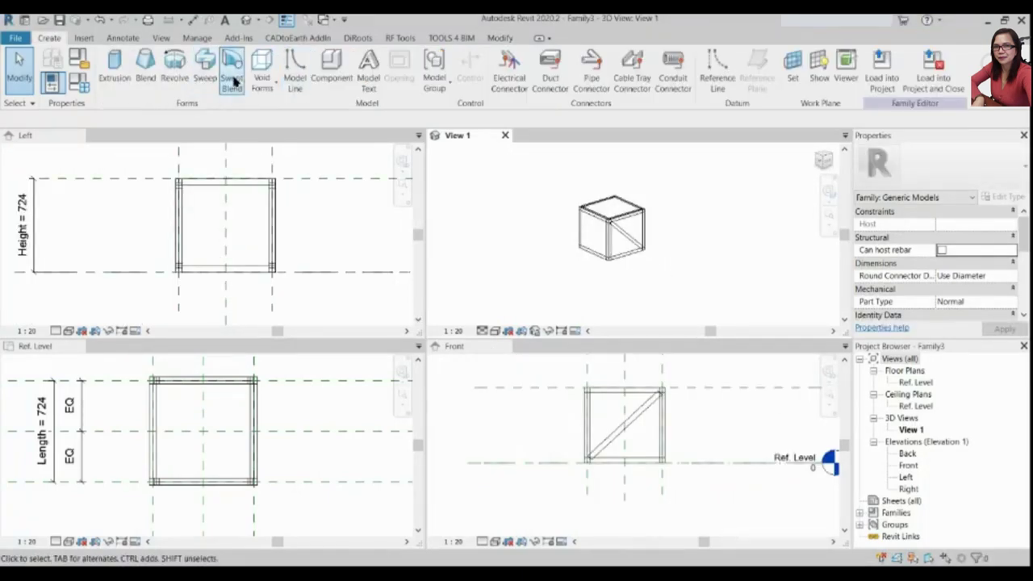
Start a new sweep path and set its work plane for the Left view
click(203, 65)
click(604, 63)
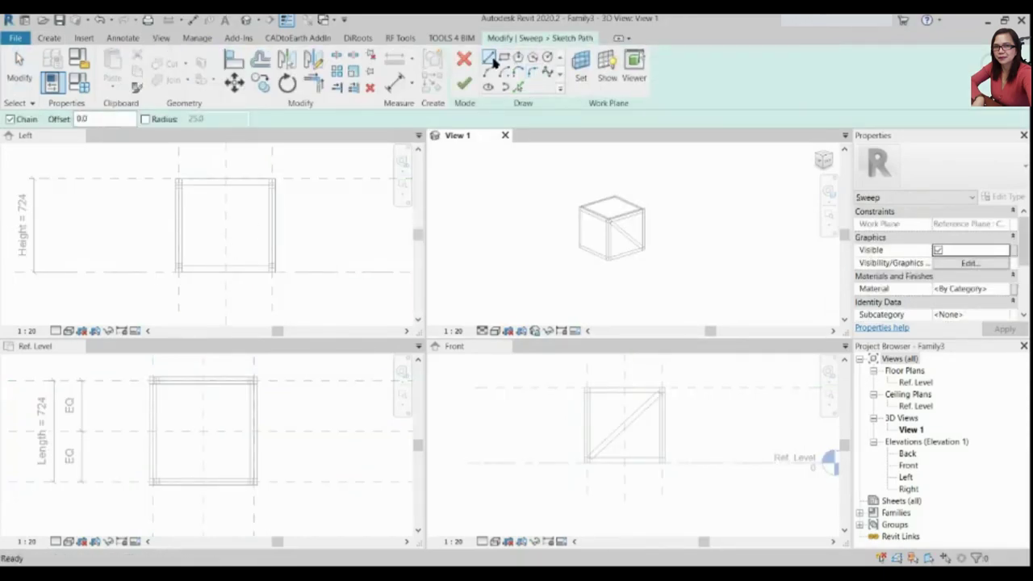
click(203, 229)
key(Escape)
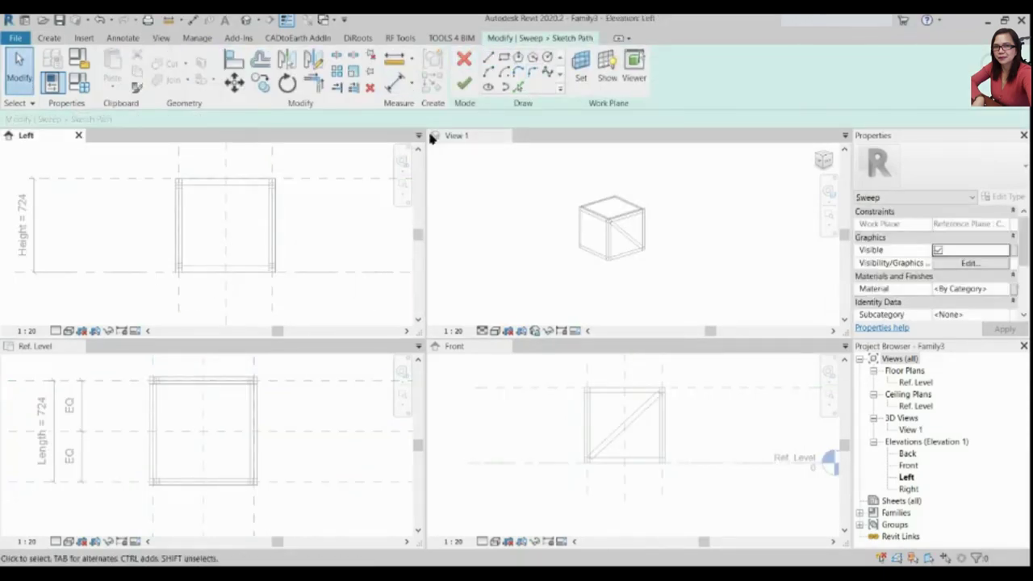
scroll(229, 223, up, 1)
key(l)
key(i)
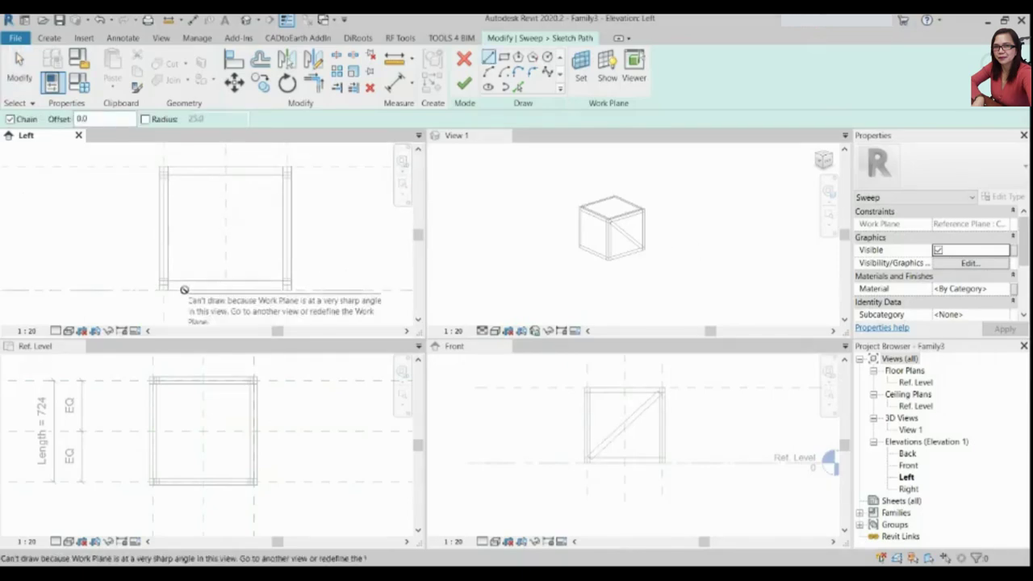
click(582, 68)
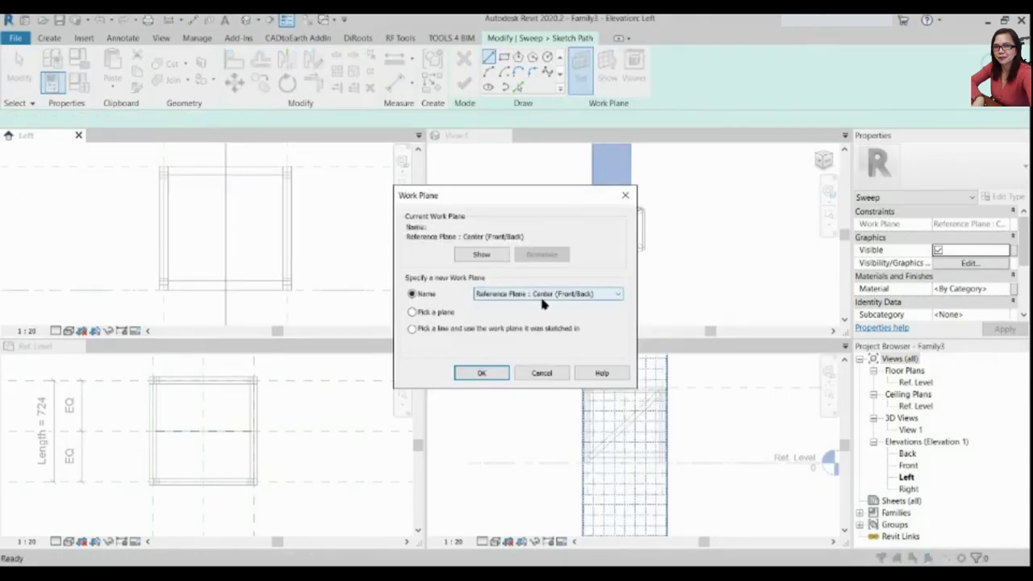
key(Return)
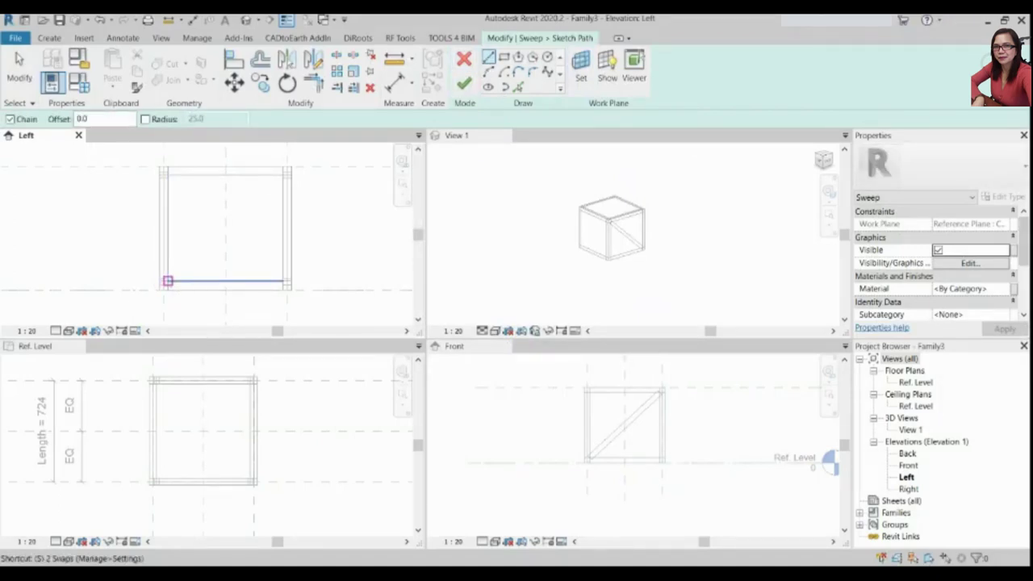
Draw the diagonal path line corner to corner and finish the path
click(226, 228)
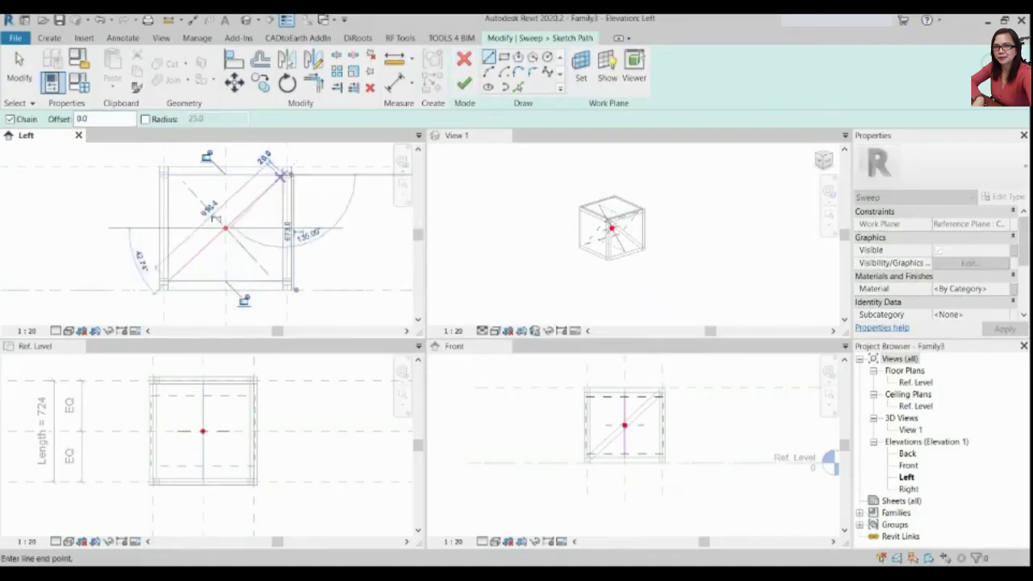
click(281, 175)
key(Escape)
key(Escape)
click(463, 83)
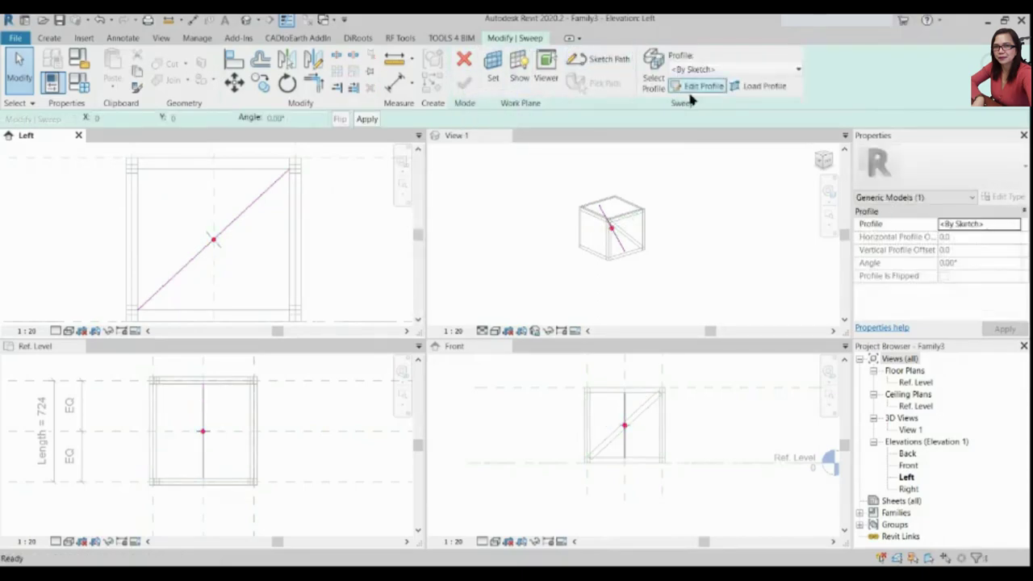
Sketch a rectangular sweep profile in View 1 and size it 51 by 51
click(700, 87)
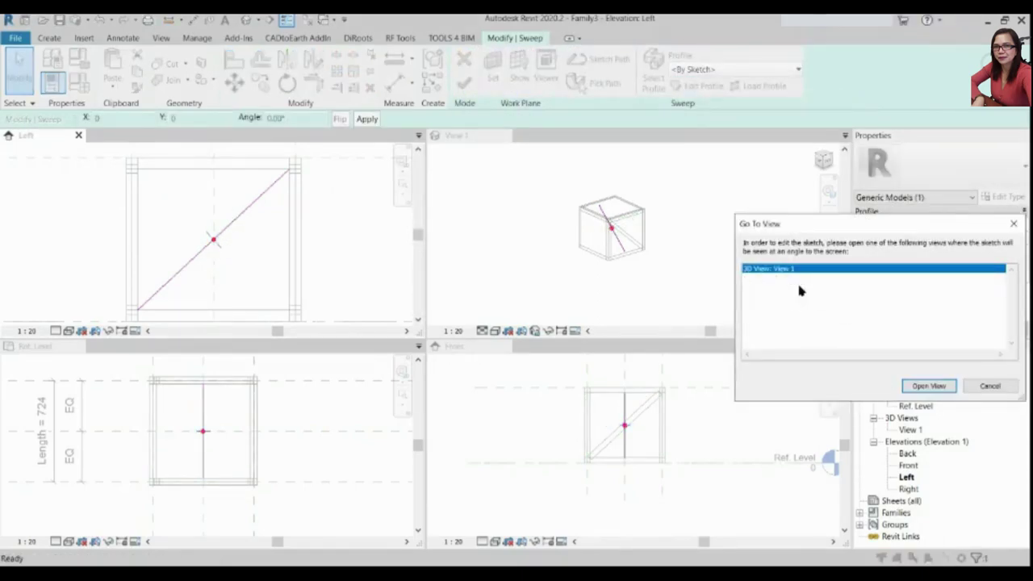
click(917, 383)
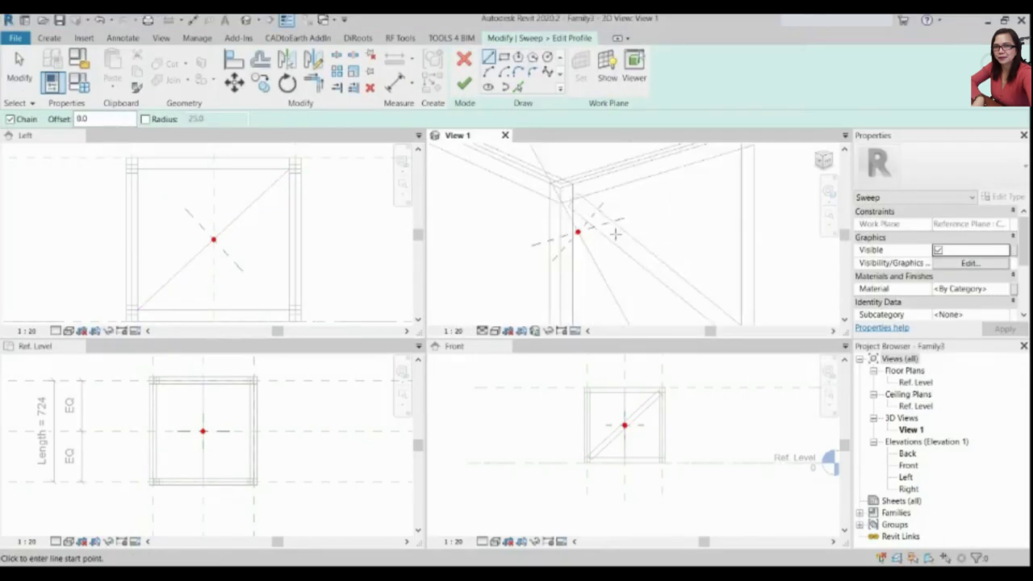
click(503, 60)
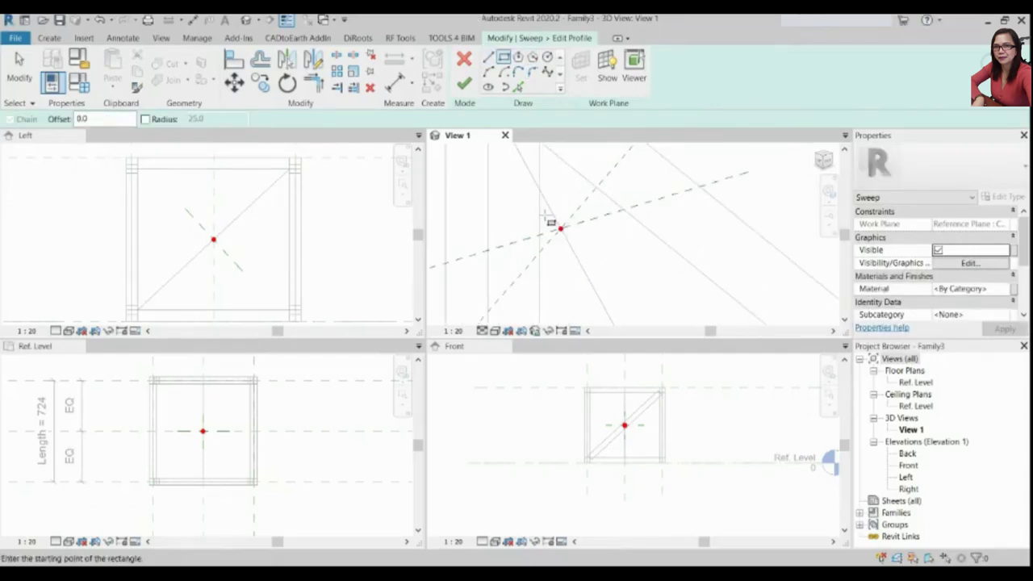
click(551, 224)
click(600, 246)
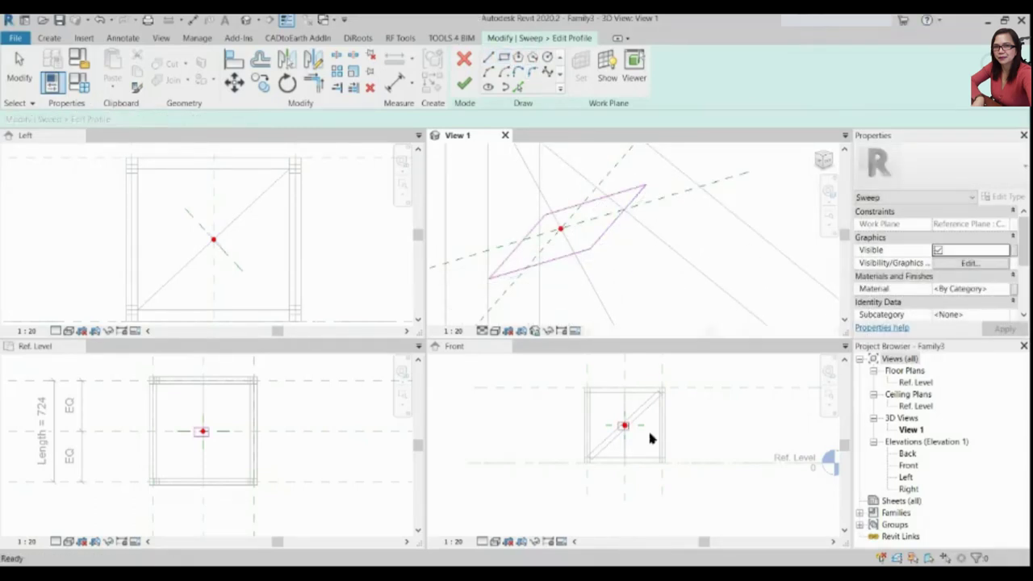
key(Escape)
key(Escape)
scroll(622, 428, up, 3)
click(637, 439)
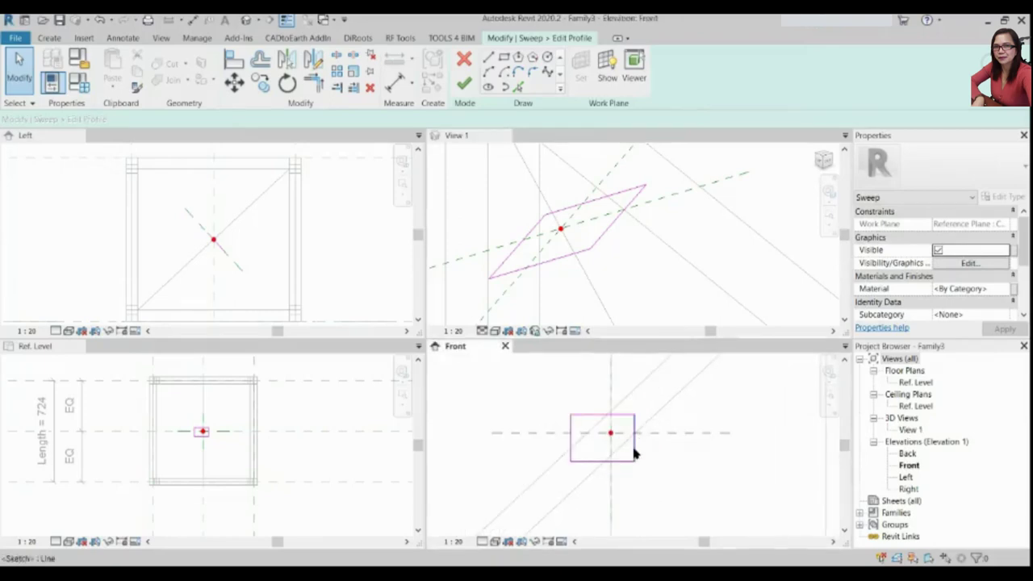
scroll(634, 444, down, 2)
click(634, 432)
text(51)
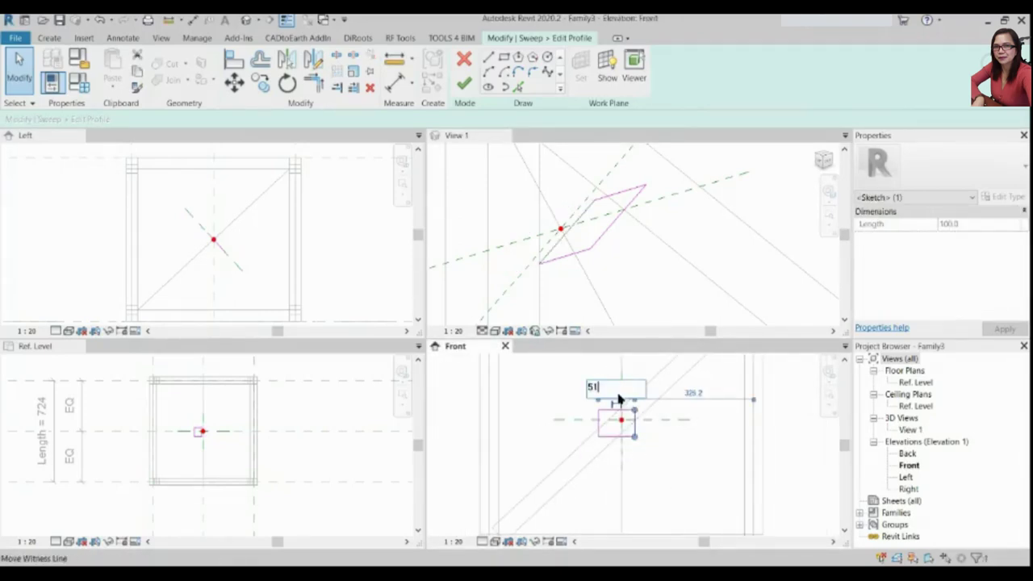
key(Return)
click(555, 428)
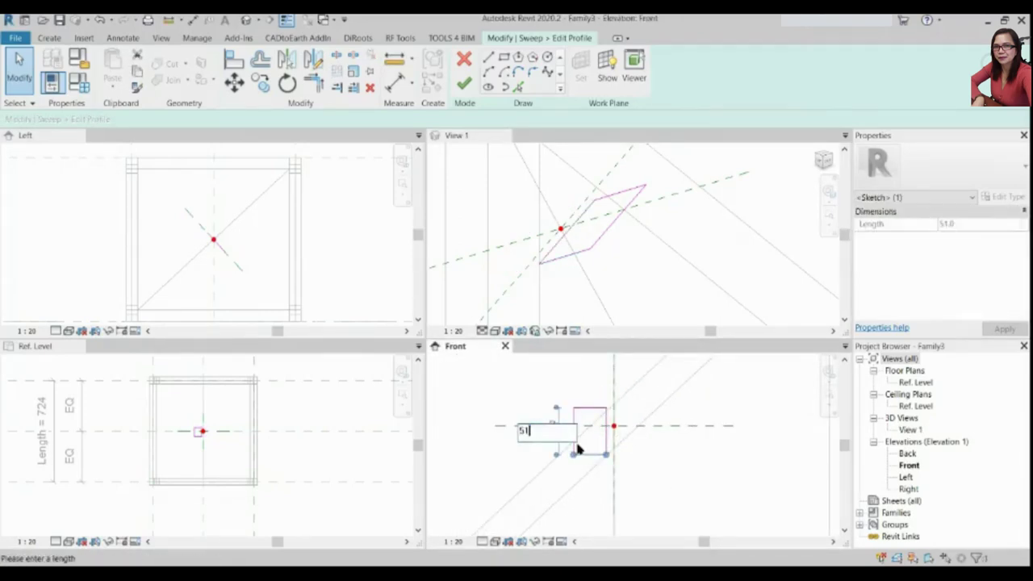
key(Return)
Move the 51 by 51 square onto the reference plane, centred on the path, and finish the sweep
drag(566, 384, 598, 438)
click(234, 84)
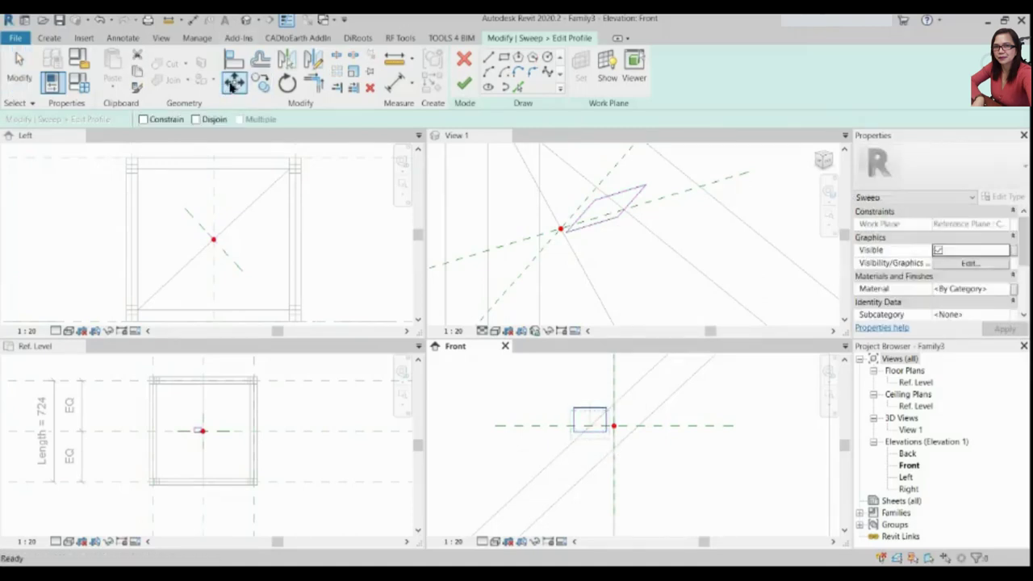
scroll(643, 430, up, 2)
click(534, 393)
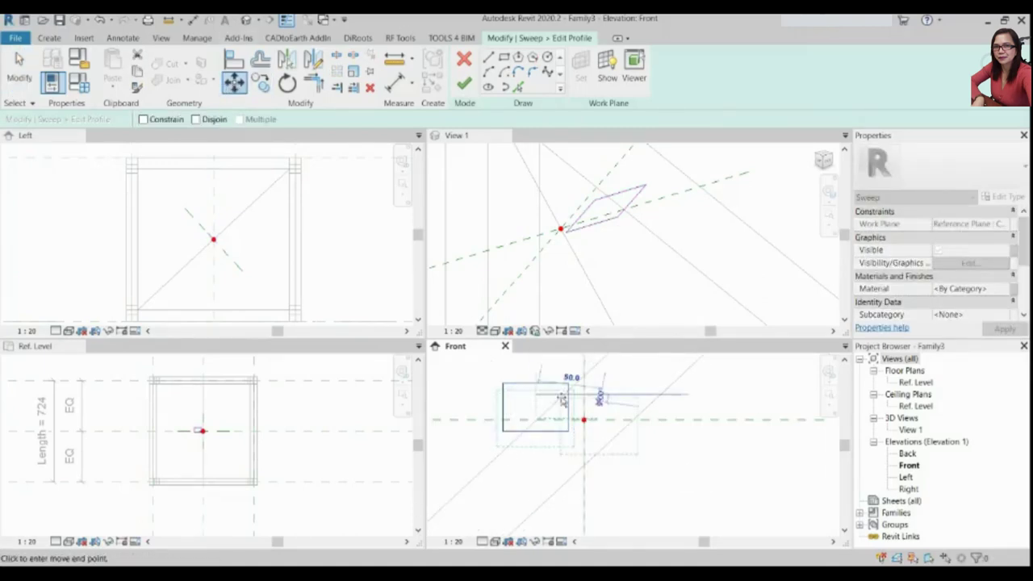
click(583, 393)
key(m)
key(v)
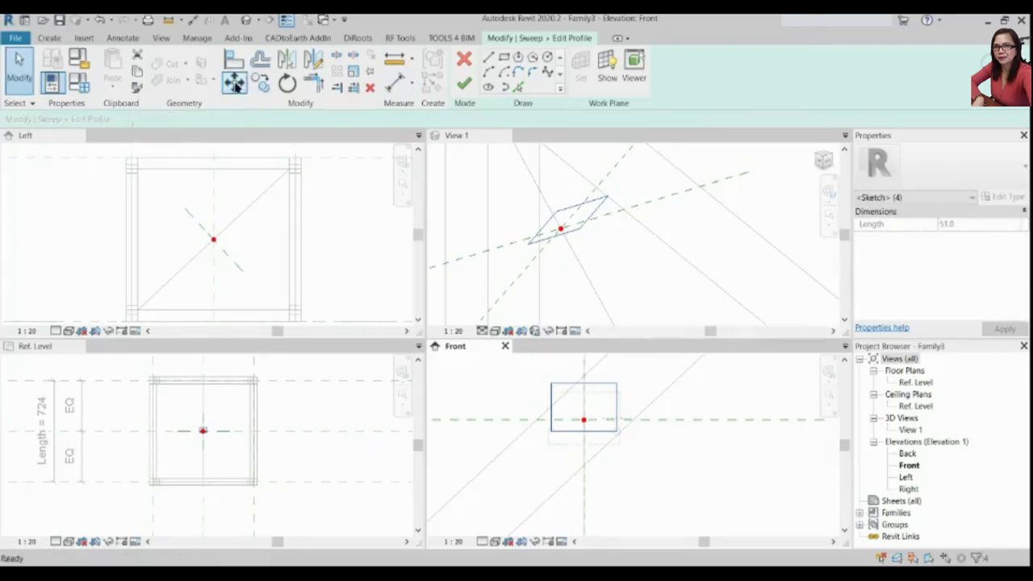
click(615, 407)
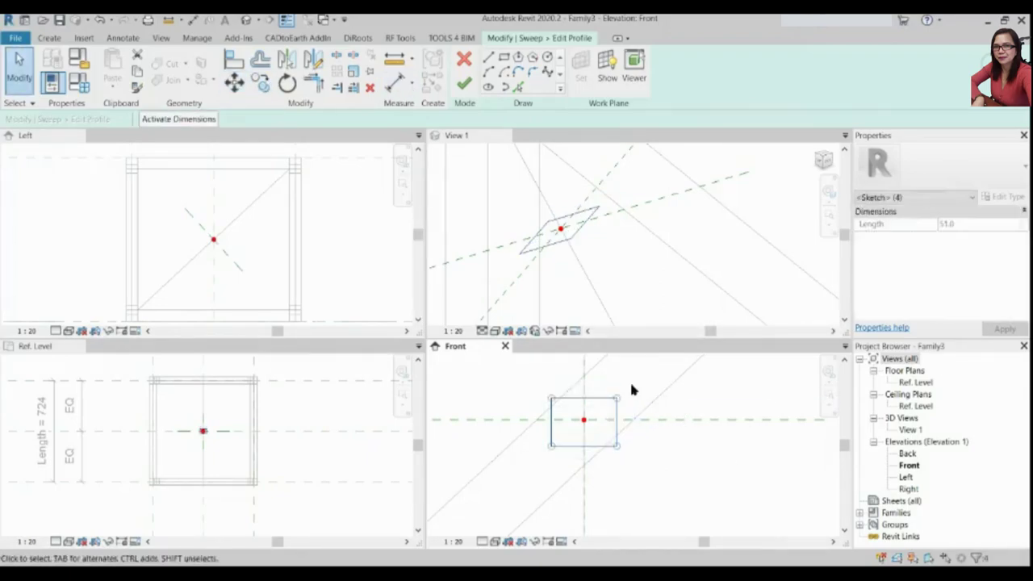
scroll(613, 419, down, 2)
click(462, 83)
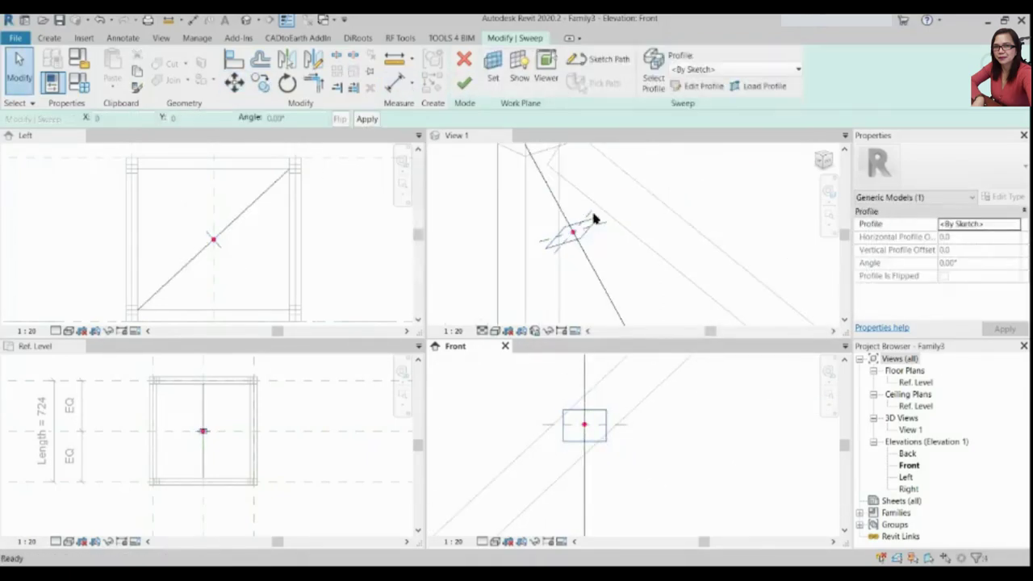
click(462, 81)
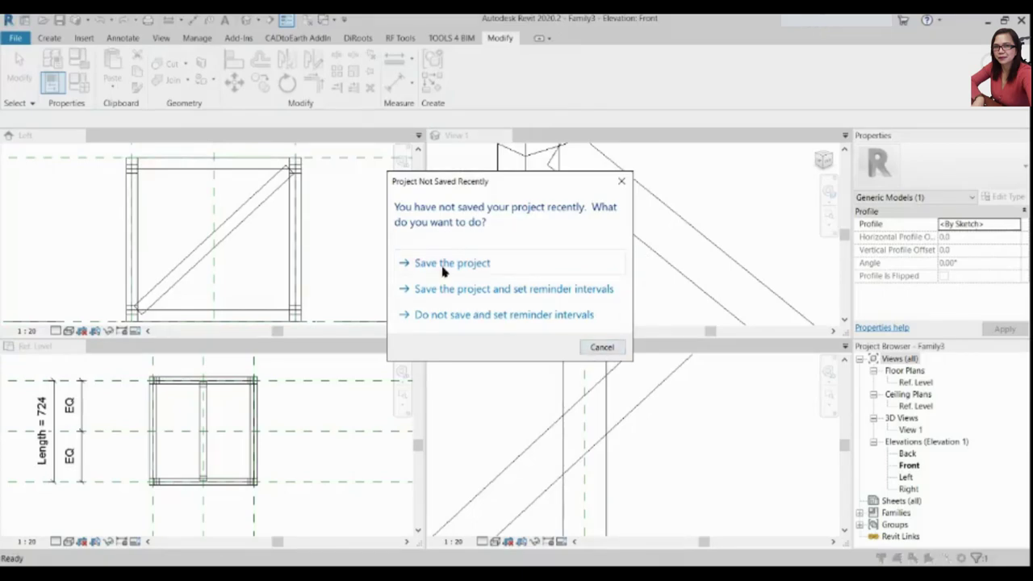
Dismiss the save reminder and select the middle vertical sweep member in the floor plan
click(602, 347)
scroll(535, 239, down, 5)
scroll(269, 236, down, 2)
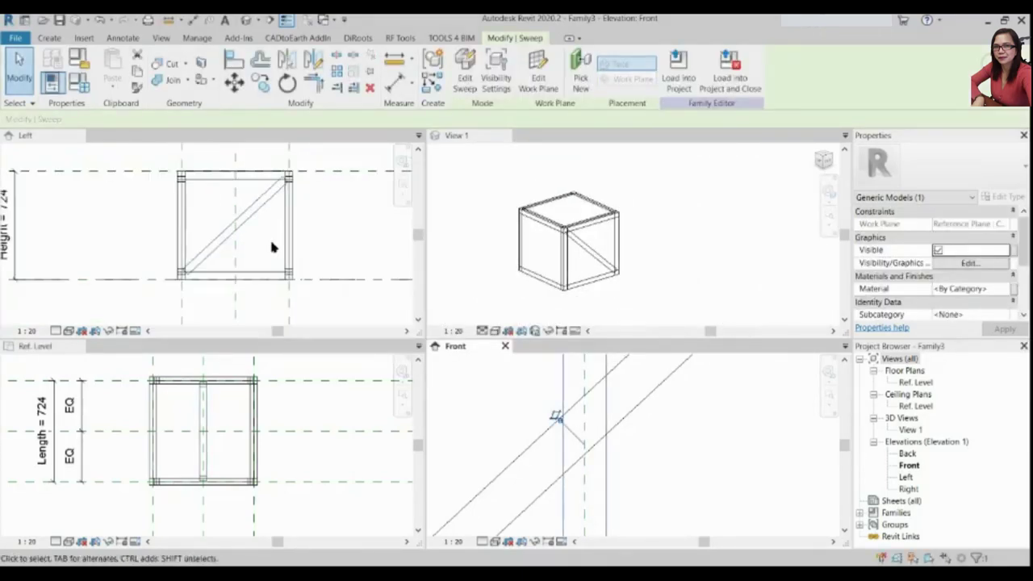
click(300, 415)
click(301, 411)
scroll(235, 404, up, 2)
click(233, 421)
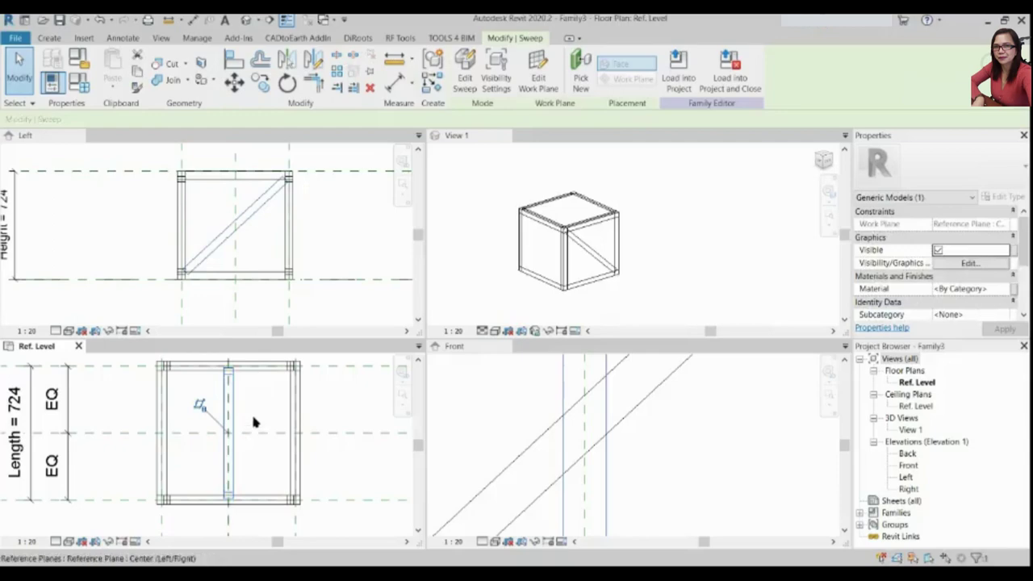
scroll(251, 412, down, 3)
Align the middle vertical member onto the frame's right edge
click(234, 59)
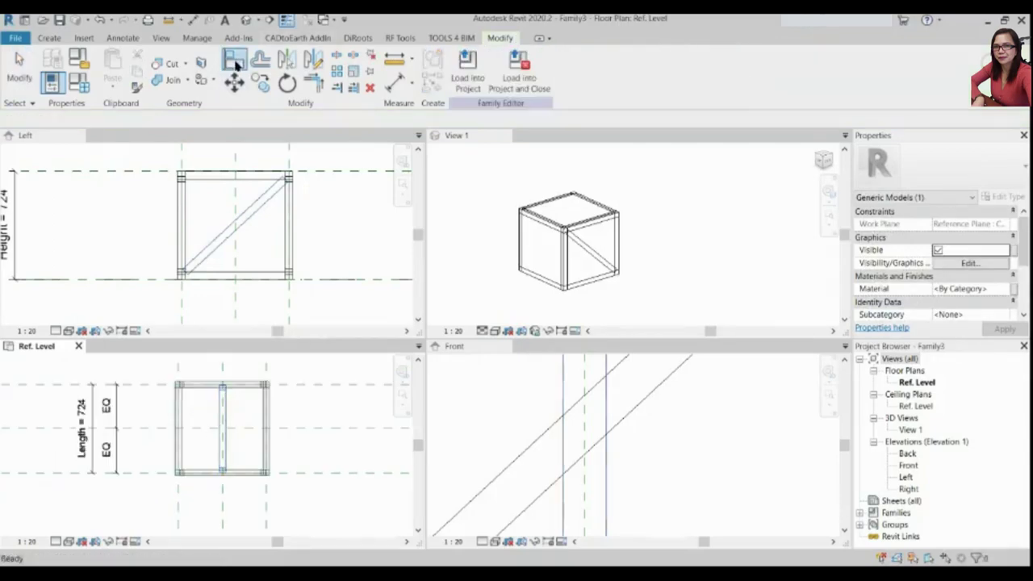
click(270, 420)
click(225, 422)
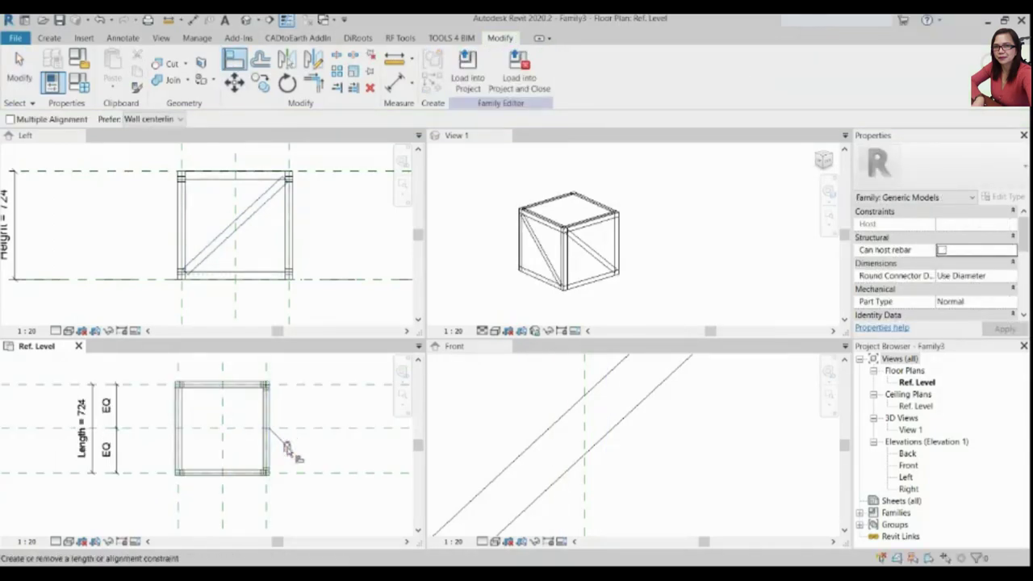
key(Escape)
key(Escape)
Check the diagonal brace on the left face, then orbit the cube to a new angle
scroll(266, 427, up, 1)
scroll(260, 392, up, 2)
scroll(260, 387, up, 2)
scroll(273, 397, up, 2)
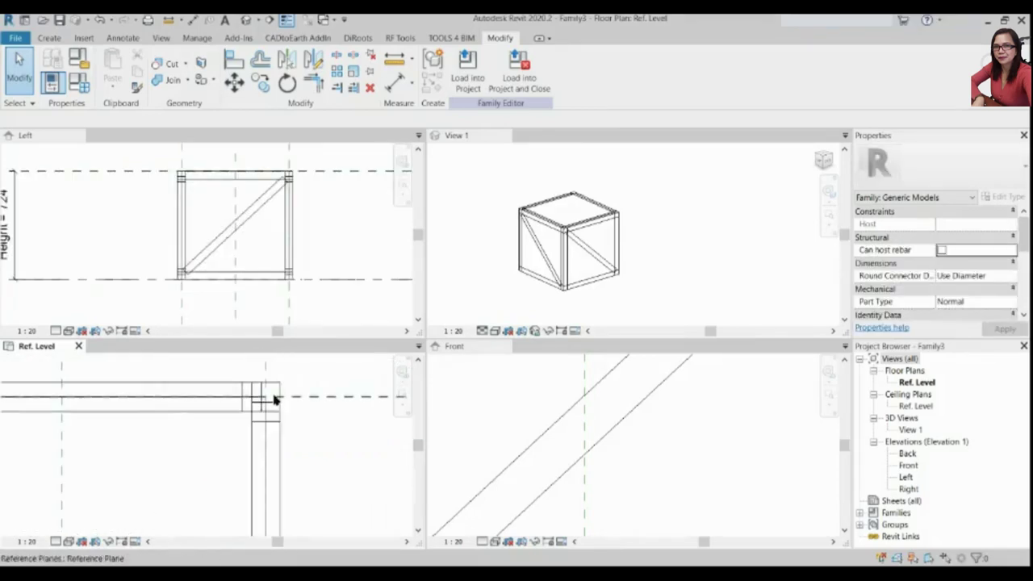
click(273, 398)
scroll(283, 420, down, 5)
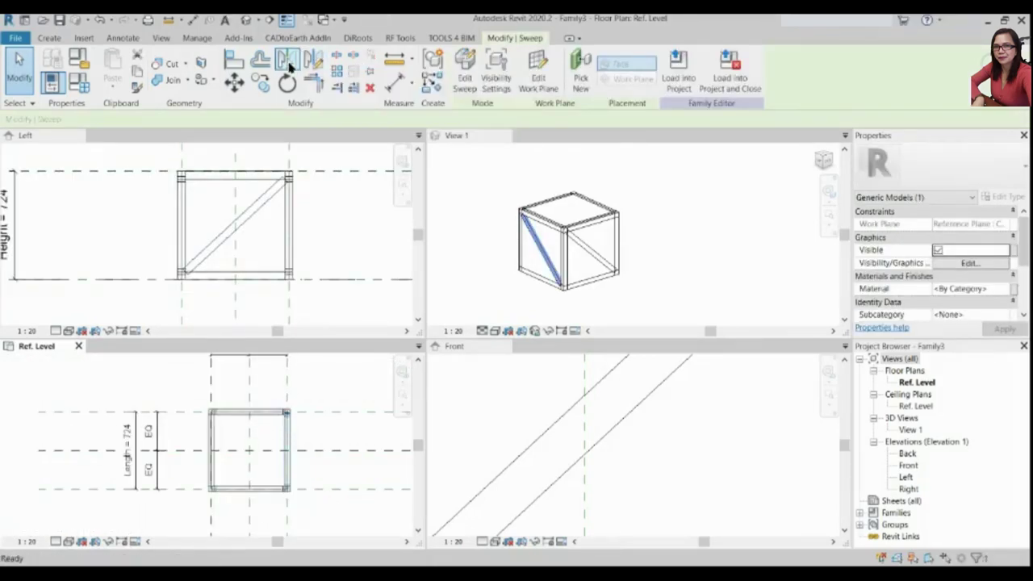
key(Escape)
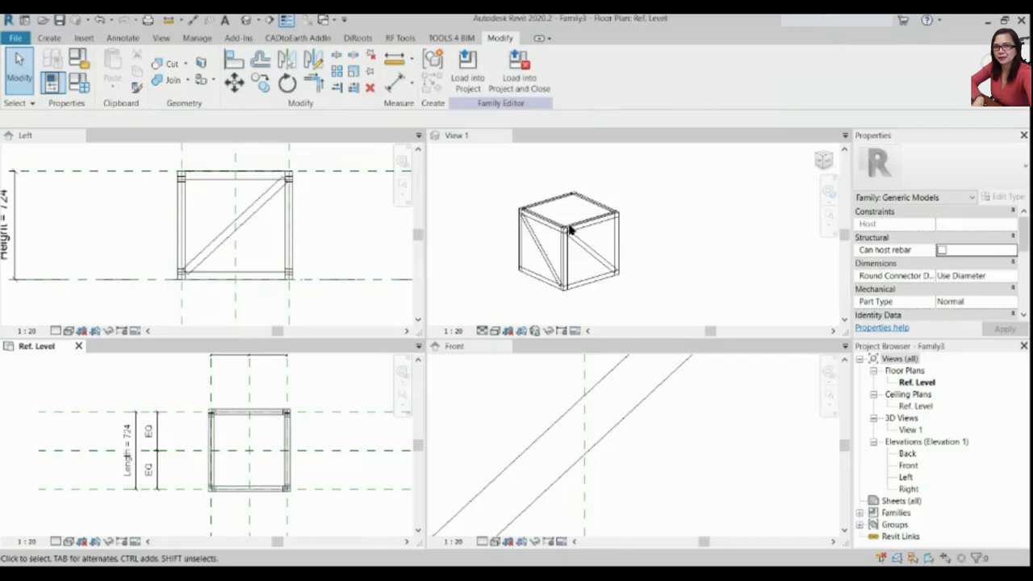
mouse_move(569, 230)
shift+middle_down()
mouse_move(592, 247)
mouse_move(669, 249)
mouse_move(552, 284)
mouse_move(618, 277)
mouse_move(557, 166)
mouse_move(584, 237)
shift+middle_up()
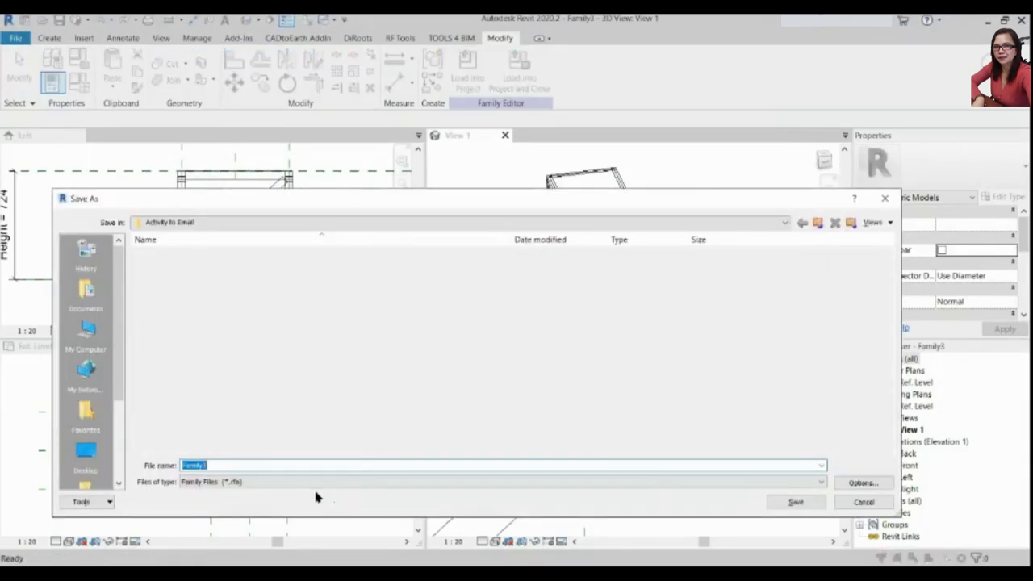
Save the family as 'Hoist Member.rfa' after reviewing the save options
text(Host Member)
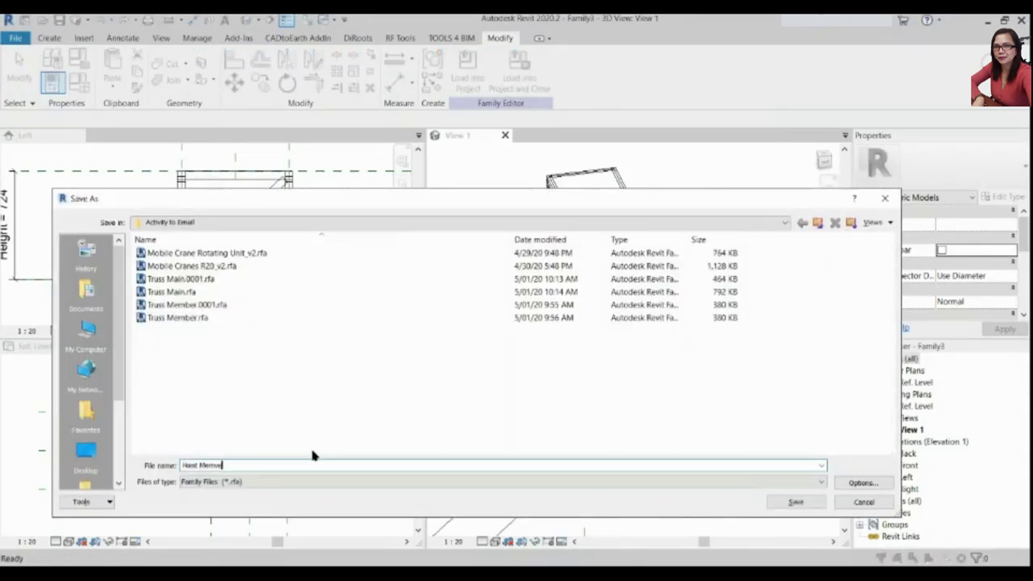
click(849, 482)
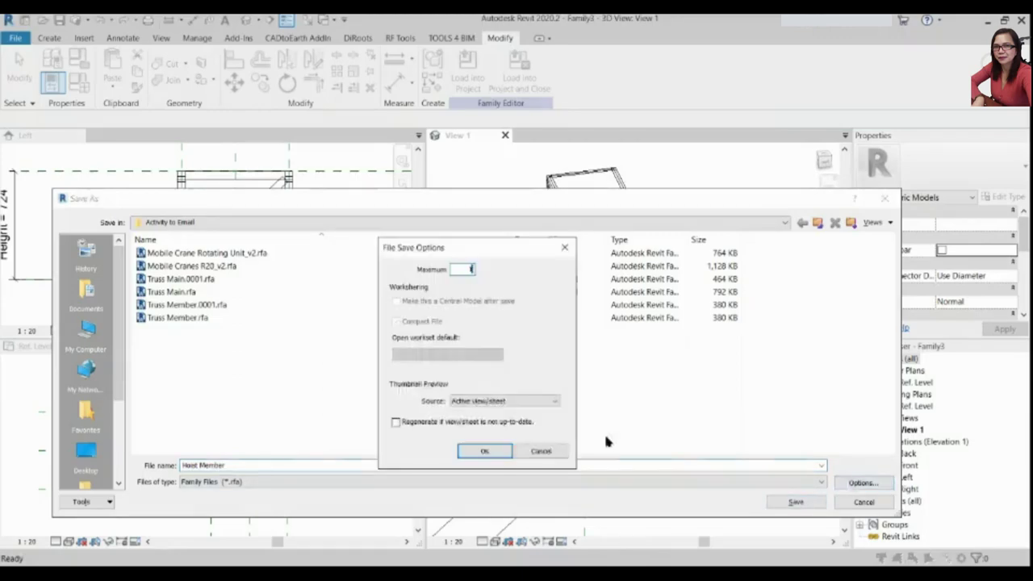
key(Return)
click(797, 501)
Switch the 3D view to the Shaded visual style
scroll(654, 235, down, 1)
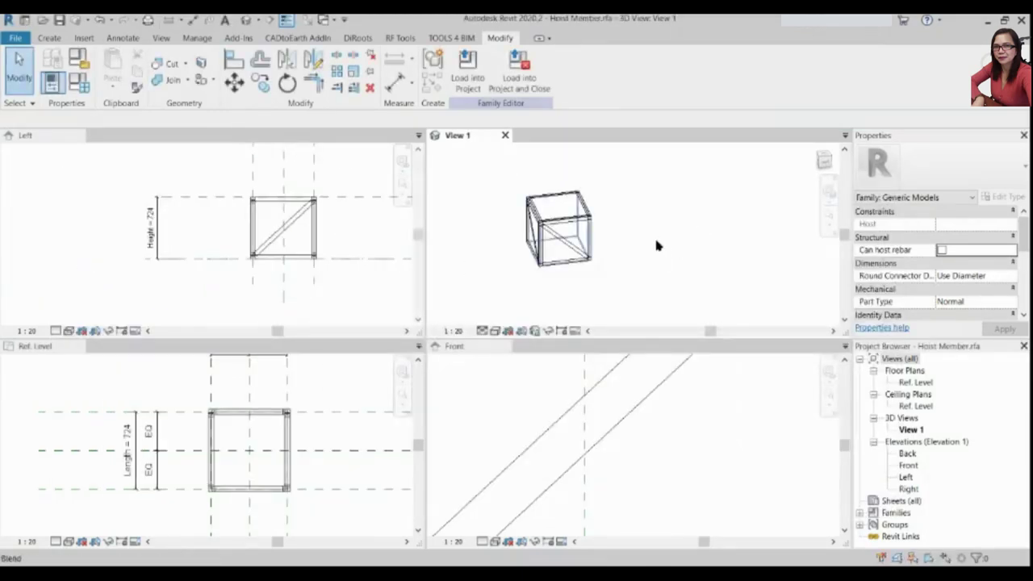
scroll(546, 242, down, 3)
scroll(549, 242, up, 4)
scroll(579, 237, up, 2)
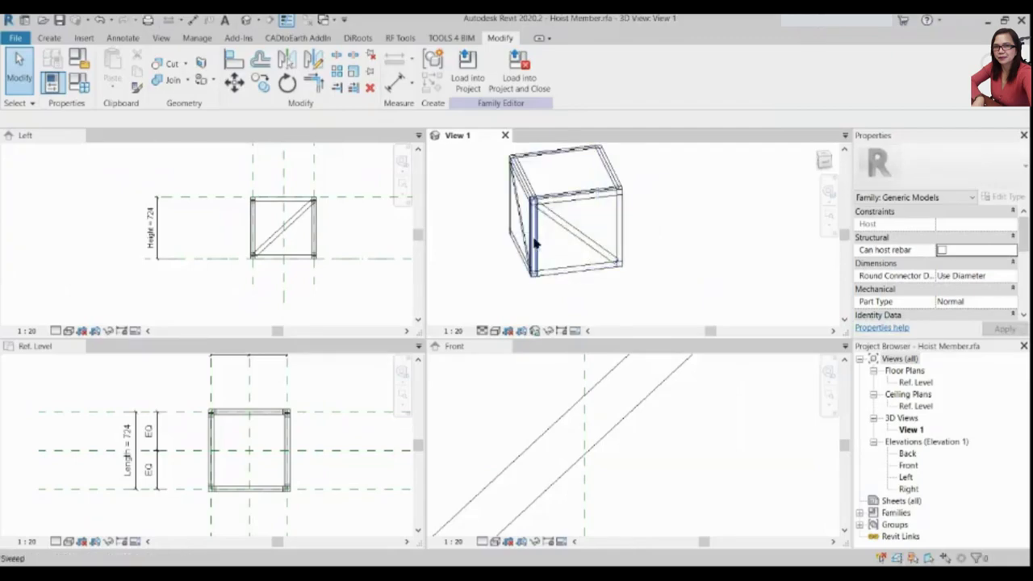
scroll(556, 224, up, 3)
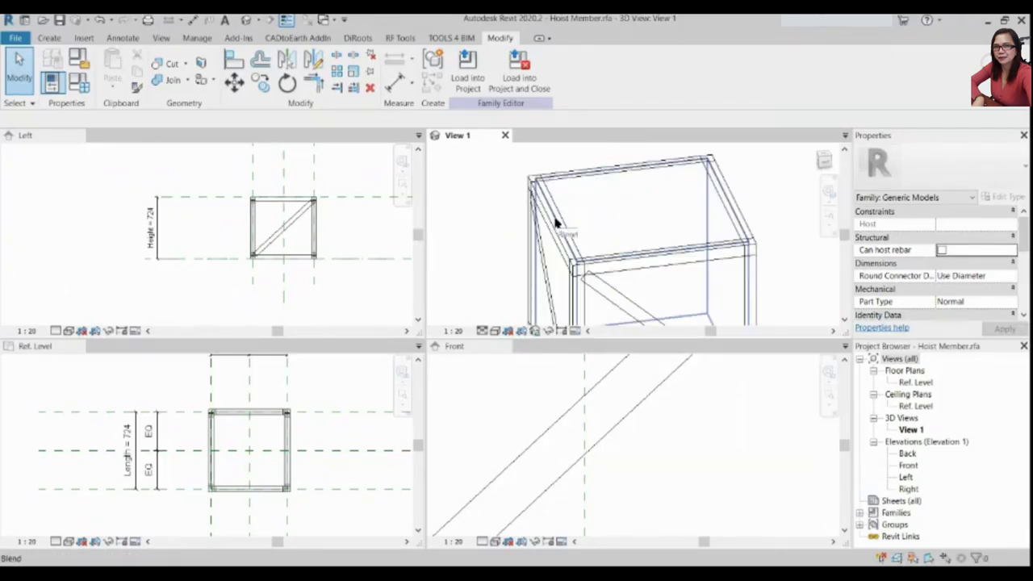
click(555, 223)
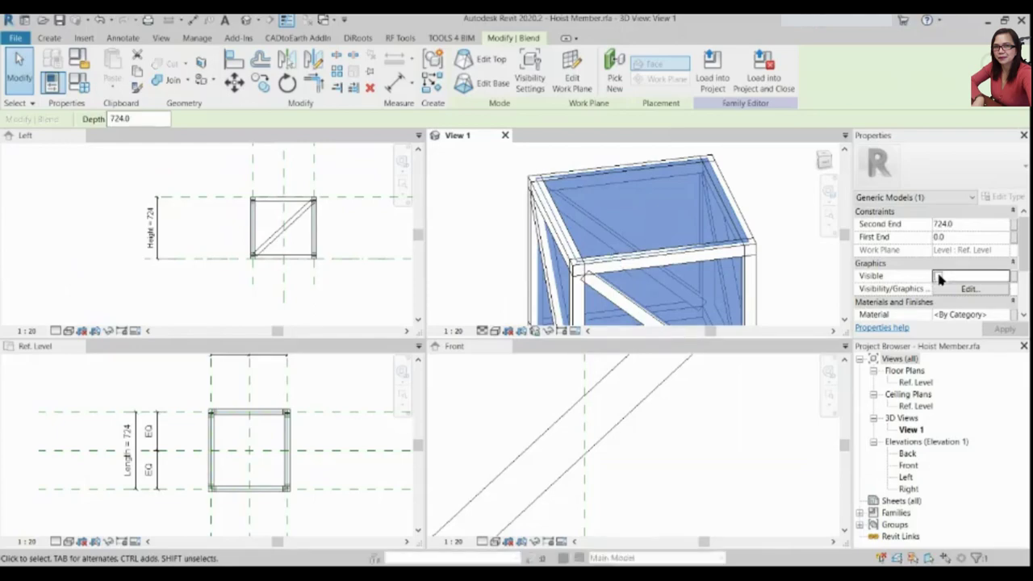
click(750, 234)
scroll(687, 266, down, 4)
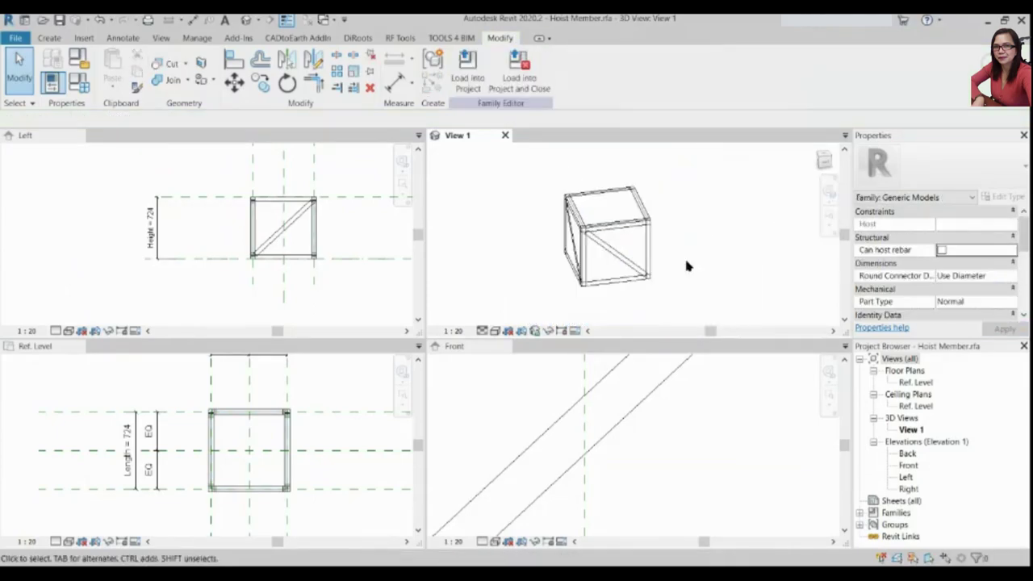
click(498, 332)
click(525, 288)
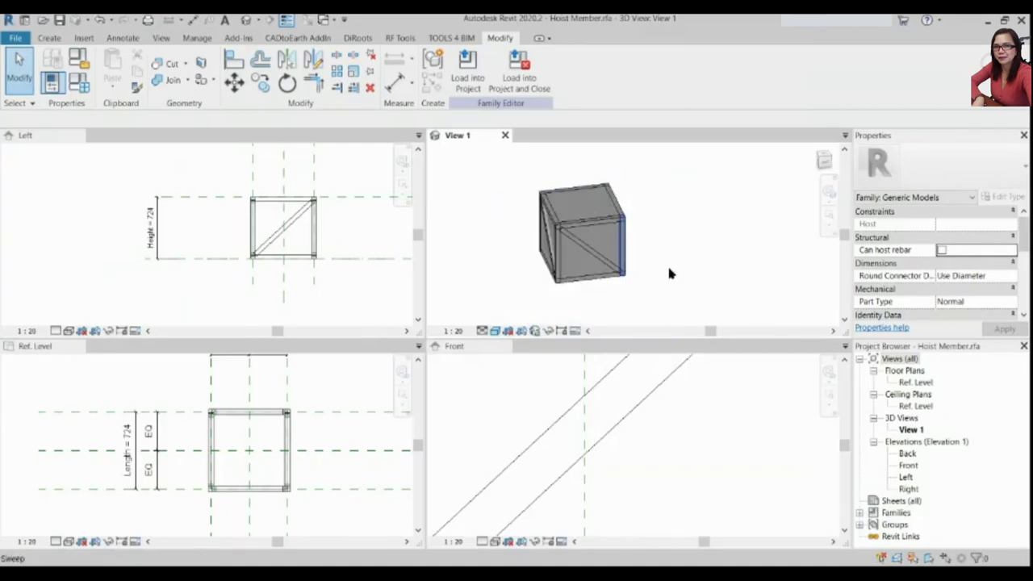
Select every cube piece and duplicate the Exterior Walls material as Hoist Member
drag(675, 277, 500, 162)
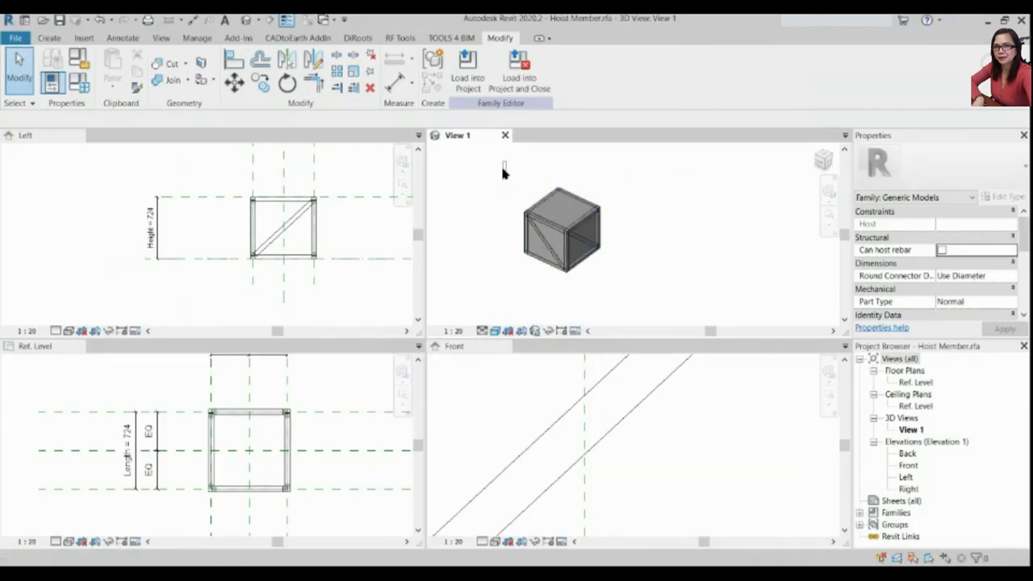
click(1003, 262)
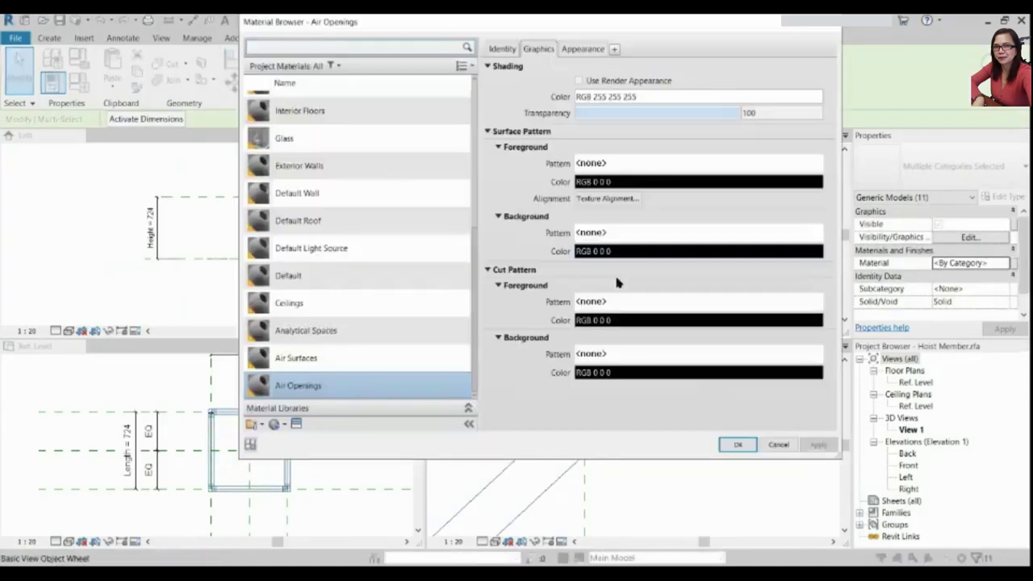
click(1003, 263)
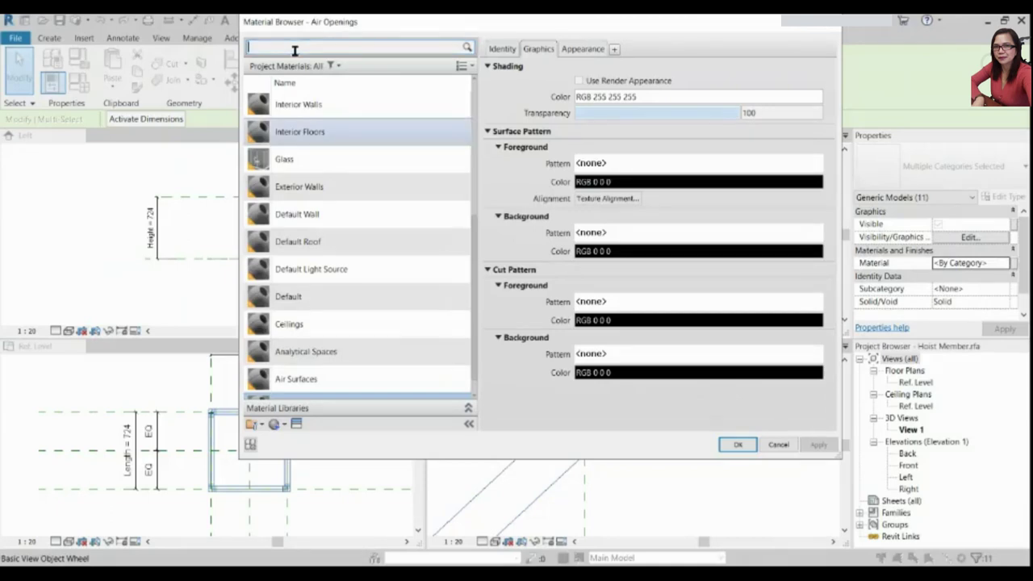
click(392, 185)
right_click(393, 186)
click(432, 217)
text(Hoist Member)
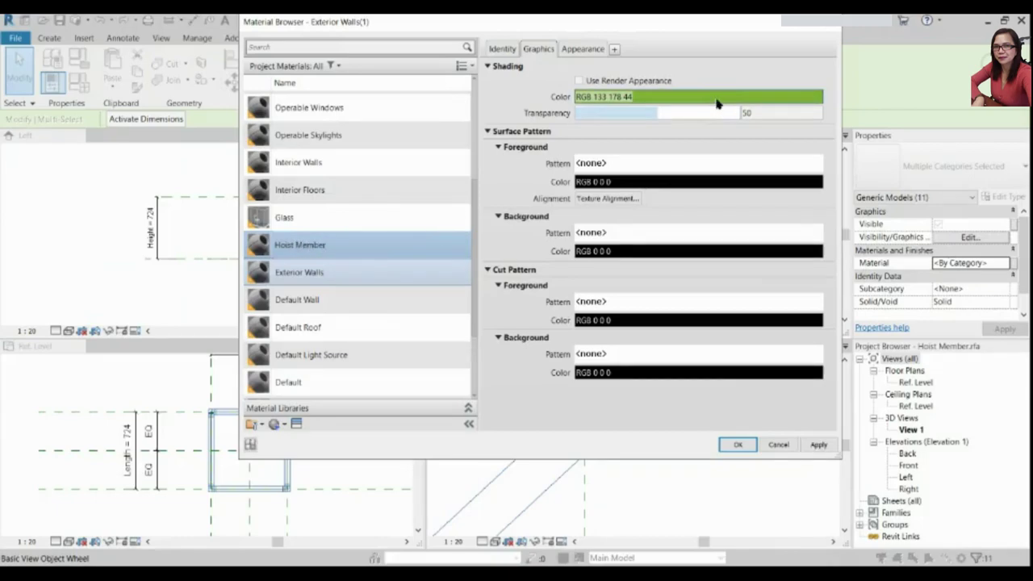
Give Hoist Member a yellow shading colour and assign it to the whole cube
click(716, 97)
click(427, 147)
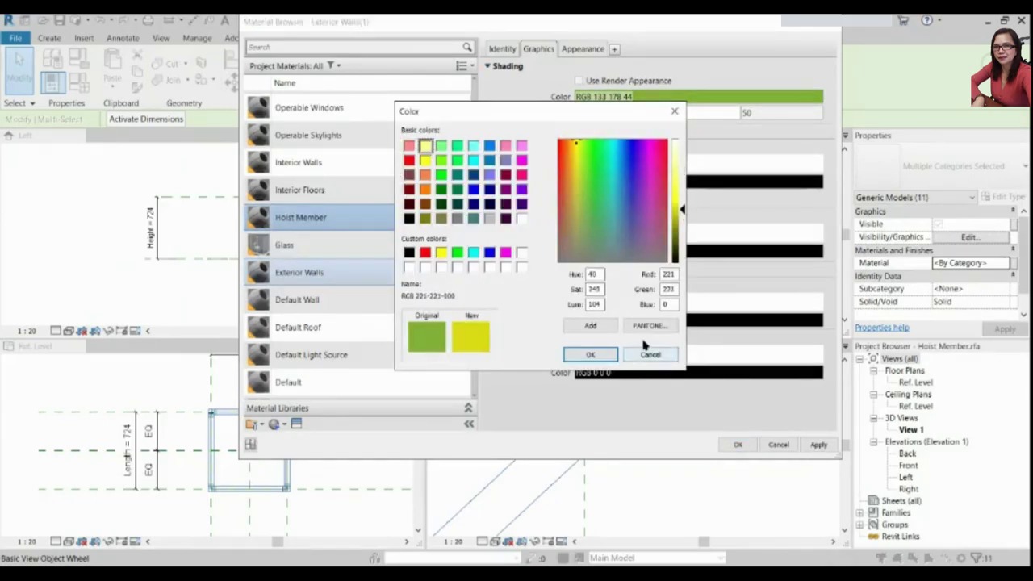
click(590, 355)
click(737, 444)
click(696, 290)
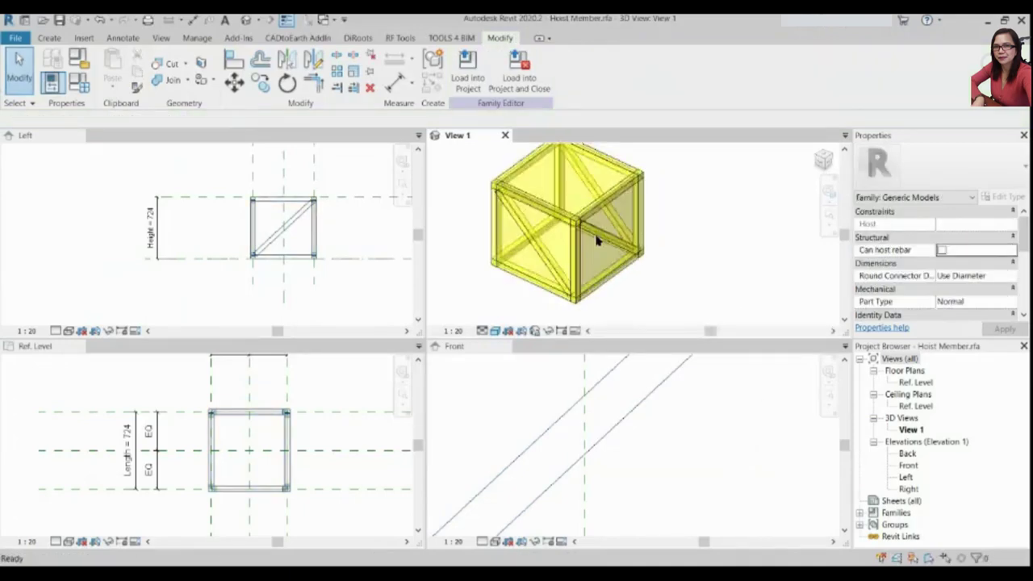
scroll(595, 240, down, 3)
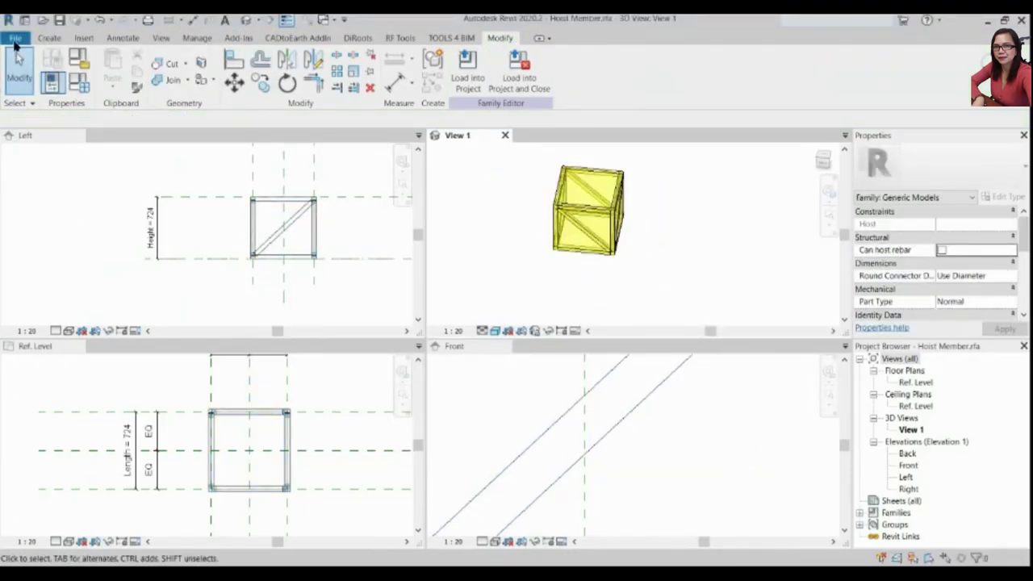
Return to the Home screen and start a new family to view the template list
key(ctrl+d)
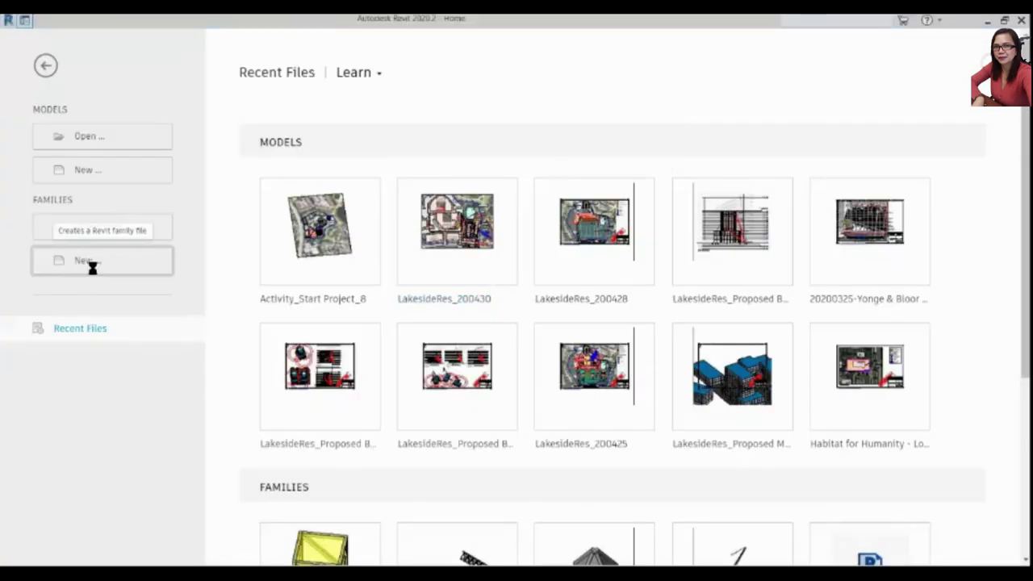
click(88, 259)
scroll(484, 300, down, 5)
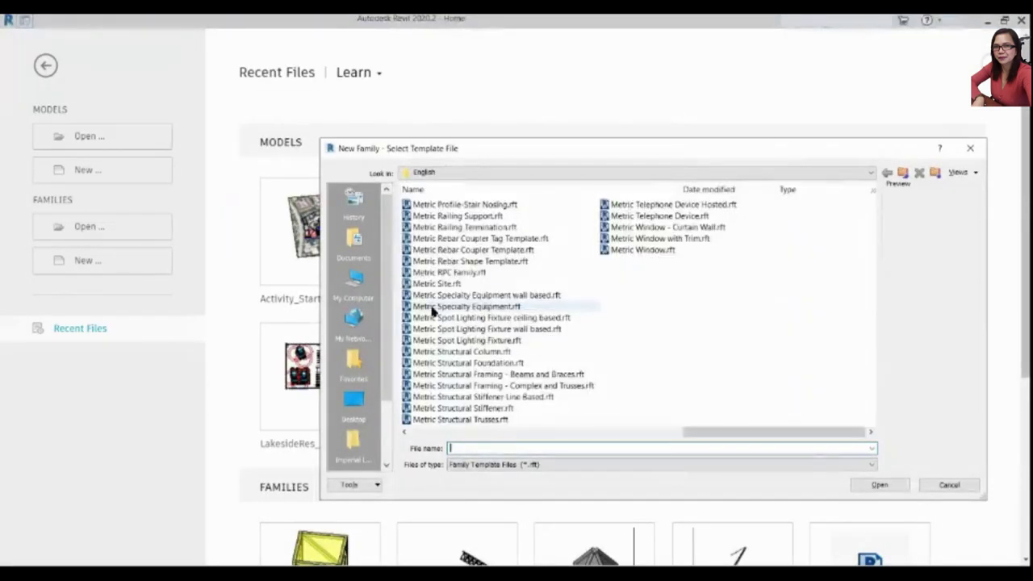
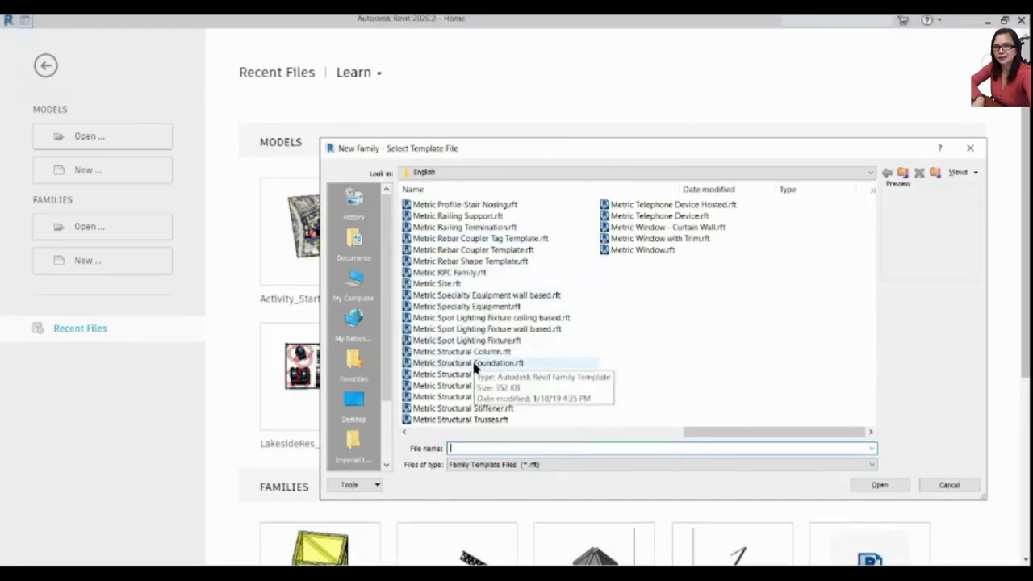
Start a new family from the Metric Site template and close the Tools4BIM add-in panel
click(437, 285)
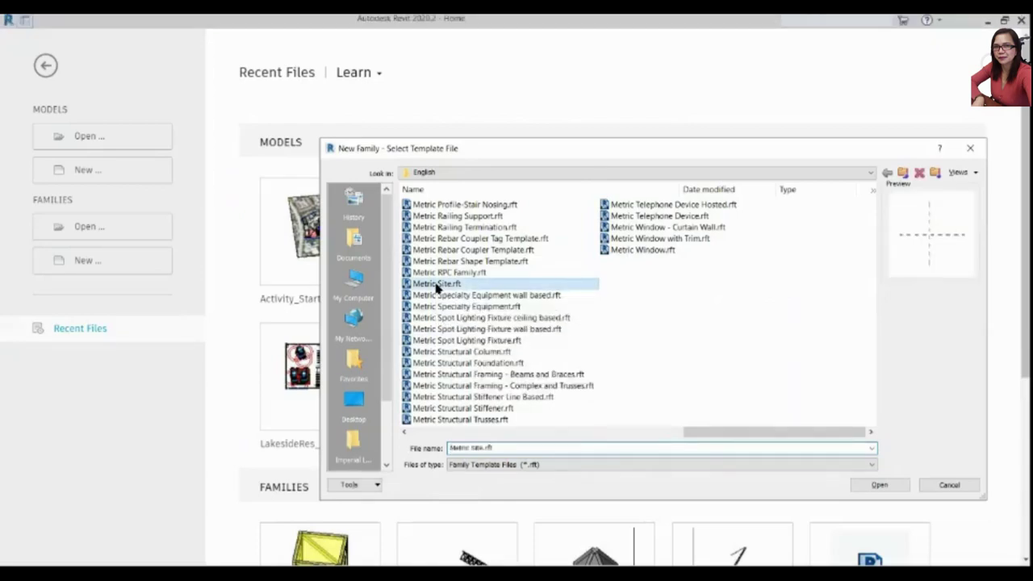
click(879, 485)
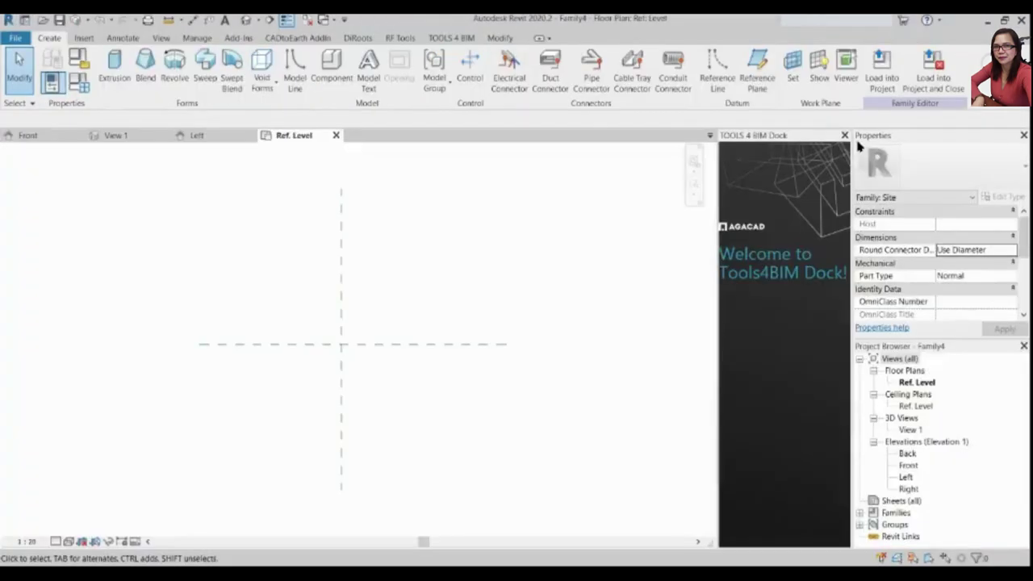
click(845, 135)
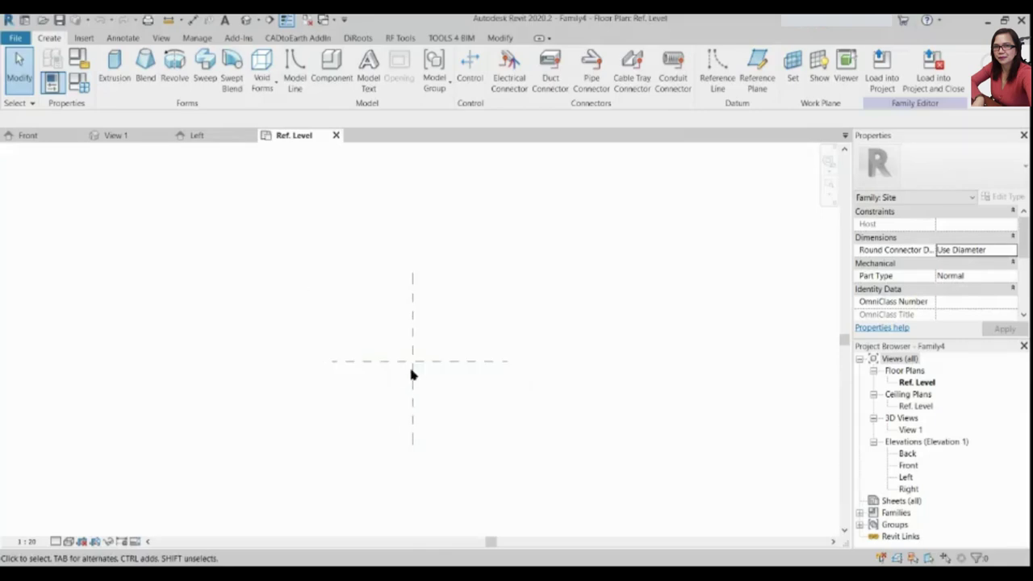
scroll(348, 396, up, 1)
Insert the Hoist.png reference image into the Ref. Level plan view
click(84, 38)
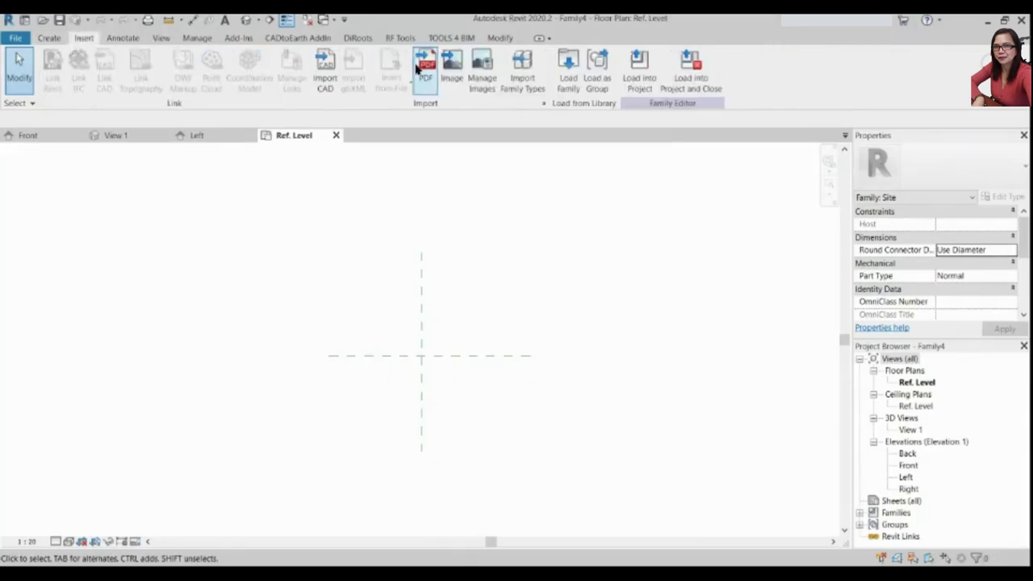
click(451, 68)
click(440, 204)
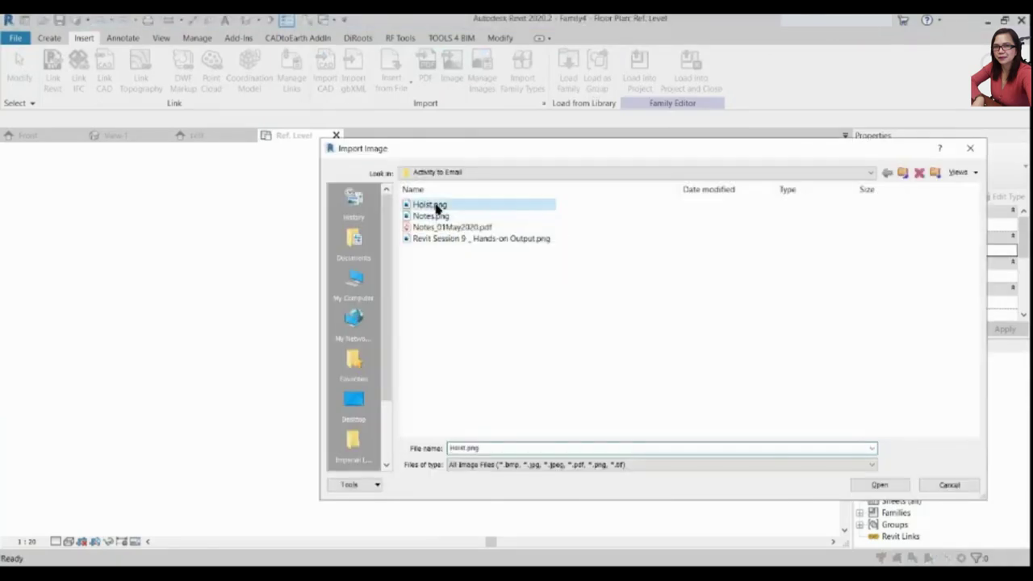
click(879, 484)
scroll(569, 412, up, 2)
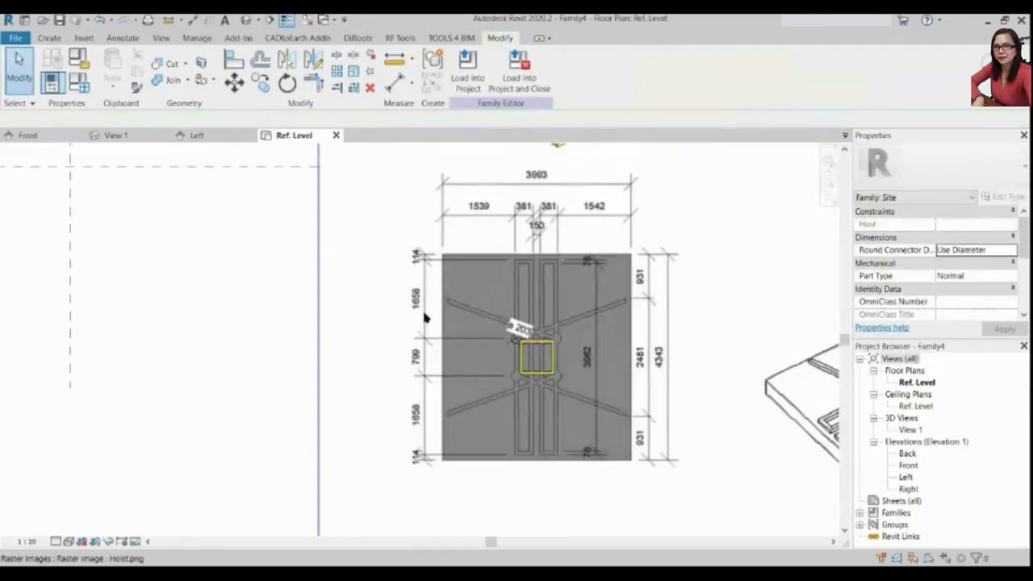
scroll(623, 291, down, 2)
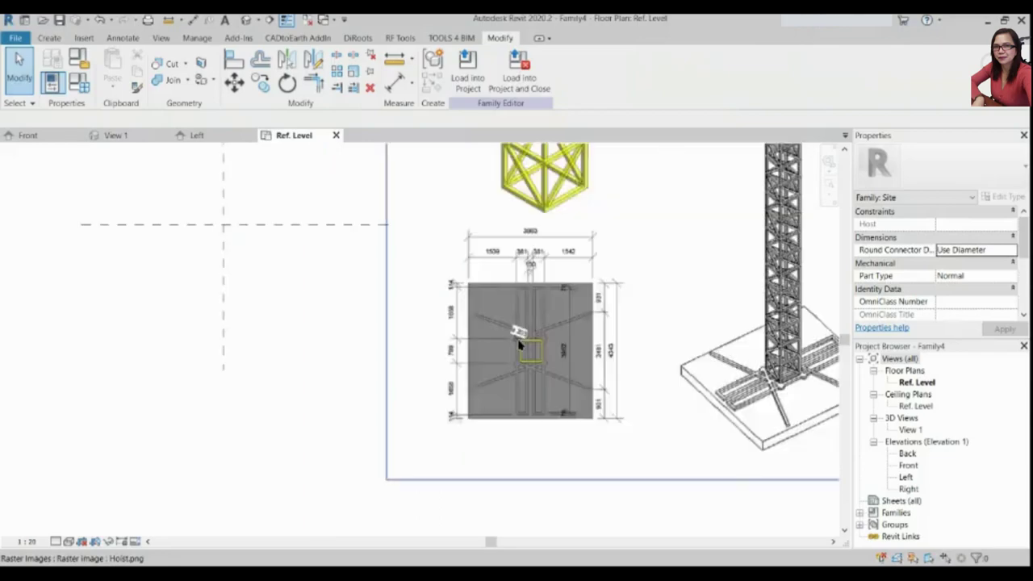
scroll(573, 319, down, 1)
scroll(371, 327, down, 1)
scroll(432, 296, up, 1)
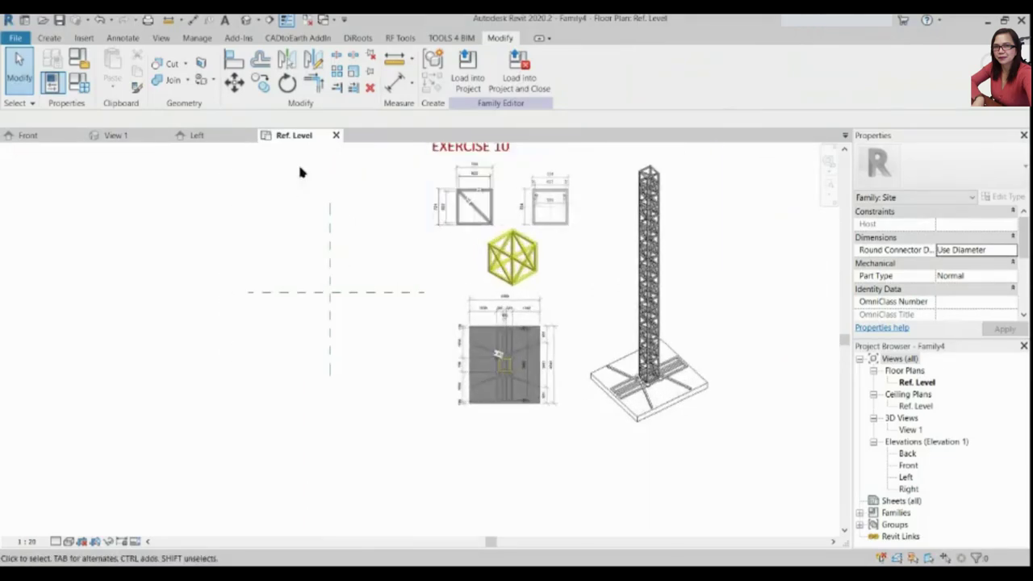
click(50, 38)
Start a new extrusion sketch for the base slab
click(106, 72)
scroll(473, 372, up, 3)
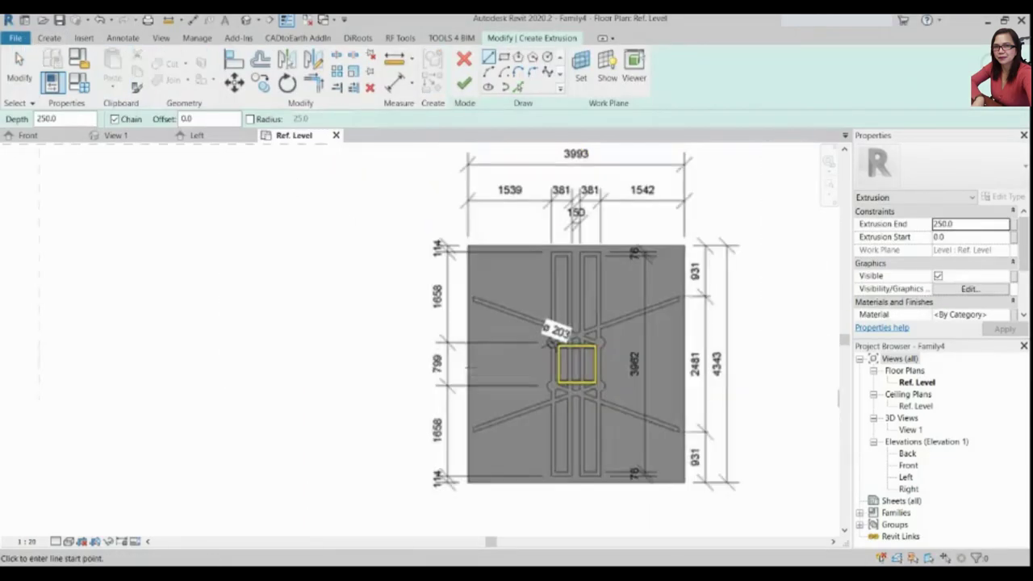
scroll(484, 347, down, 1)
scroll(516, 242, up, 1)
scroll(527, 220, up, 1)
scroll(527, 219, down, 3)
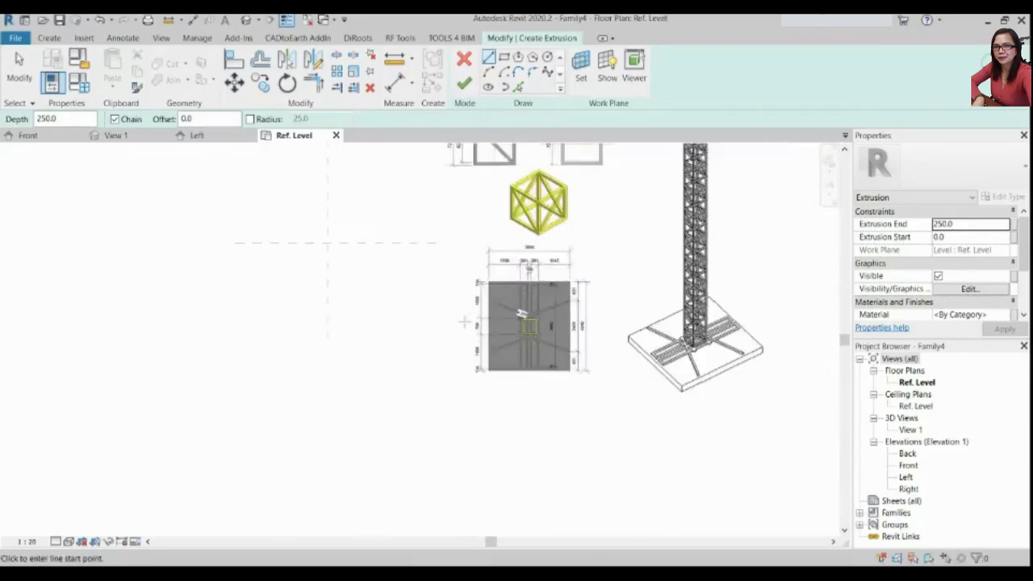
scroll(347, 274, up, 1)
key(Escape)
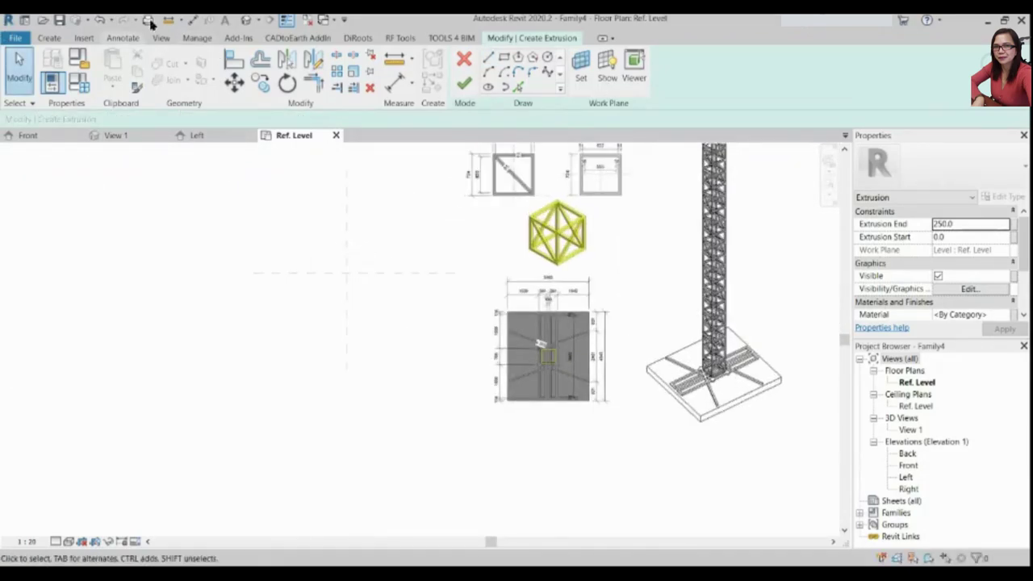
Draw a horizontal reference plane in the Ref. Level plan
click(49, 37)
click(754, 72)
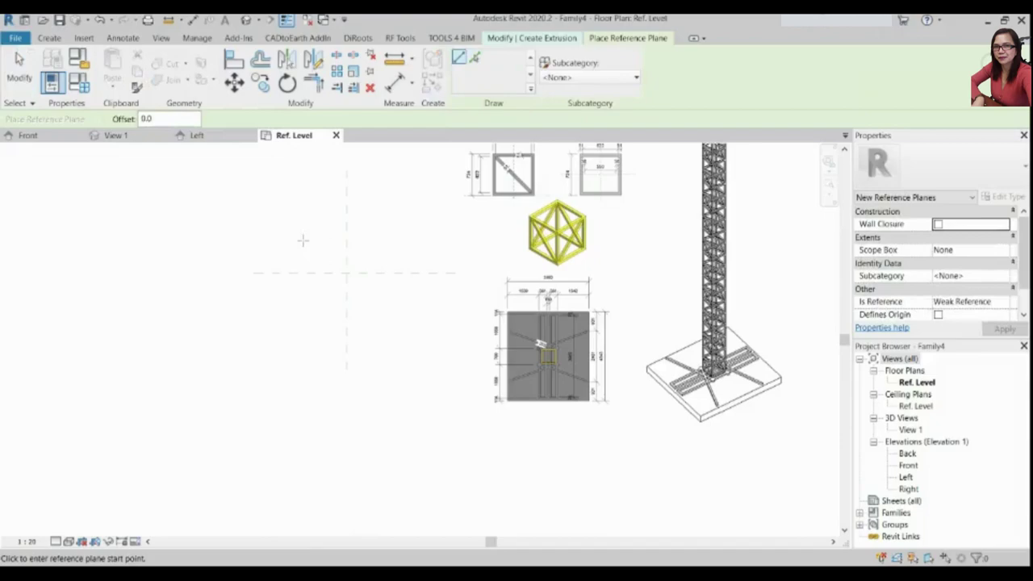
scroll(302, 240, up, 1)
click(260, 205)
click(487, 205)
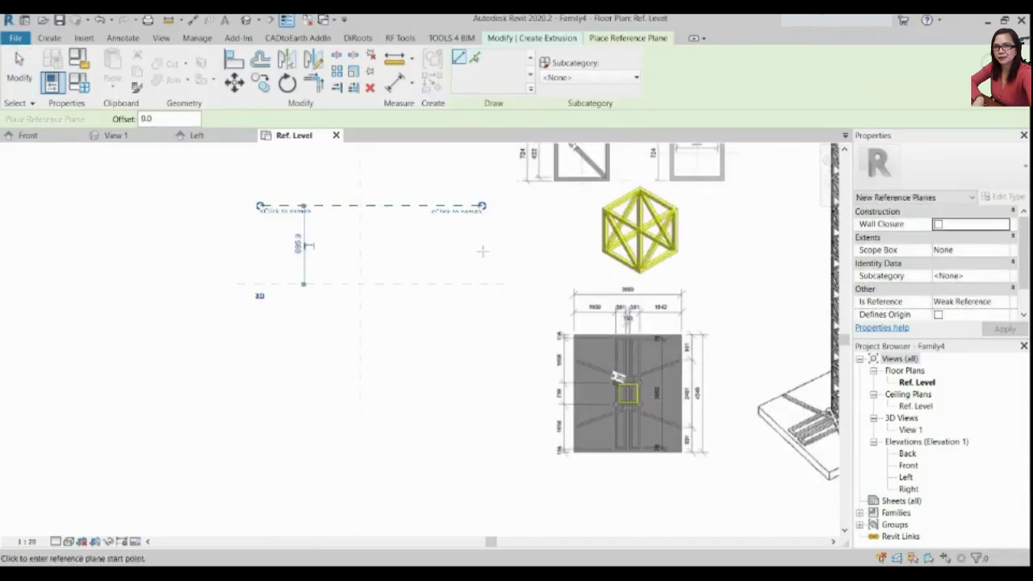
key(Escape)
click(250, 379)
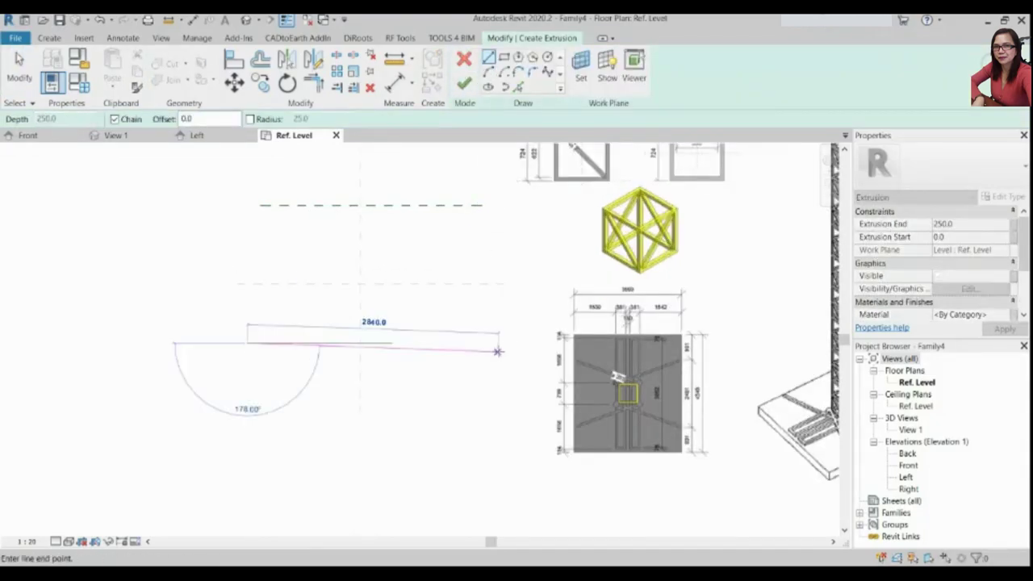
key(Escape)
key(Escape)
click(415, 206)
click(331, 347)
scroll(331, 347, down, 3)
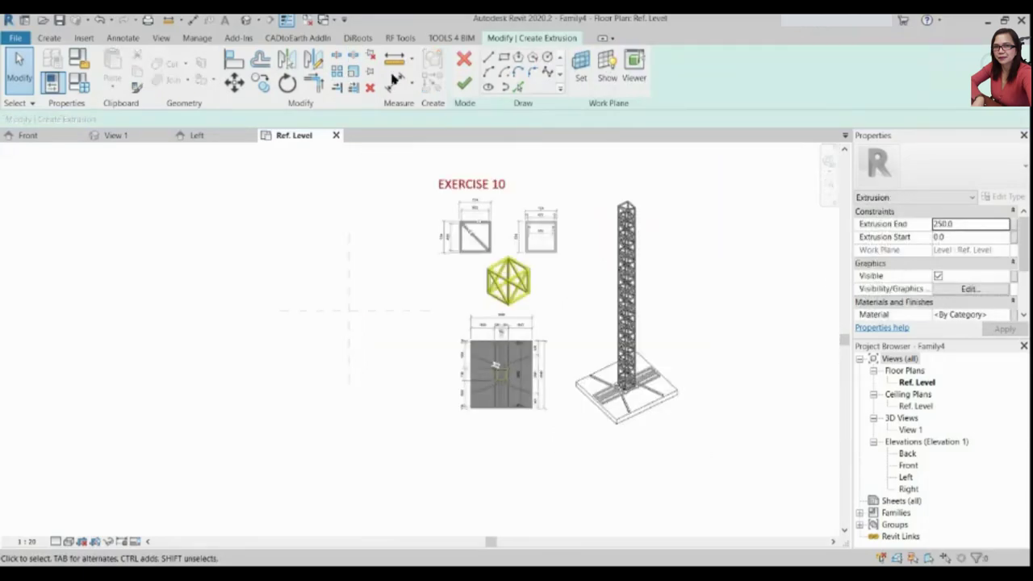
Sketch a rectangular slab outline
click(504, 63)
click(288, 274)
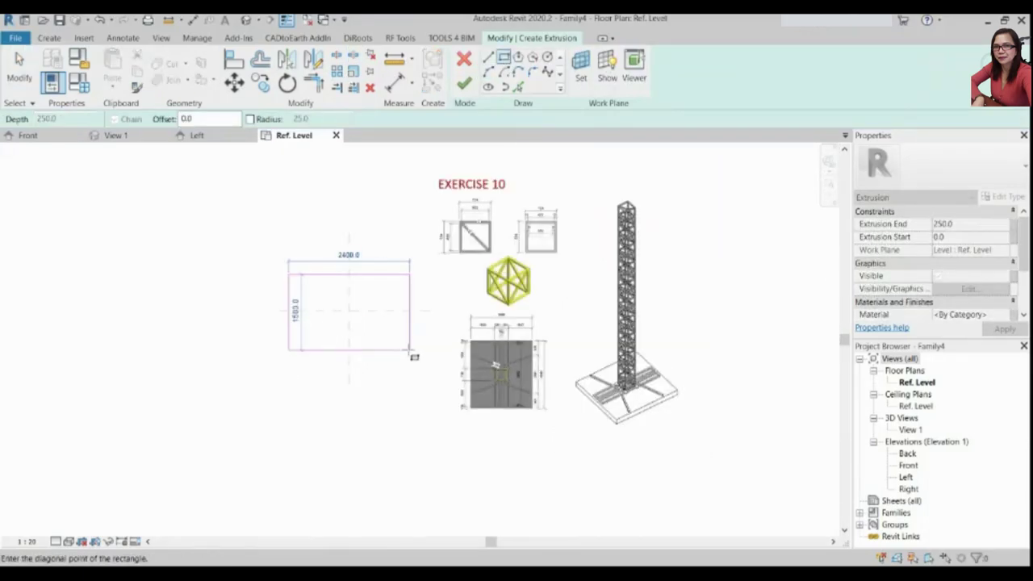
click(410, 350)
key(Escape)
scroll(384, 312, up, 3)
scroll(384, 311, up, 1)
scroll(384, 312, down, 2)
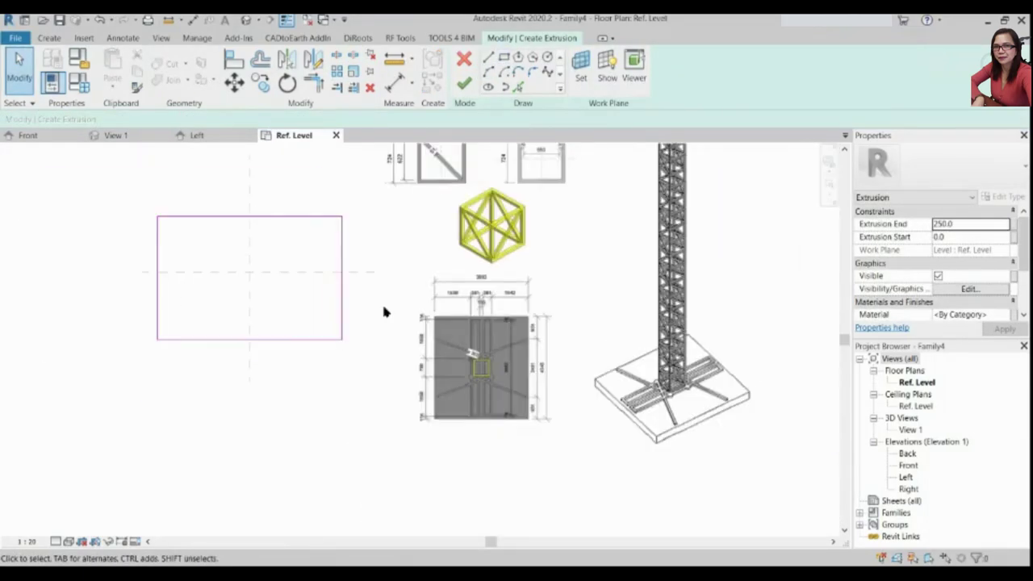
Edit the outline's temporary width and height dimensions to make the slab square, height 4400
click(342, 244)
click(249, 348)
text(339)
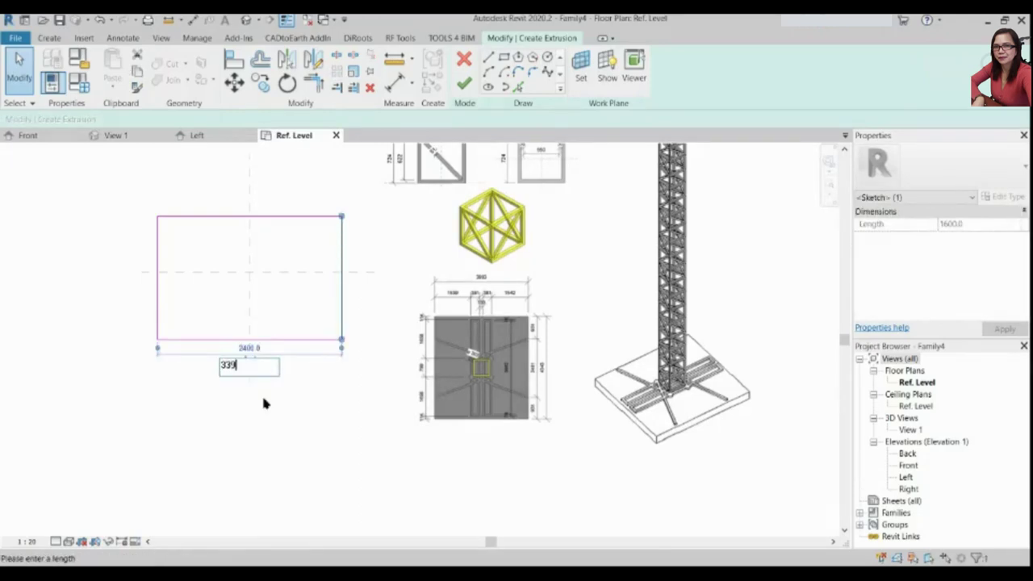
key(BackSpace)
key(BackSpace)
key(BackSpace)
text(400)
key(Return)
click(398, 399)
scroll(397, 399, up, 1)
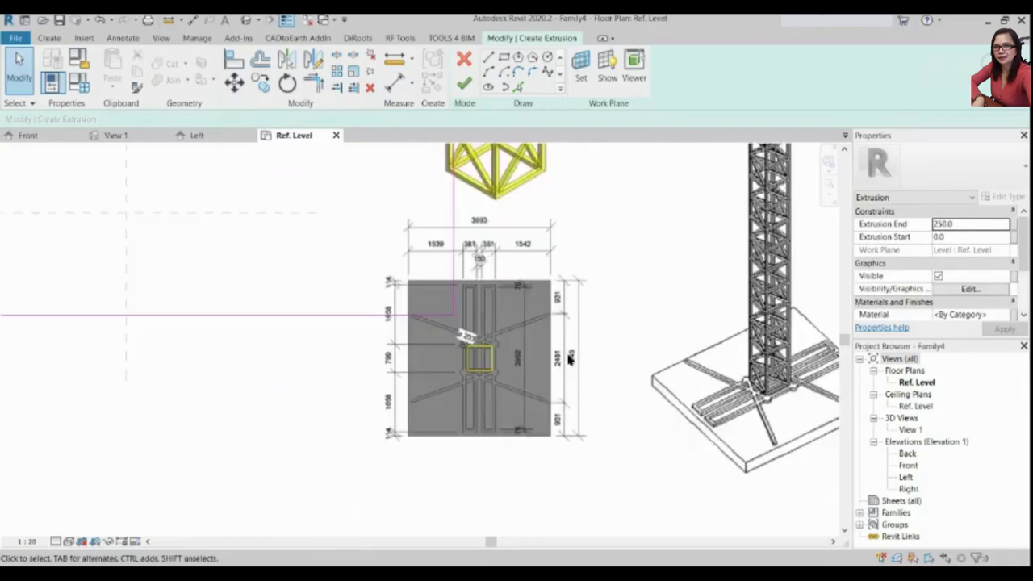
scroll(376, 340, down, 1)
click(281, 304)
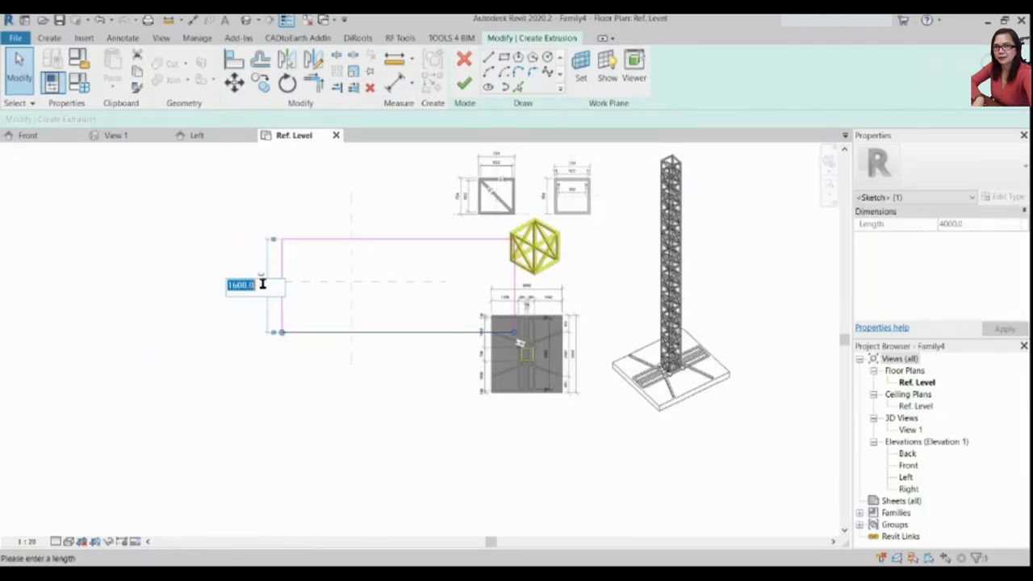
text(4400)
key(Return)
scroll(283, 313, down, 2)
click(470, 414)
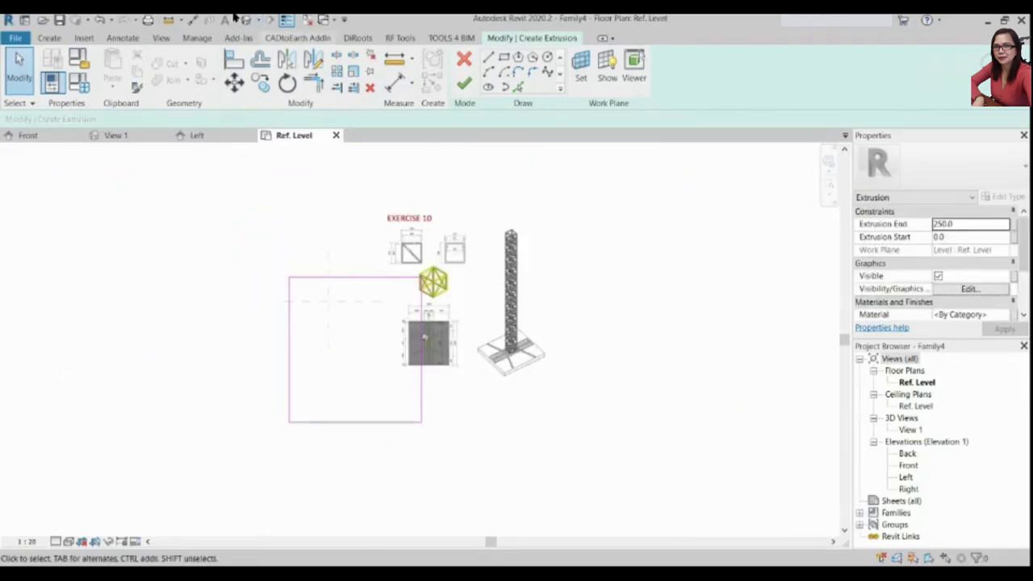
Move the outline onto the centre reference planes, finish the extrusion, and shift the hoist image right
drag(274, 251, 431, 442)
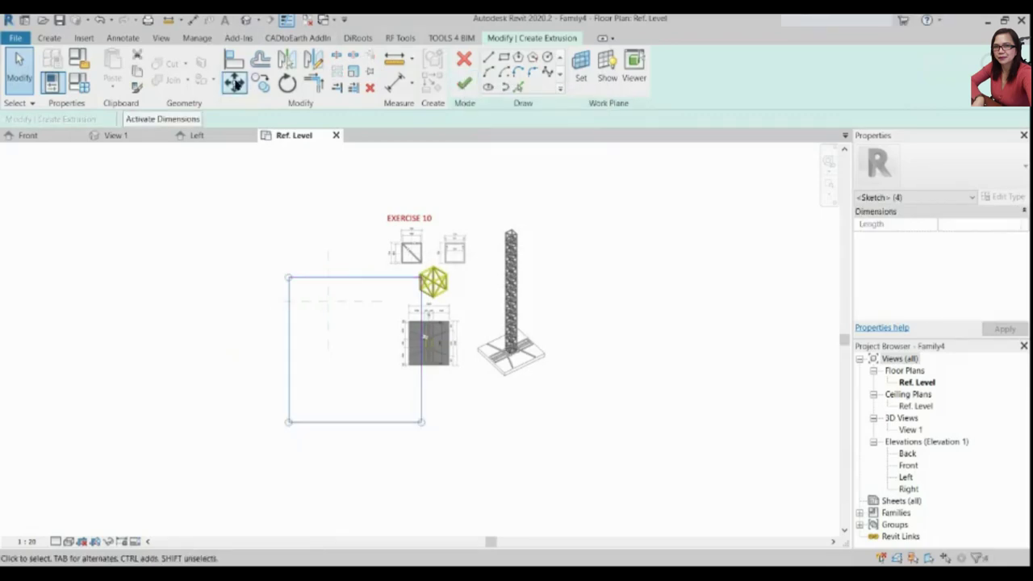
click(234, 83)
key(Escape)
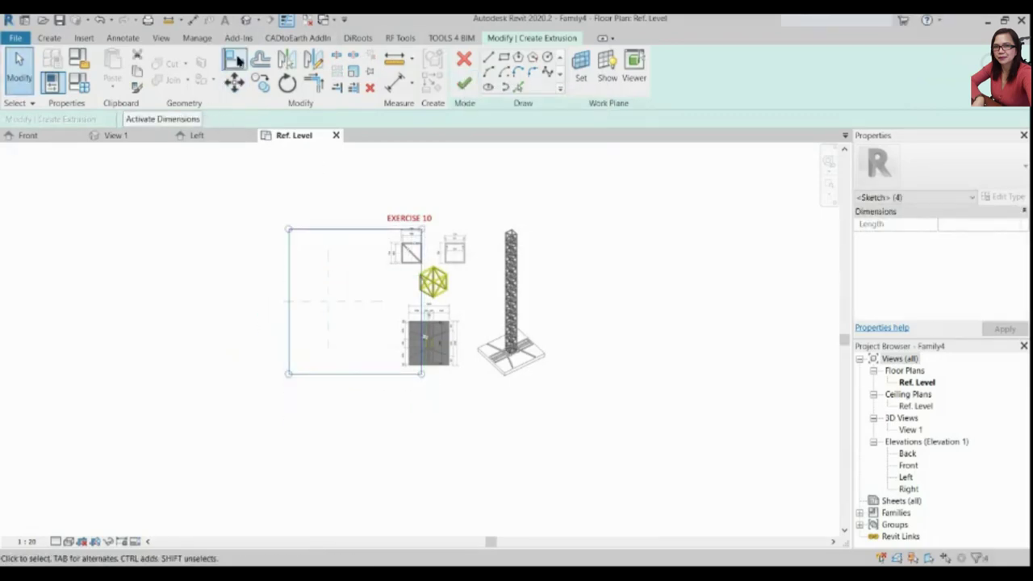
click(234, 83)
click(356, 230)
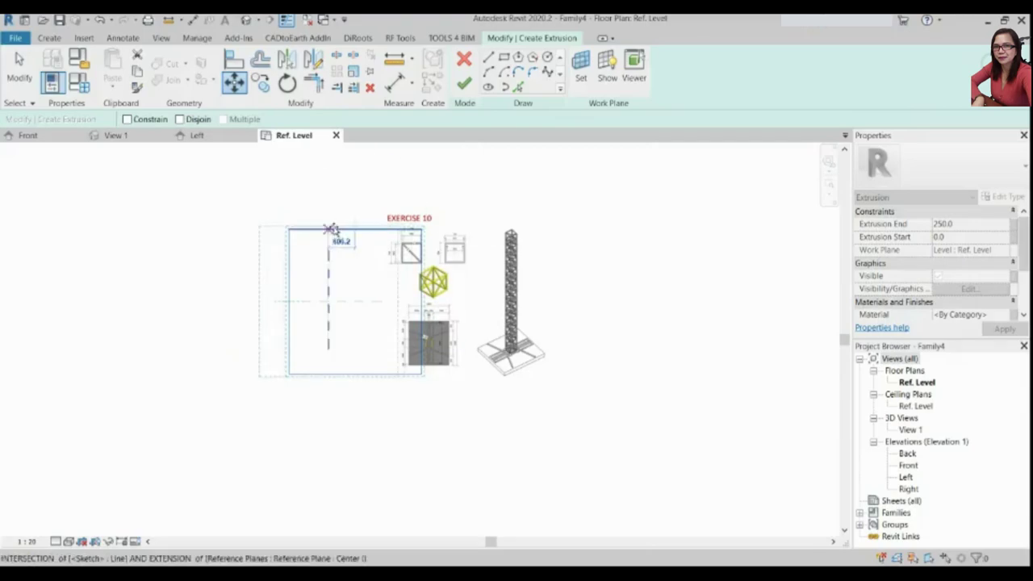
click(328, 230)
click(469, 87)
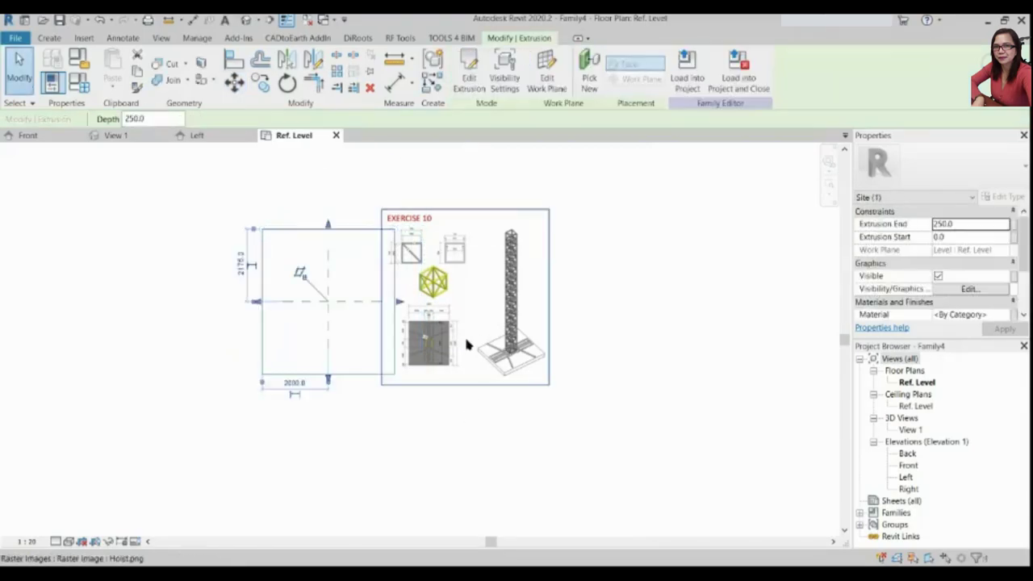
drag(452, 355, 529, 353)
Deselect the image and tile the open views side by side with WT
click(529, 420)
scroll(578, 369, up, 2)
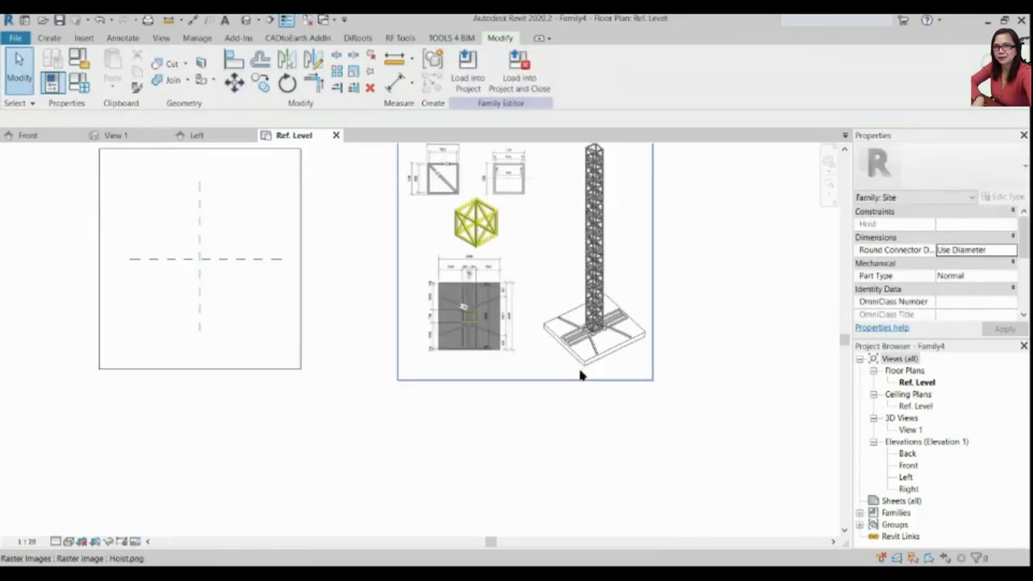
scroll(605, 353, up, 3)
scroll(426, 329, down, 4)
scroll(241, 309, down, 2)
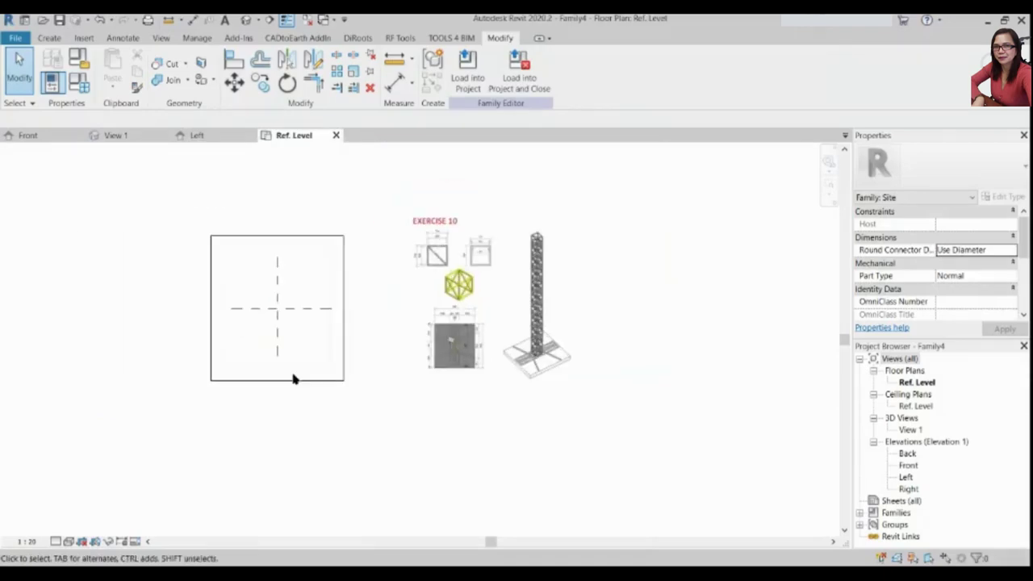
key(w)
key(t)
scroll(200, 224, down, 3)
scroll(266, 493, down, 2)
scroll(242, 476, up, 2)
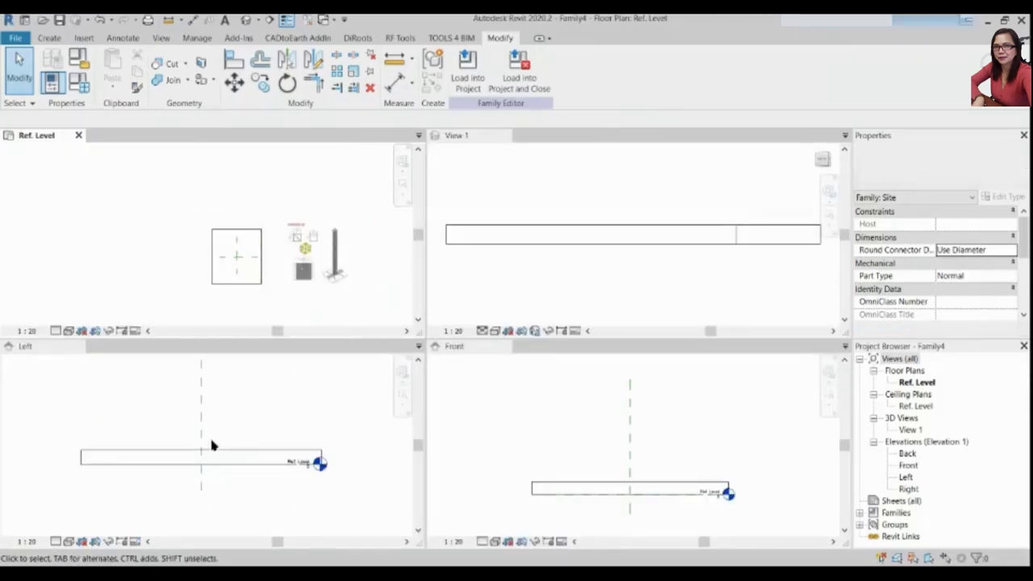
scroll(172, 504, up, 1)
scroll(110, 461, up, 1)
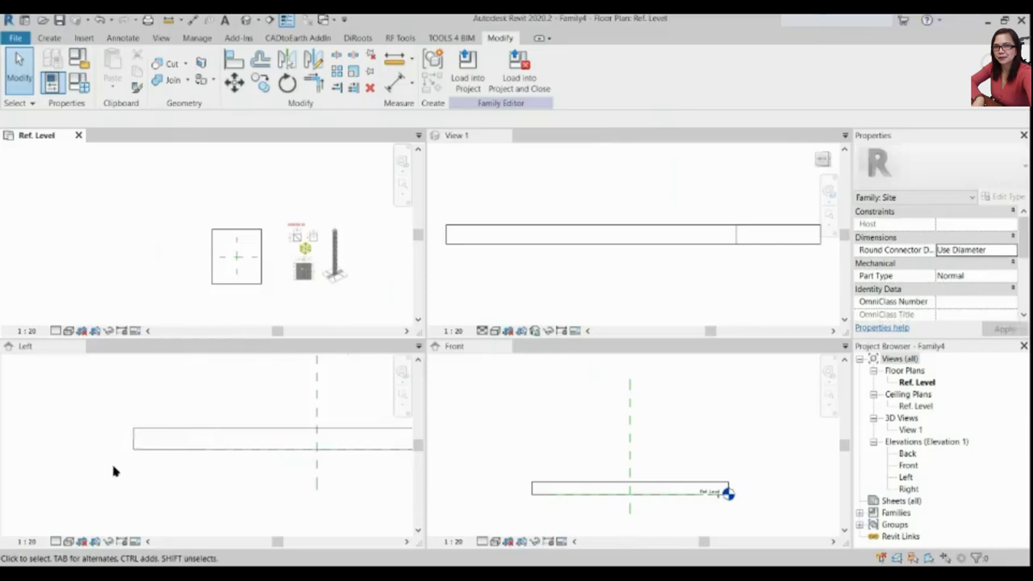
Draw a 2900 mm reference line above the slab in the Left elevation
click(49, 38)
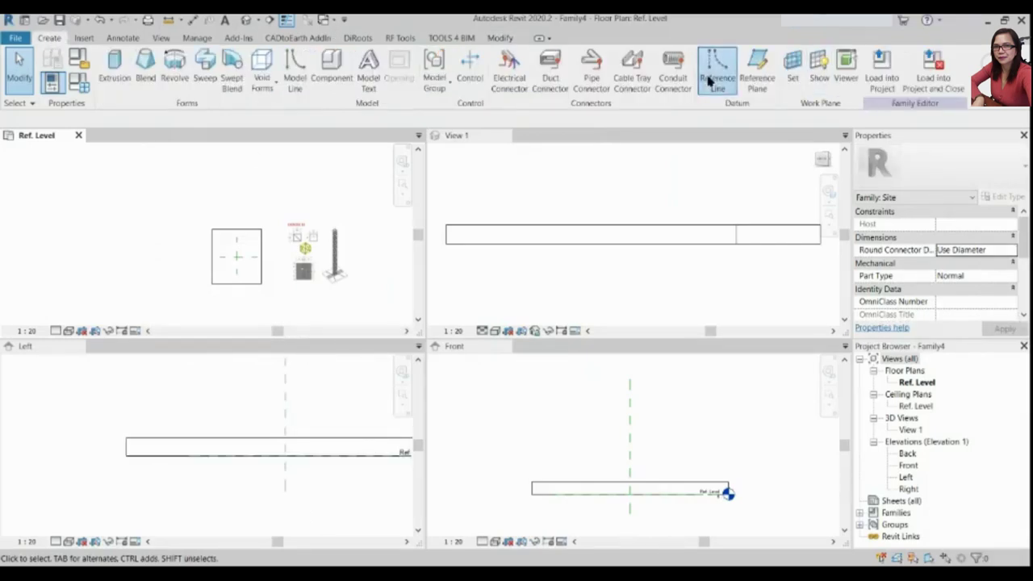
click(708, 78)
click(136, 420)
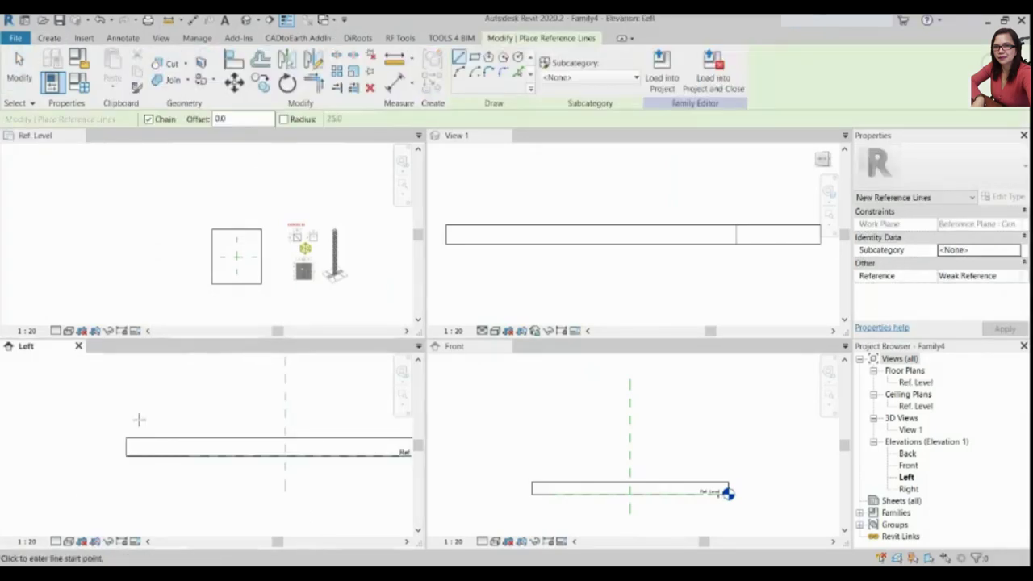
scroll(287, 427, up, 1)
click(272, 419)
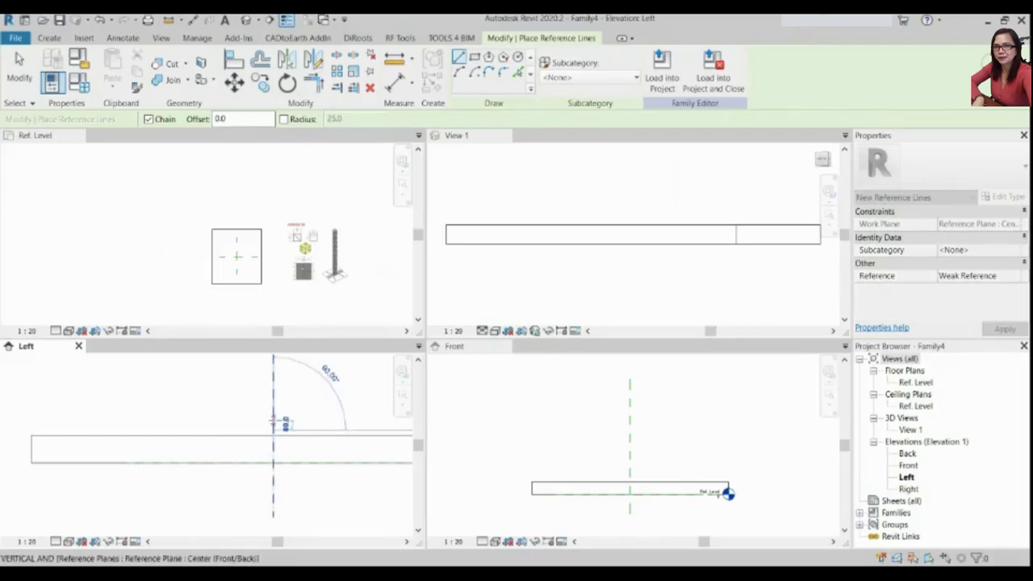
scroll(144, 422, down, 2)
click(143, 423)
key(Escape)
key(Escape)
scroll(143, 423, up, 1)
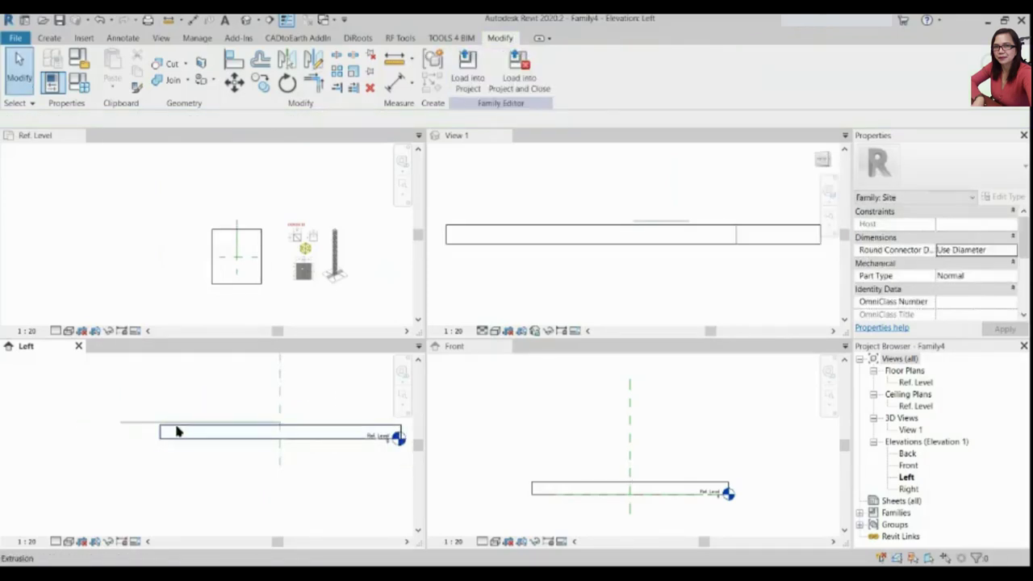
click(125, 428)
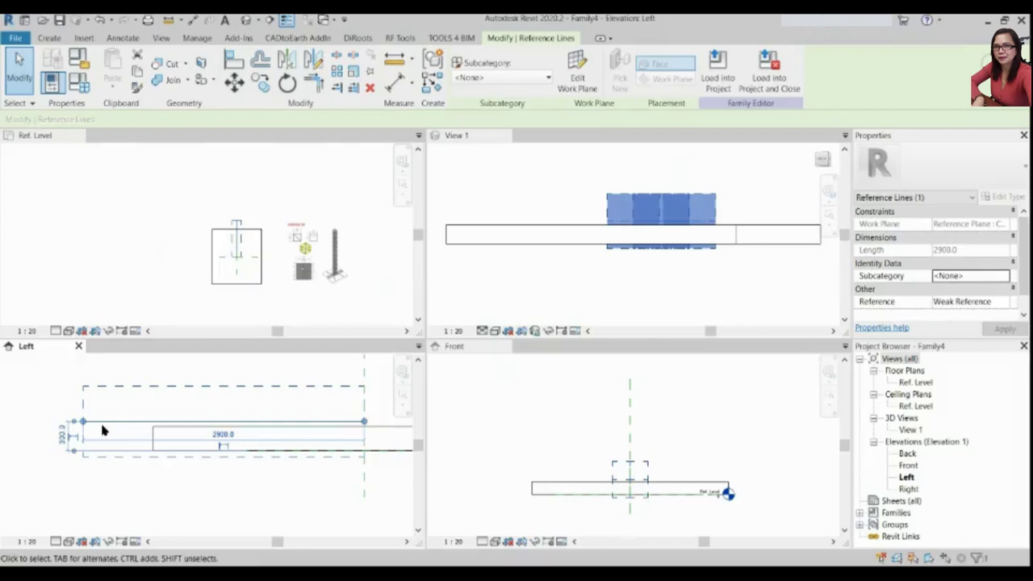
scroll(102, 434, down, 2)
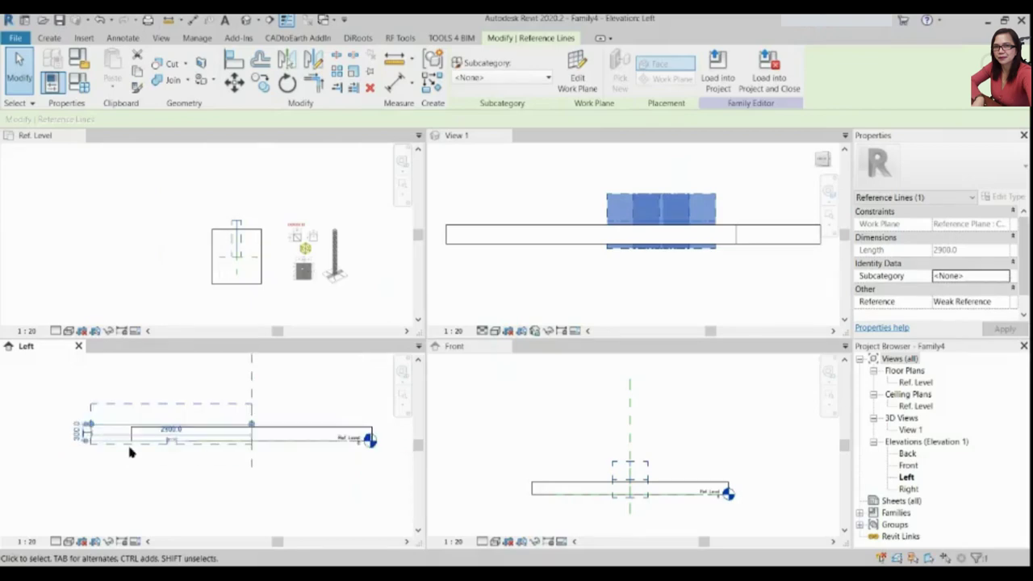
click(194, 496)
Align the slab's top edge onto the reference line with AL
key(a)
key(l)
scroll(179, 438, up, 1)
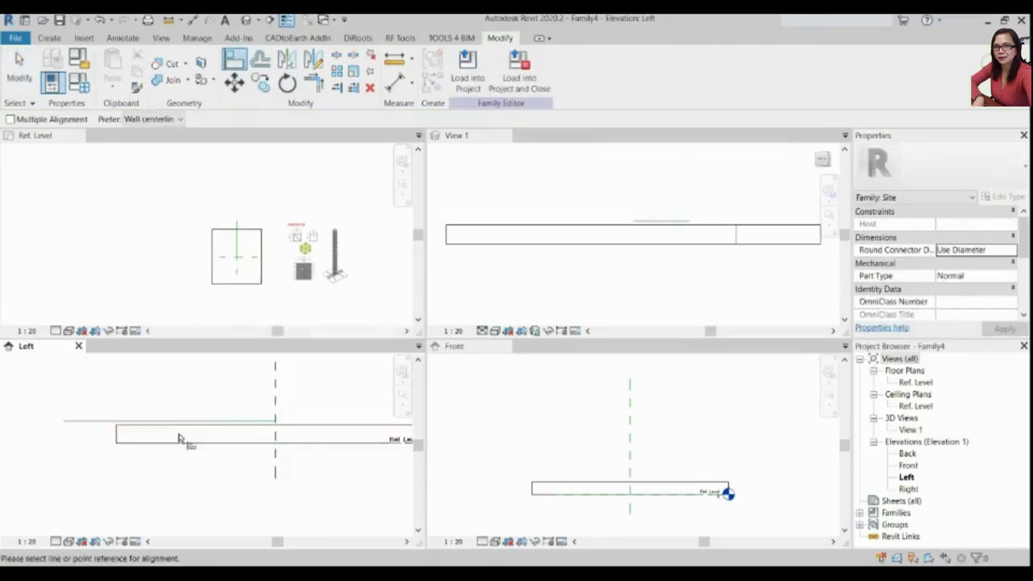
click(270, 420)
click(292, 426)
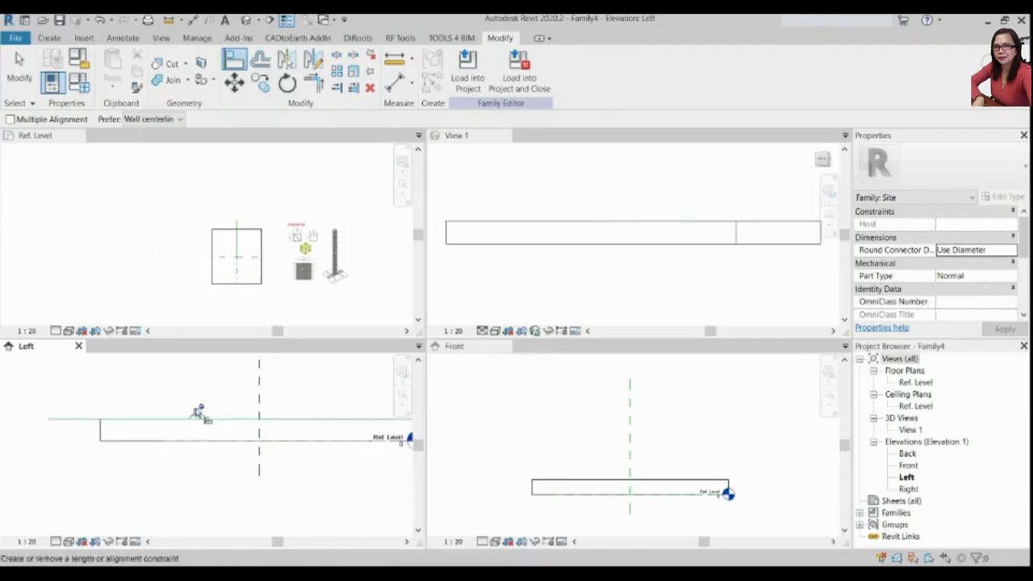
scroll(266, 477, down, 2)
key(Escape)
key(Escape)
scroll(250, 271, up, 2)
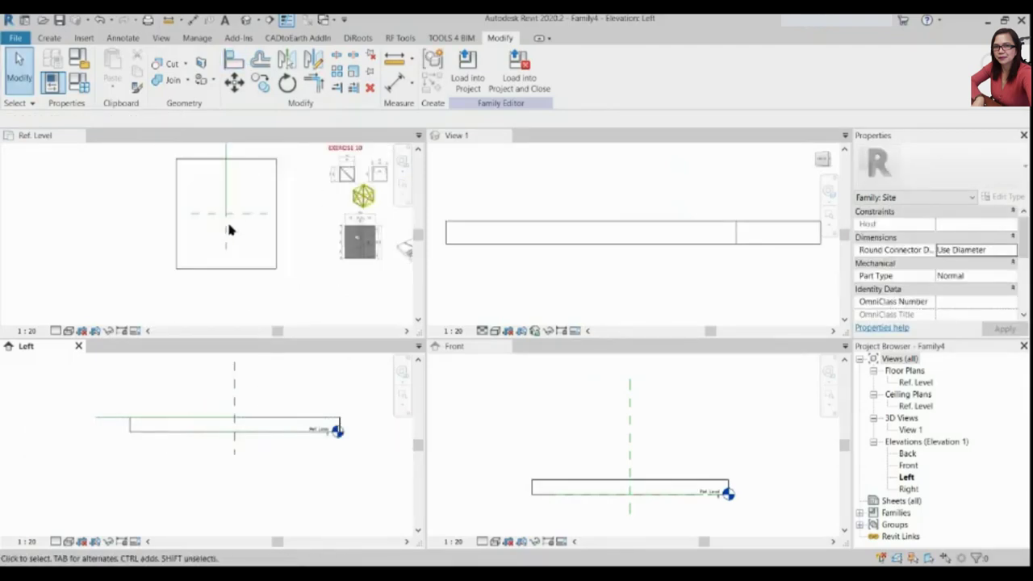
middle_drag(359, 242, 274, 238)
scroll(275, 234, up, 2)
scroll(278, 201, up, 2)
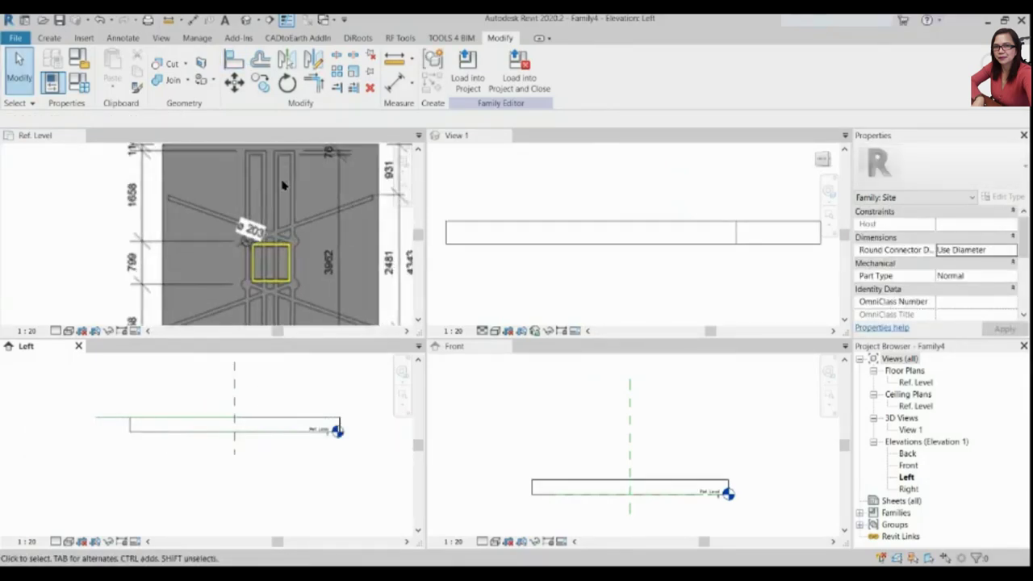
scroll(282, 185, down, 2)
scroll(270, 206, up, 2)
scroll(260, 221, down, 2)
scroll(254, 233, up, 2)
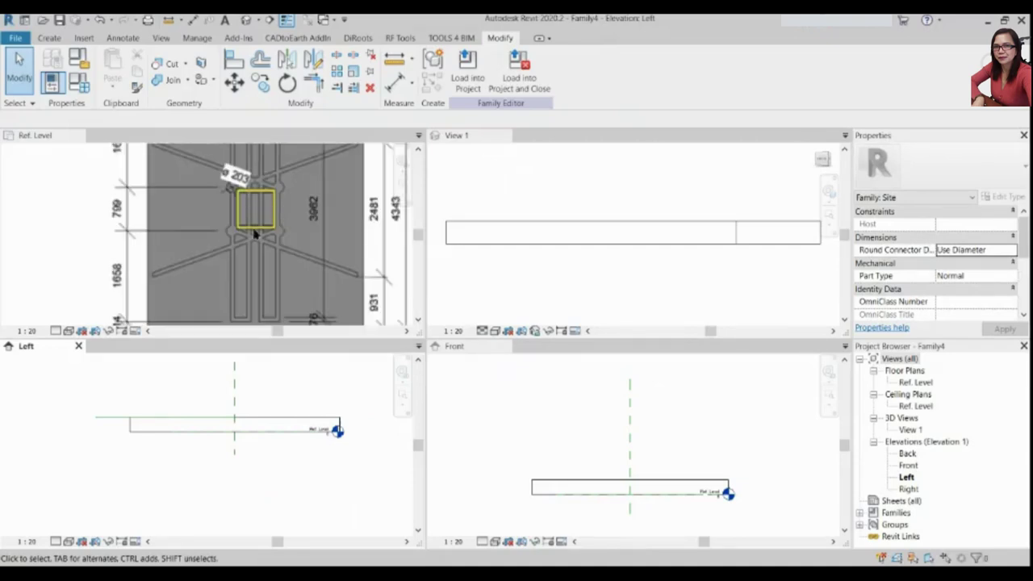
scroll(275, 228, down, 2)
scroll(218, 230, down, 2)
scroll(278, 214, up, 1)
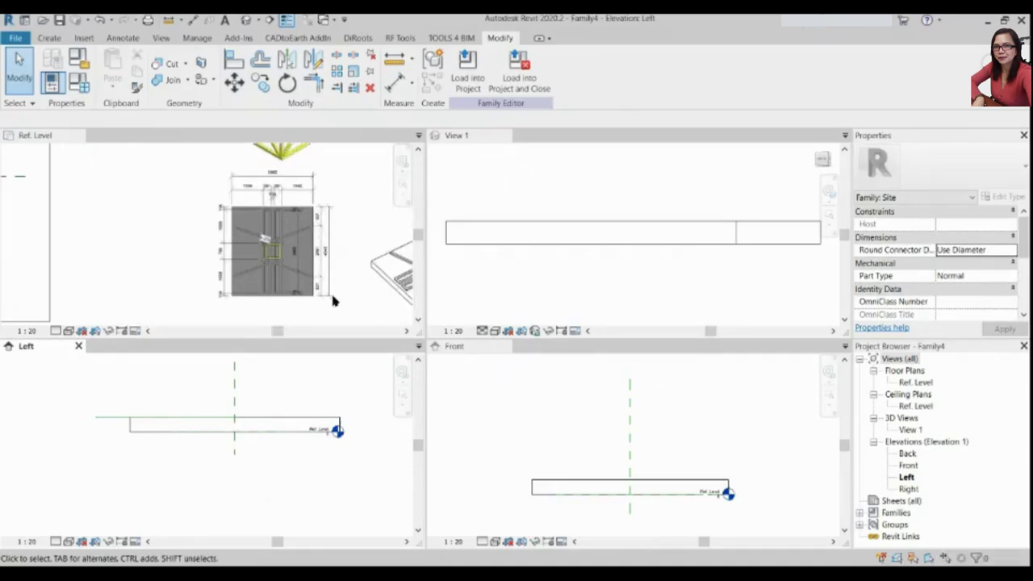
scroll(332, 300, up, 2)
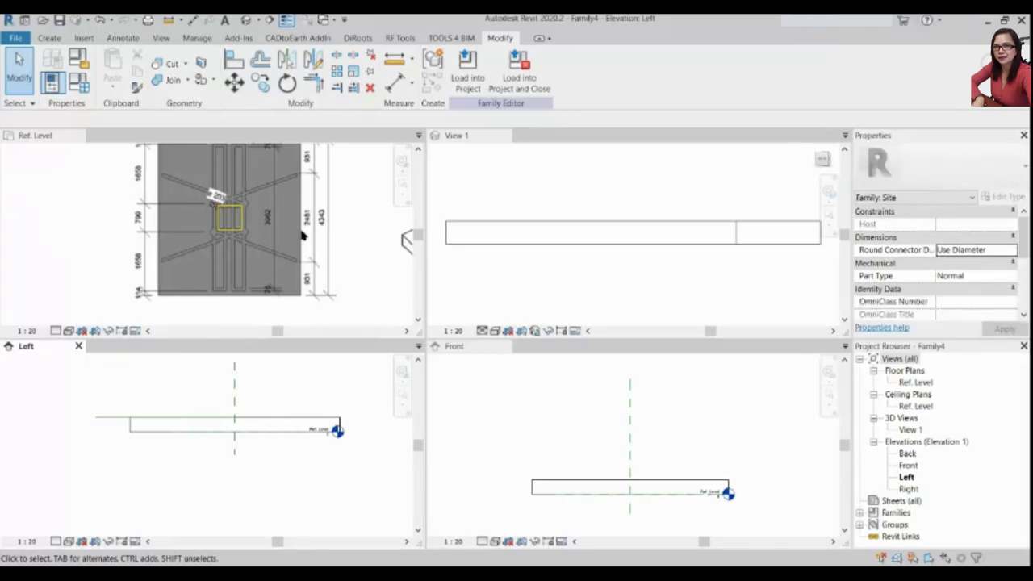
scroll(307, 236, down, 2)
scroll(313, 239, up, 3)
scroll(295, 236, down, 1)
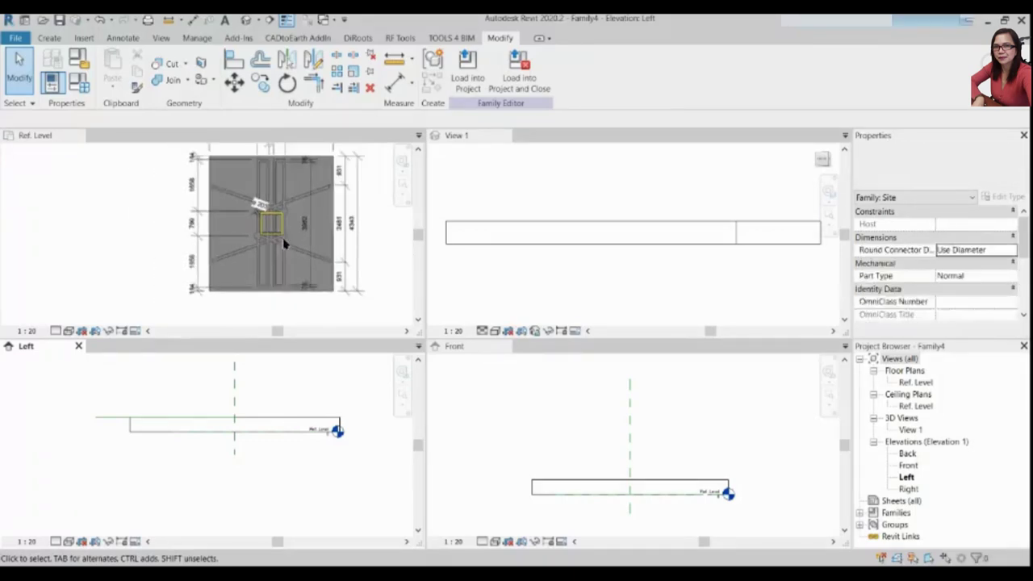
scroll(279, 237, down, 1)
scroll(273, 246, up, 2)
scroll(260, 289, down, 2)
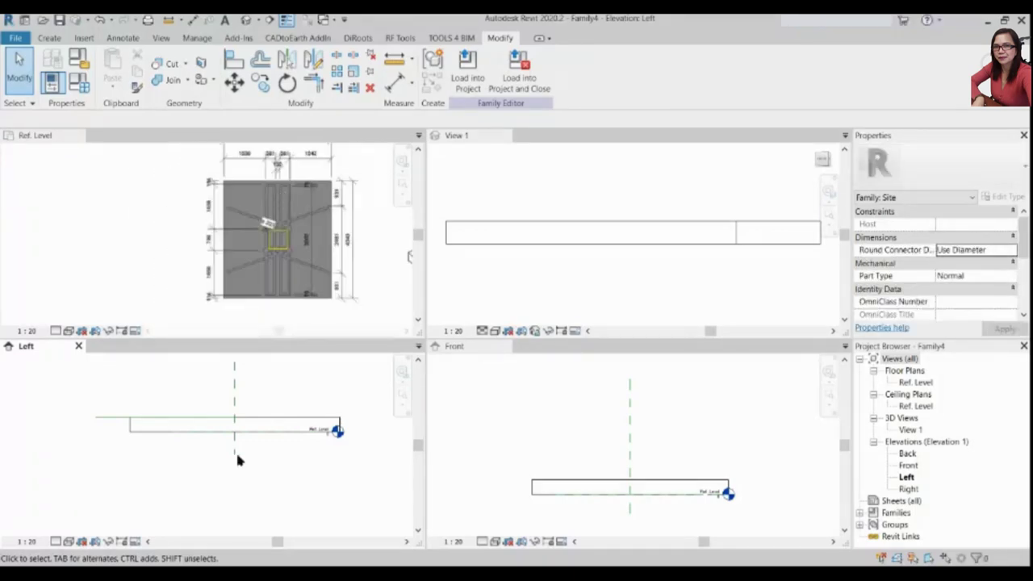
click(340, 427)
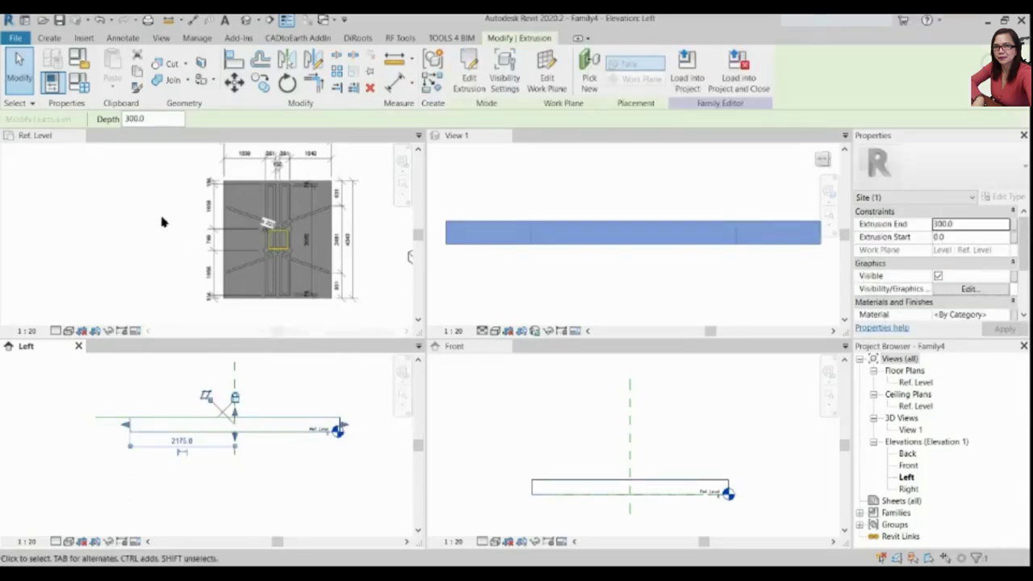
Select and inspect the existing reference line along the slab top in the Left elevation
click(246, 472)
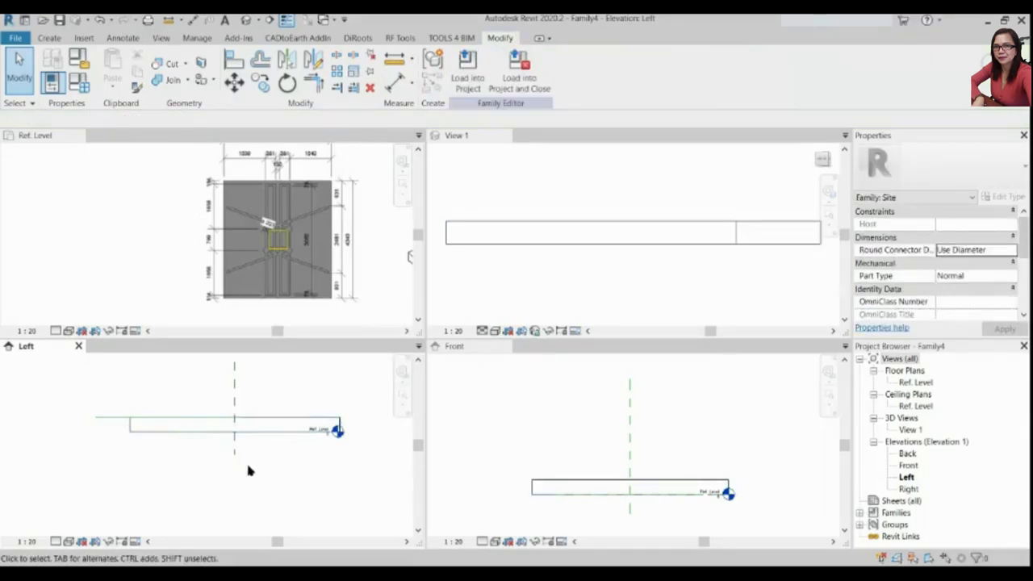
scroll(231, 451, up, 2)
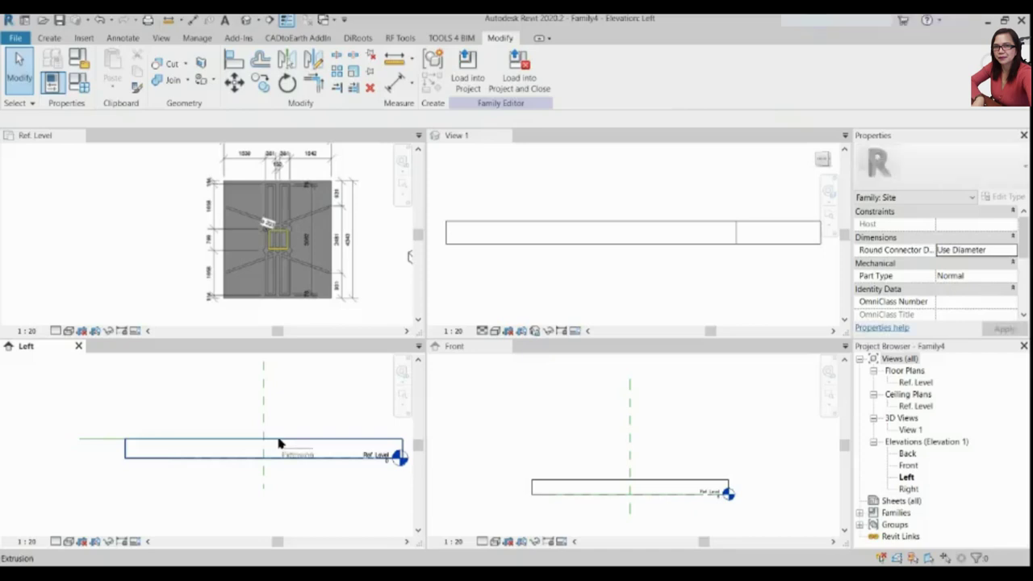
scroll(278, 238, up, 2)
scroll(124, 417, down, 2)
click(123, 421)
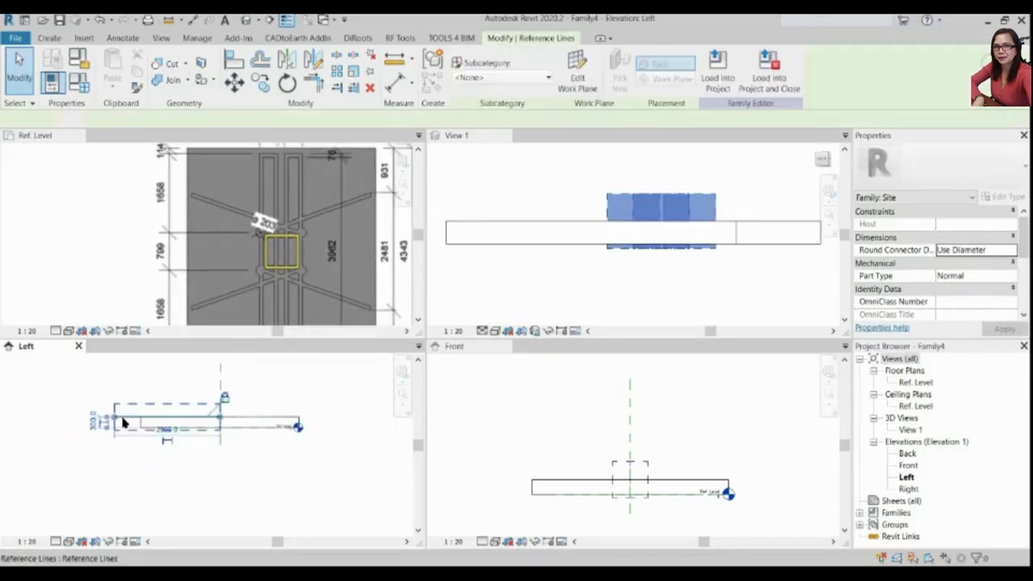
scroll(124, 421, up, 2)
scroll(138, 448, up, 1)
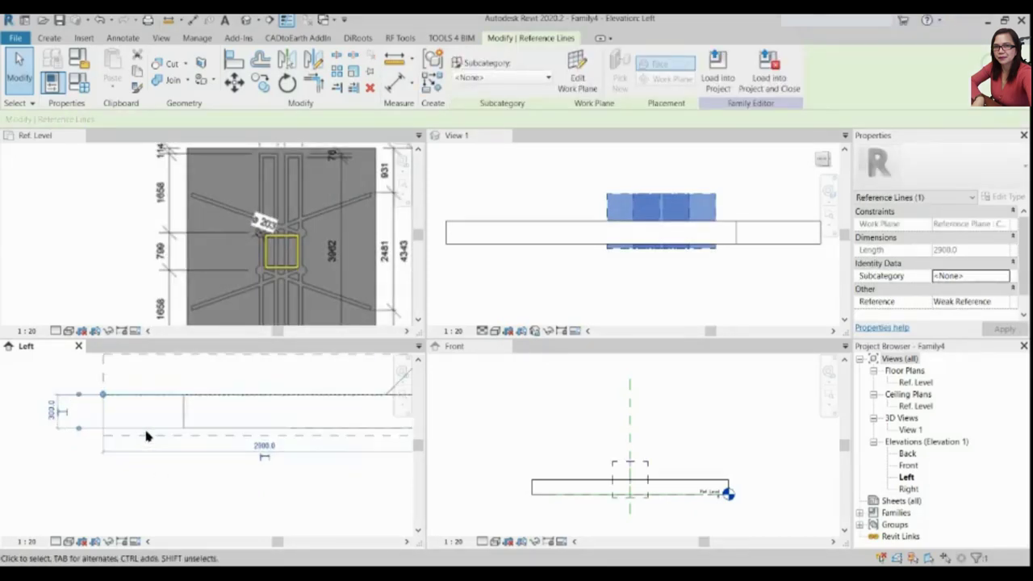
key(Escape)
click(113, 411)
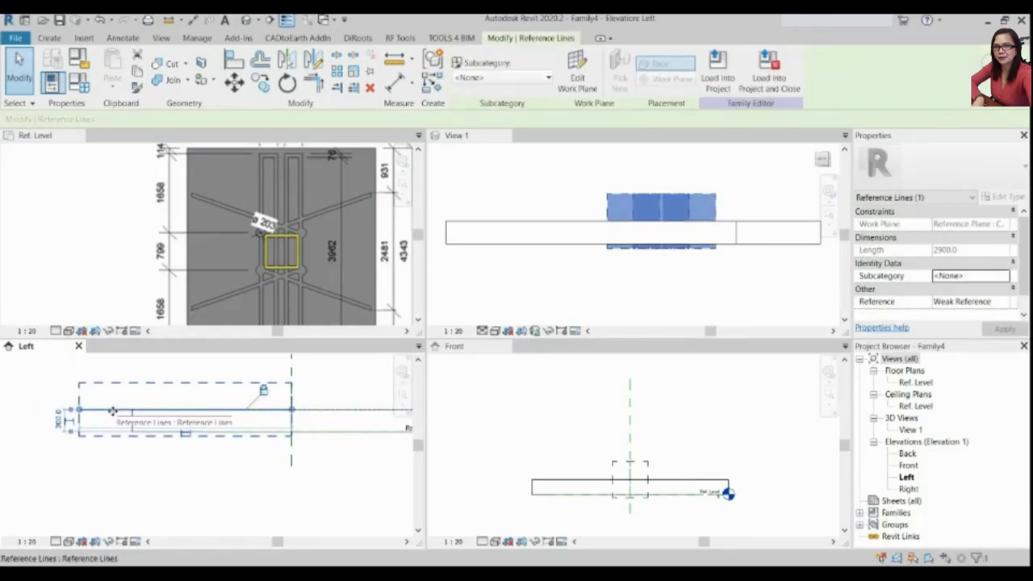
key(Escape)
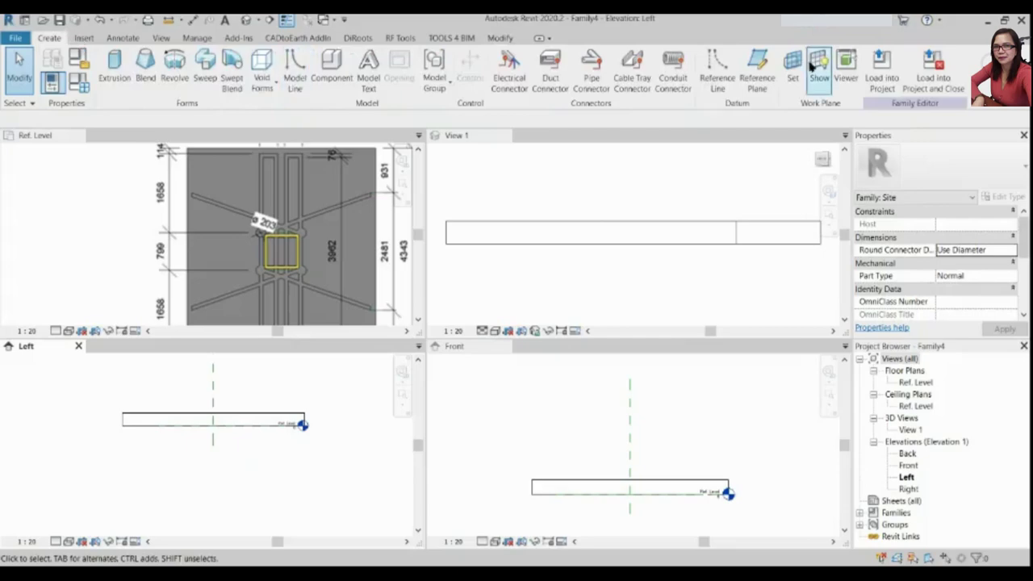
Draw a horizontal reference plane at the slab top and name it Top of Base
click(757, 63)
click(120, 412)
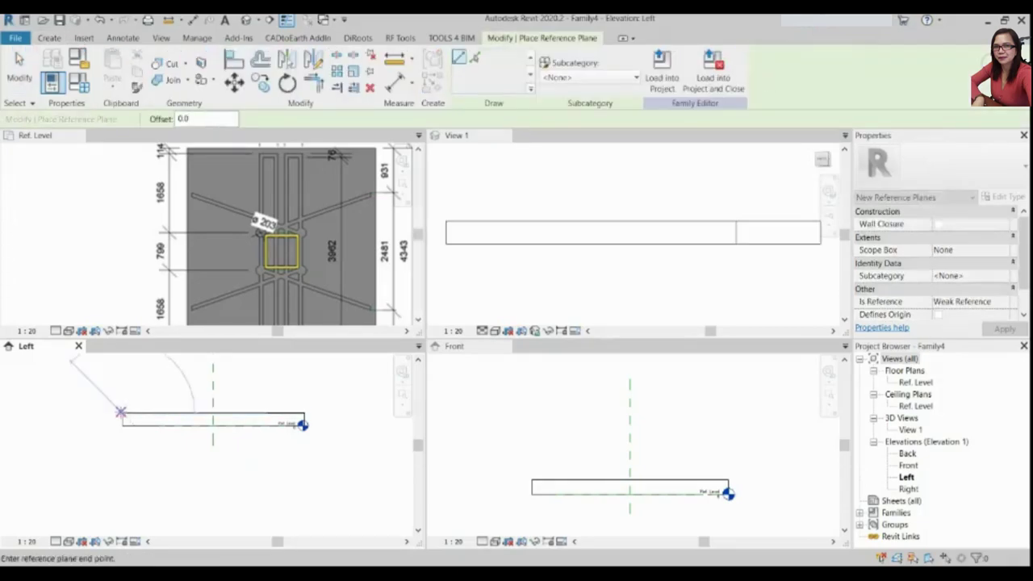
click(359, 413)
key(Escape)
scroll(347, 411, up, 2)
click(337, 410)
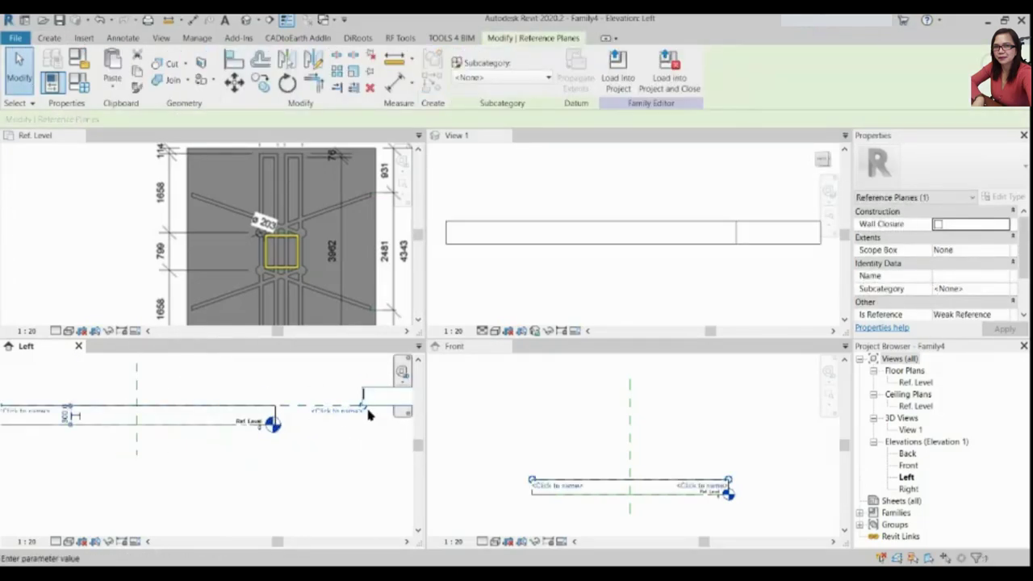
text(Top ofBase)
scroll(334, 450, down, 2)
key(Return)
key(Escape)
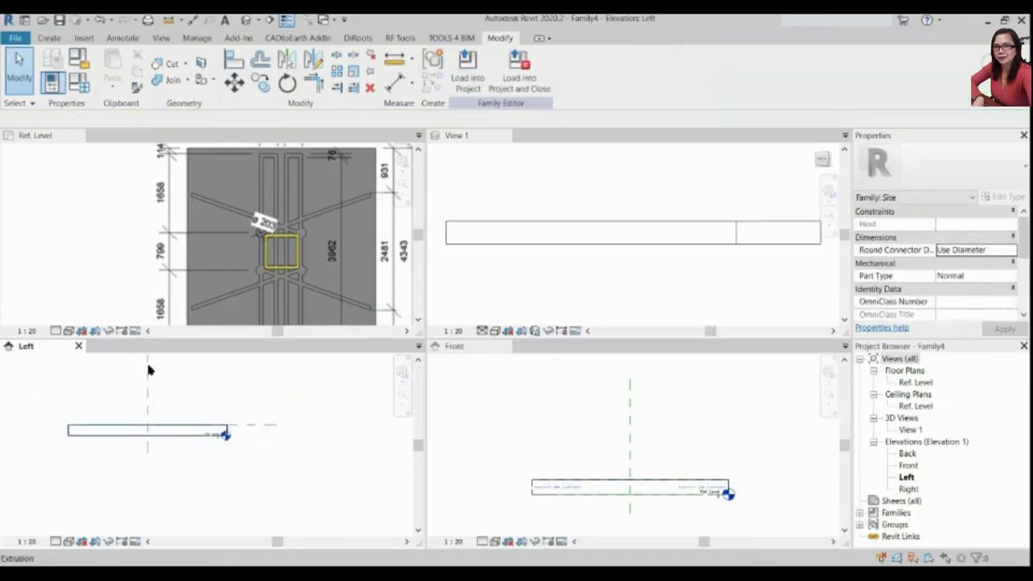
Pan back to the reference crosshair and zoom to fit the slab and hoist image in Ref. Level
scroll(237, 423, down, 2)
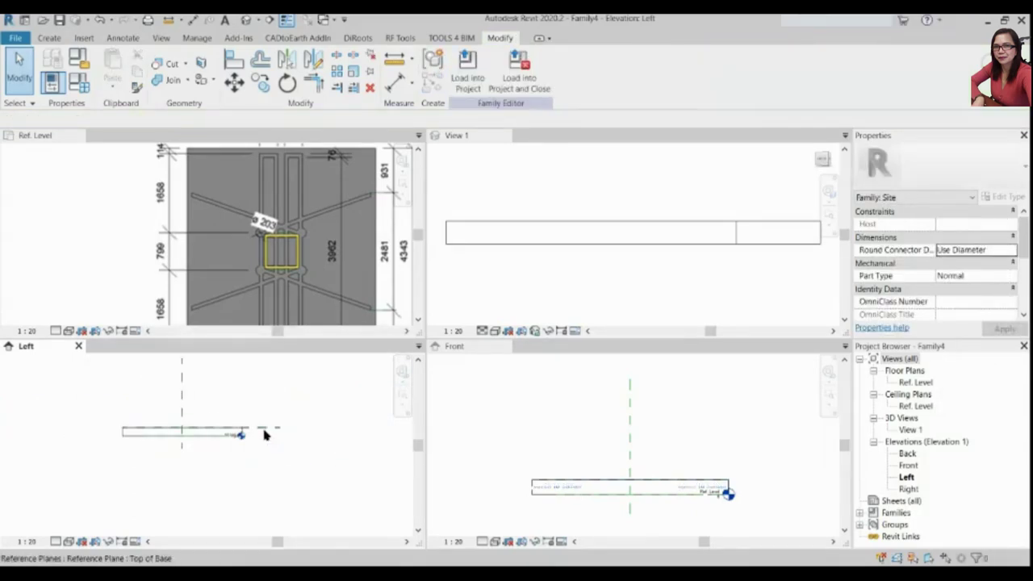
scroll(276, 242, down, 2)
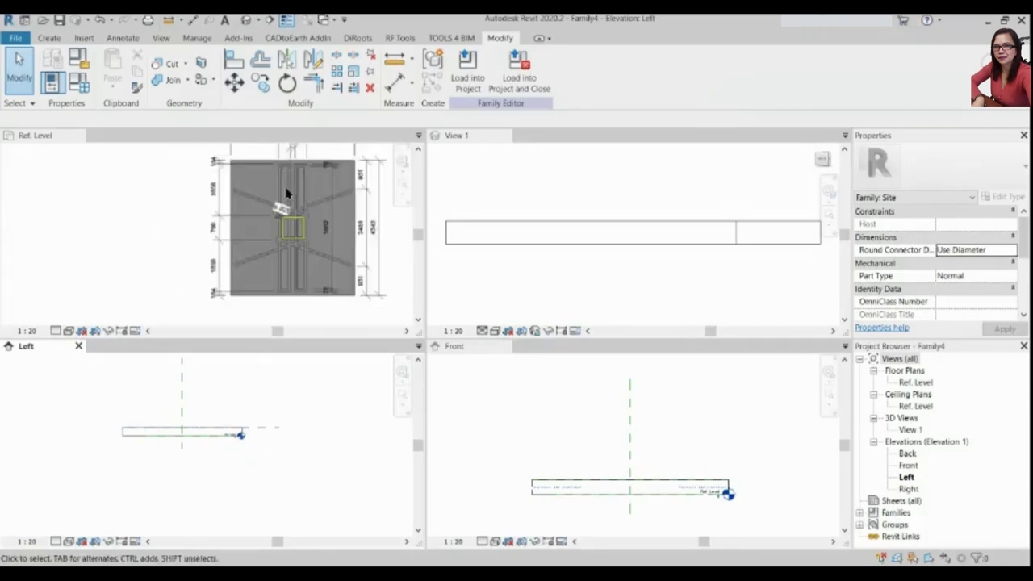
scroll(288, 247, up, 3)
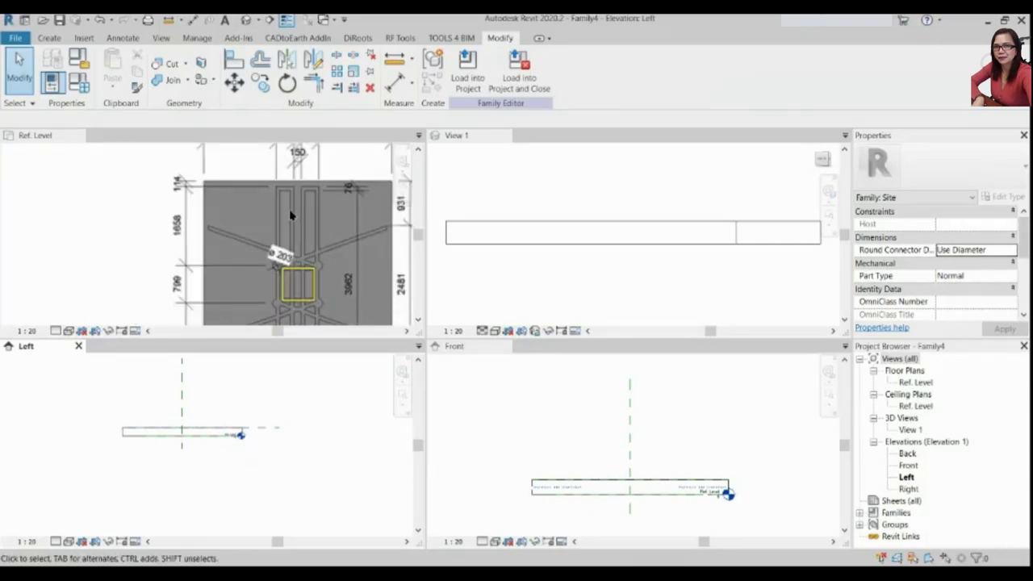
scroll(291, 215, down, 2)
scroll(277, 205, up, 1)
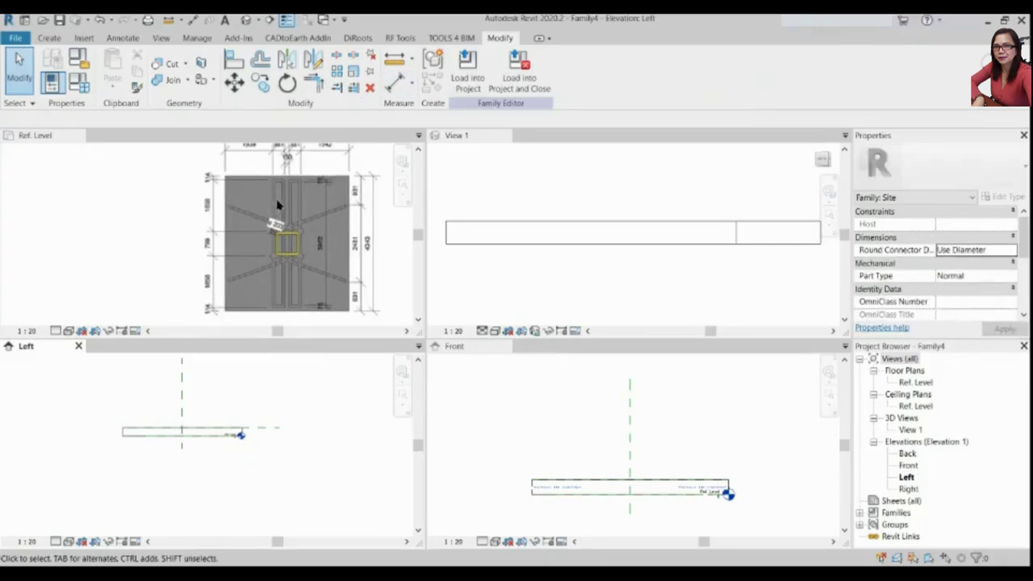
scroll(270, 204, down, 1)
scroll(270, 204, down, 3)
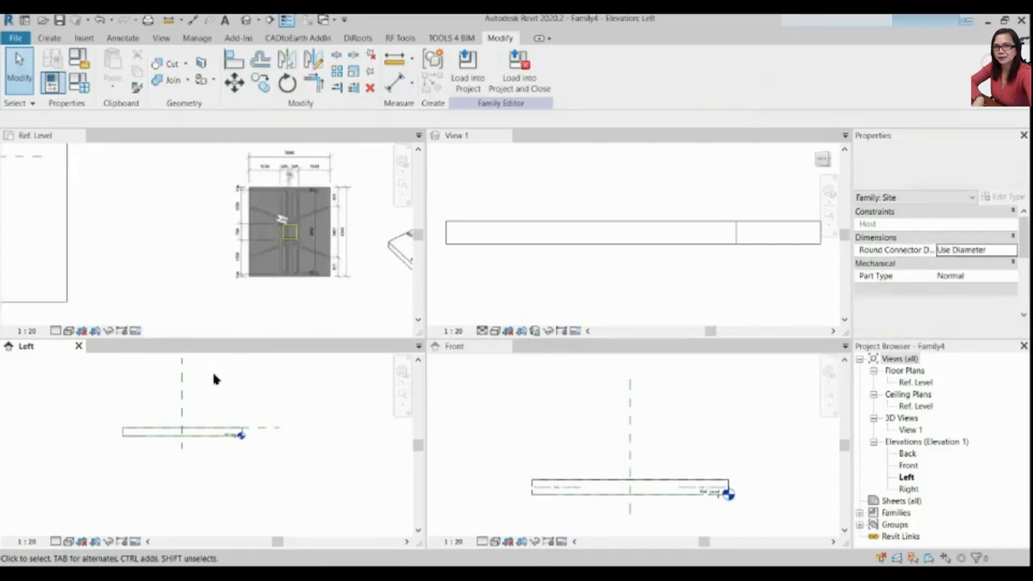
scroll(274, 234, up, 2)
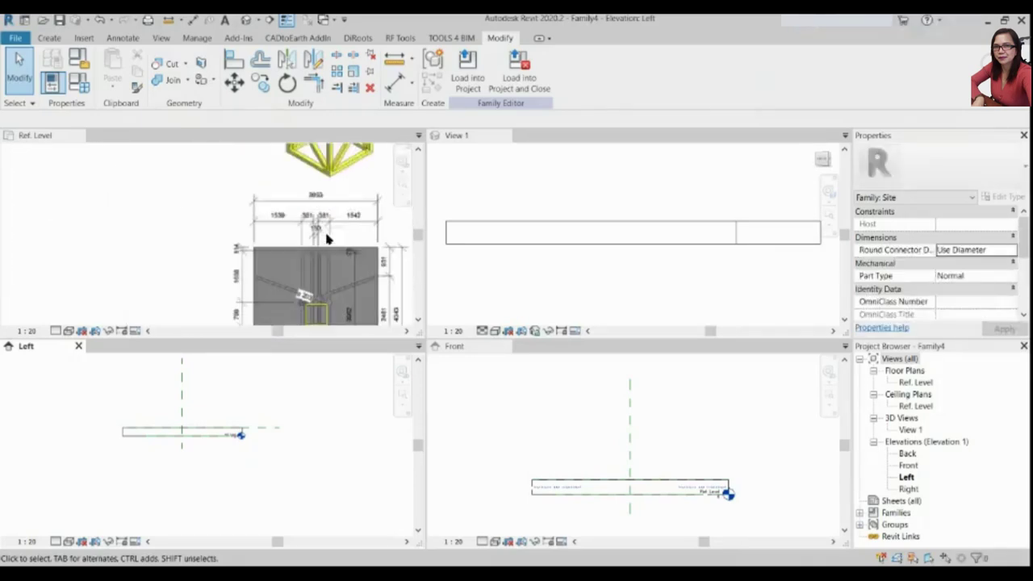
scroll(323, 234, up, 1)
scroll(343, 225, down, 1)
scroll(343, 225, down, 1)
middle_drag(68, 148, 106, 185)
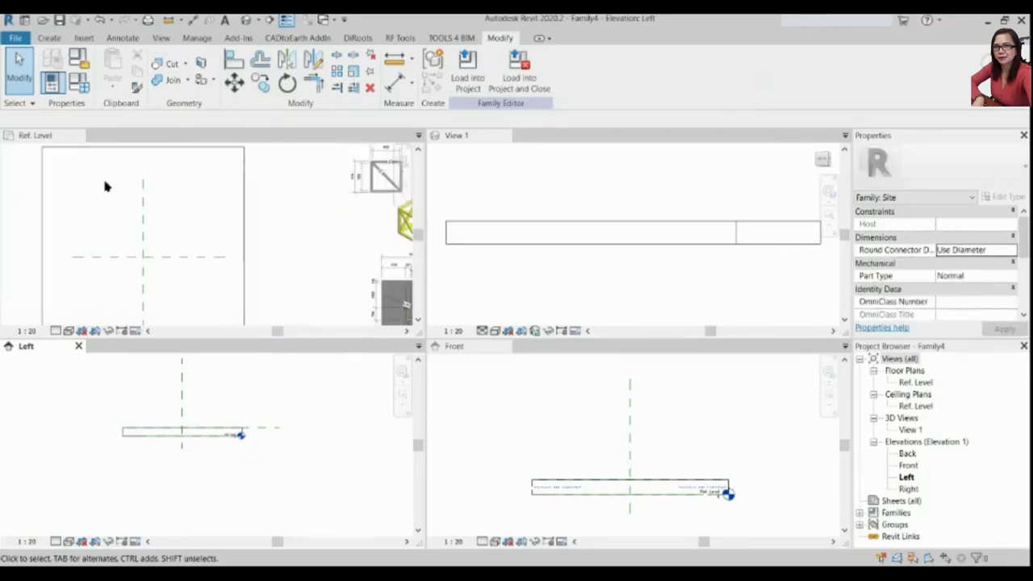
scroll(97, 297, up, 1)
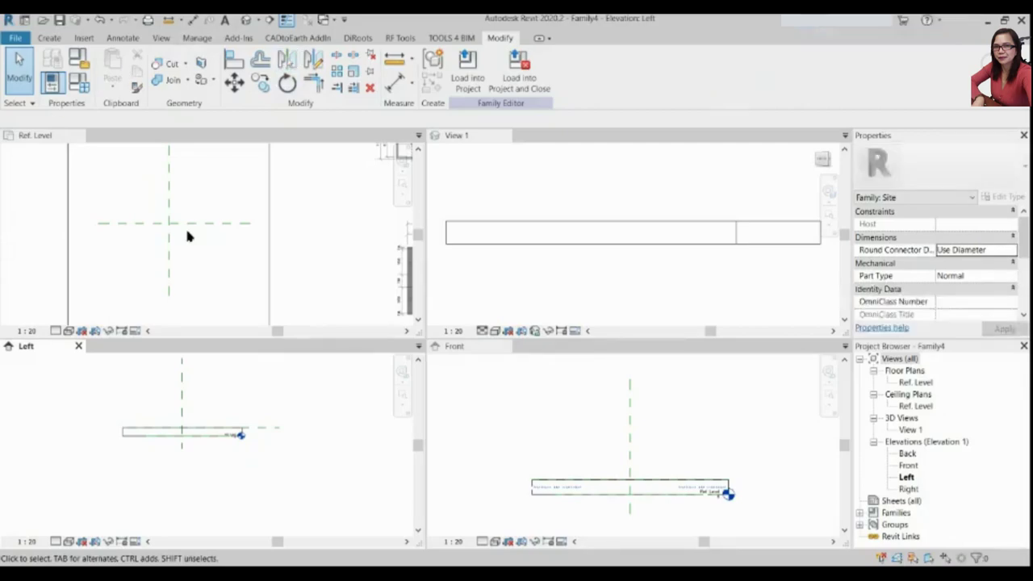
middle_click(186, 236)
click(207, 172)
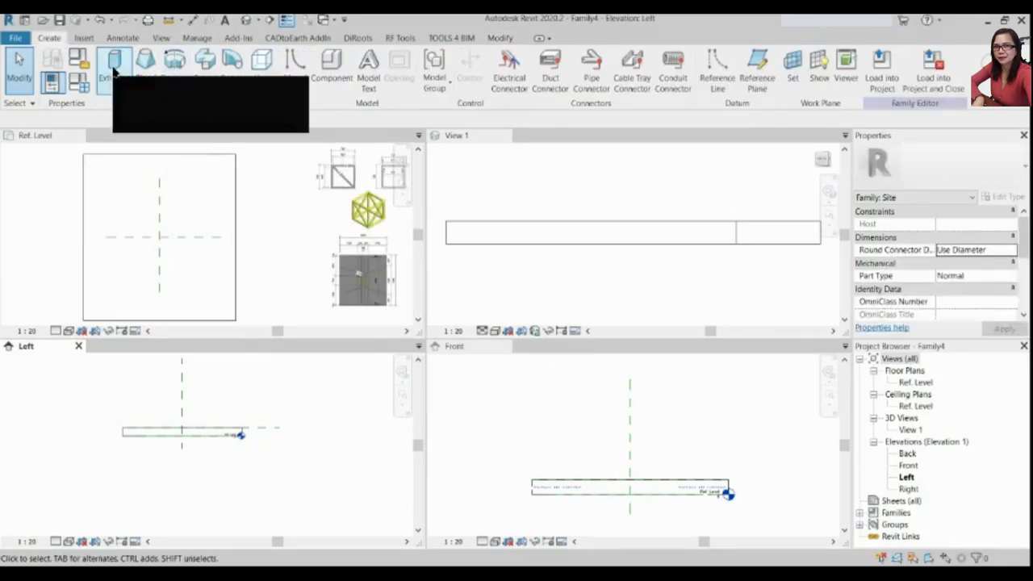
Set the work plane to Reference Plane: Top of Base
click(789, 71)
click(546, 293)
click(532, 329)
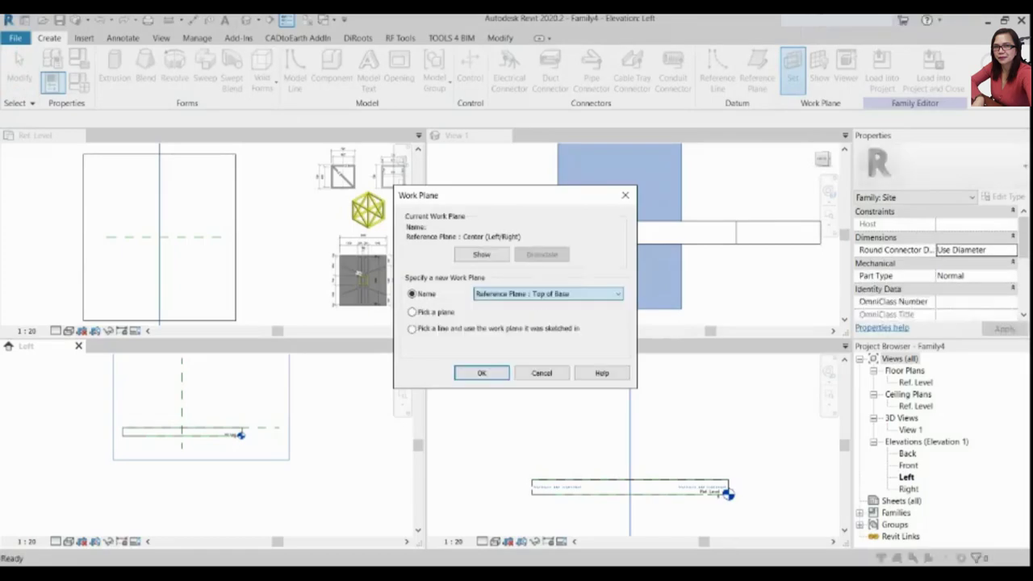
click(481, 374)
In the Ref. Level plan, sketch a tall rectangle for a new extrusion near the slab's left side
click(927, 505)
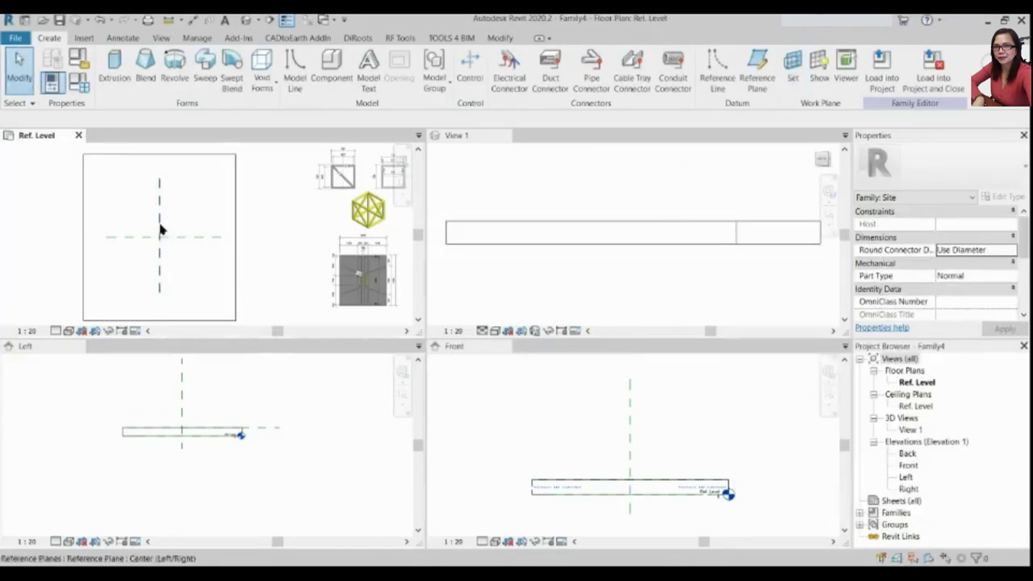
click(114, 75)
click(502, 58)
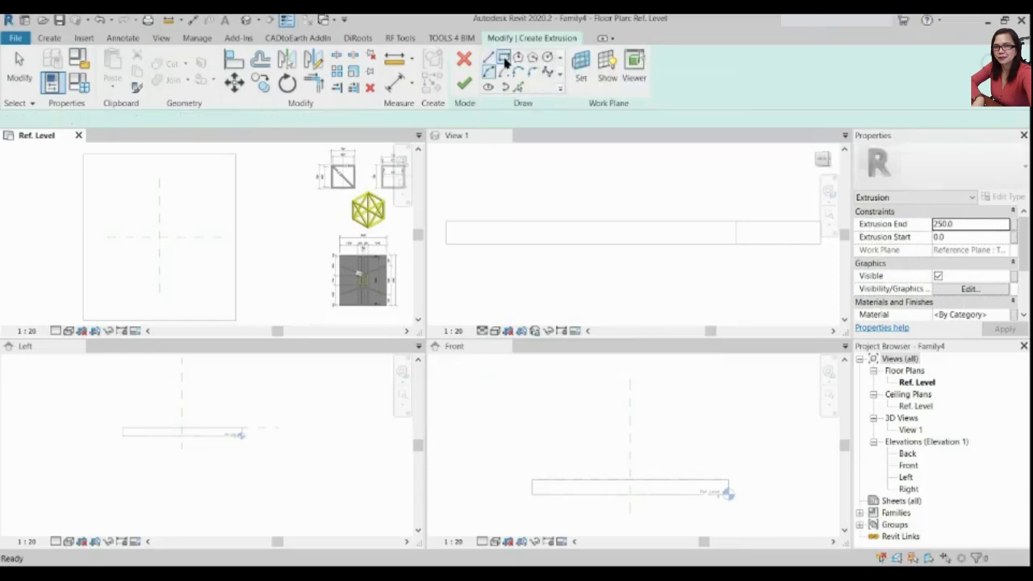
click(135, 161)
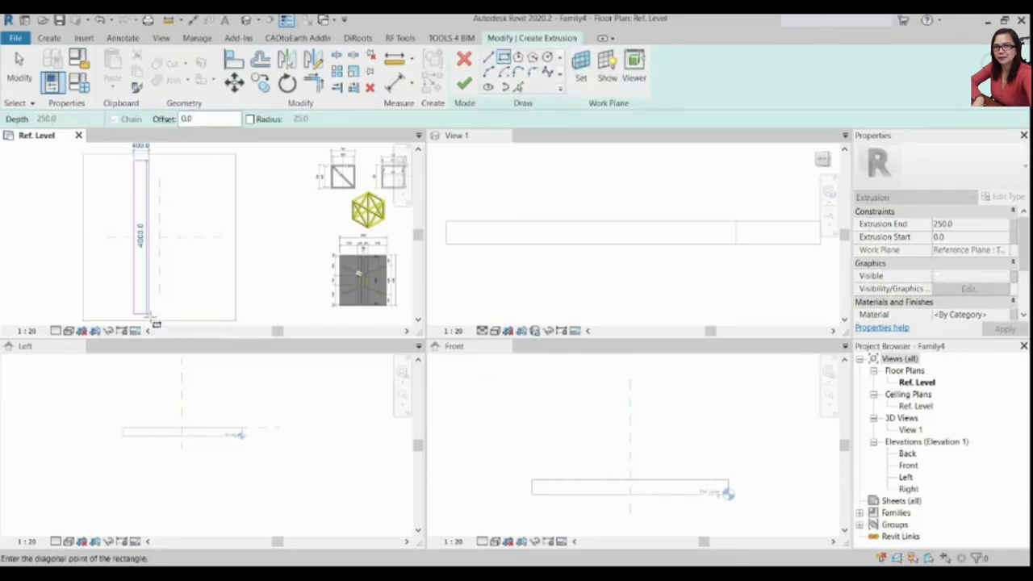
click(148, 313)
key(Escape)
key(Escape)
scroll(364, 265, up, 2)
scroll(347, 242, up, 2)
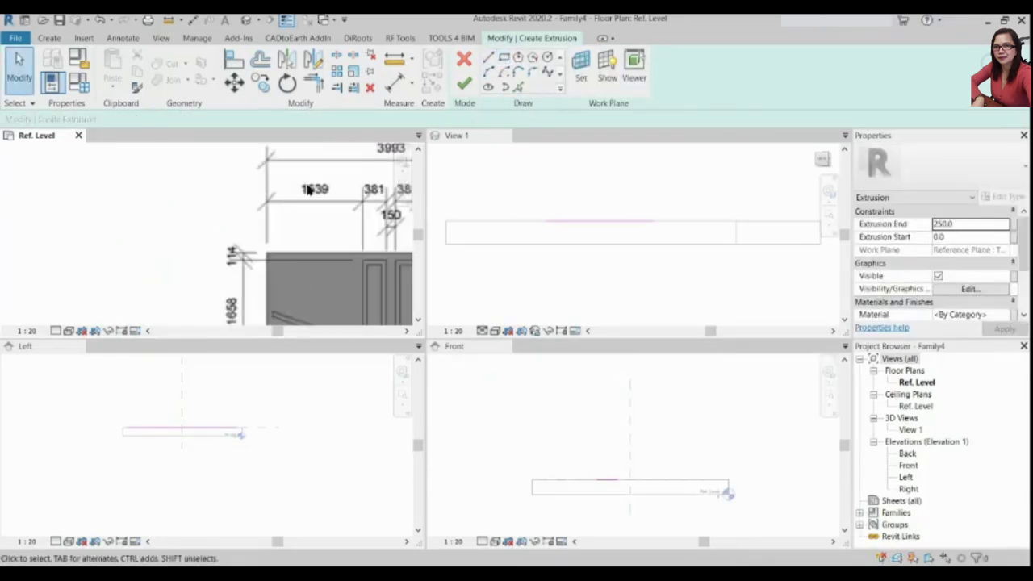
scroll(334, 222, up, 2)
scroll(307, 288, down, 1)
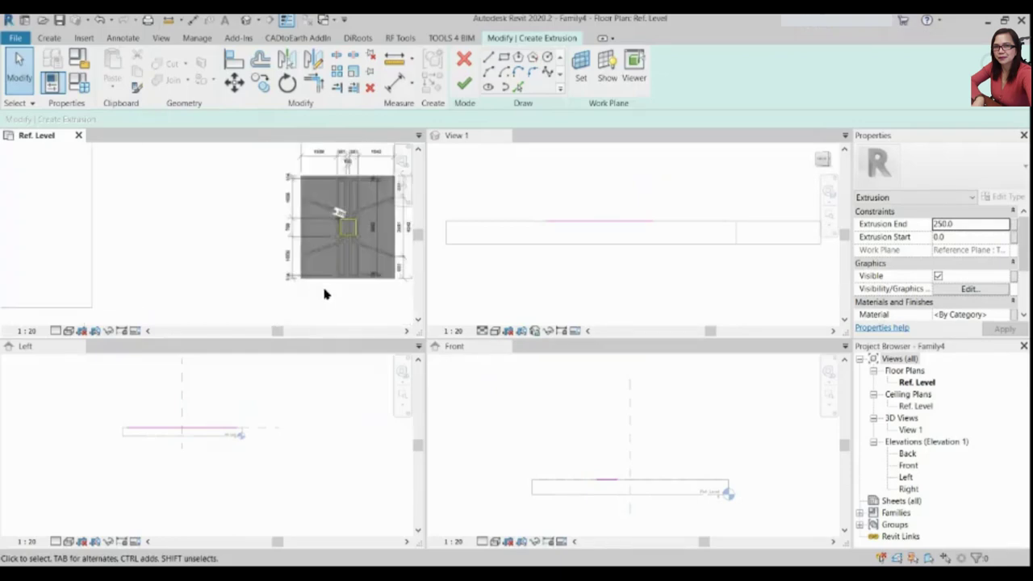
scroll(325, 293, down, 3)
scroll(212, 209, up, 1)
scroll(209, 234, up, 1)
scroll(339, 242, up, 2)
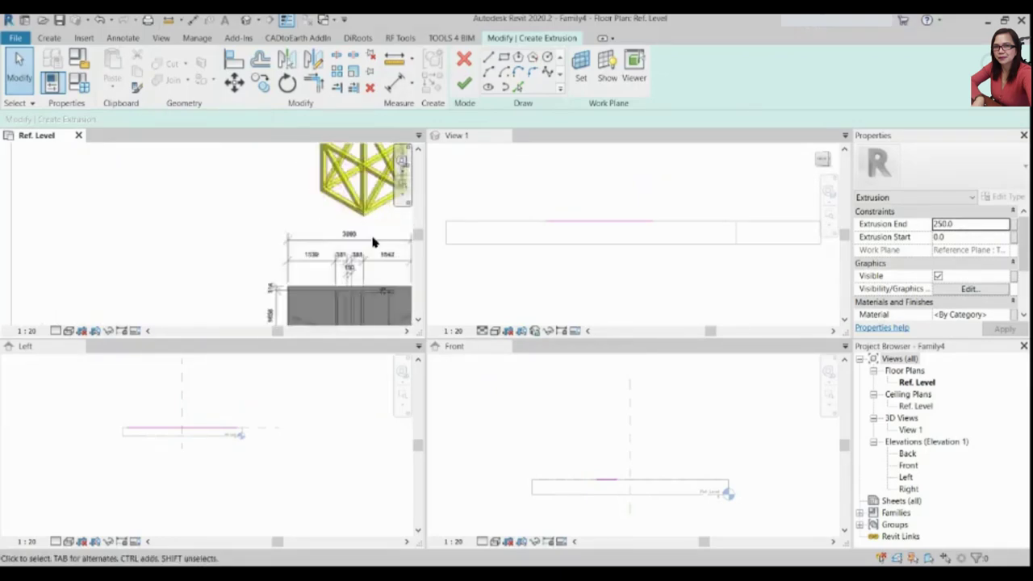
scroll(339, 242, up, 2)
scroll(314, 254, down, 3)
scroll(185, 219, up, 3)
Change the rectangle's width dimension to 380
click(188, 212)
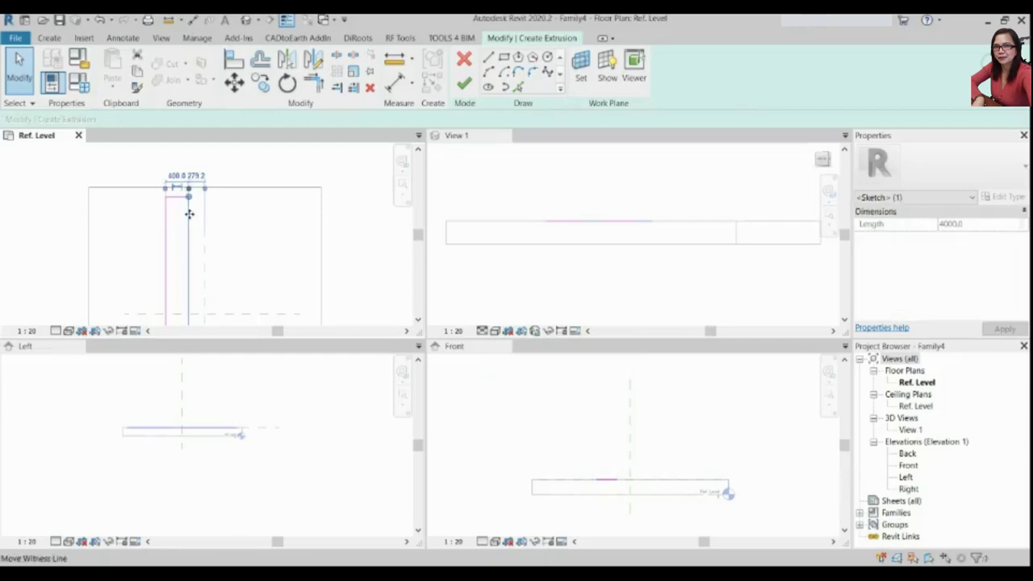
text(380)
key(Return)
click(198, 211)
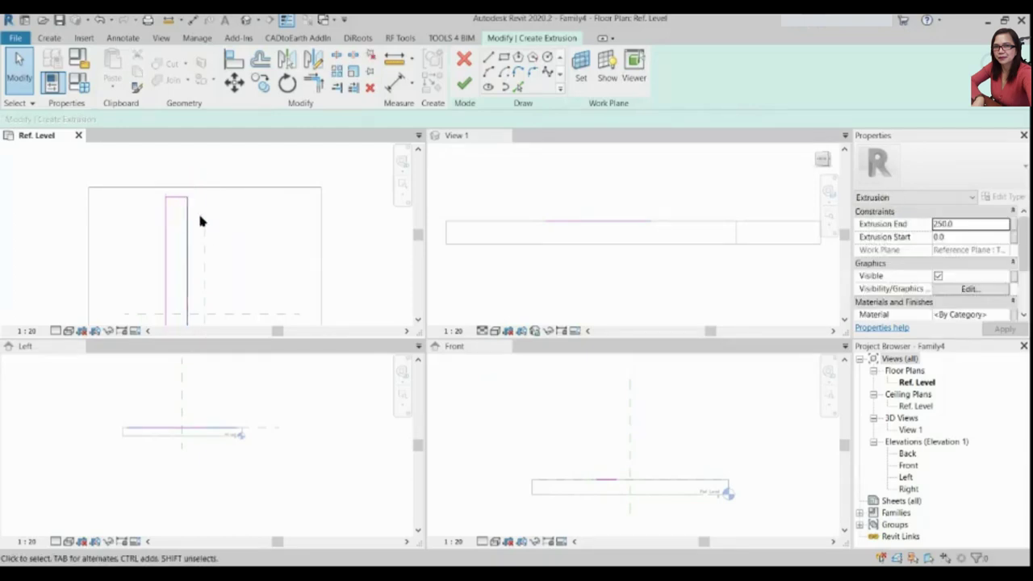
scroll(179, 190, down, 1)
scroll(174, 177, up, 2)
scroll(176, 183, up, 2)
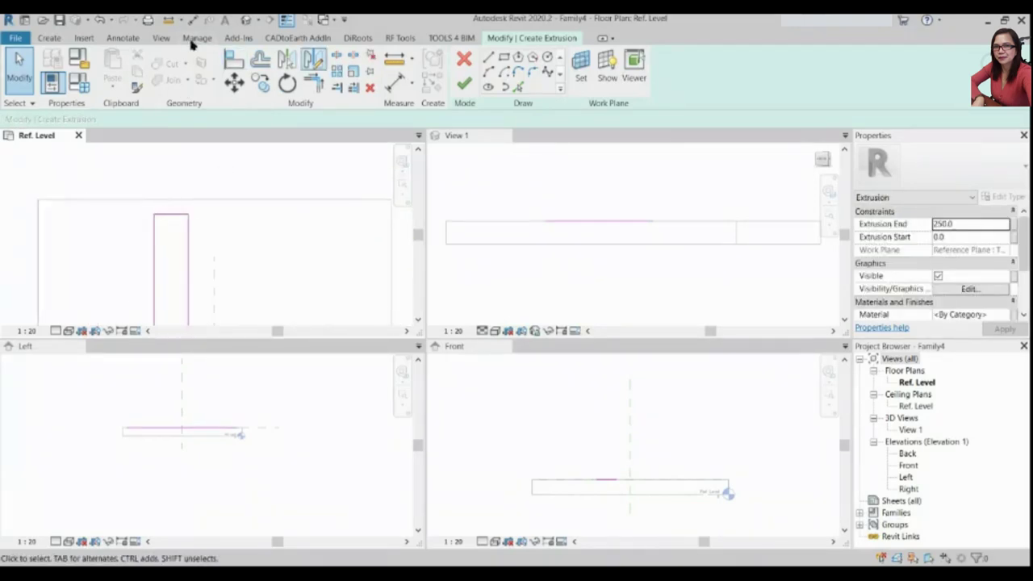
Move the 380-wide, 4000-long rectangle down to its new position on the slab
click(194, 19)
scroll(171, 198, up, 2)
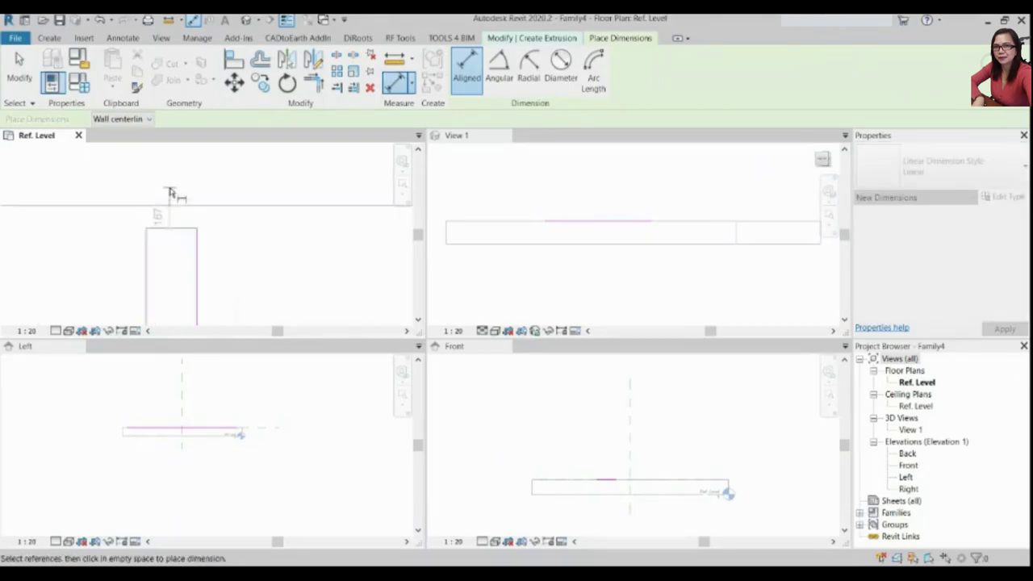
key(Escape)
key(Escape)
scroll(209, 194, down, 5)
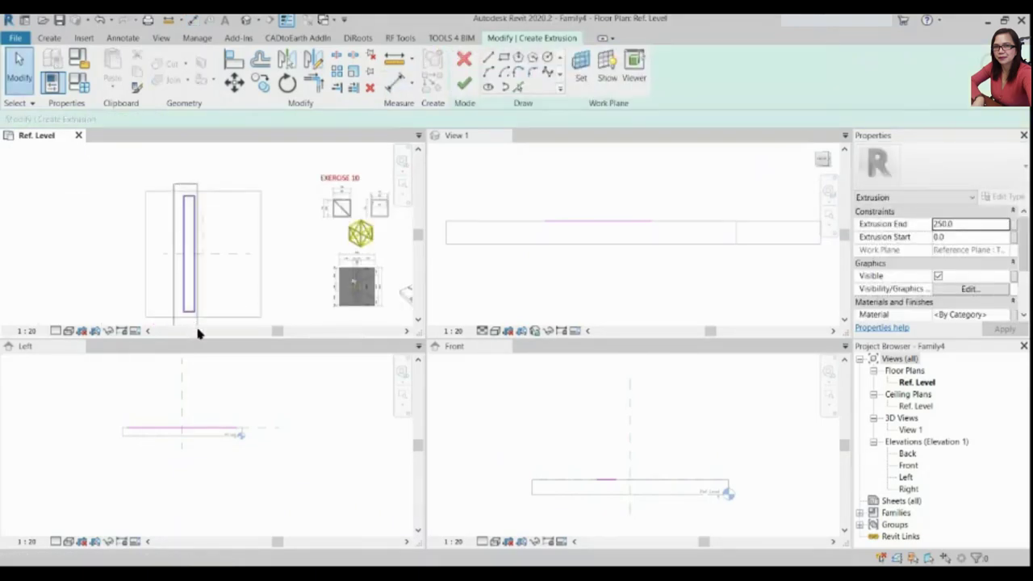
click(248, 82)
scroll(180, 237, up, 3)
key(Escape)
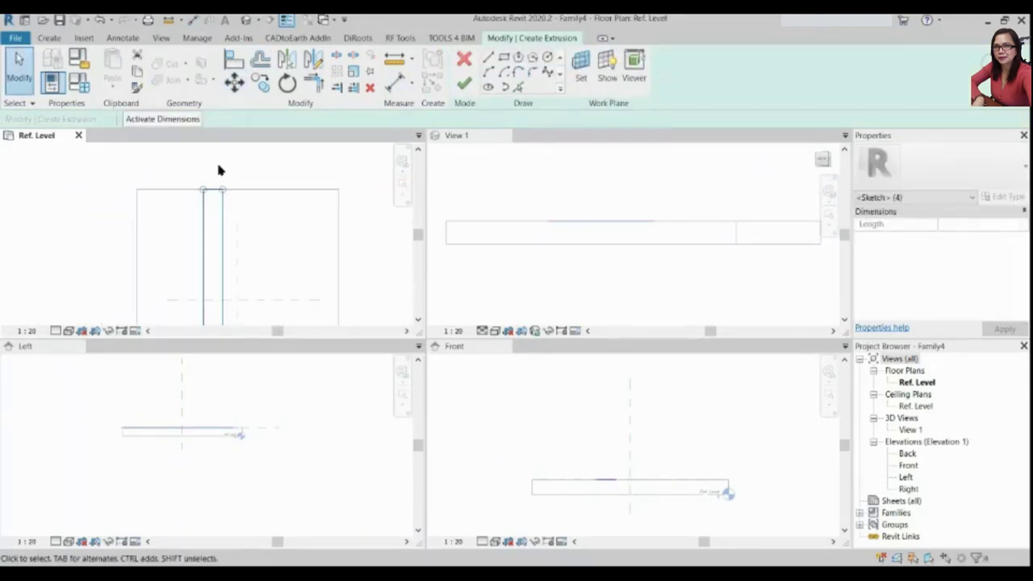
click(234, 84)
click(201, 191)
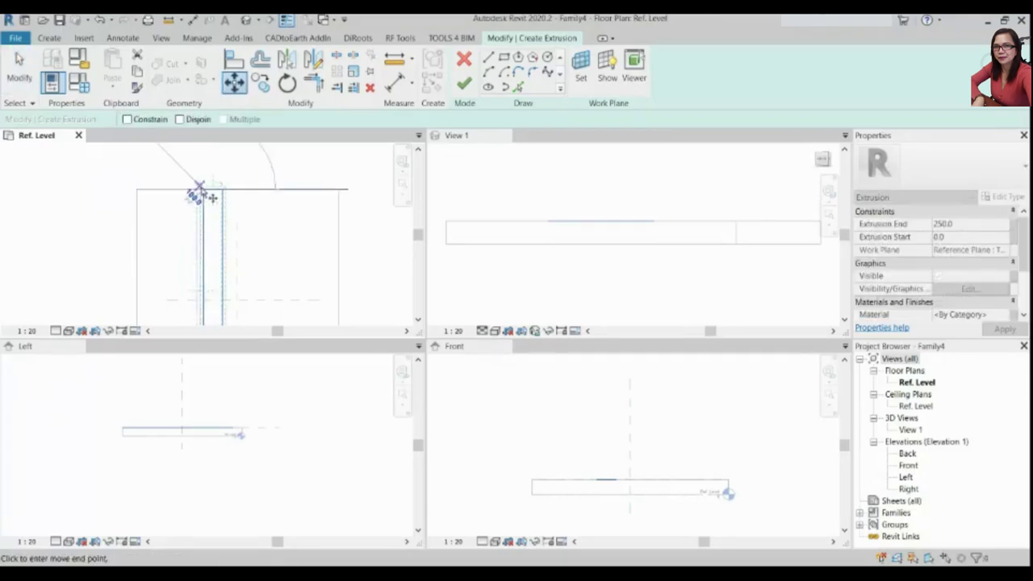
click(203, 228)
scroll(227, 200, down, 3)
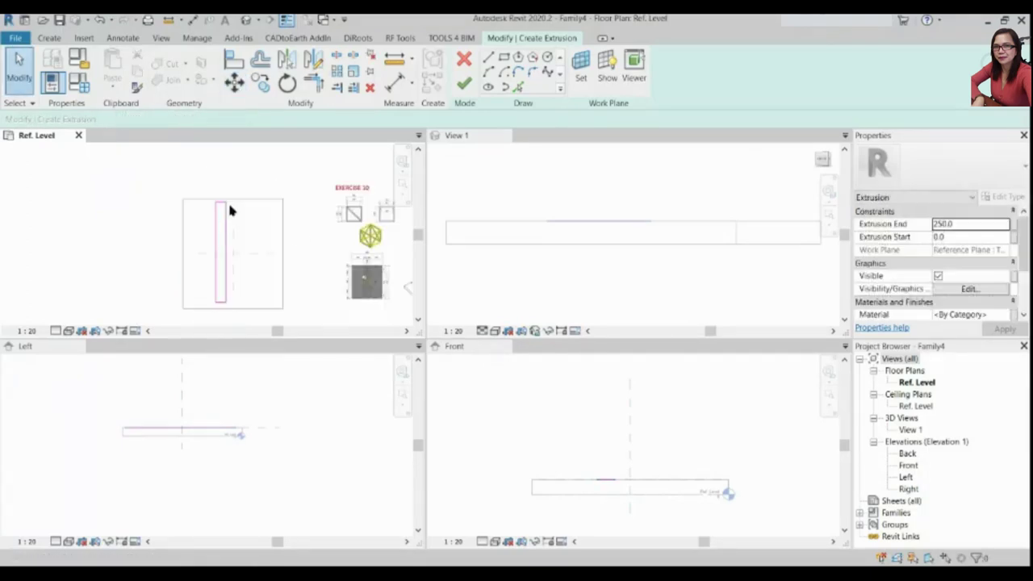
scroll(228, 276, up, 2)
click(214, 306)
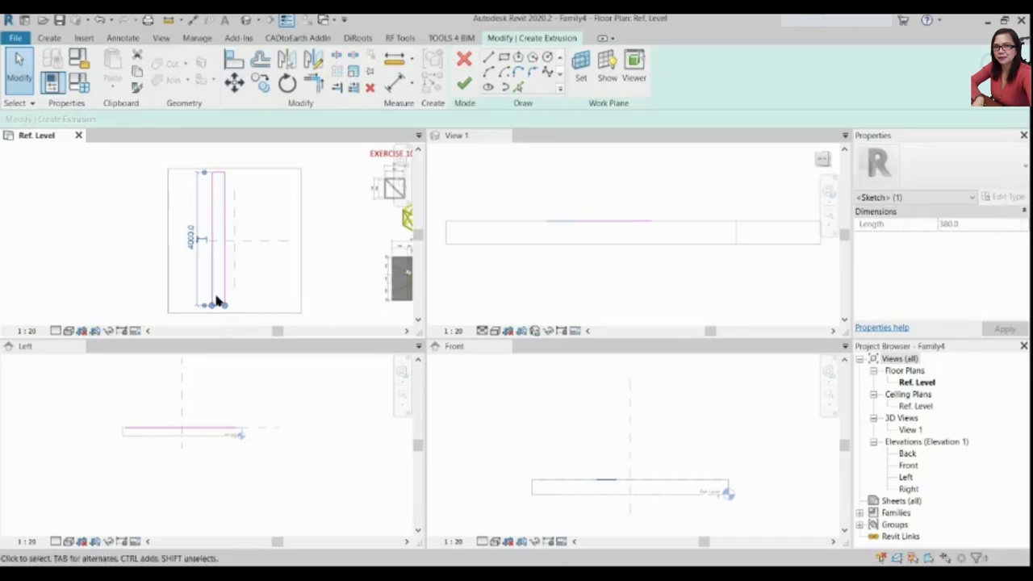
Delete the short bottom sketch line and re-close the outline with Trim/Extend to Corner
key(Delete)
drag(220, 176, 223, 172)
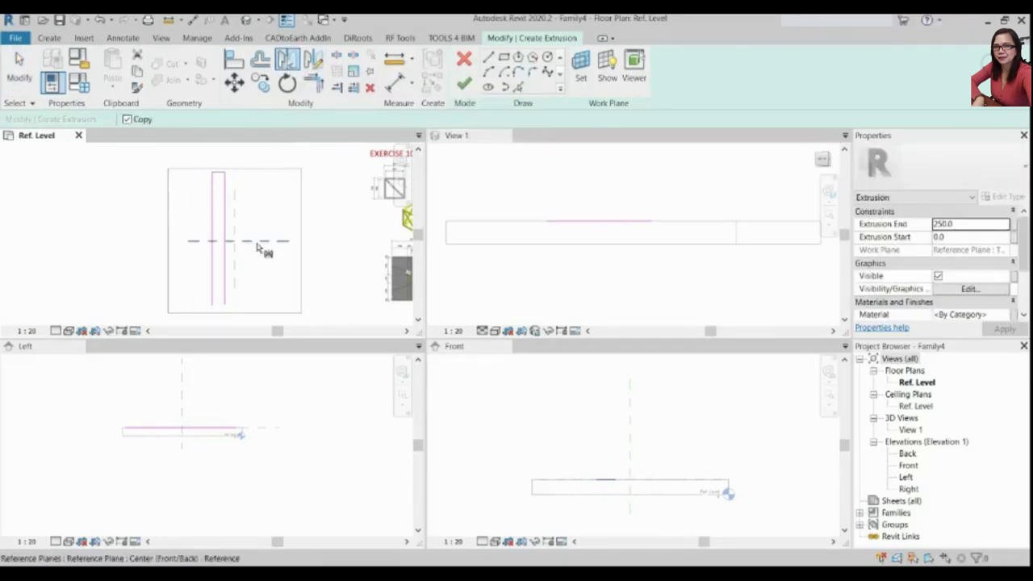
scroll(218, 298, up, 3)
key(t)
key(r)
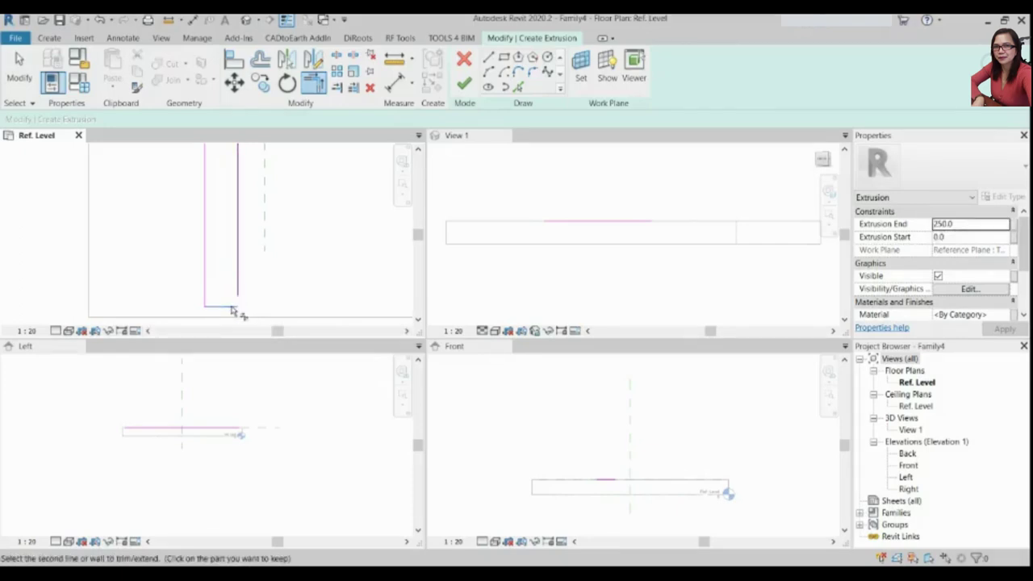
scroll(231, 310, up, 2)
click(238, 297)
key(Escape)
scroll(215, 317, down, 2)
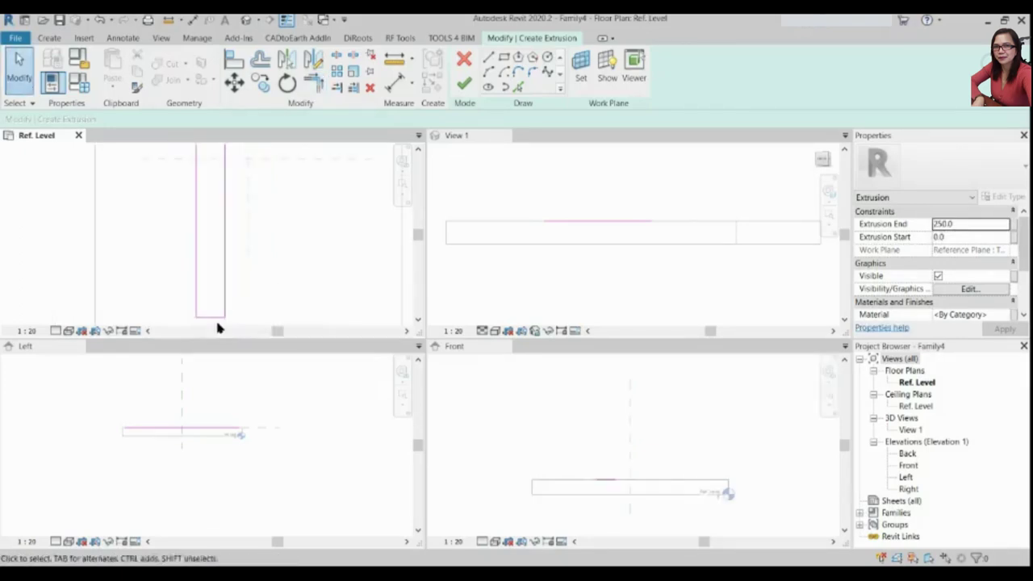
scroll(224, 208, down, 2)
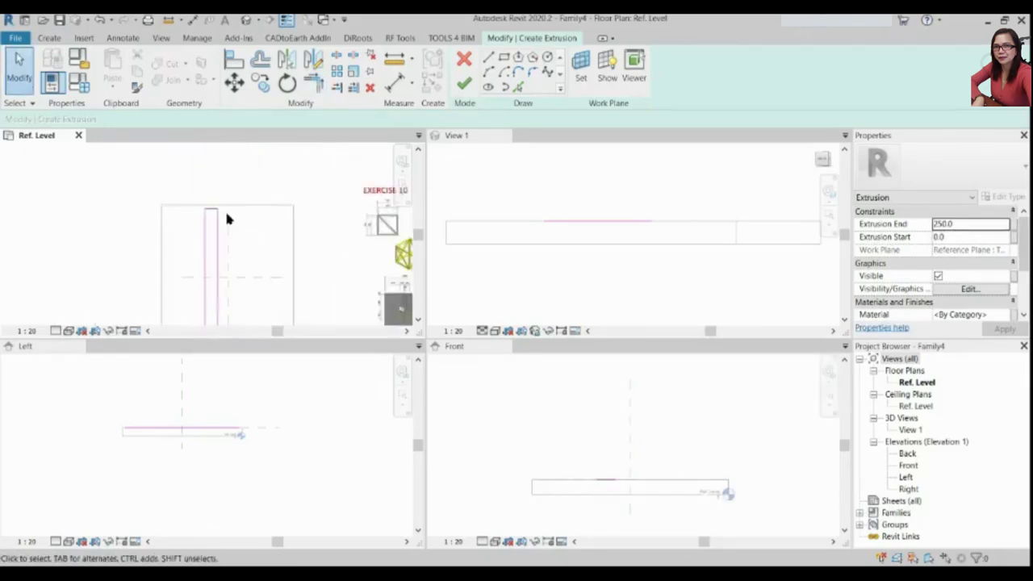
Offset the outline 51 inward as copies and trim the inner lines into clean corners
click(271, 59)
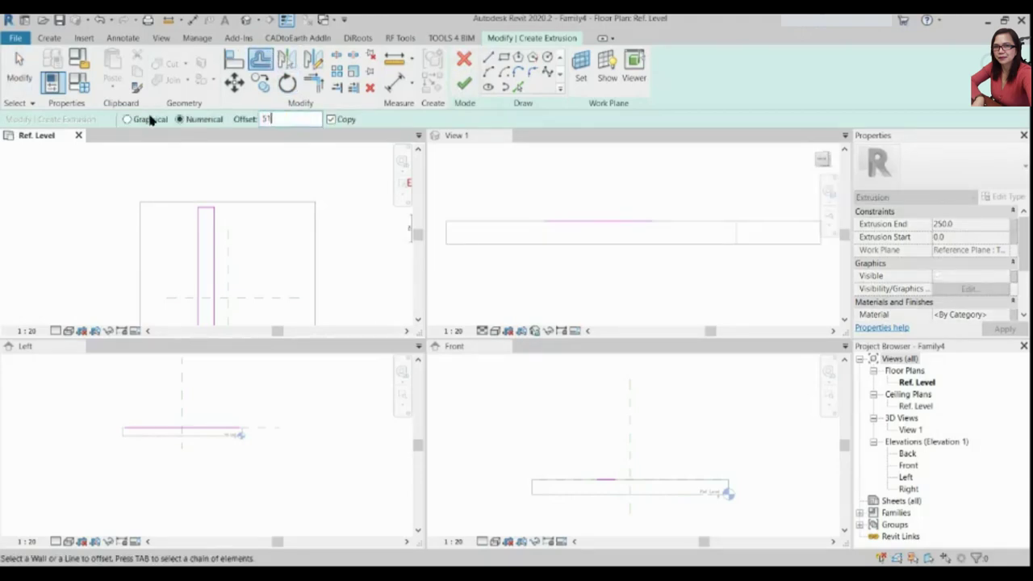
scroll(207, 202, up, 2)
scroll(208, 208, up, 2)
scroll(206, 223, up, 1)
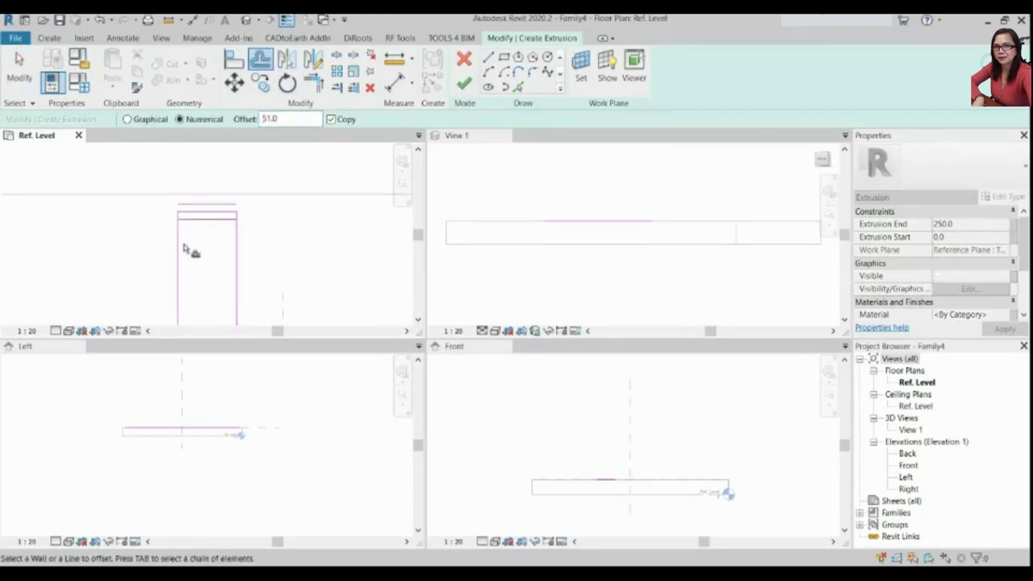
click(233, 229)
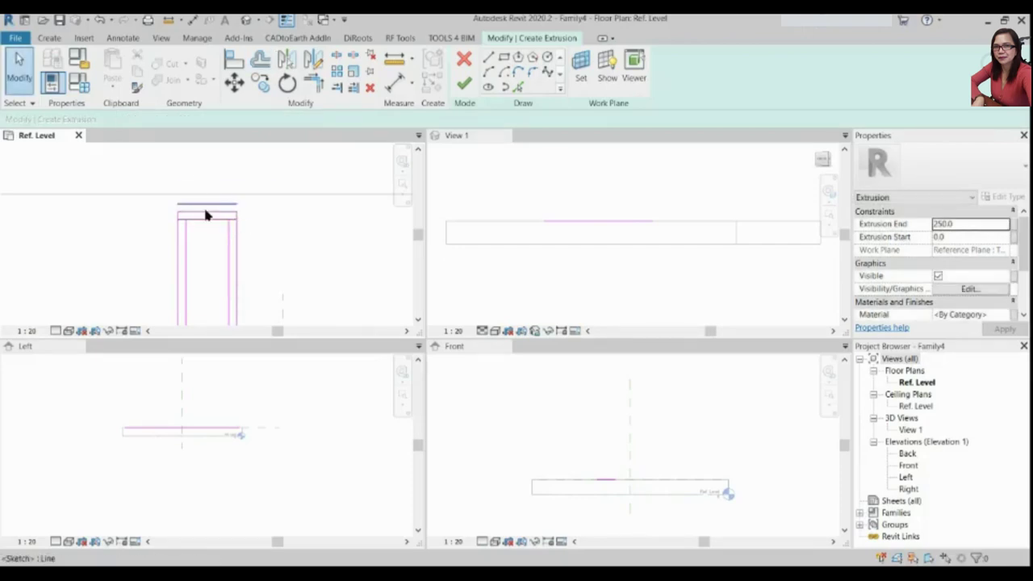
key(Escape)
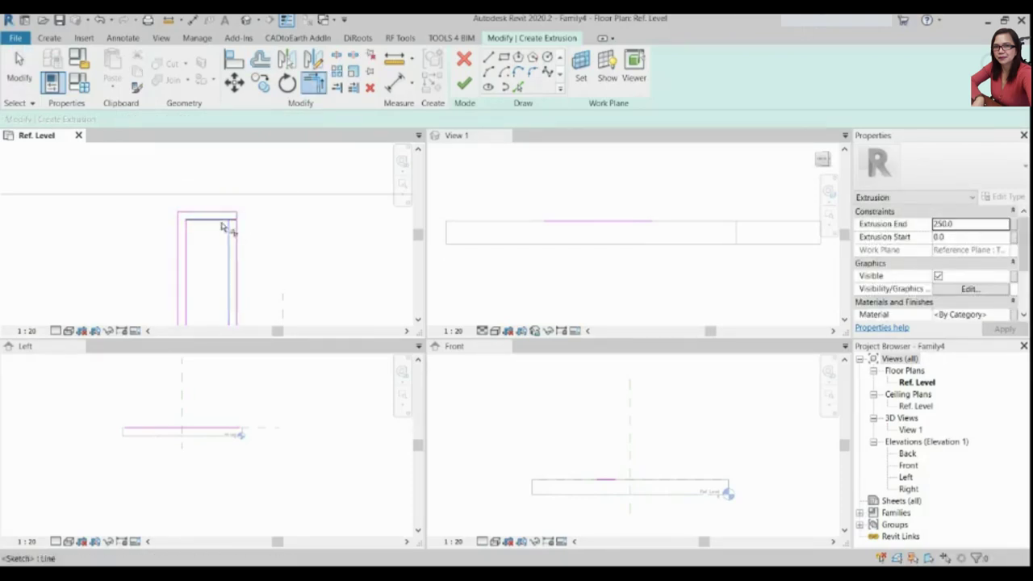
scroll(226, 275, up, 2)
key(o)
key(f)
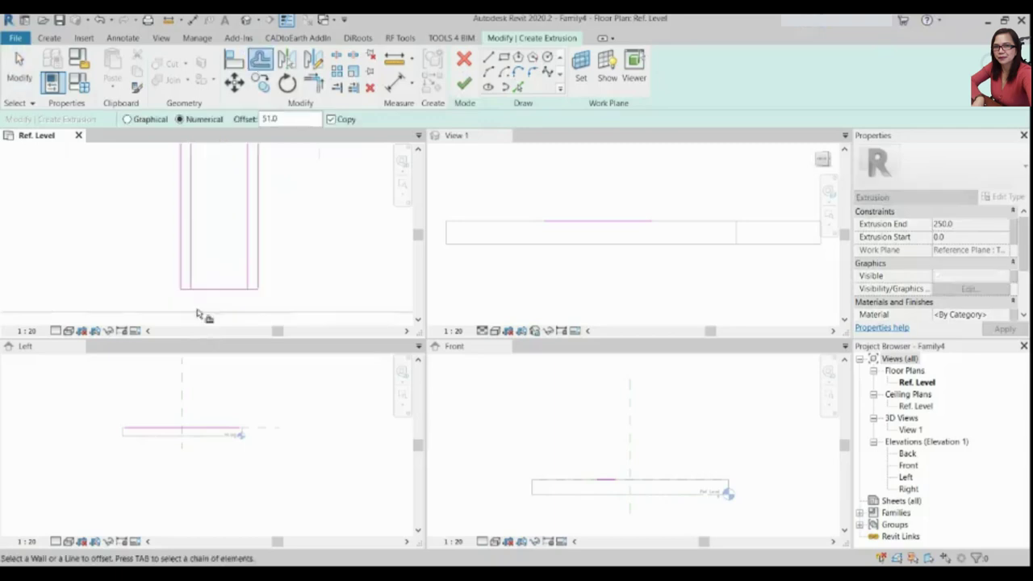
key(Escape)
key(t)
key(r)
click(202, 274)
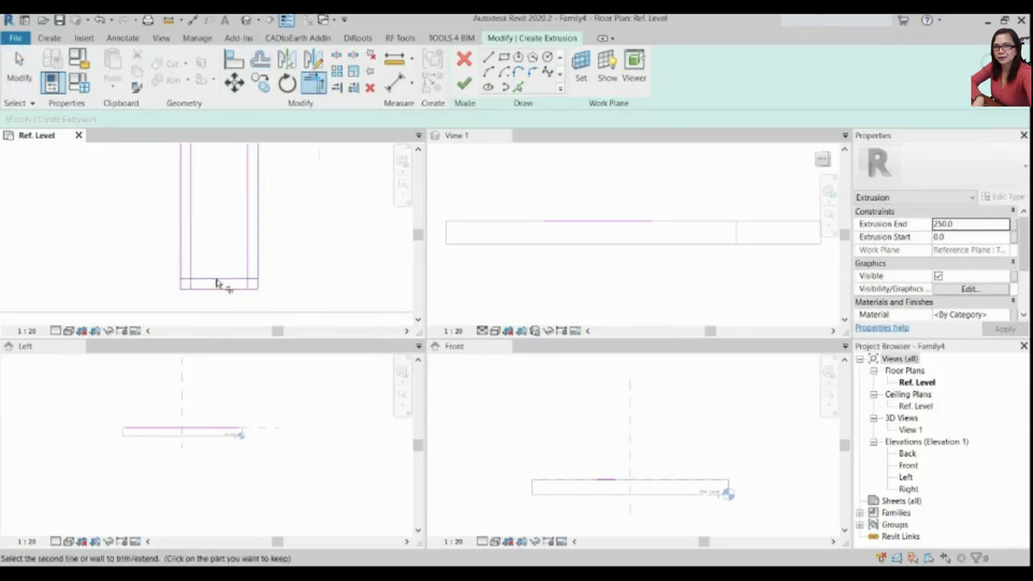
key(Escape)
Finish the sketch to create the hollow 250-high extrusion on the slab
click(463, 83)
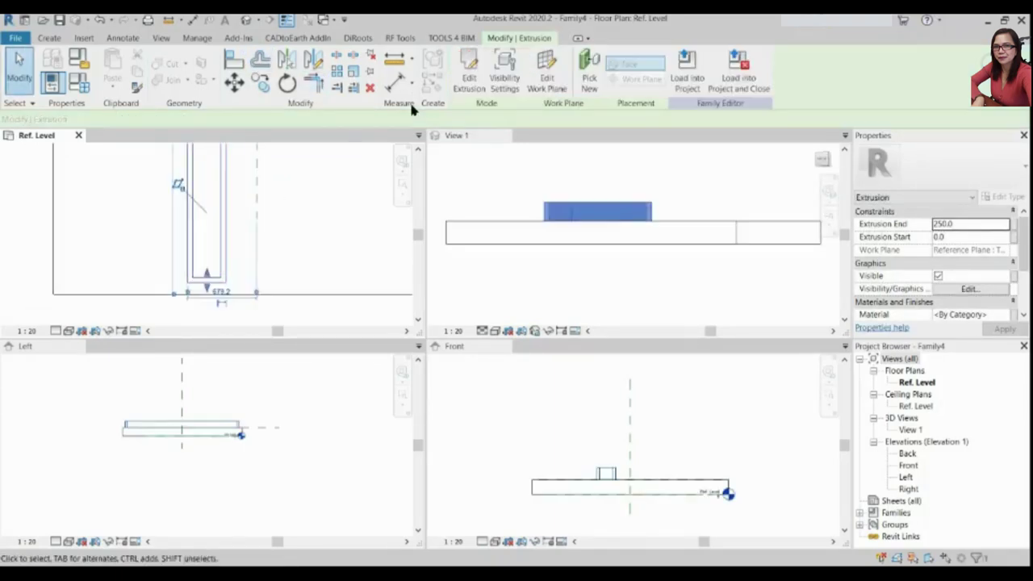
scroll(211, 398, up, 2)
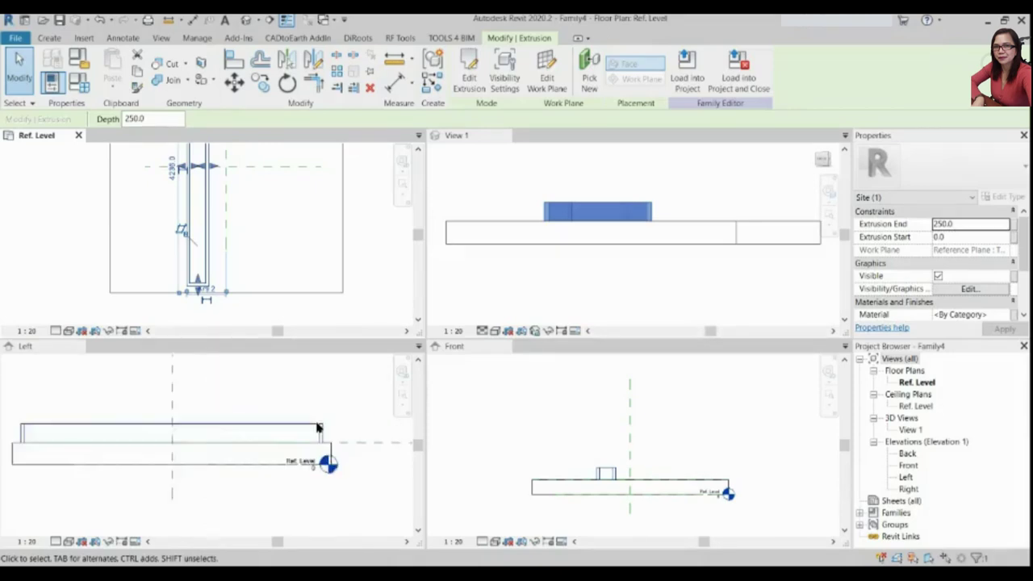
key(Escape)
scroll(228, 444, up, 1)
Select the extrusion and the Top of Base reference plane in the Left view to check them
scroll(343, 441, down, 1)
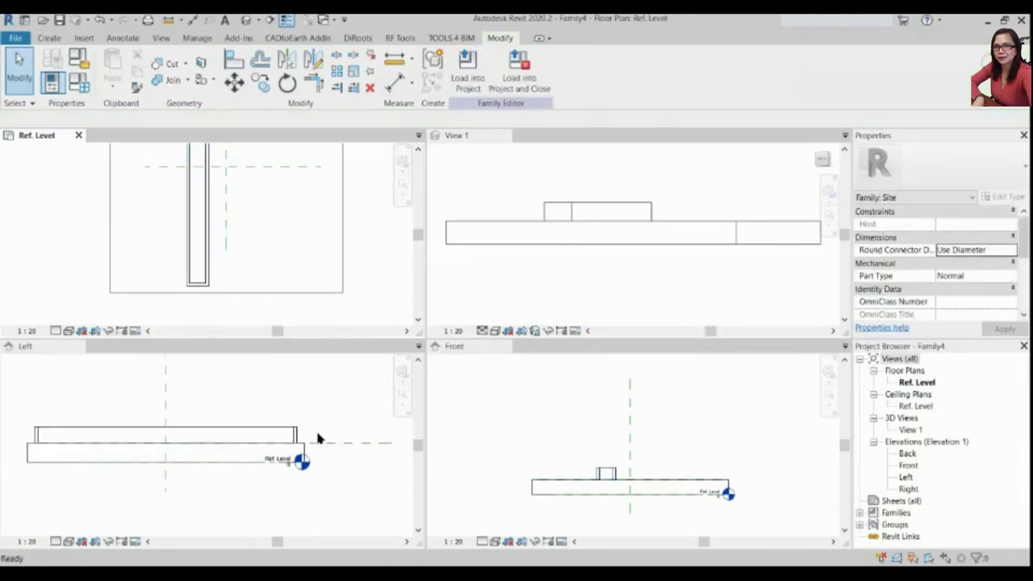
click(177, 428)
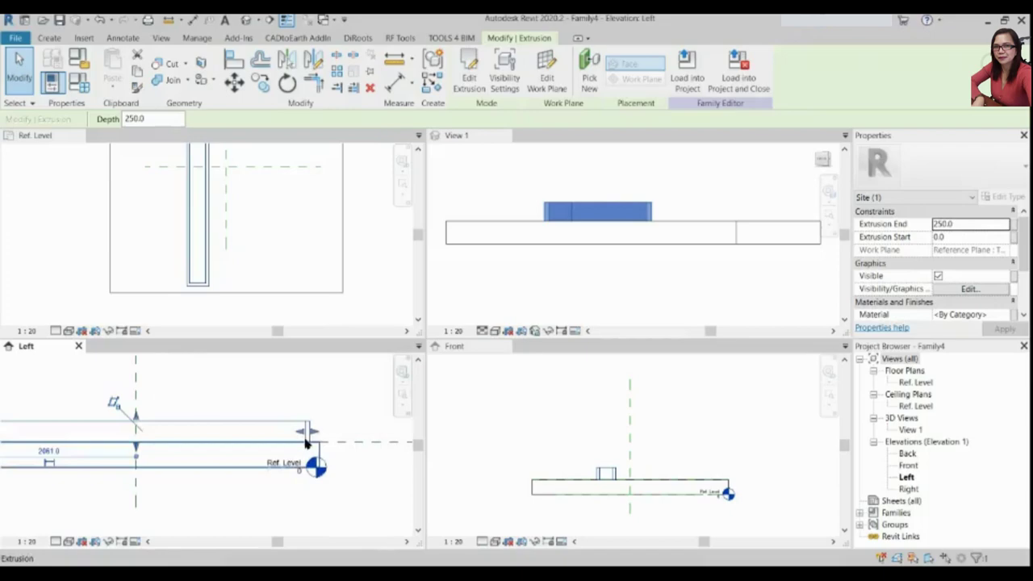
key(Escape)
click(350, 439)
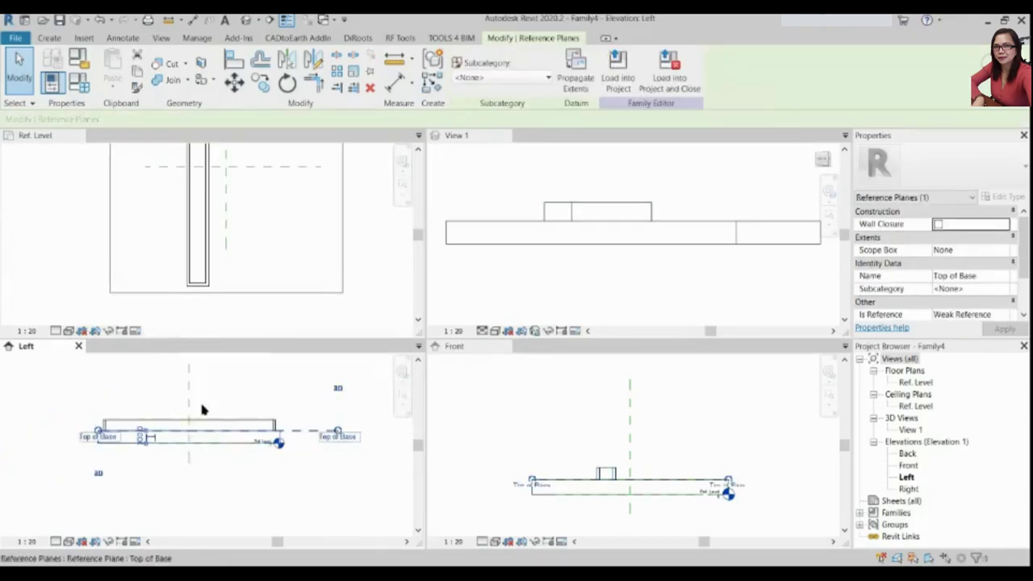
middle_drag(201, 408, 235, 415)
key(Escape)
Draw a horizontal 3320-long reference line along the top of the base
click(718, 68)
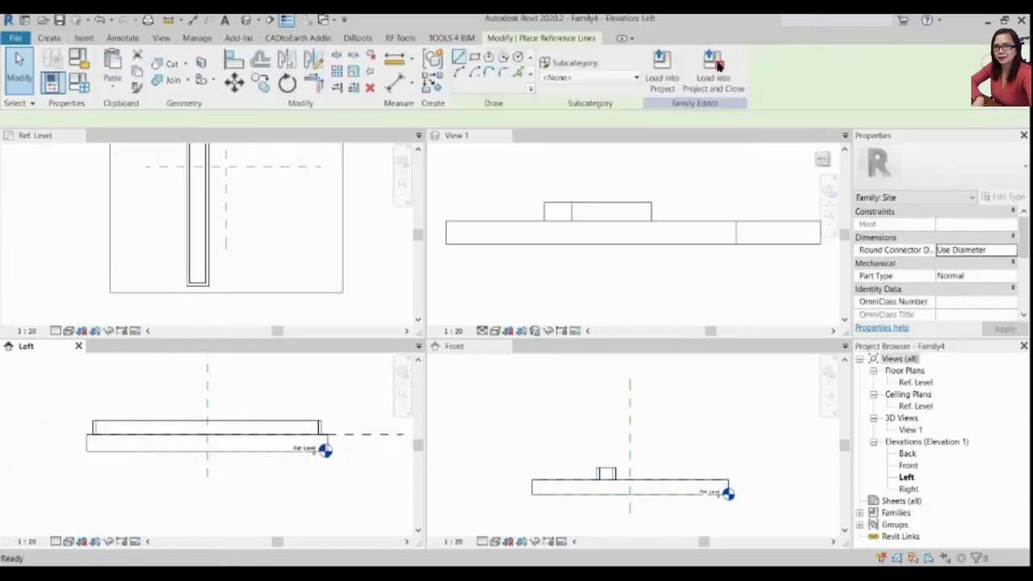
scroll(341, 426, up, 1)
scroll(342, 426, up, 1)
scroll(105, 429, up, 1)
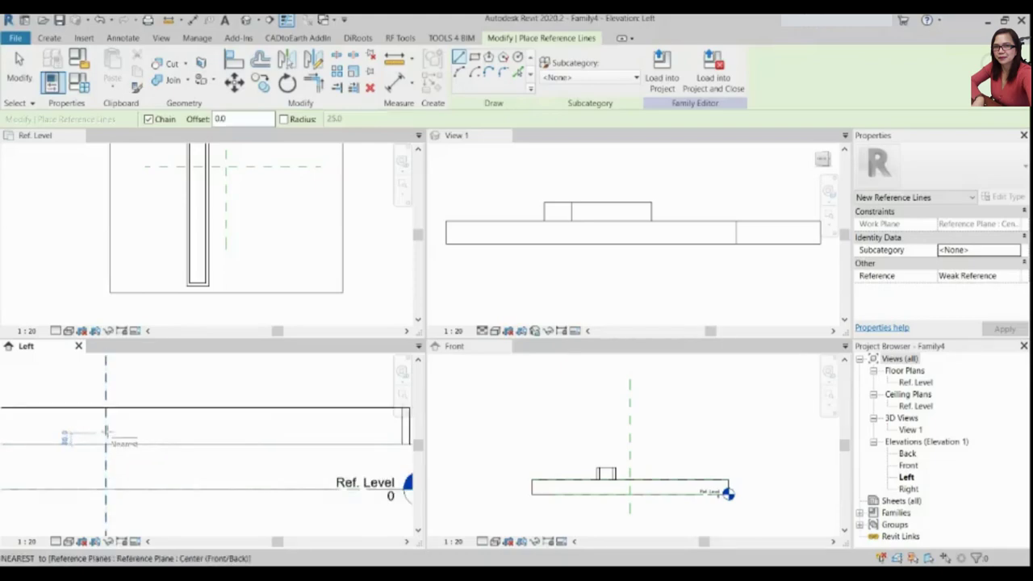
click(106, 432)
scroll(143, 431, down, 1)
key(Escape)
key(Escape)
click(145, 431)
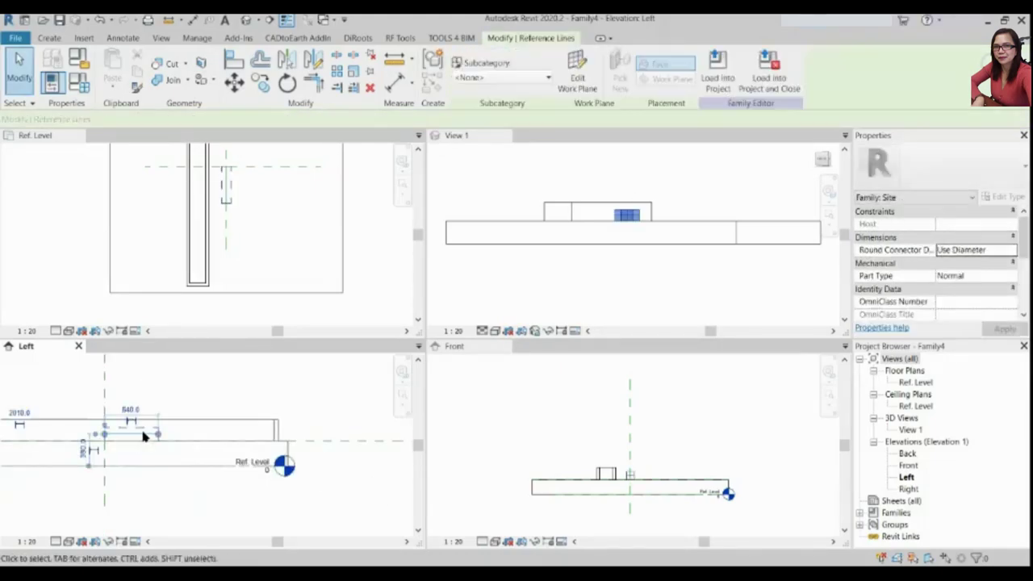
key(Escape)
click(315, 435)
scroll(80, 438, up, 1)
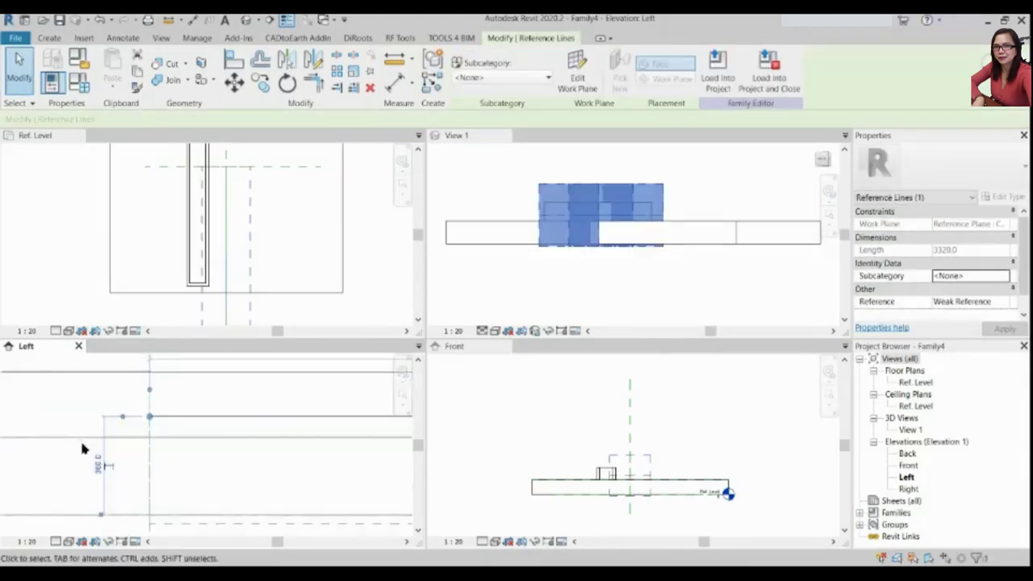
scroll(45, 451, up, 1)
click(46, 452)
click(116, 454)
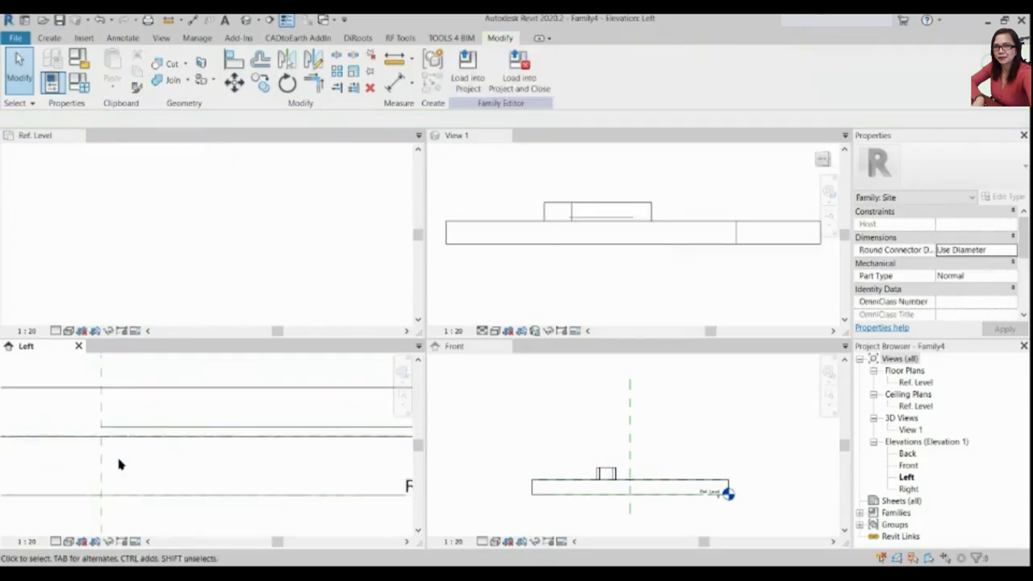
scroll(226, 427, down, 3)
Align the hollow block's top edge down onto the new reference line in the Left elevation
click(258, 63)
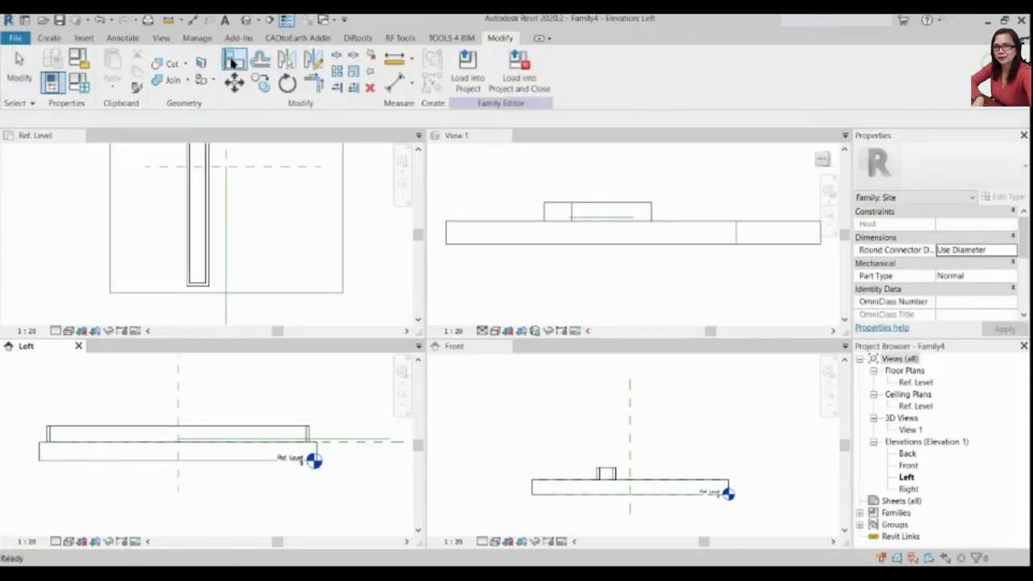
scroll(326, 428, up, 3)
click(353, 442)
click(282, 421)
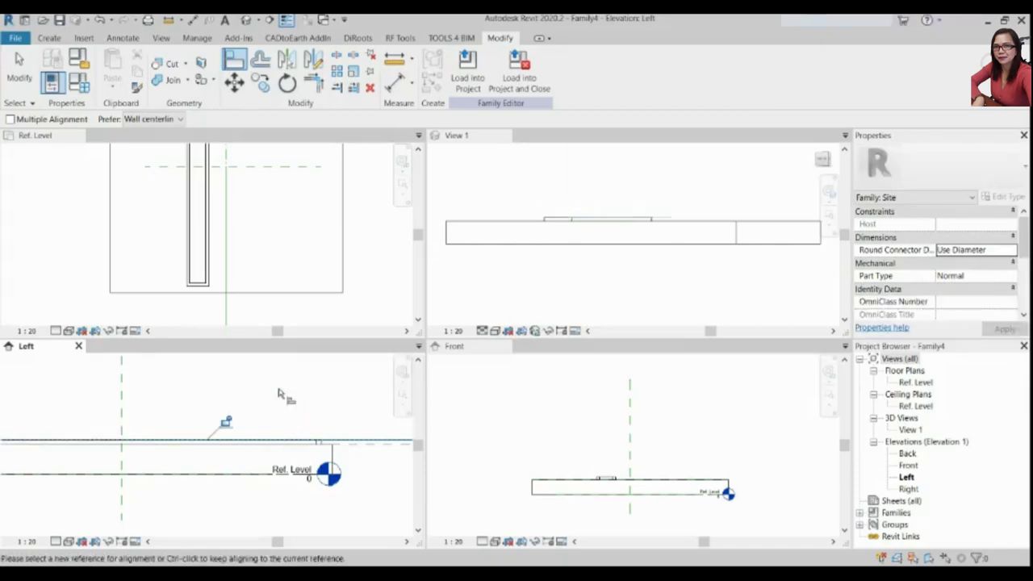
key(Escape)
scroll(226, 425, down, 3)
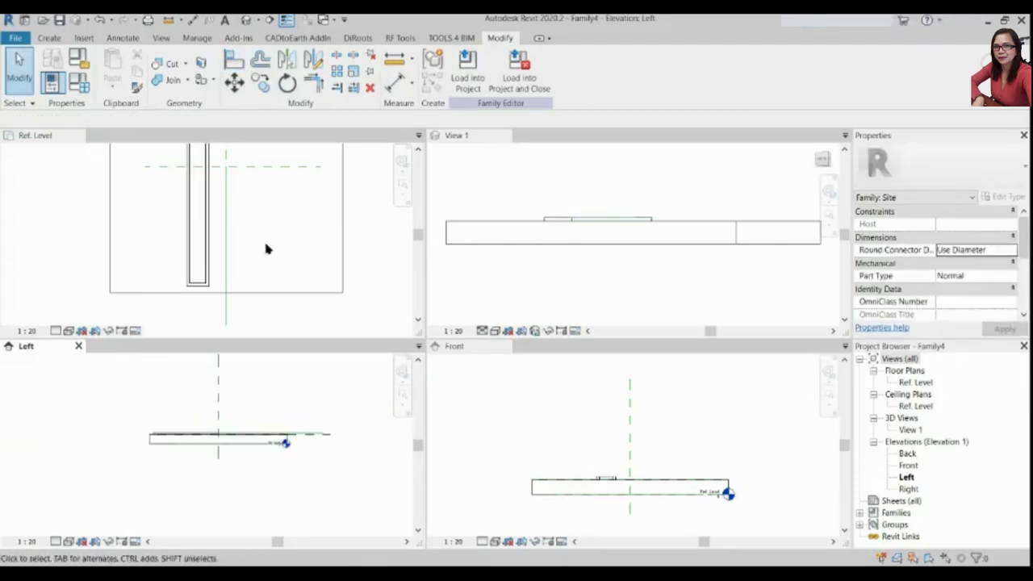
scroll(228, 286, down, 3)
scroll(226, 202, up, 2)
scroll(225, 202, up, 3)
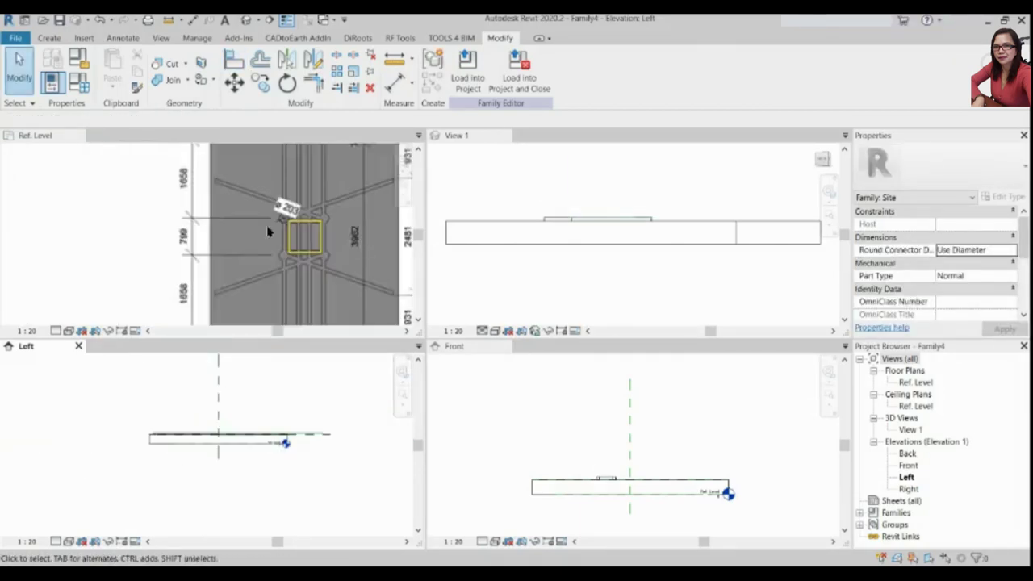
scroll(322, 234, down, 1)
scroll(372, 242, up, 1)
scroll(371, 242, up, 1)
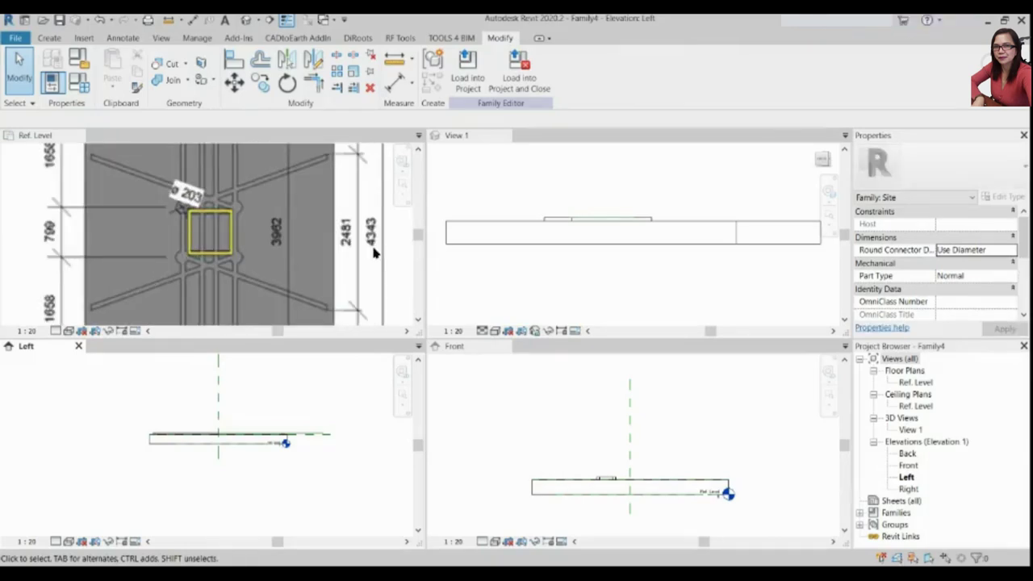
scroll(374, 254, down, 1)
scroll(355, 257, down, 2)
scroll(347, 260, down, 2)
scroll(379, 266, up, 1)
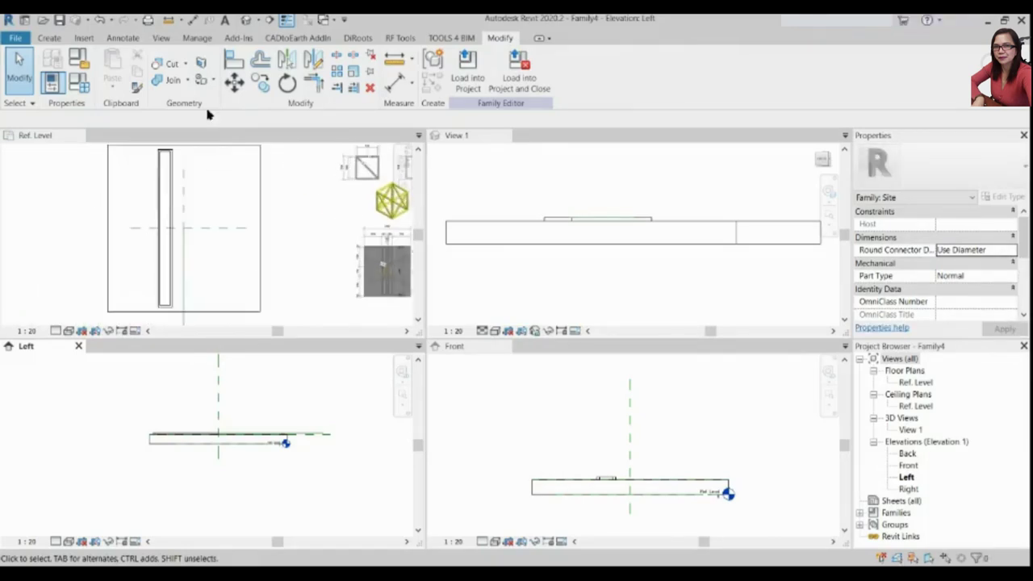
Begin a second extrusion in the Ref. Level plan with Reference Plane: Top of Base as work plane
click(48, 39)
click(113, 69)
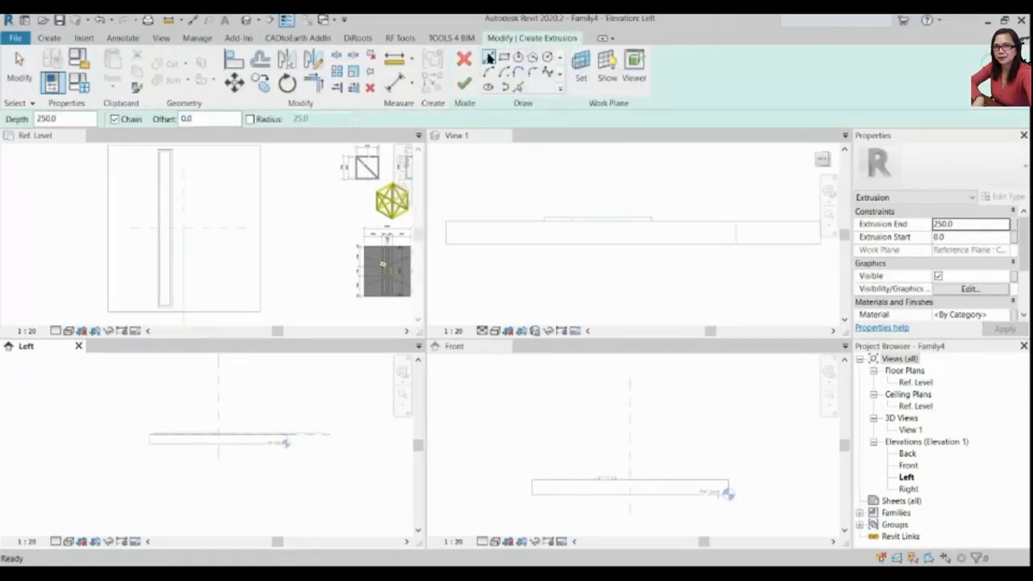
click(147, 187)
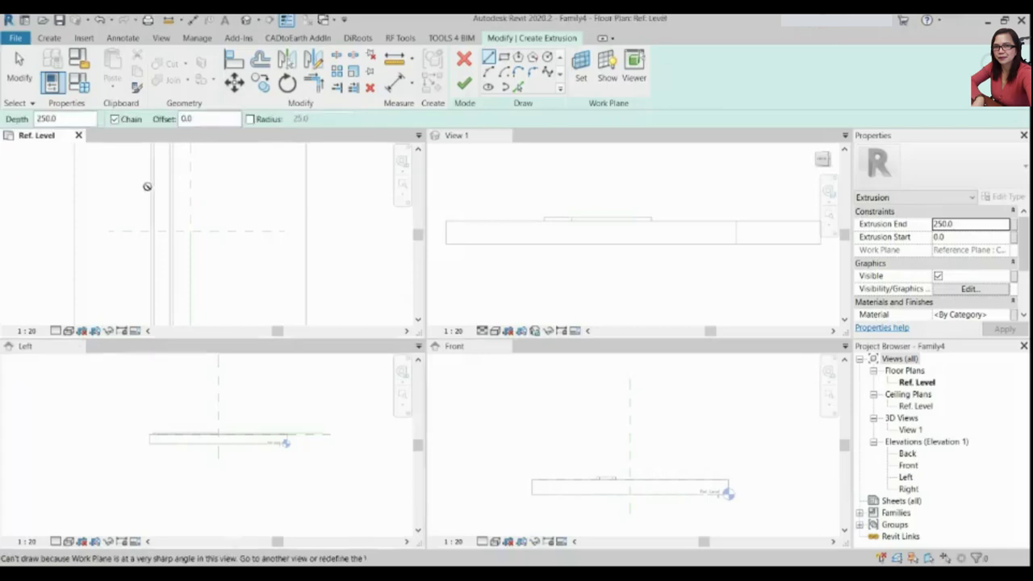
click(580, 65)
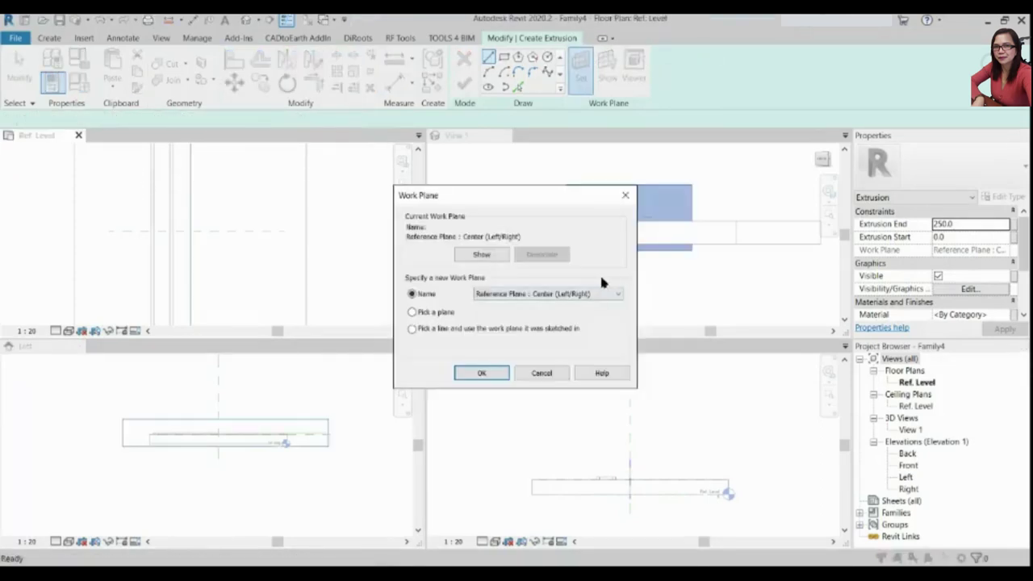
click(480, 372)
scroll(170, 220, up, 2)
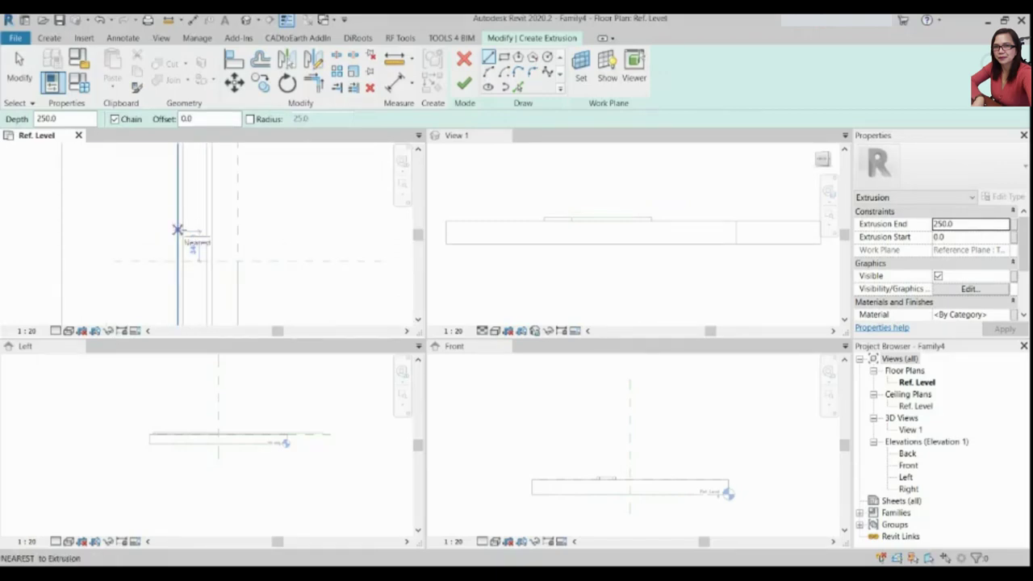
Sketch a 2500 vertical line followed by a 2600 diagonal line
click(182, 226)
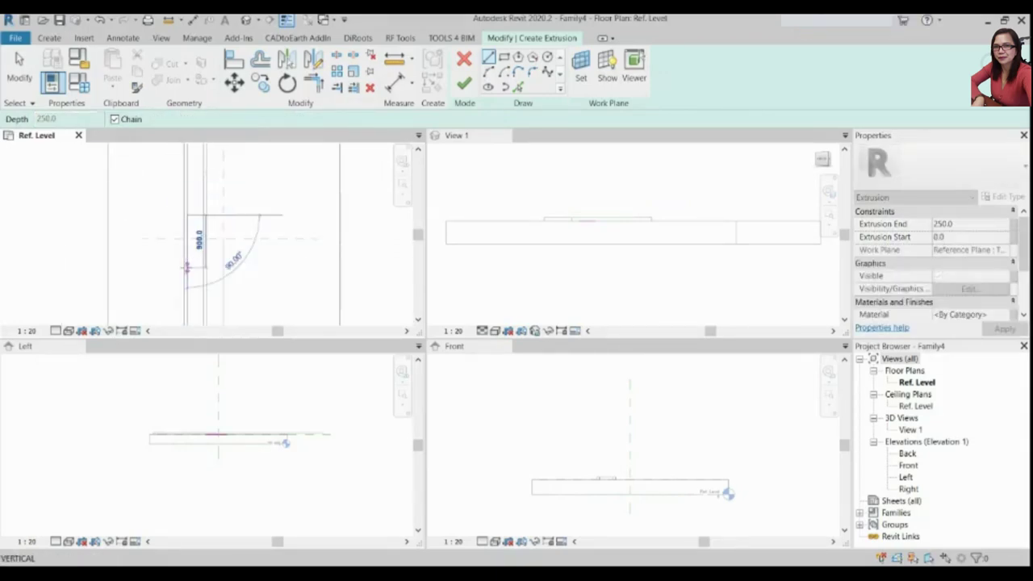
scroll(222, 238, down, 2)
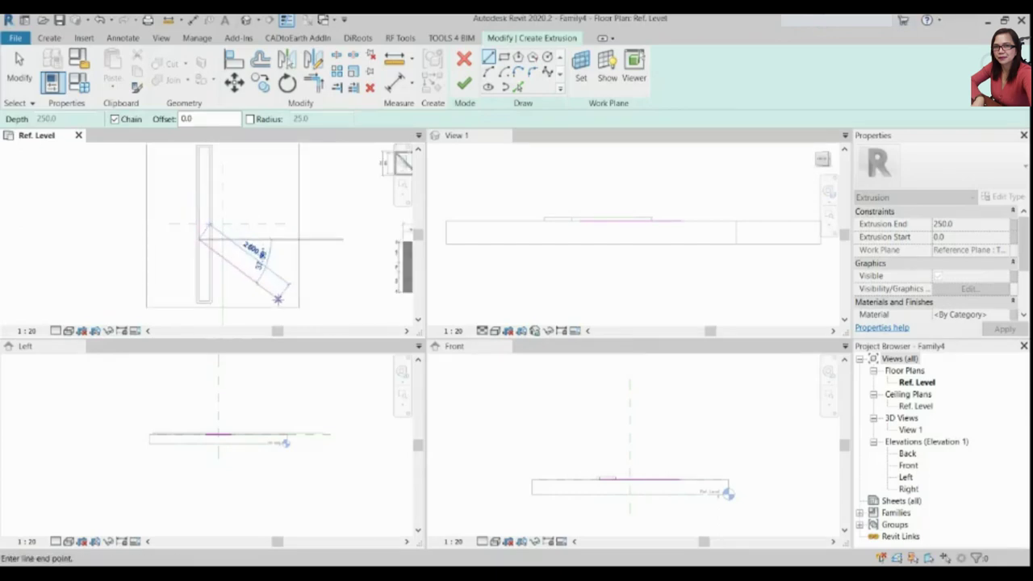
scroll(323, 258, up, 3)
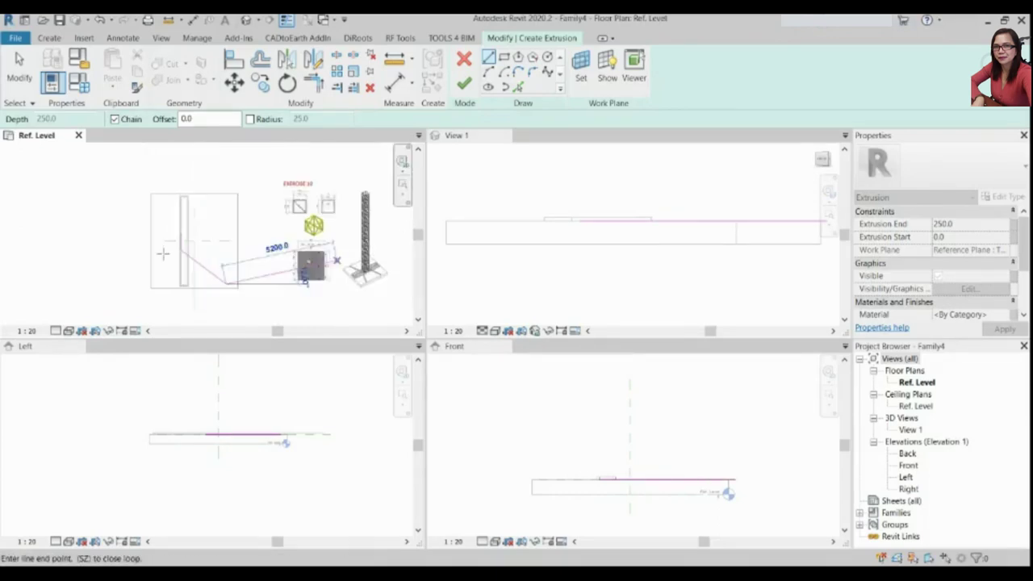
scroll(322, 258, up, 2)
scroll(256, 244, down, 2)
scroll(187, 197, down, 2)
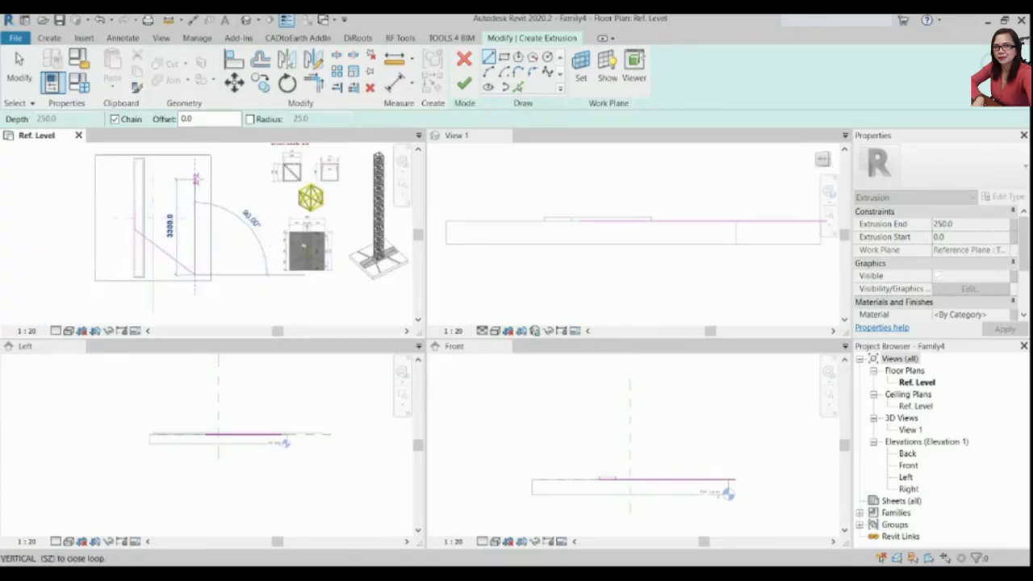
text(250)
key(Return)
scroll(159, 198, up, 1)
text(25)
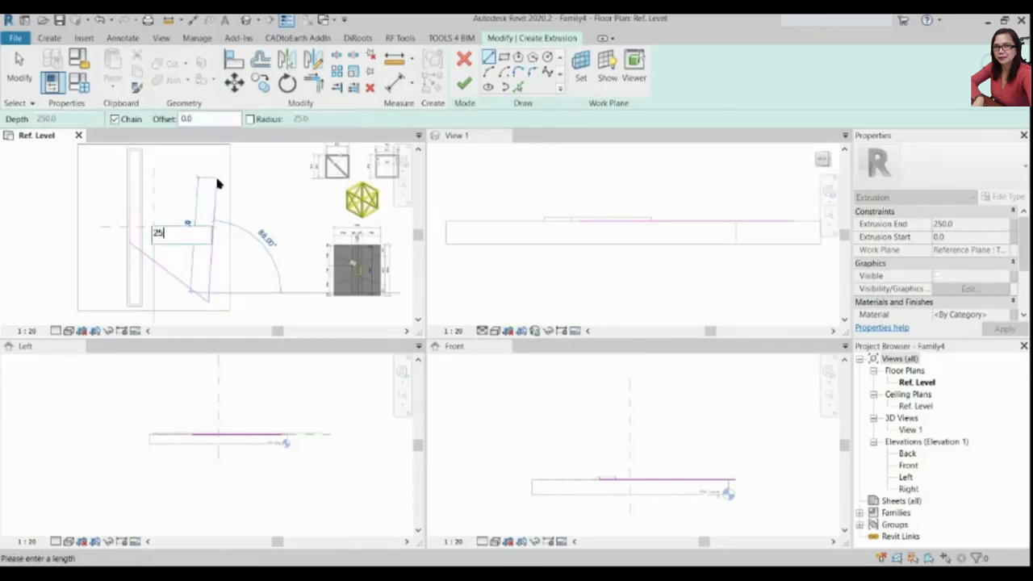
text(00)
key(Return)
scroll(201, 295, up, 2)
key(Escape)
key(Escape)
scroll(238, 295, down, 2)
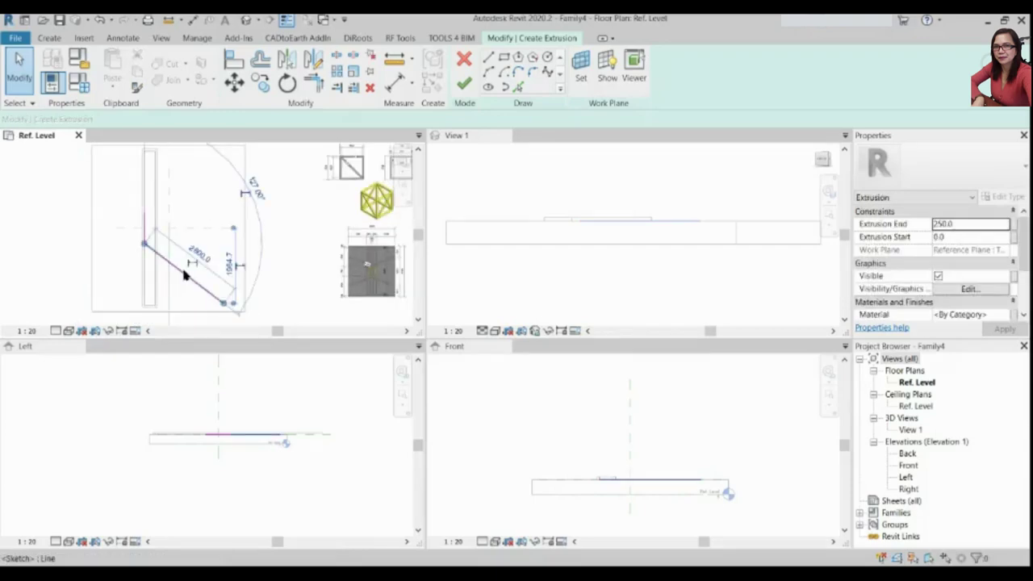
Mirror the diagonal line about the horizontal centre reference plane
click(286, 61)
click(203, 228)
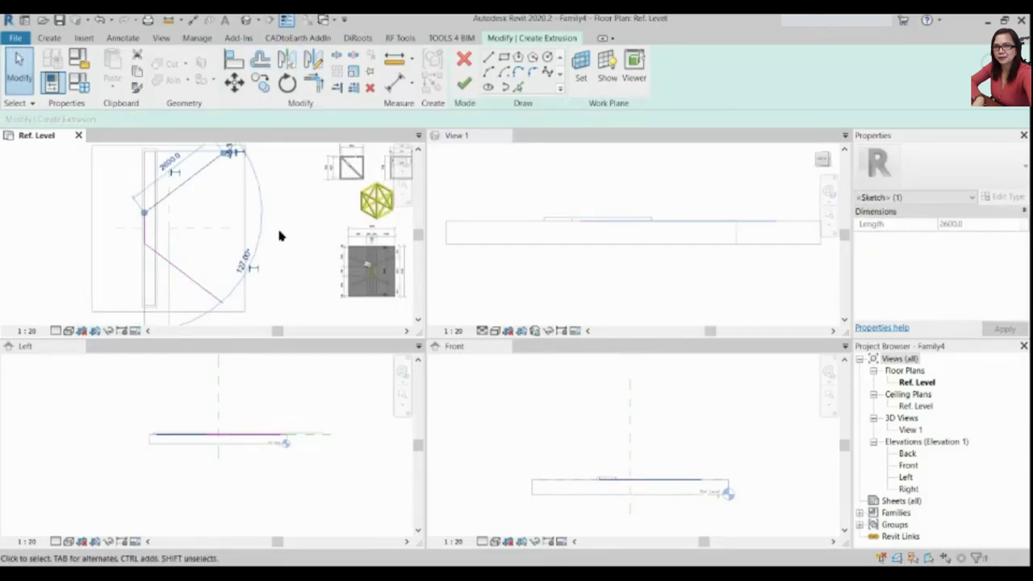
click(279, 235)
scroll(181, 248, up, 3)
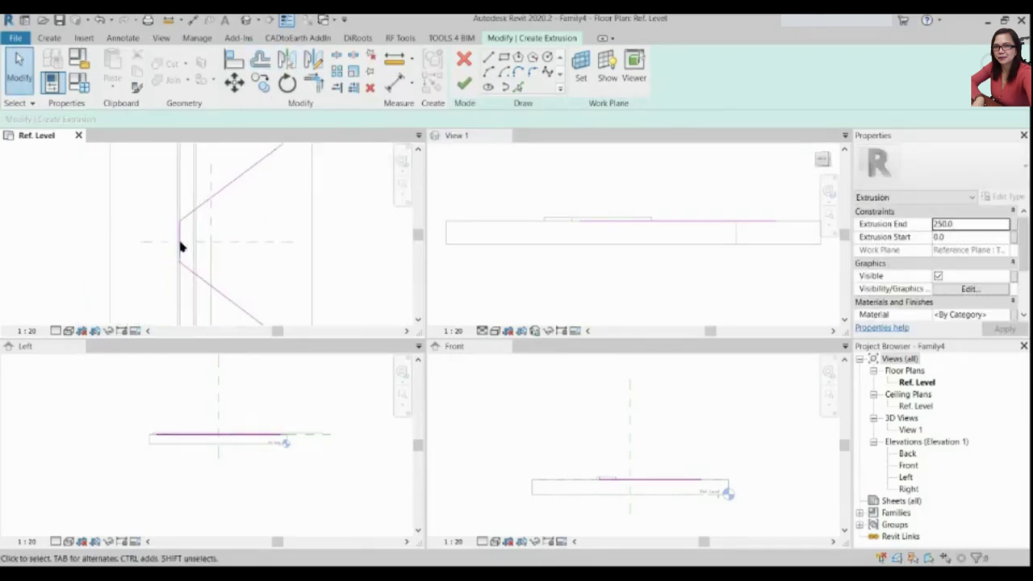
Offset the lower diagonal brace line by 51.0 and close the lower ends of both diagonals
click(260, 61)
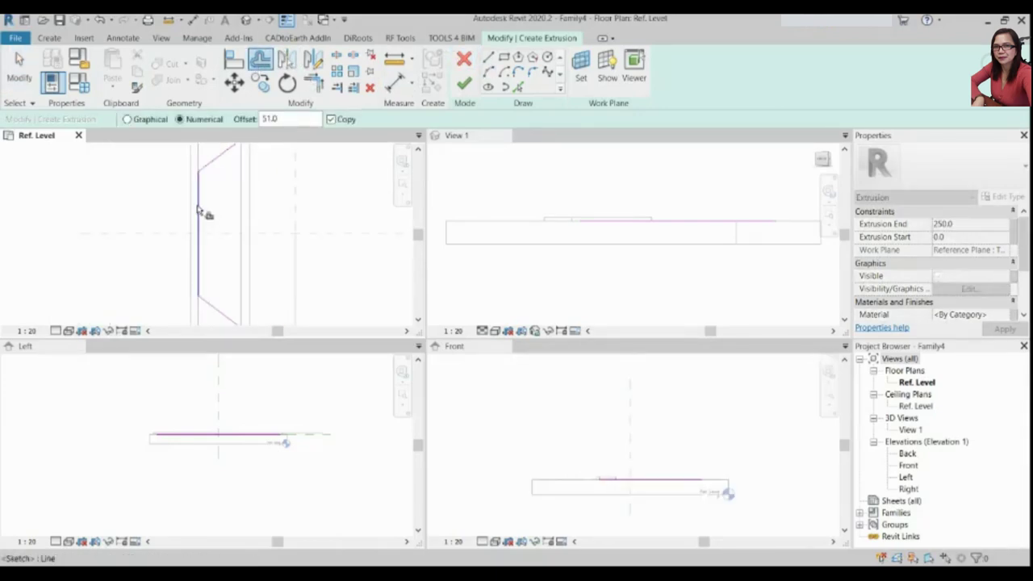
scroll(201, 193, down, 2)
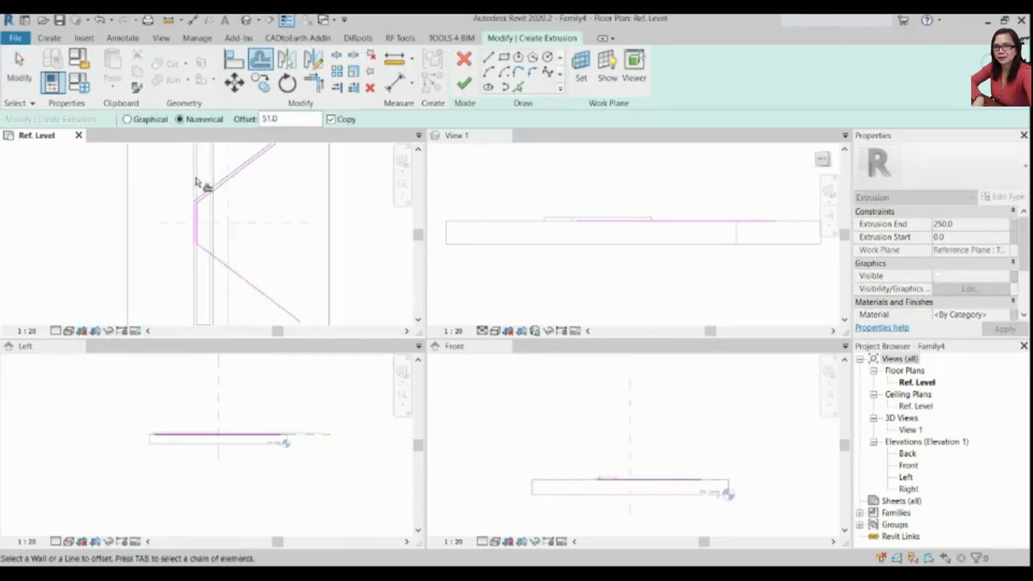
click(251, 286)
scroll(242, 242, up, 2)
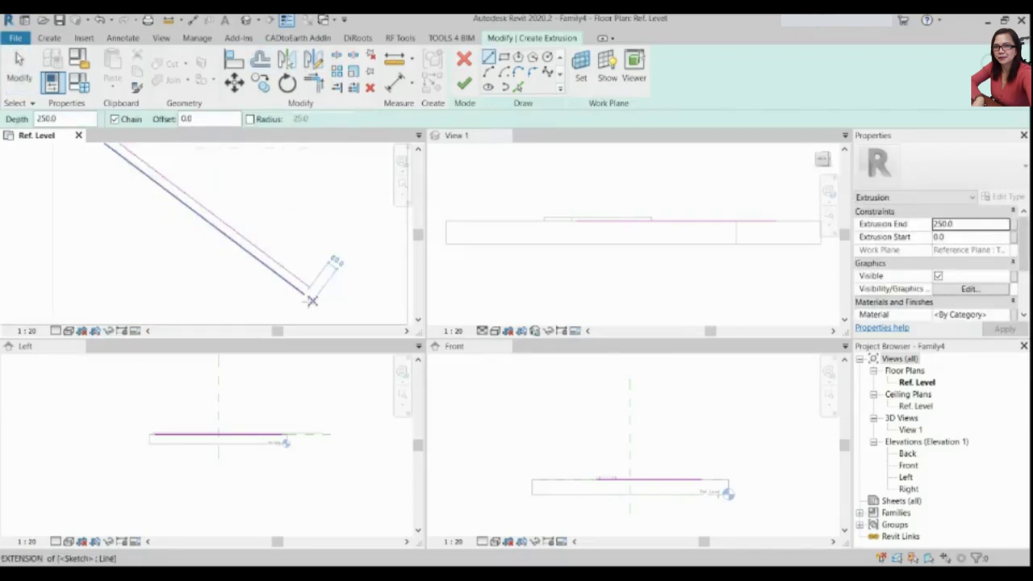
click(277, 284)
key(Escape)
key(Escape)
scroll(230, 275, down, 2)
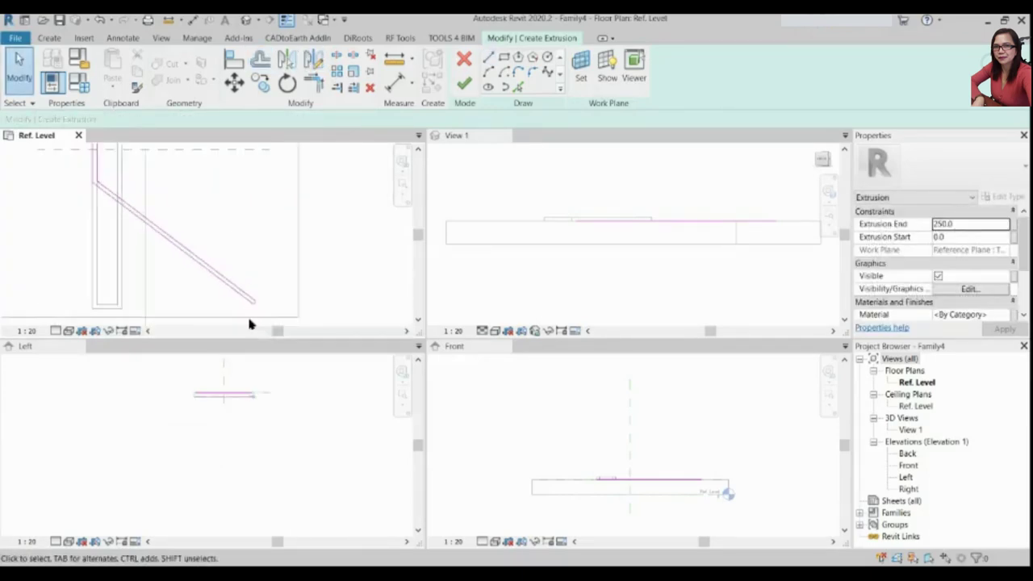
scroll(247, 314, down, 1)
scroll(230, 275, up, 1)
Try a line from the diagonal's upper end, then zoom in on the brace corner
click(489, 58)
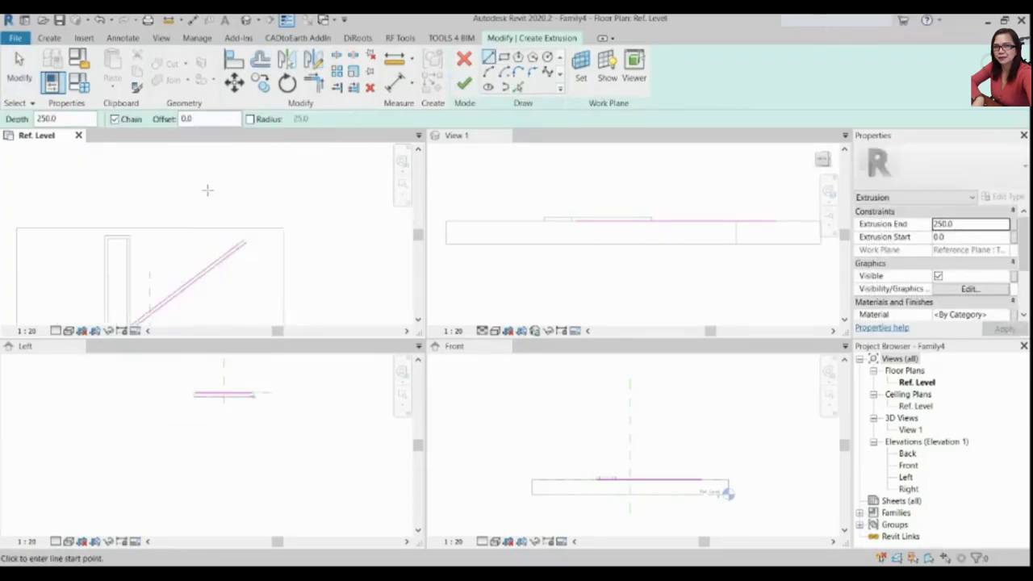
scroll(242, 217, up, 2)
click(243, 214)
key(Escape)
key(Escape)
scroll(196, 253, down, 2)
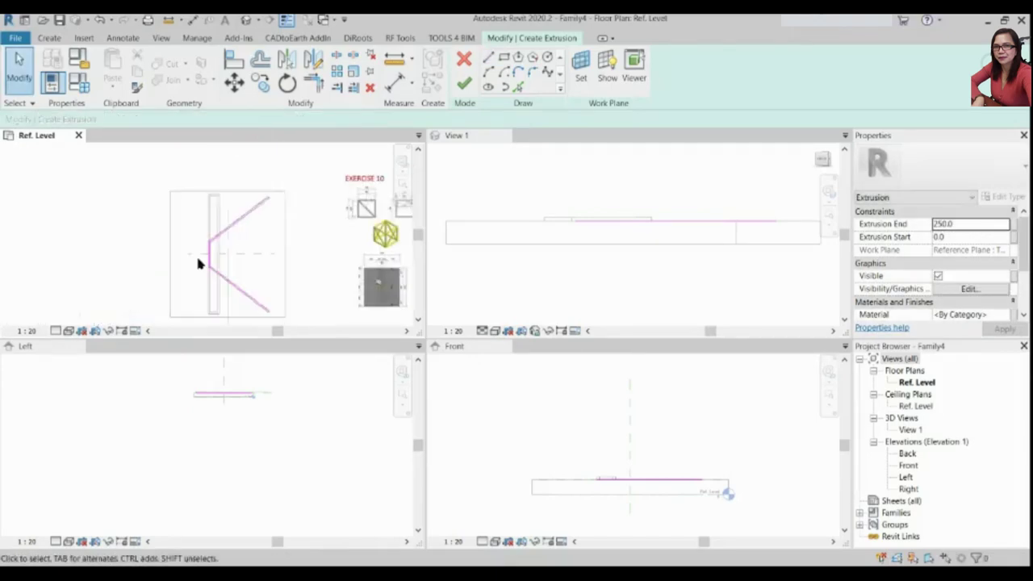
scroll(162, 218, up, 1)
scroll(294, 252, up, 3)
scroll(294, 252, up, 2)
scroll(294, 252, down, 2)
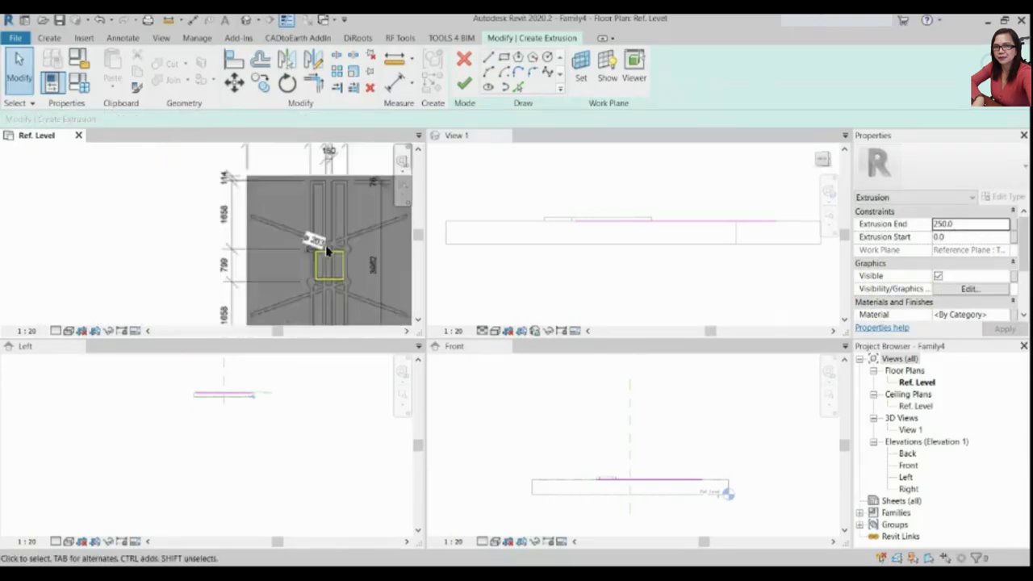
scroll(300, 240, down, 2)
scroll(125, 216, up, 3)
Draw a circle centred at the brace corner and reduce it to half its size
click(547, 58)
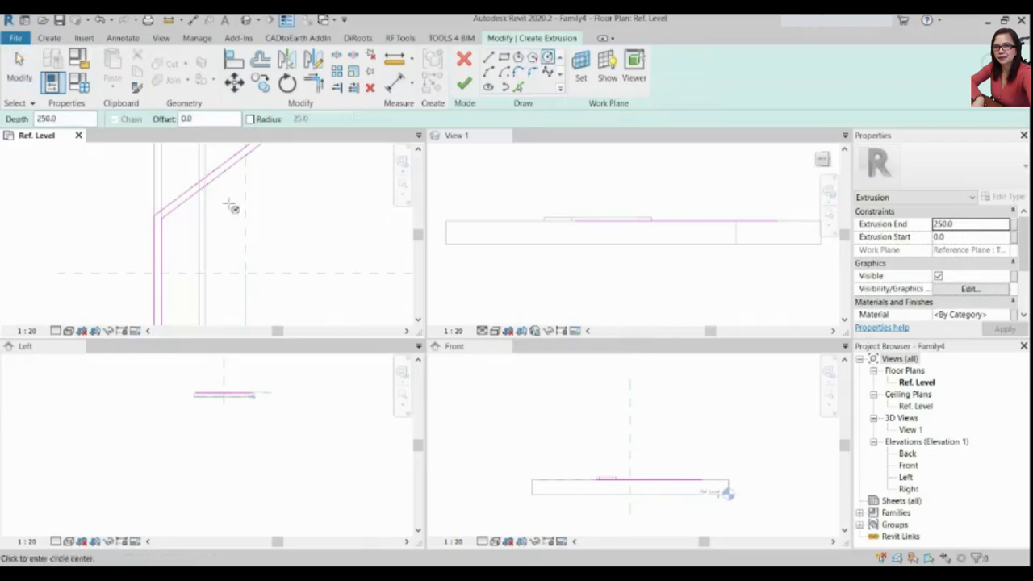
click(162, 212)
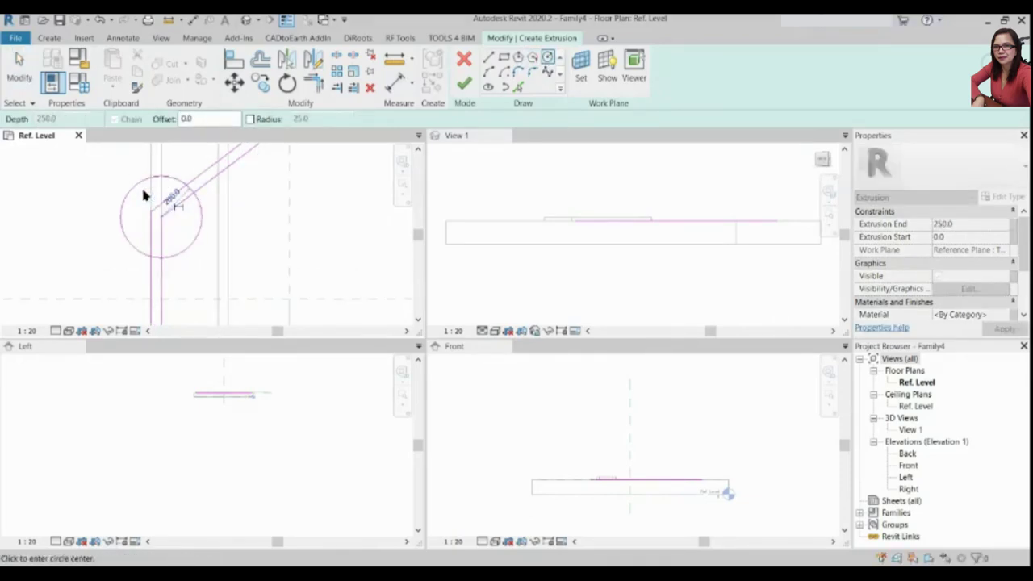
click(144, 195)
key(Escape)
key(Escape)
scroll(205, 249, up, 1)
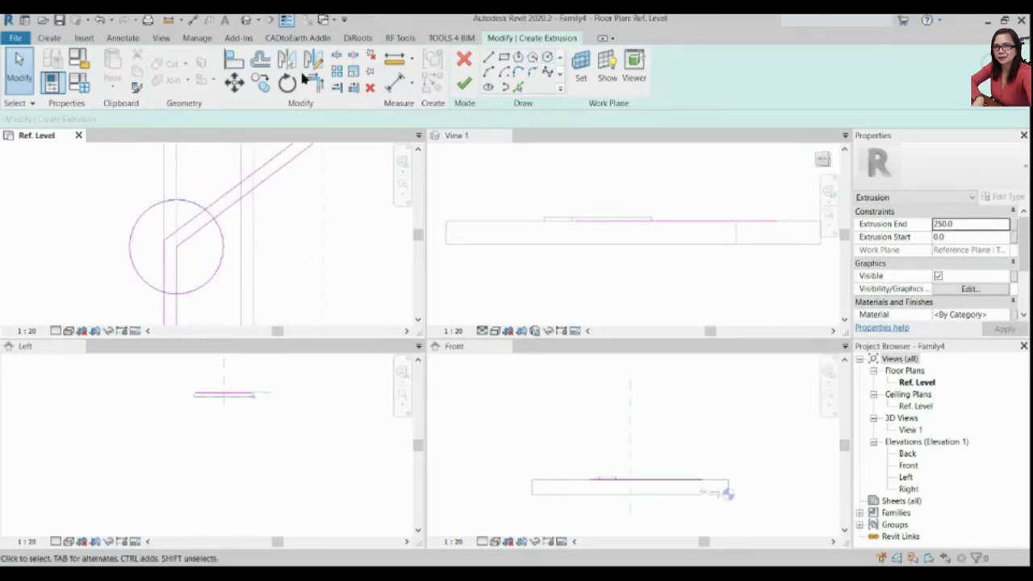
scroll(112, 228, down, 2)
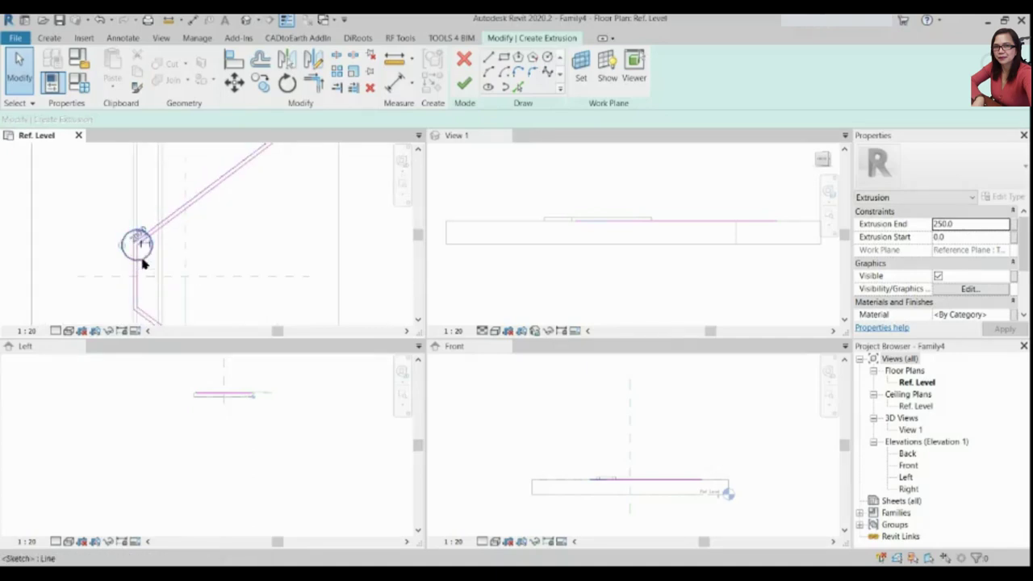
click(143, 262)
scroll(139, 242, up, 2)
key(Return)
scroll(118, 245, up, 2)
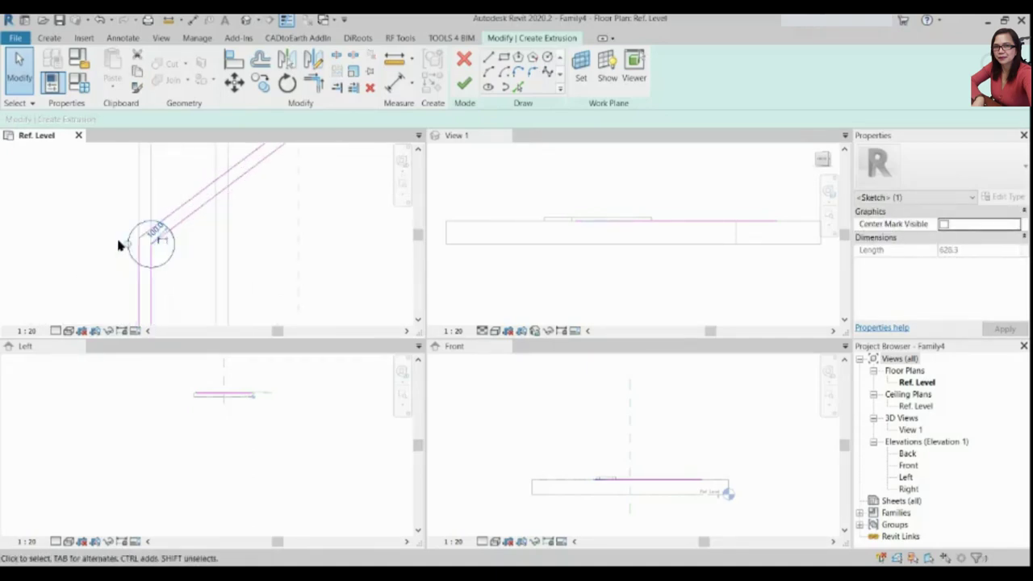
key(Escape)
Split a brace line and extend its end to meet the circle
click(338, 55)
scroll(195, 199, up, 2)
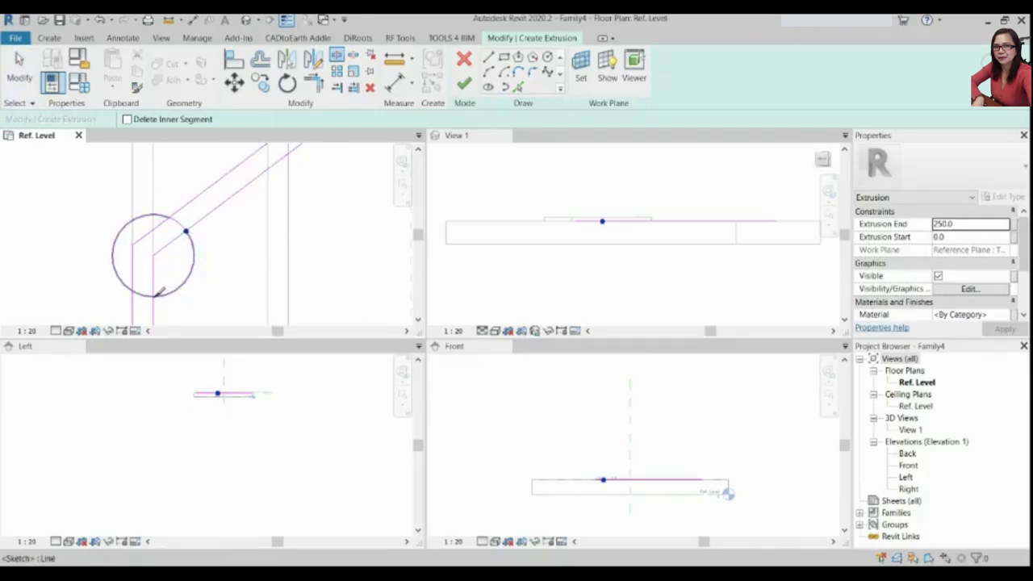
drag(143, 298, 146, 296)
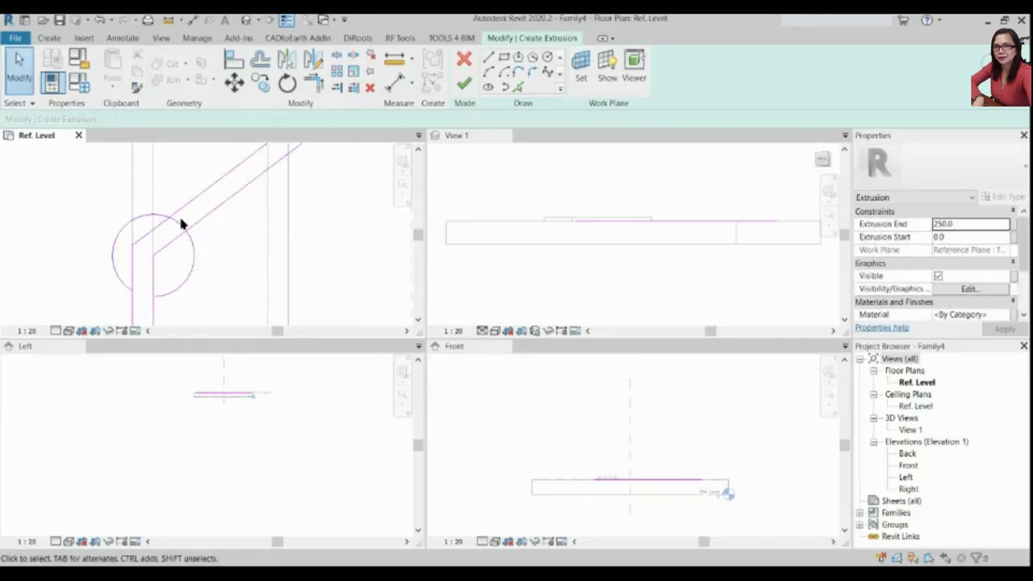
key(t)
key(r)
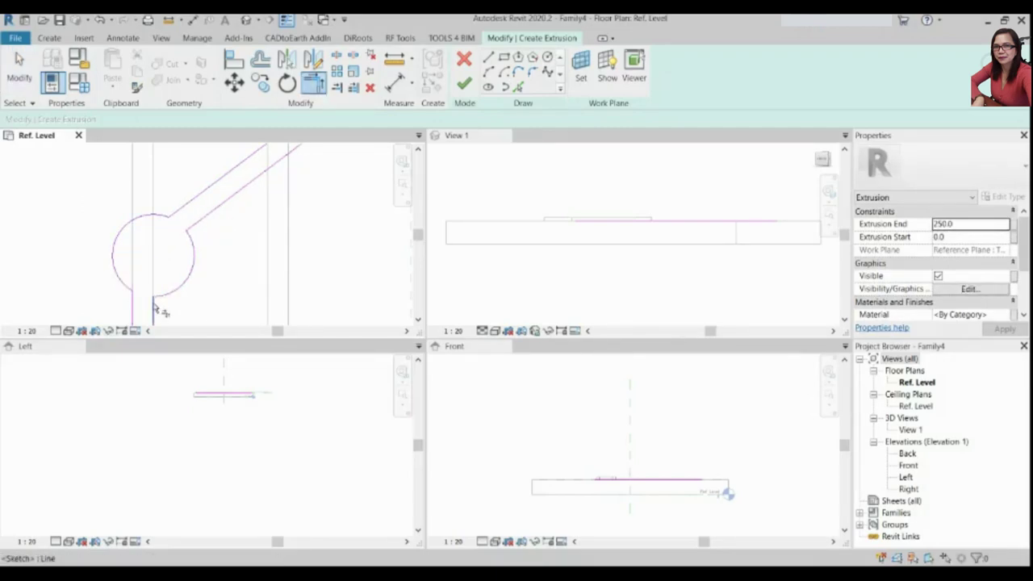
scroll(157, 309, down, 2)
key(Escape)
Trim the sketch lines around the circle into a clean closed corner
click(149, 199)
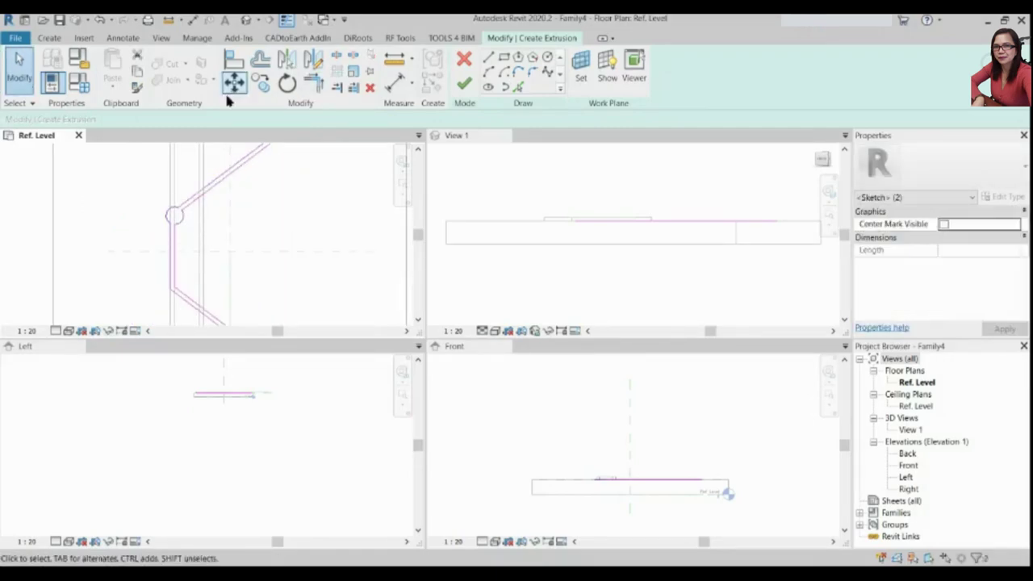
click(290, 61)
scroll(221, 281, up, 2)
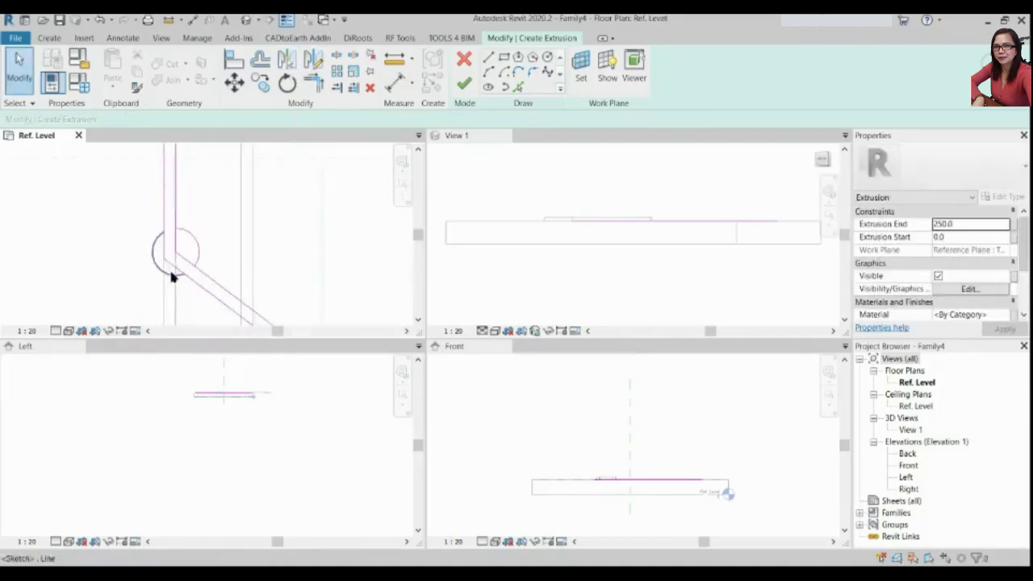
key(t)
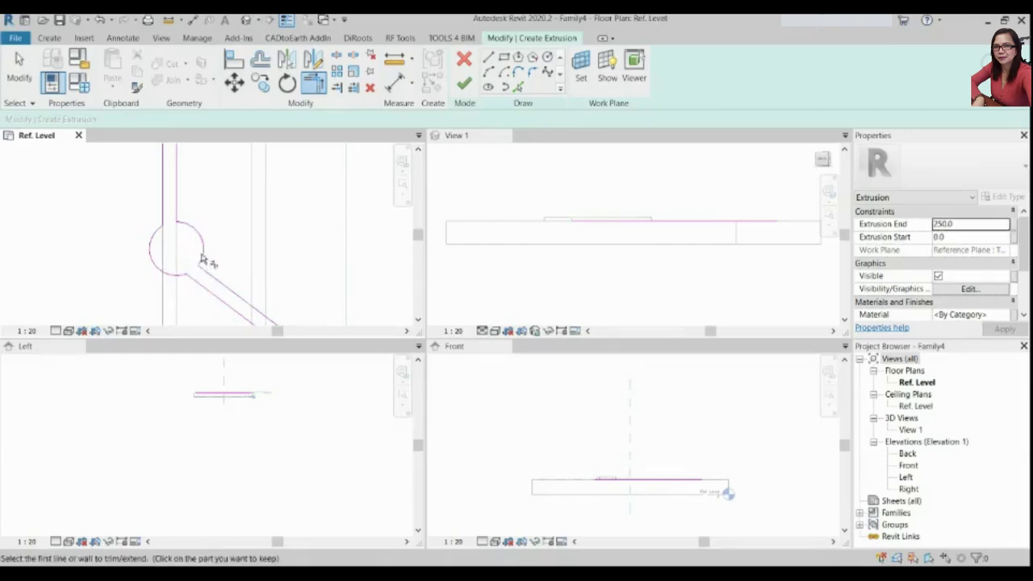
scroll(166, 250, down, 1)
scroll(194, 262, down, 2)
key(Escape)
Finish the brace sketch into a solid extrusion
click(466, 94)
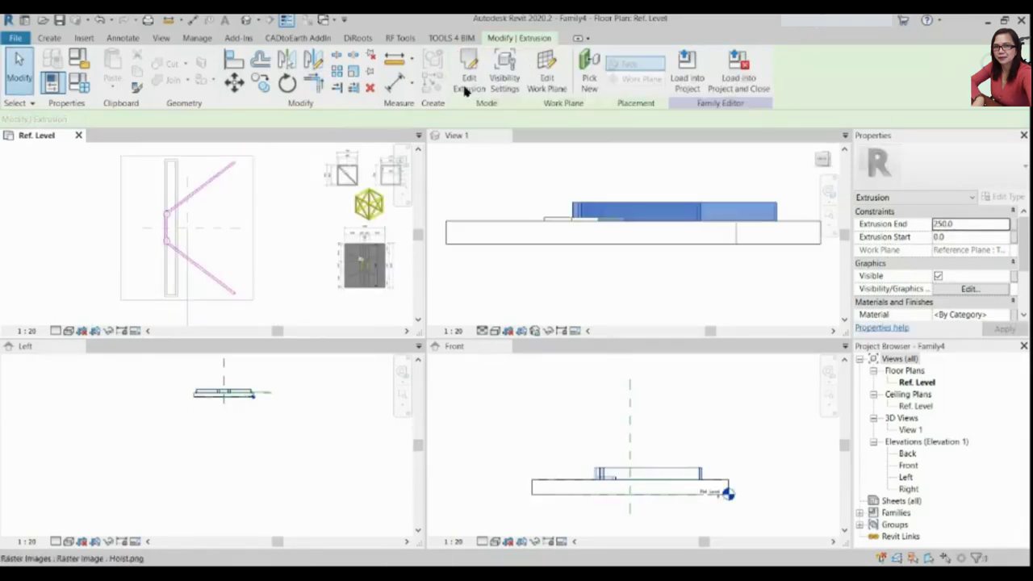
scroll(234, 411, up, 2)
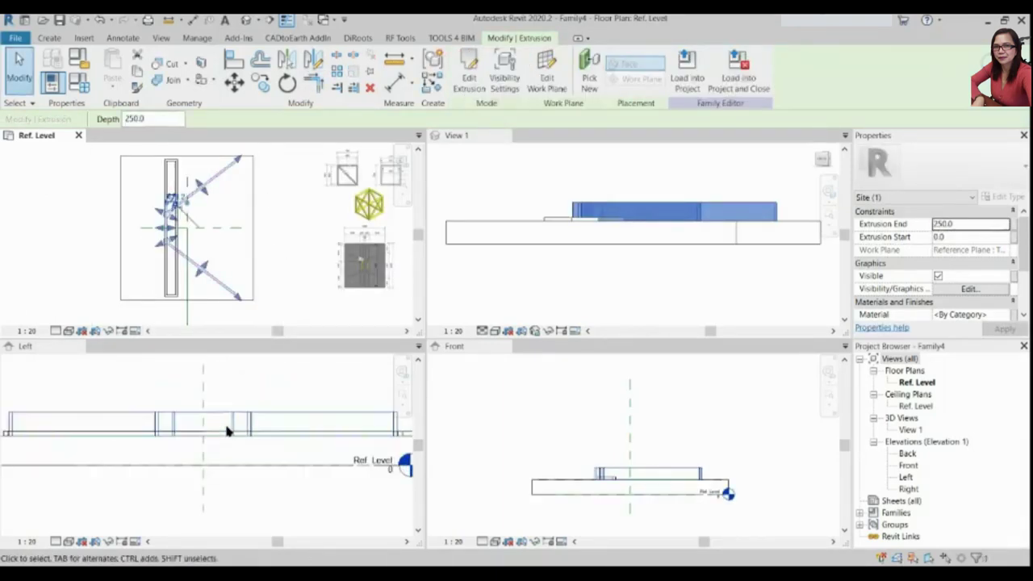
scroll(234, 413, up, 1)
key(Escape)
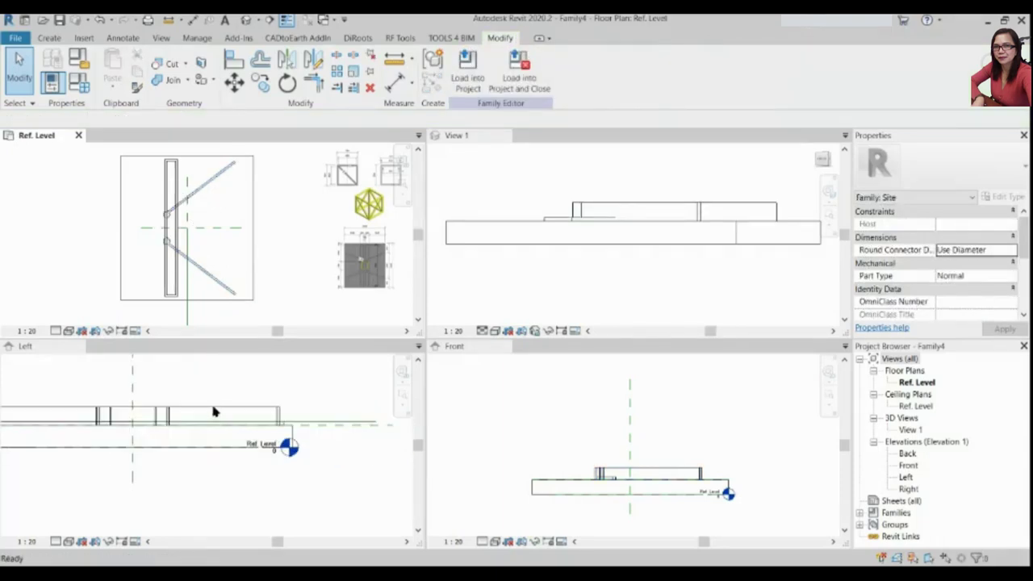
Make the Left elevation the working view and select the brace extrusion there
click(215, 281)
scroll(318, 415, up, 1)
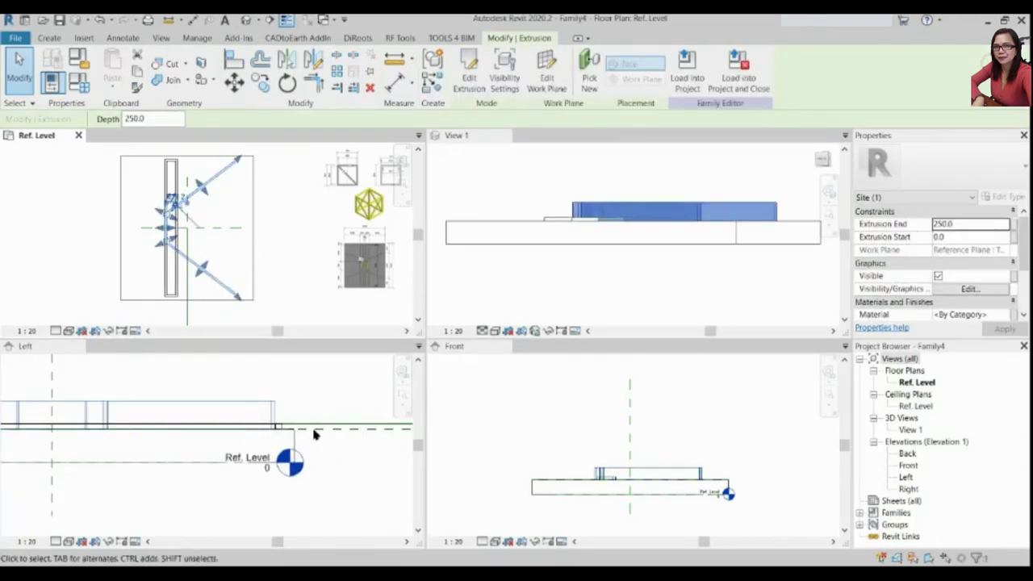
key(Escape)
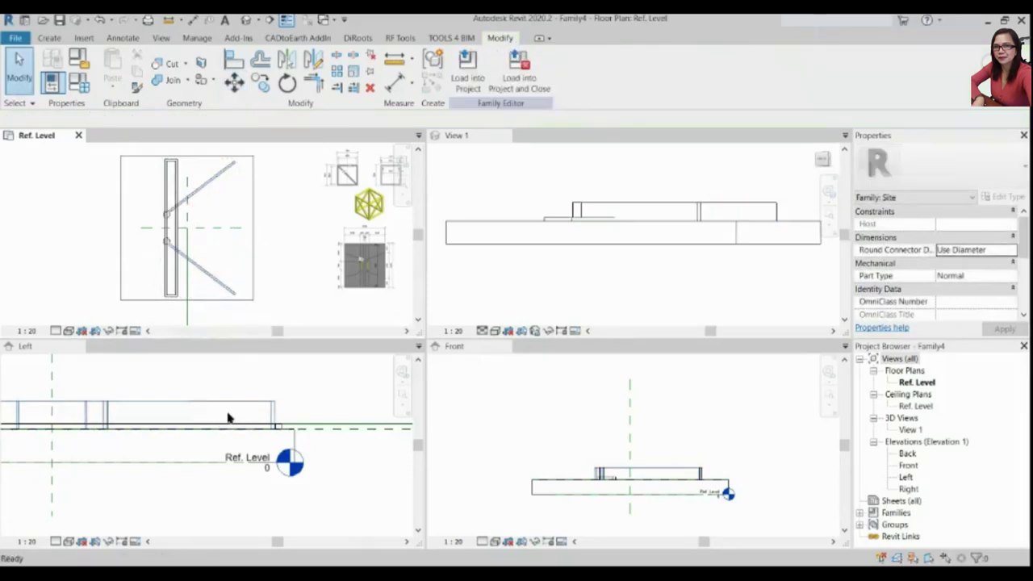
scroll(227, 417, up, 3)
key(a)
key(l)
click(343, 428)
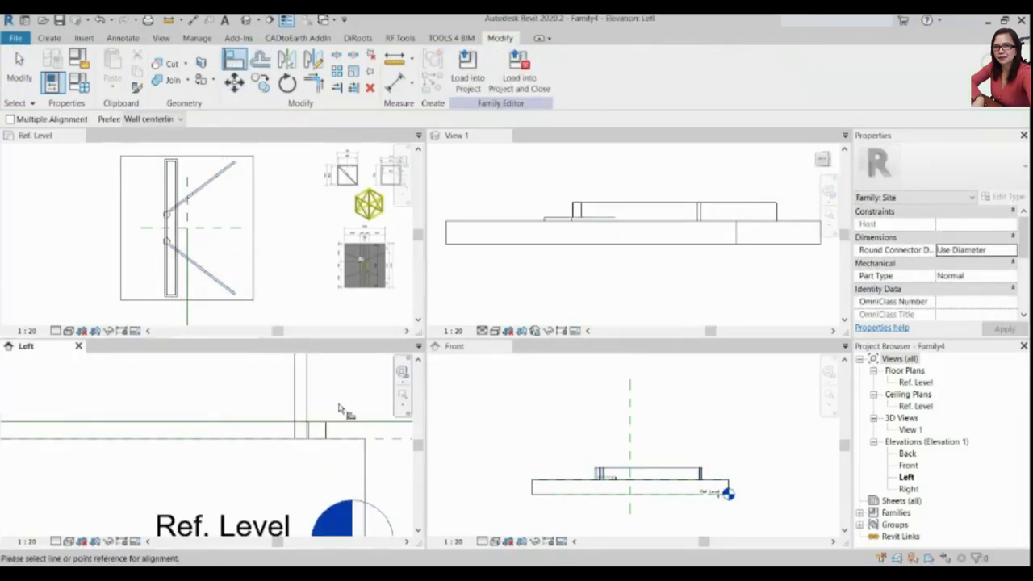
scroll(302, 428, down, 2)
scroll(315, 420, down, 1)
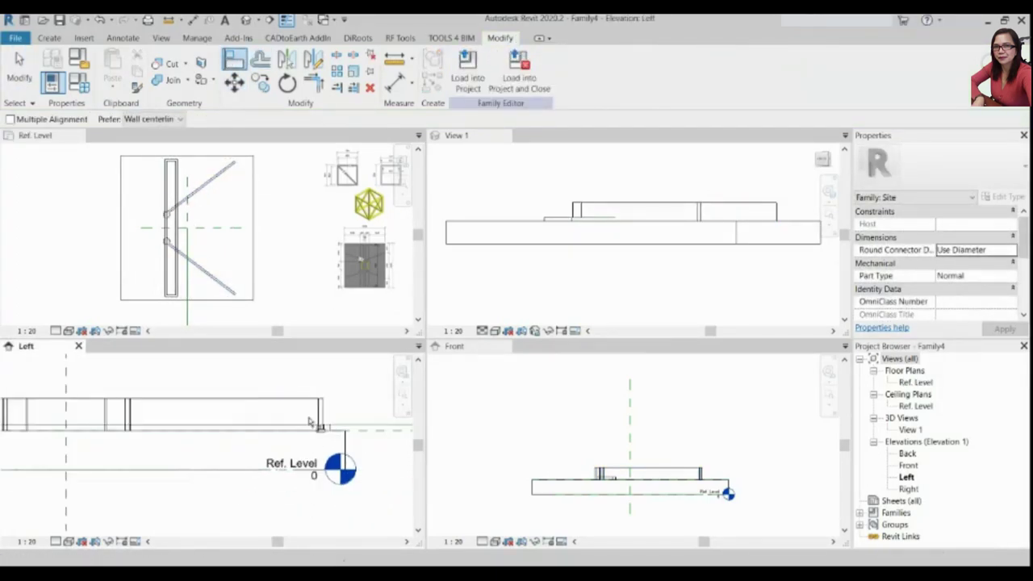
key(Escape)
key(Escape)
click(323, 415)
click(234, 83)
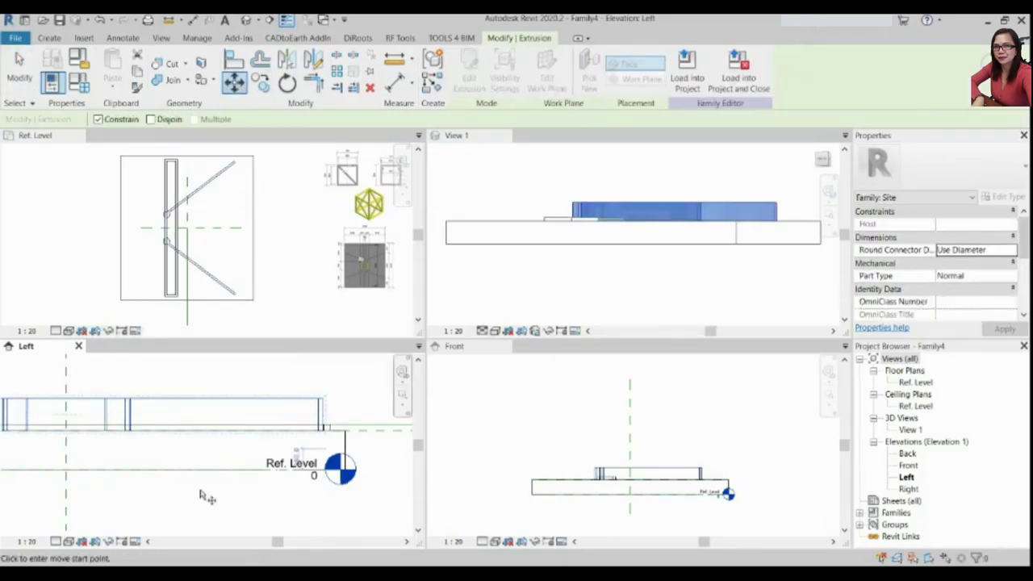
scroll(305, 424, up, 3)
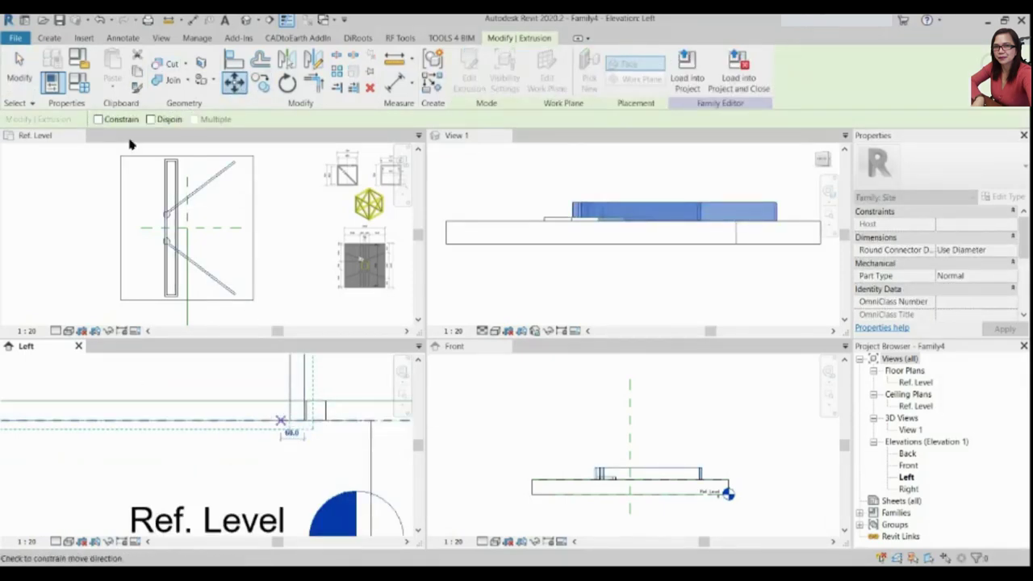
scroll(282, 423, down, 2)
key(Escape)
key(Escape)
scroll(202, 427, down, 1)
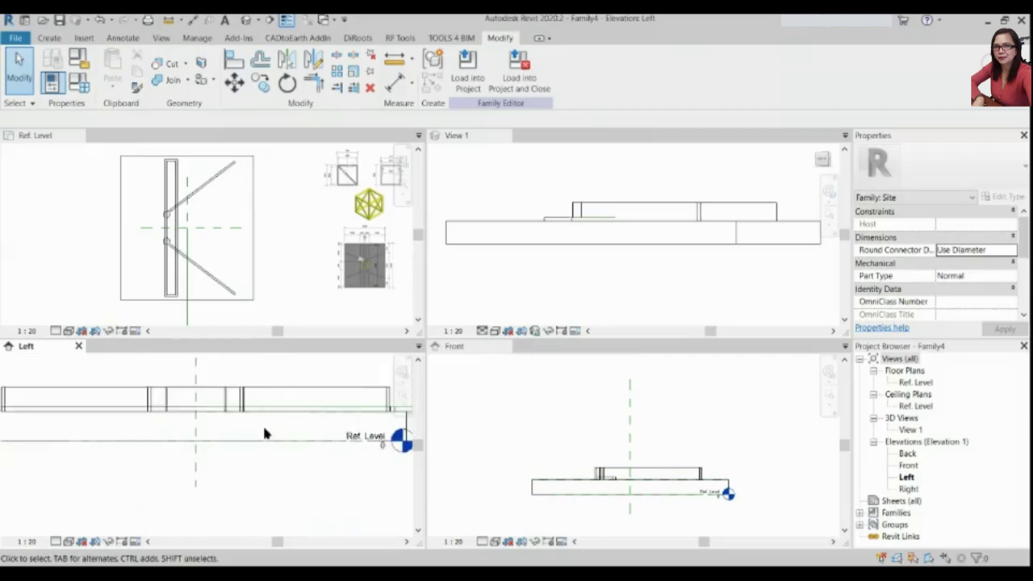
scroll(265, 434, down, 1)
Align the extrusion's edge to a reference line in the Left elevation
click(234, 60)
scroll(76, 419, up, 3)
scroll(76, 419, up, 2)
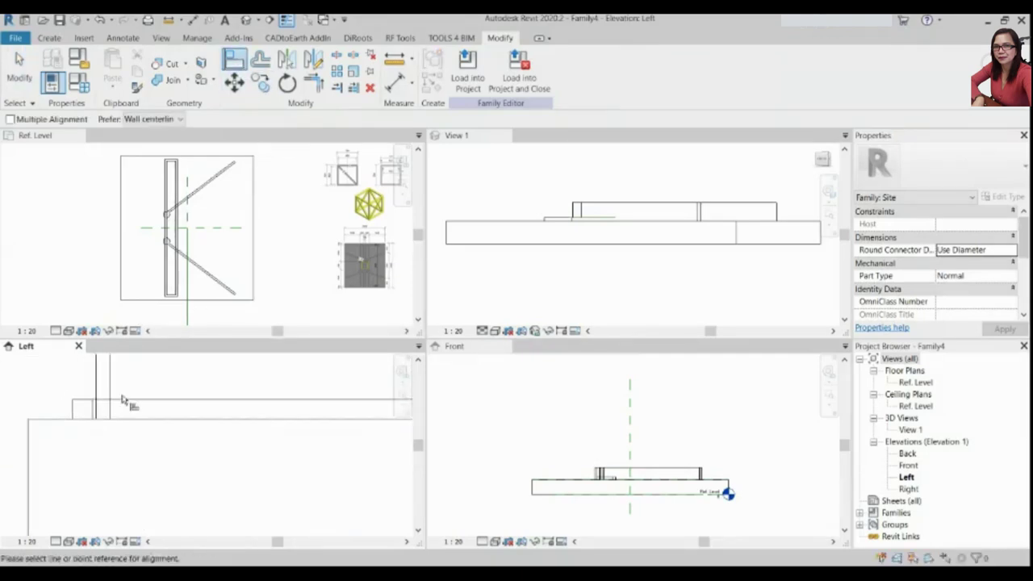
click(129, 400)
click(81, 423)
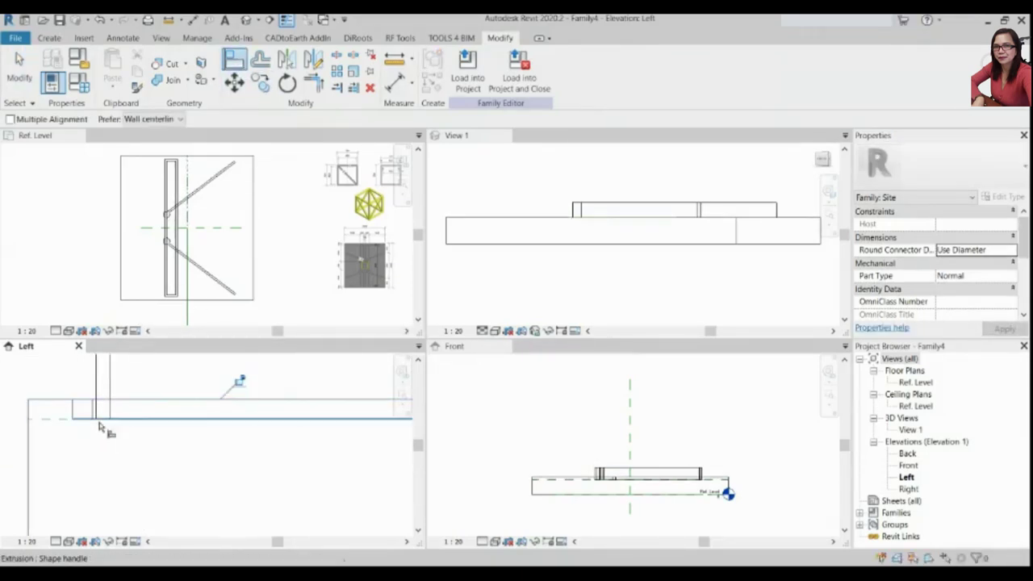
scroll(113, 426, down, 1)
scroll(113, 426, up, 2)
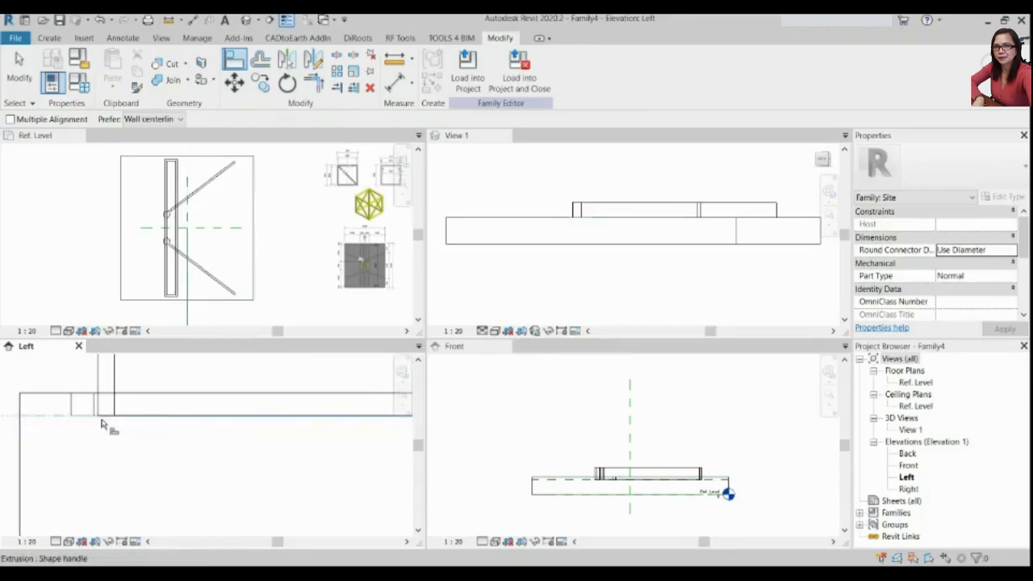
key(Escape)
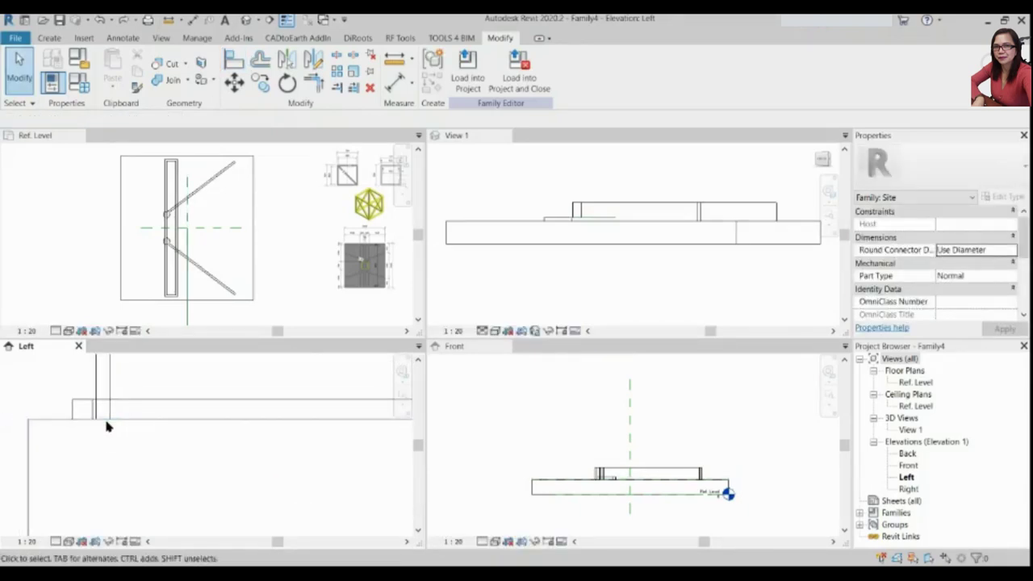
scroll(112, 424, down, 1)
scroll(112, 425, down, 1)
scroll(342, 436, up, 3)
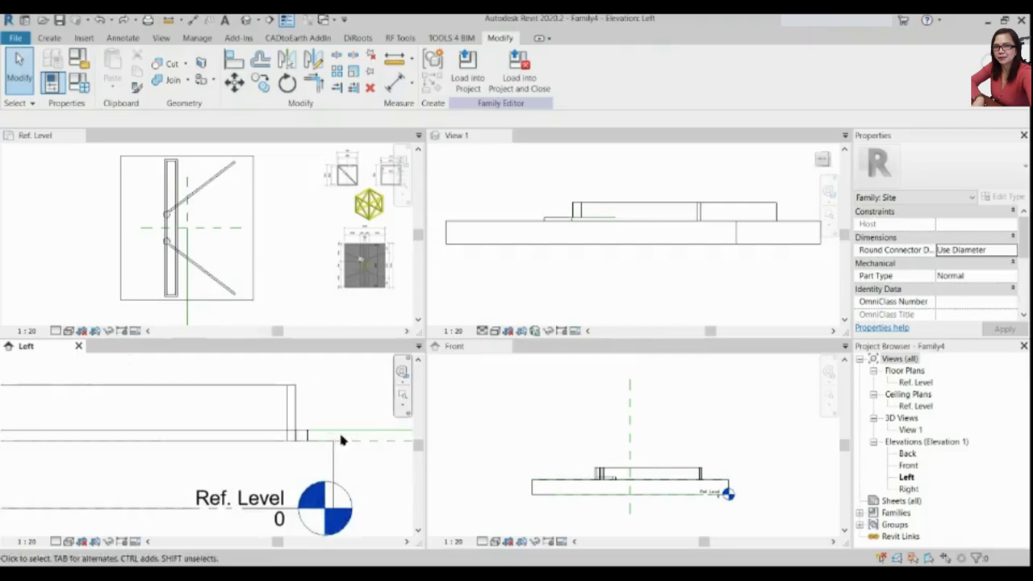
Drag the extrusion's edge to adjust its extent in the Left view
click(295, 409)
scroll(426, 387, down, 1)
scroll(142, 435, up, 2)
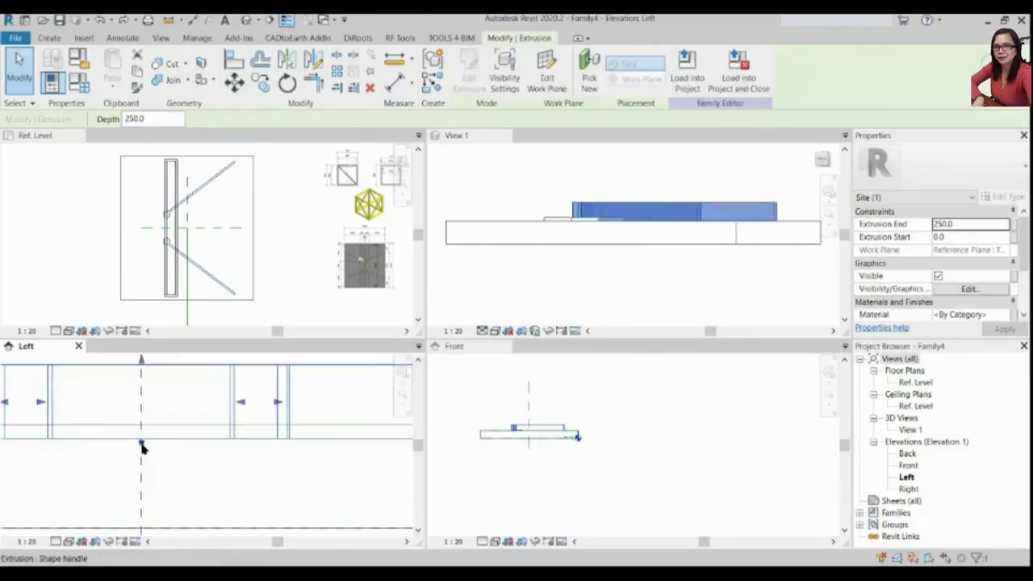
scroll(143, 436, up, 1)
drag(142, 430, 145, 428)
scroll(148, 430, down, 2)
click(339, 440)
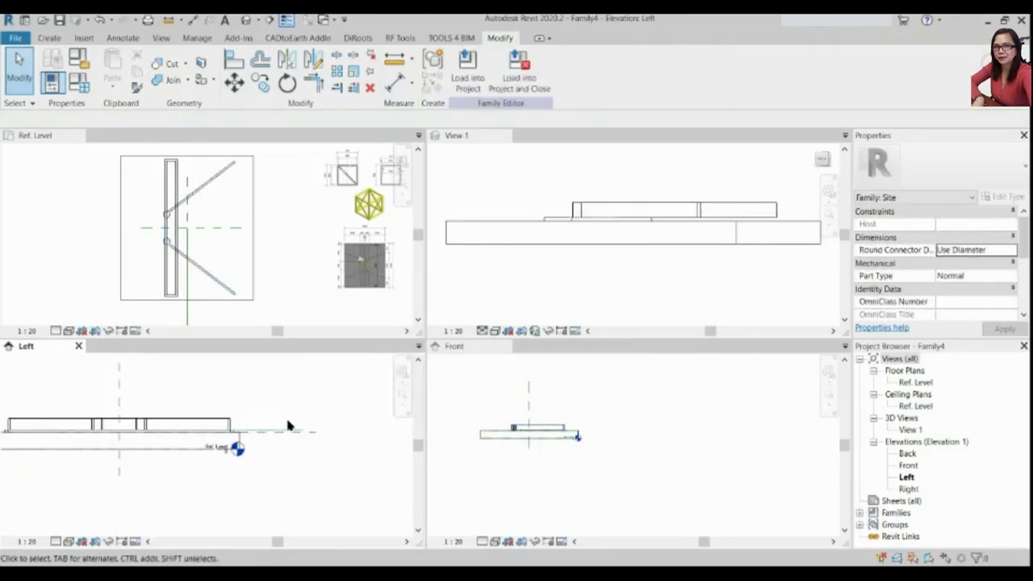
click(281, 433)
scroll(319, 433, up, 2)
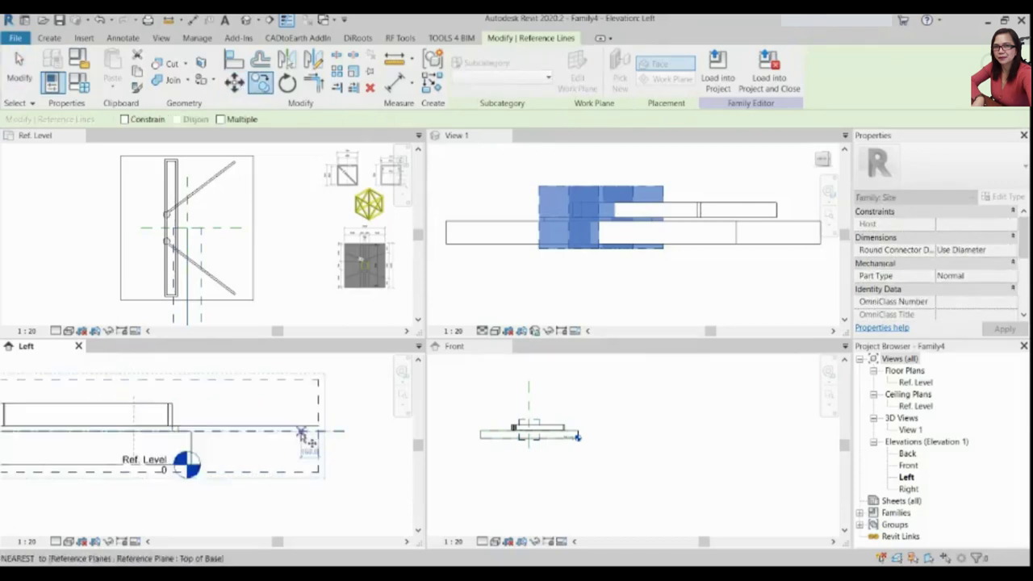
scroll(321, 435, up, 1)
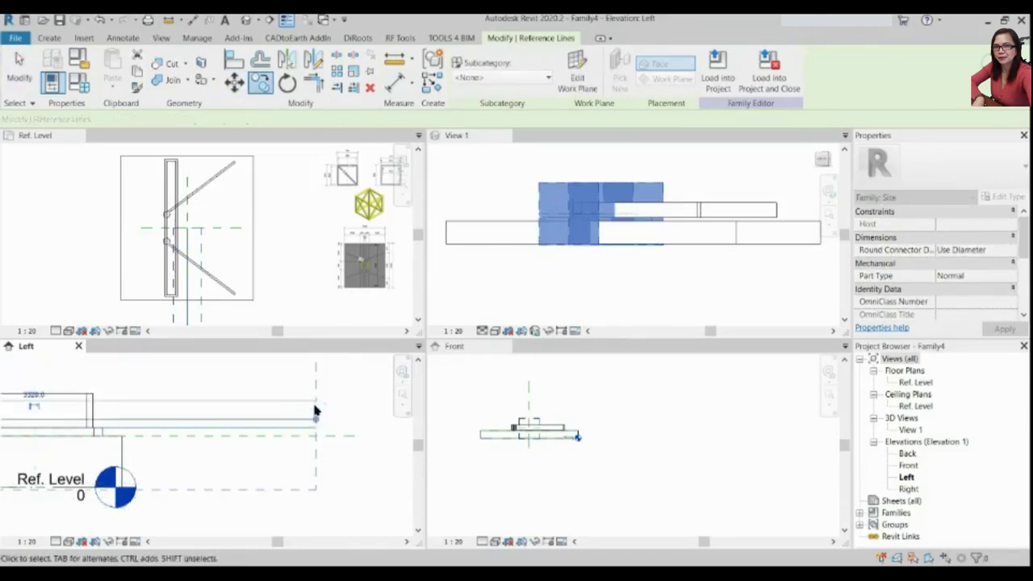
click(178, 520)
scroll(95, 440, down, 2)
scroll(95, 440, down, 1)
Align the slab's bottom edge to Ref. Level using AL
key(a)
key(l)
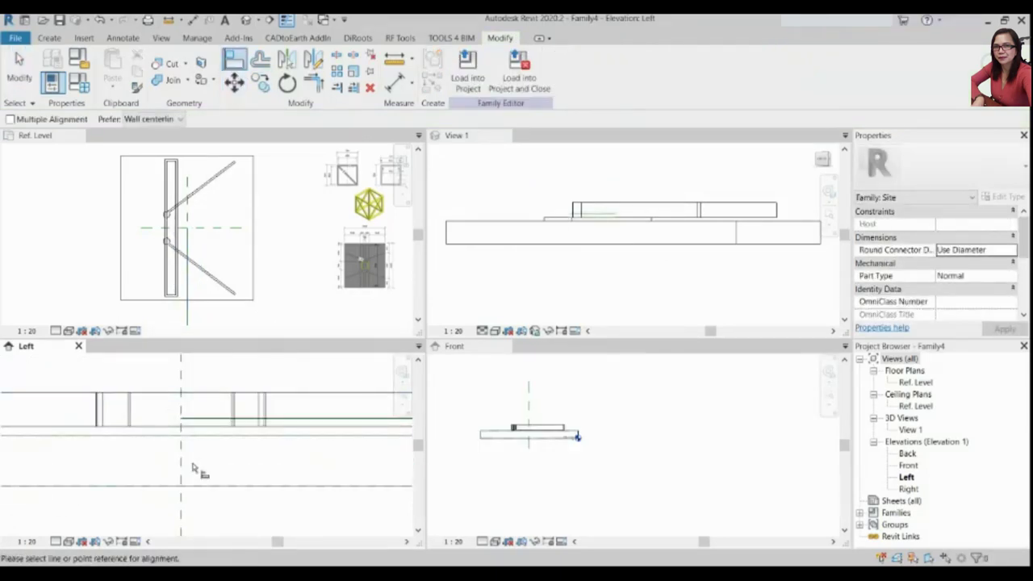
scroll(203, 452, down, 1)
click(207, 431)
click(214, 424)
scroll(194, 420, down, 1)
key(Escape)
scroll(174, 416, down, 1)
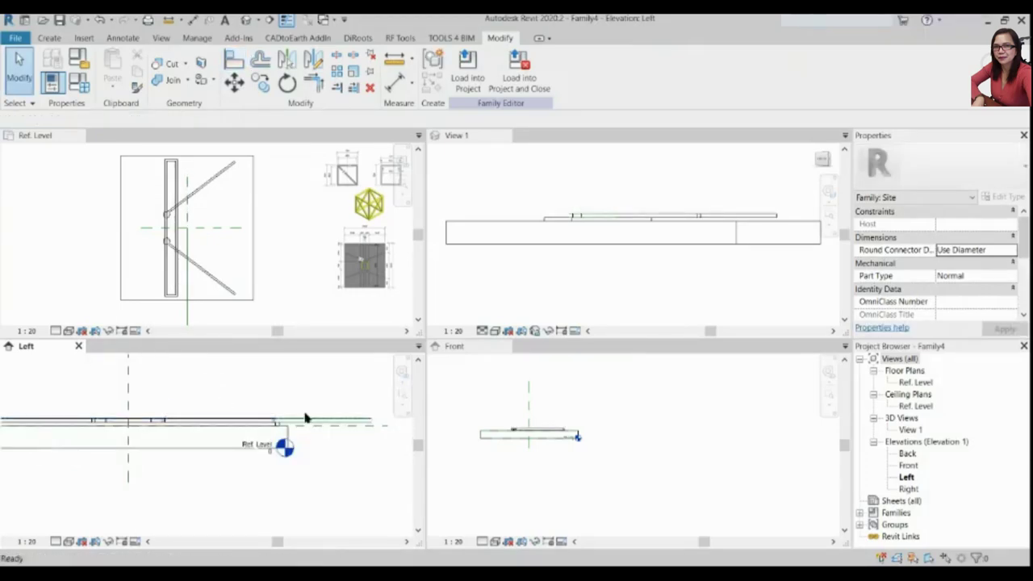
click(345, 422)
scroll(334, 422, down, 1)
Join the overlapping brace and tube solids pairwise with Join Geometry
key(Escape)
scroll(306, 419, down, 2)
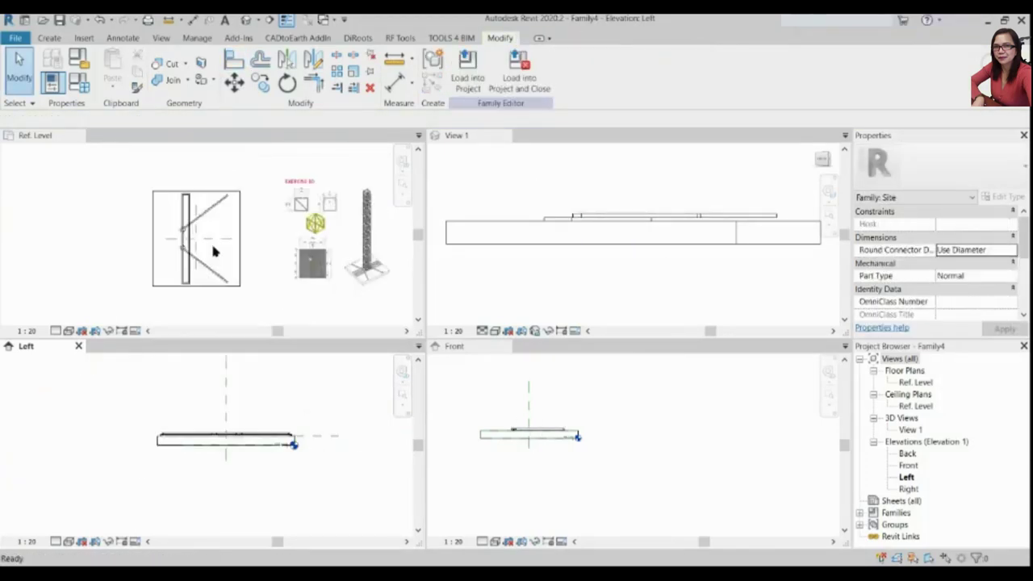
scroll(207, 258, up, 3)
scroll(226, 186, down, 1)
scroll(208, 222, down, 1)
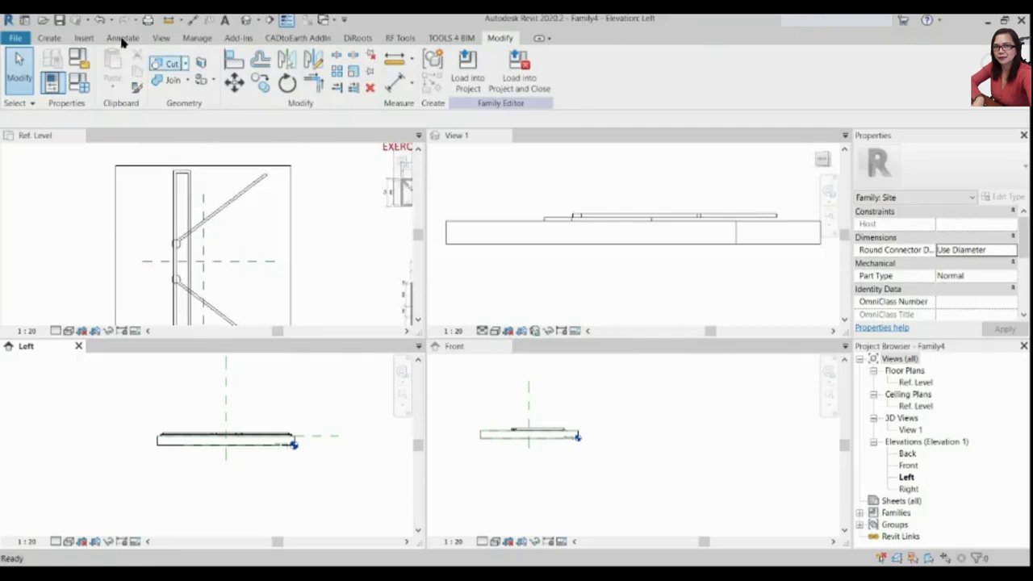
scroll(215, 265, down, 2)
scroll(339, 265, up, 2)
scroll(339, 266, down, 2)
scroll(95, 194, up, 1)
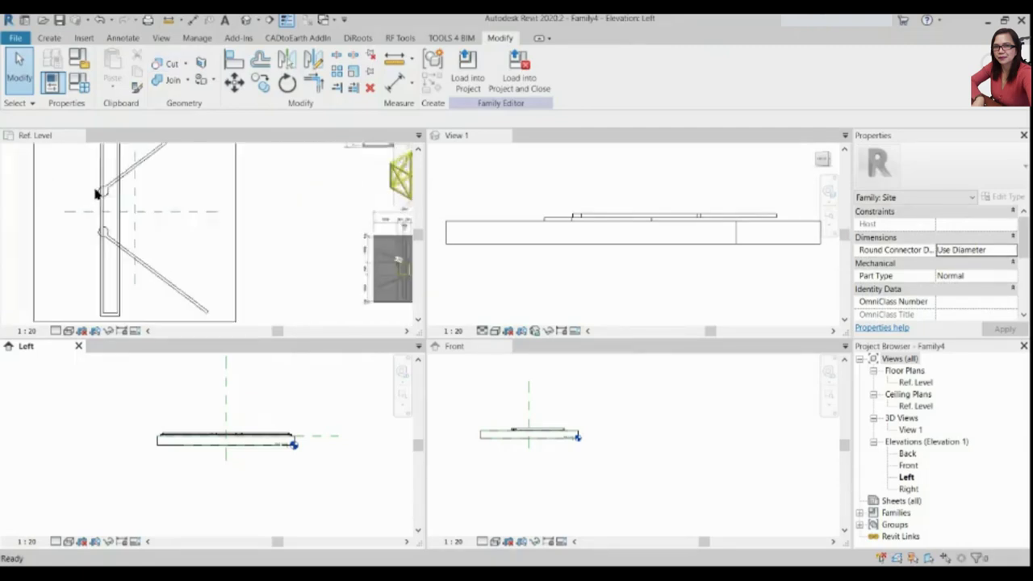
scroll(95, 194, up, 2)
scroll(113, 198, down, 3)
scroll(129, 218, up, 2)
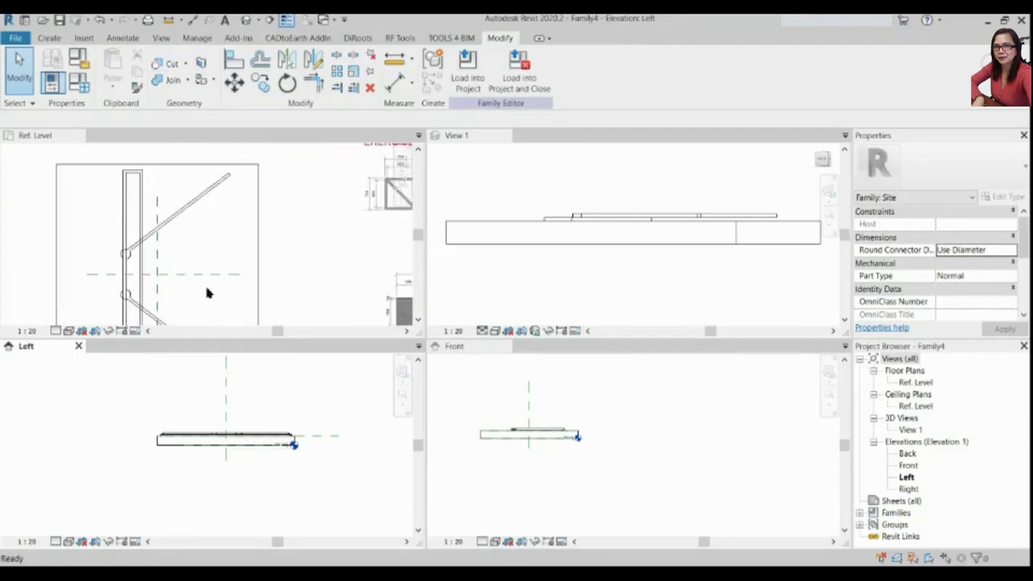
scroll(233, 429, up, 2)
scroll(228, 434, up, 1)
scroll(239, 420, up, 2)
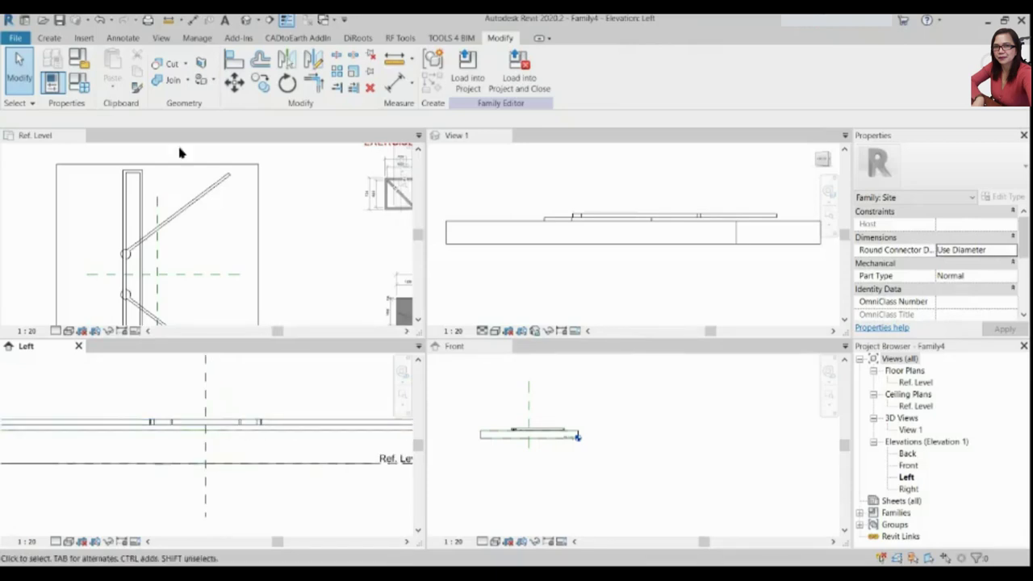
click(171, 84)
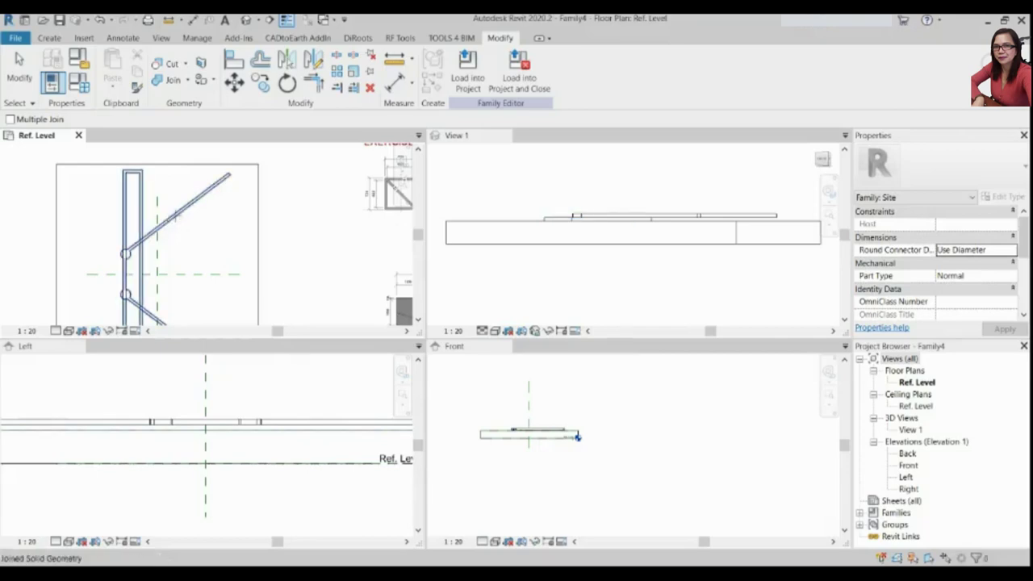
click(143, 206)
click(189, 203)
click(189, 203)
click(186, 226)
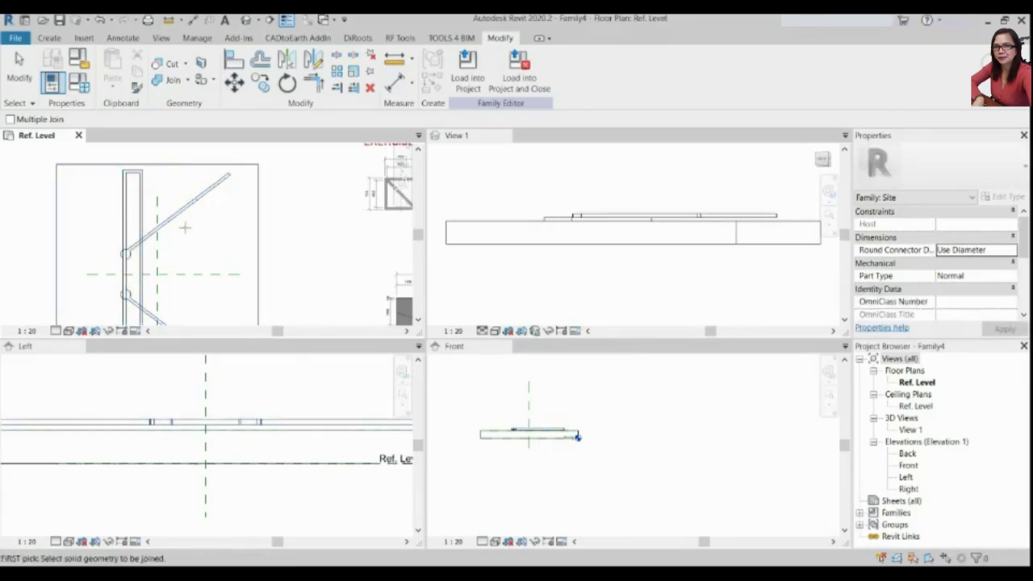
key(Escape)
key(Escape)
key(z)
key(f)
Fit the plan and Left elevation views and check the Center (Front/Back) reference plane
middle_click(168, 253)
middle_click(239, 435)
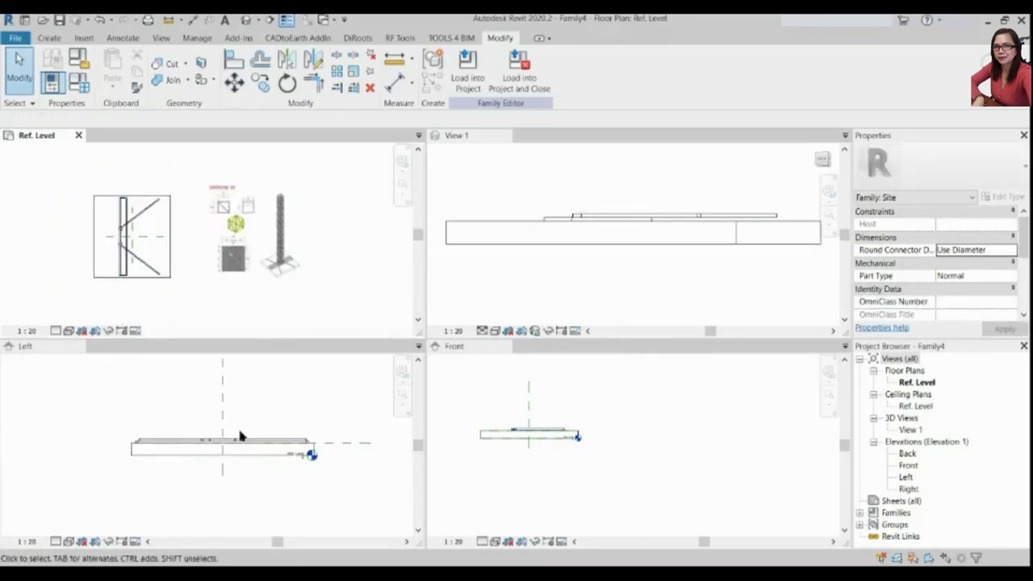
scroll(242, 206, up, 5)
scroll(211, 470, down, 2)
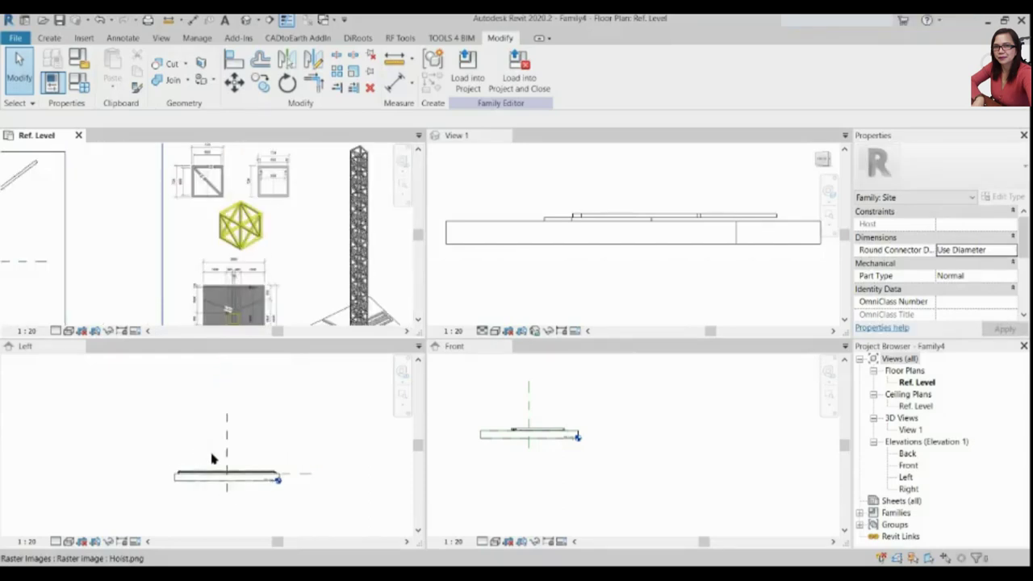
click(225, 424)
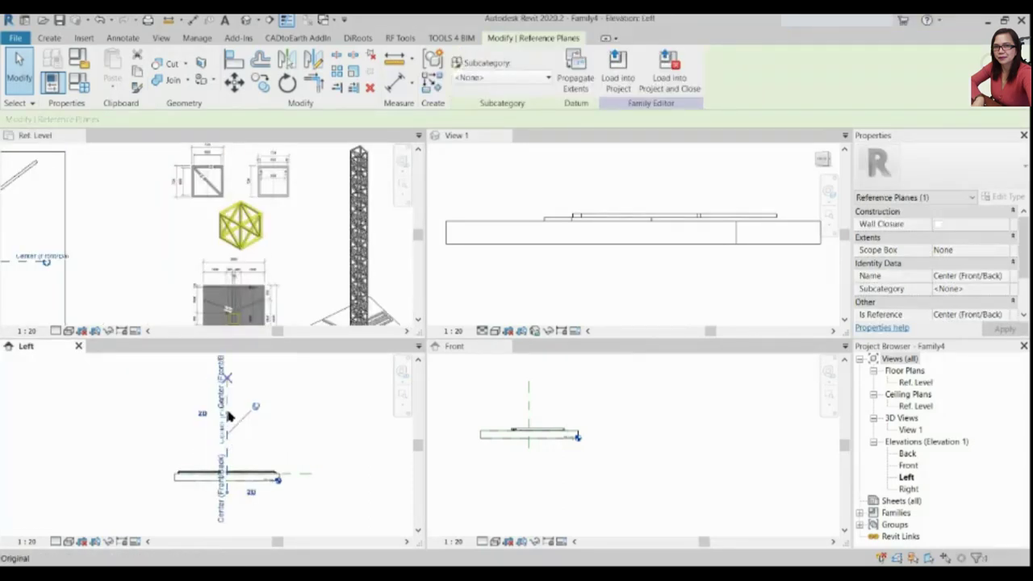
scroll(240, 515, down, 2)
click(231, 514)
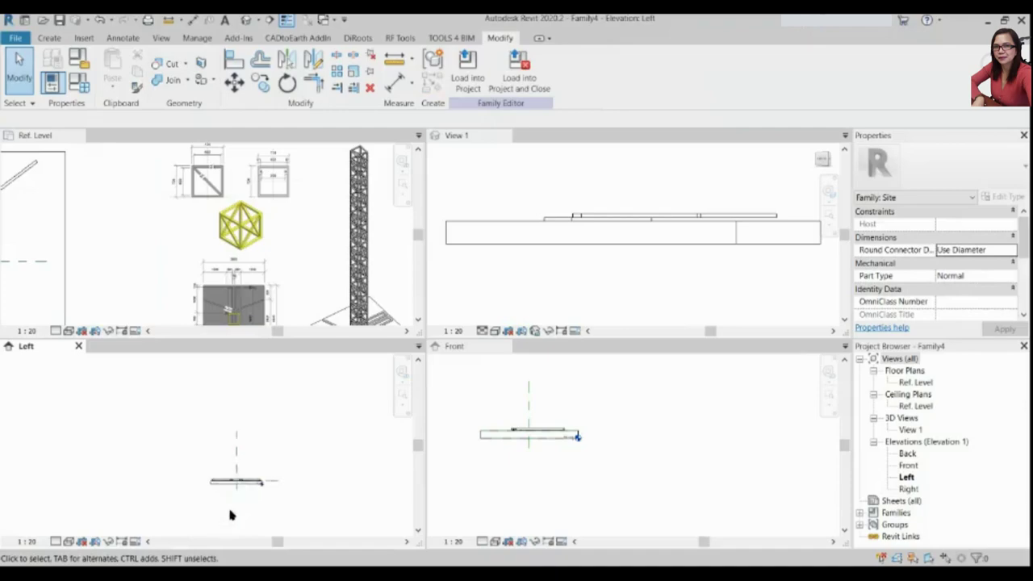
Bring Hoist Member.rfa into the family through Insert > Load Family
click(84, 37)
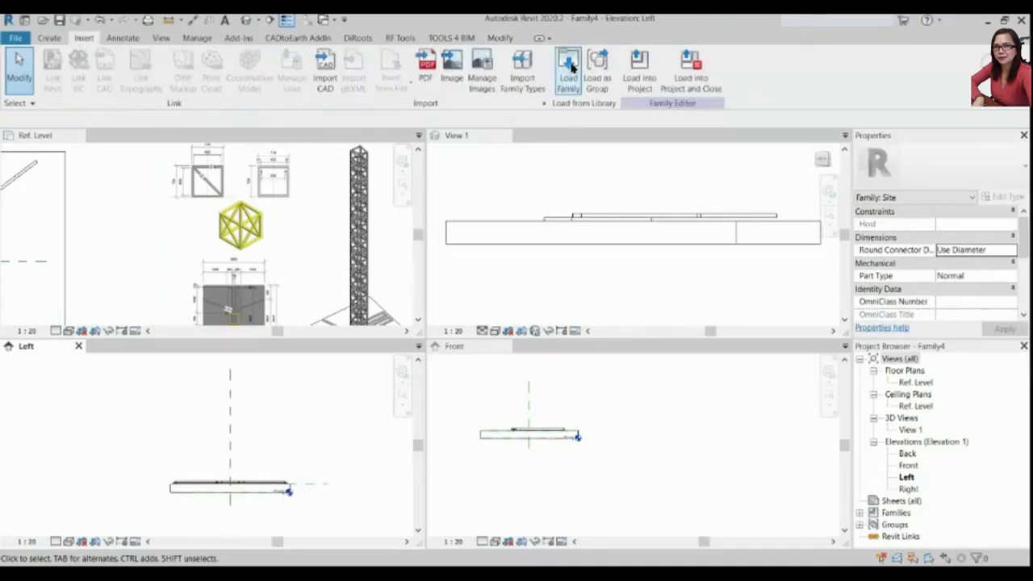
click(567, 79)
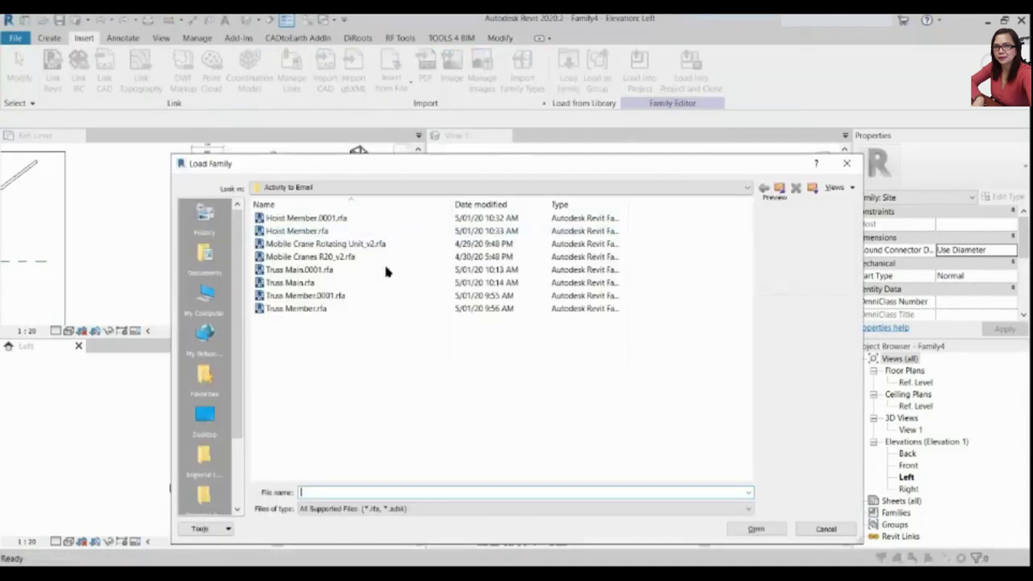
click(294, 230)
click(756, 529)
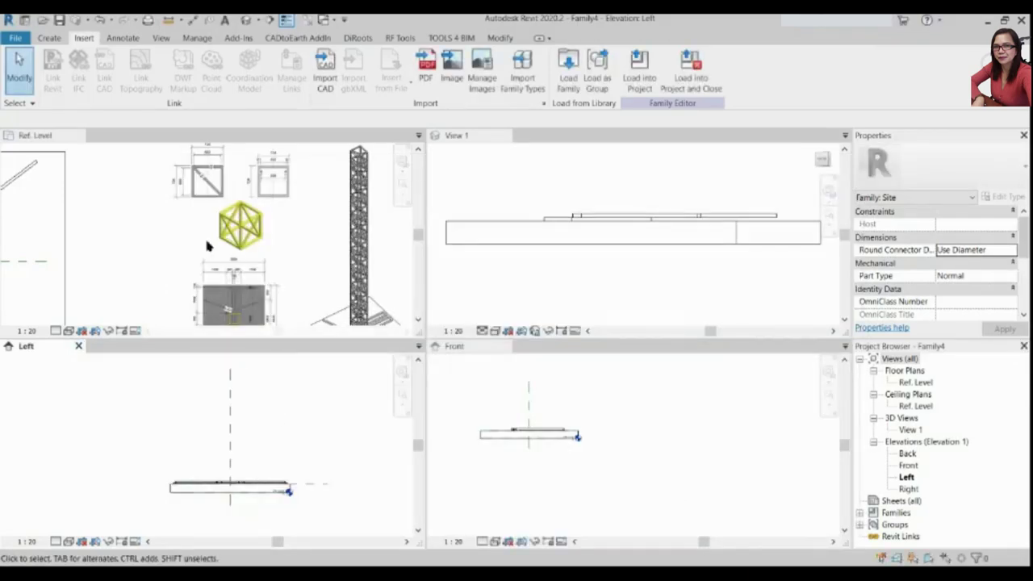
scroll(206, 247, up, 3)
scroll(143, 259, up, 2)
scroll(196, 261, down, 1)
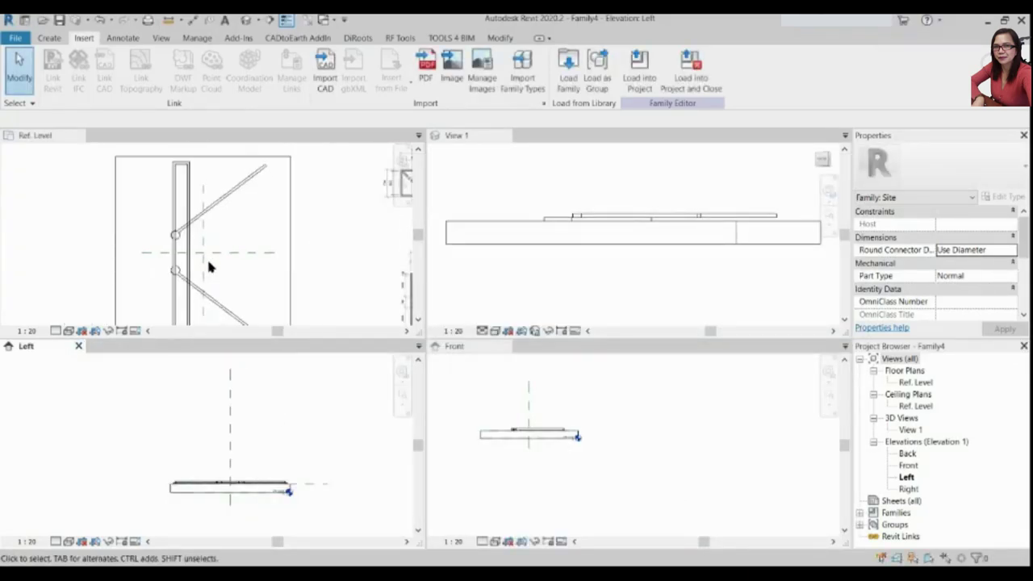
scroll(208, 266, up, 1)
Make the Ref. Level plan active and inspect a brace extrusion there
click(218, 244)
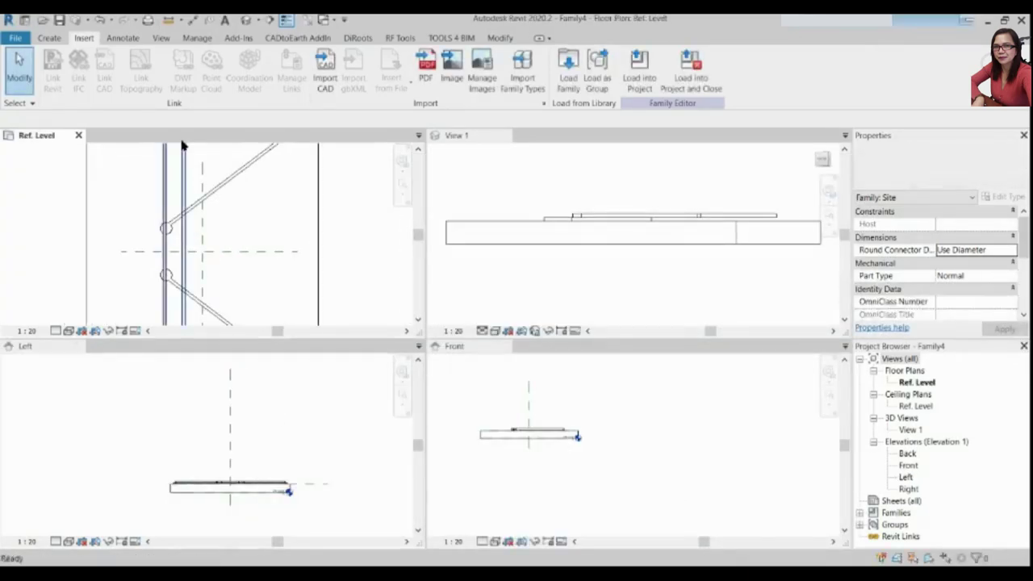
scroll(224, 233, down, 2)
click(186, 216)
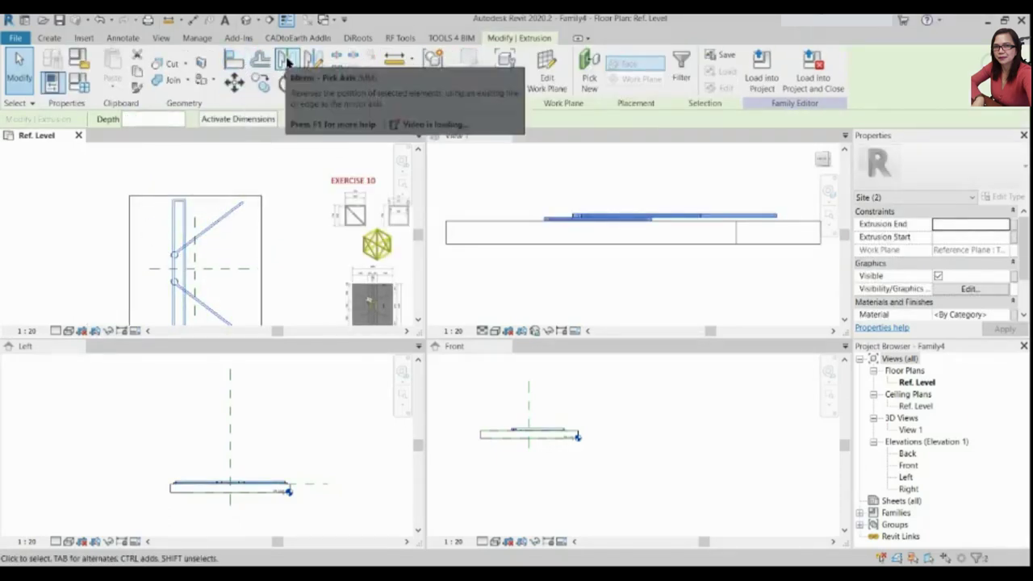
key(Escape)
Start placing a Hoist Member component from the Create tab
scroll(185, 224, down, 2)
scroll(295, 266, up, 3)
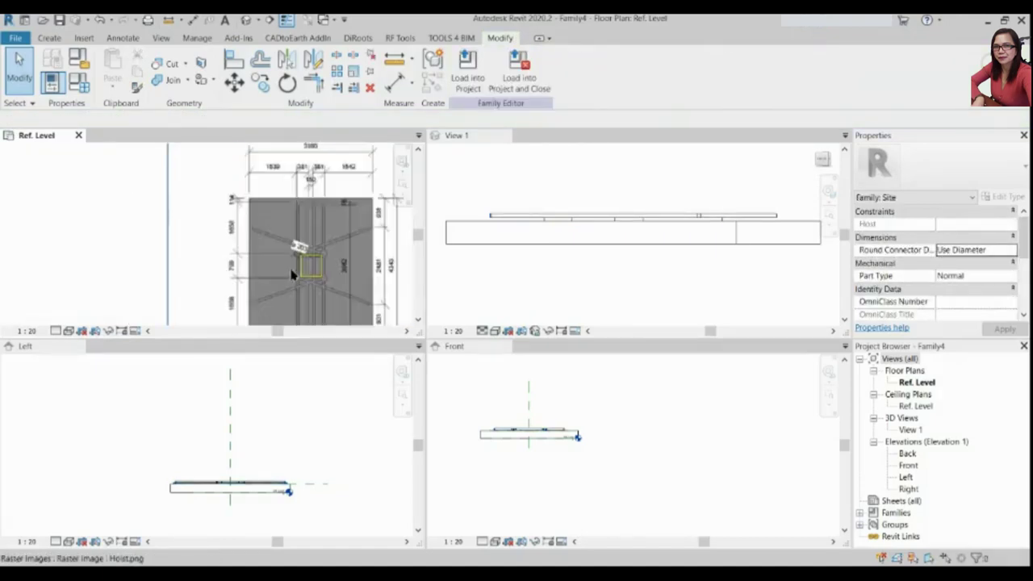
scroll(274, 234, up, 1)
scroll(327, 270, down, 4)
scroll(126, 215, up, 4)
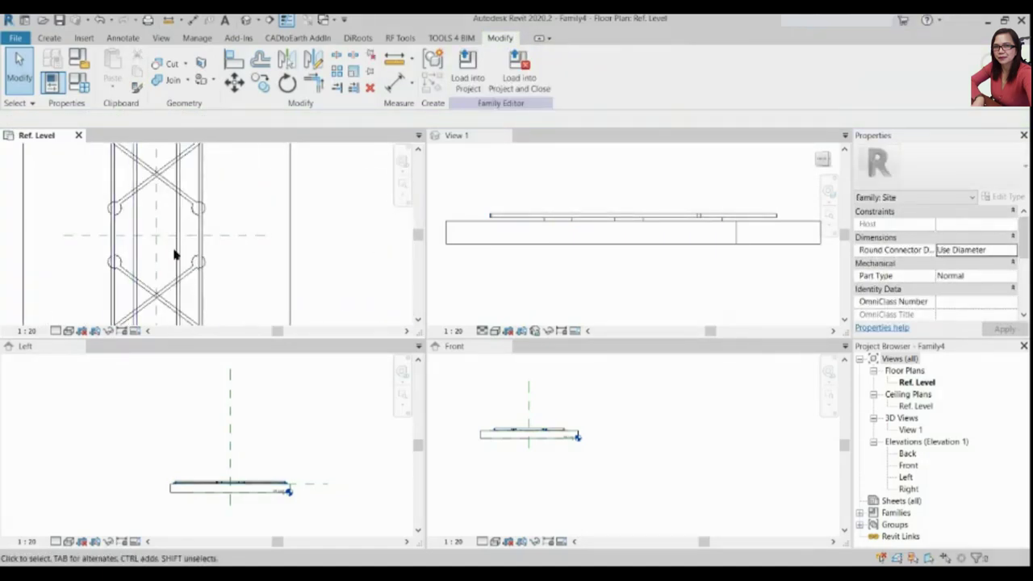
scroll(185, 234, down, 2)
scroll(193, 198, up, 1)
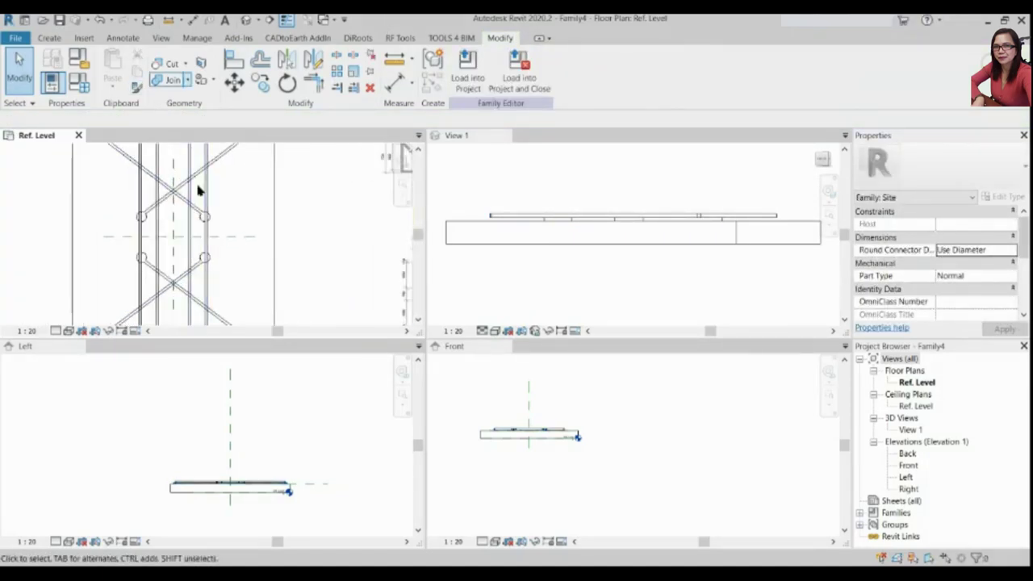
click(49, 38)
click(341, 92)
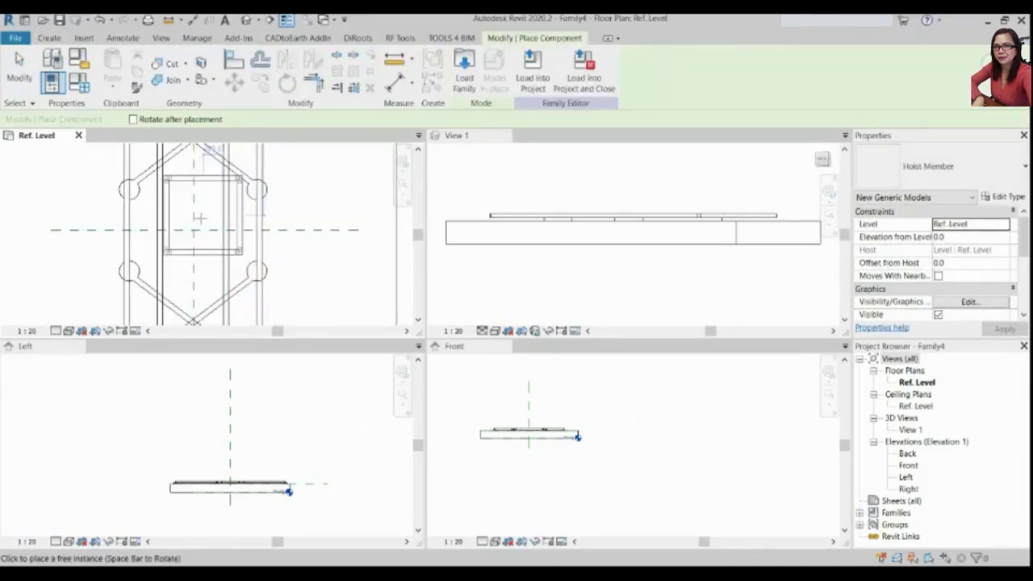
Place the Hoist Member in the plan and align it to the vertical and horizontal reference planes
click(200, 214)
key(Escape)
middle_drag(241, 231, 253, 265)
key(a)
key(l)
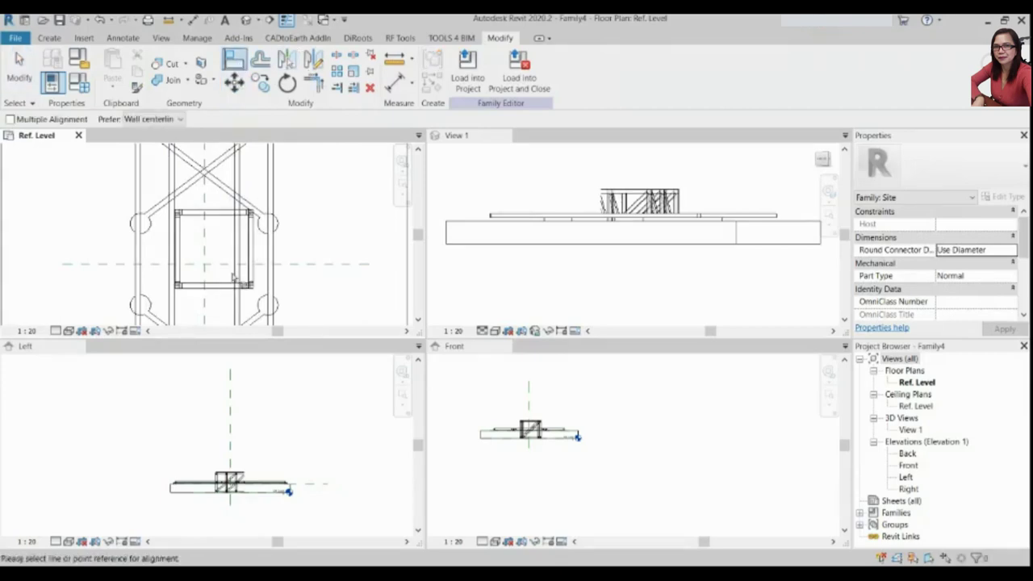
click(228, 268)
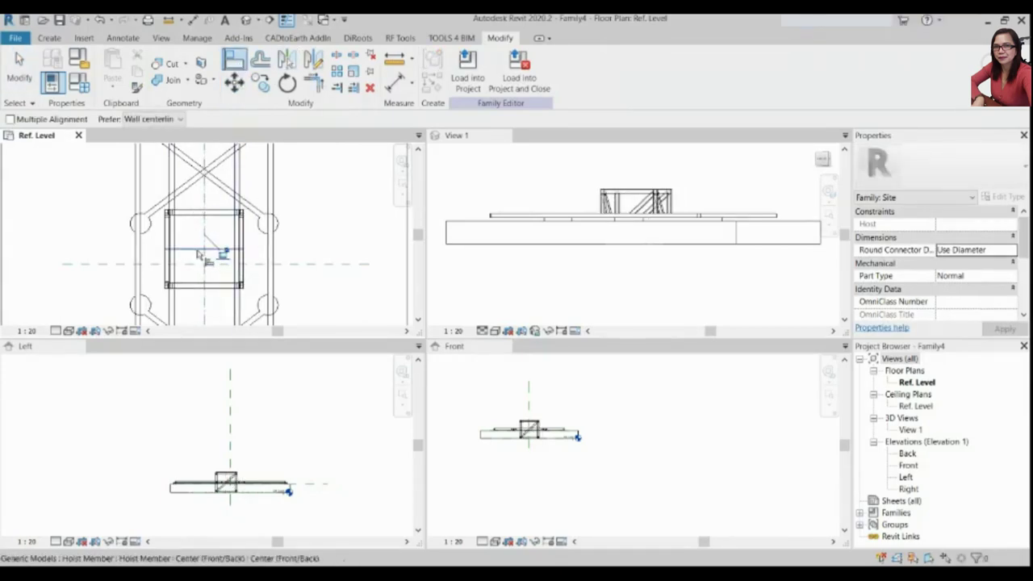
click(191, 251)
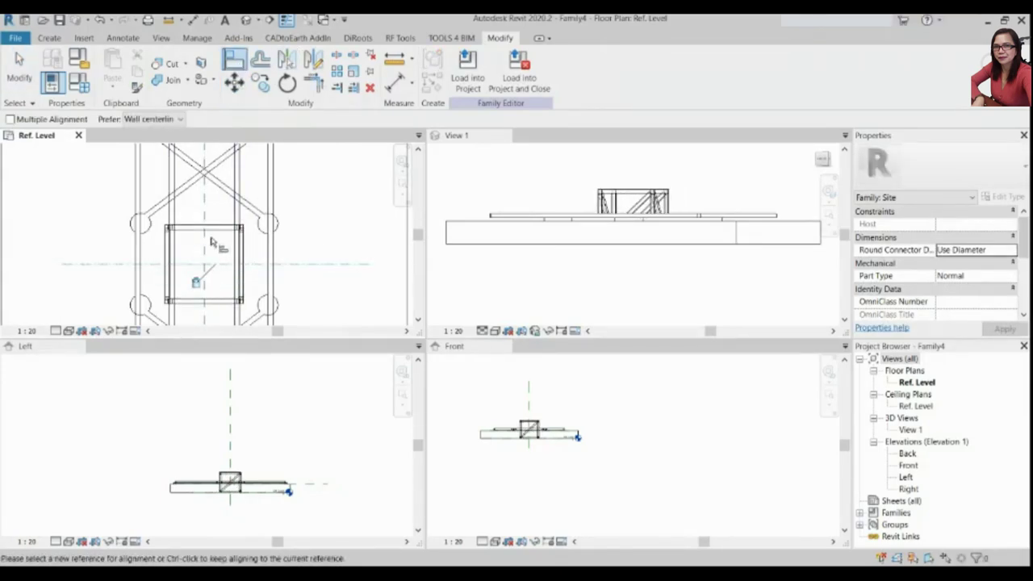
key(Escape)
key(Escape)
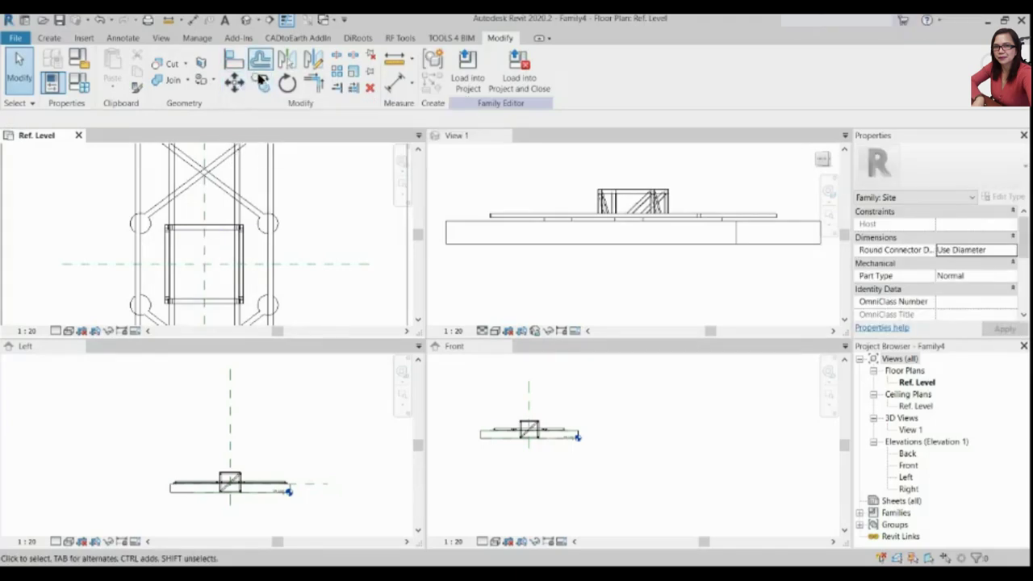
In the Left elevation, move the Hoist Member truss upward with MV
click(234, 59)
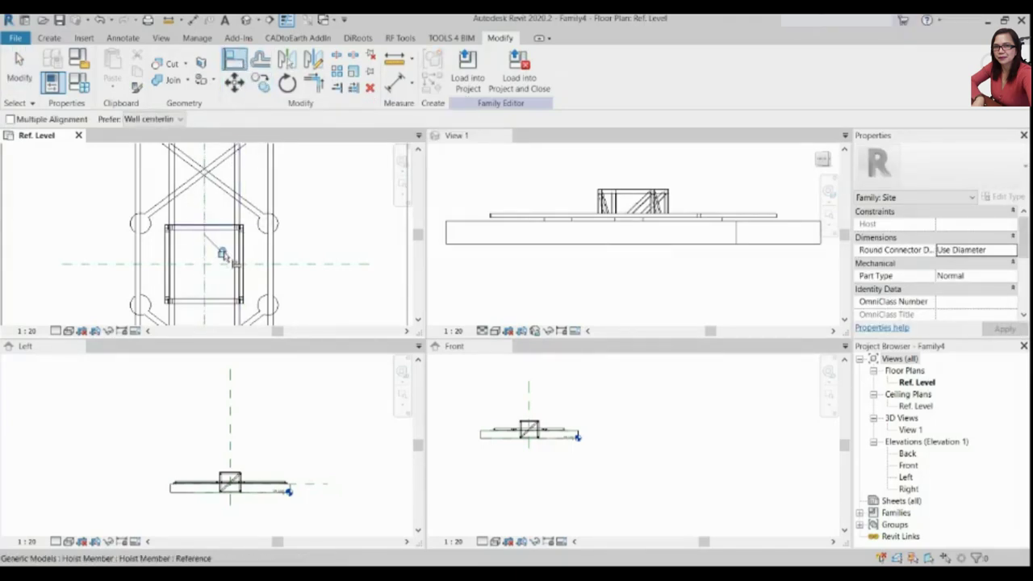
scroll(222, 254, down, 2)
click(285, 426)
scroll(276, 431, up, 2)
scroll(274, 481, up, 2)
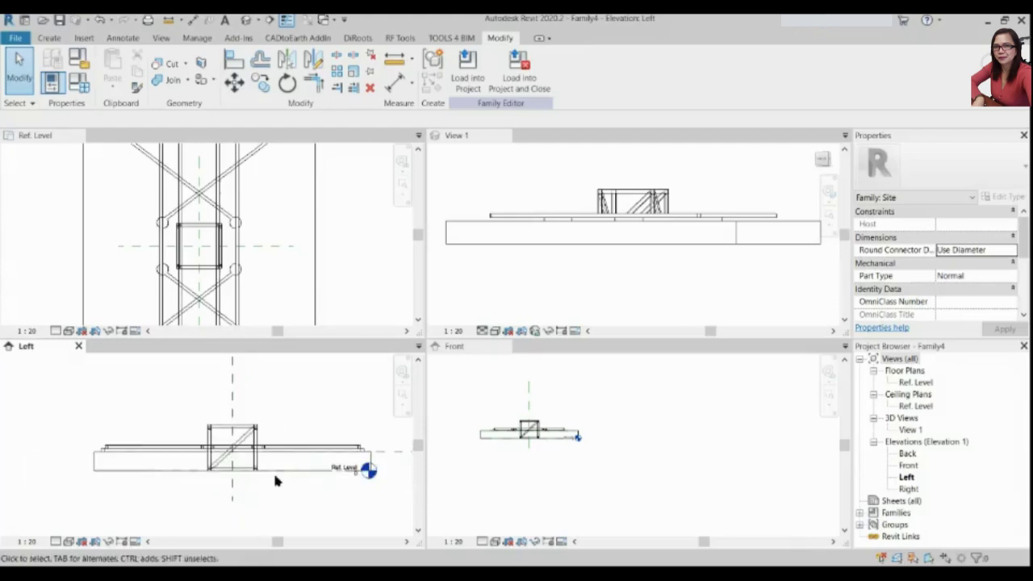
scroll(274, 481, up, 1)
scroll(313, 482, up, 1)
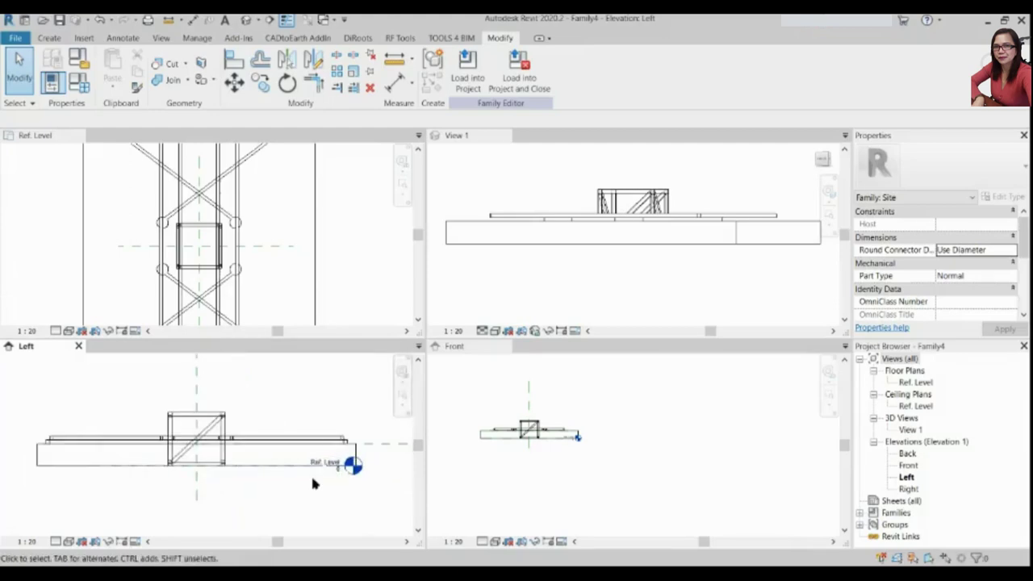
scroll(208, 449, up, 1)
click(226, 451)
key(m)
key(v)
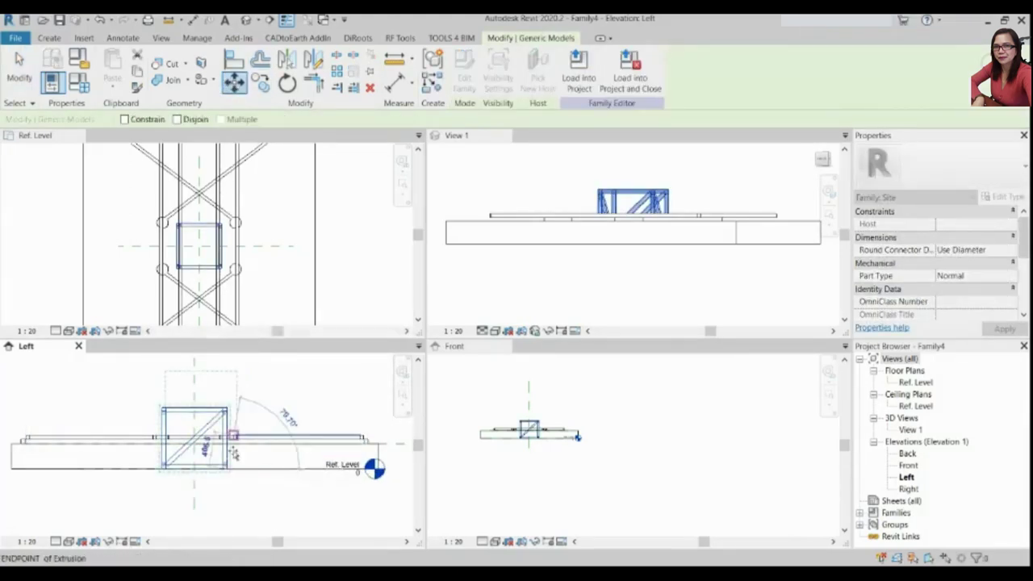
click(228, 438)
key(Escape)
Align the truss bottom with the top of the base slab and reselect the module
scroll(230, 393, down, 1)
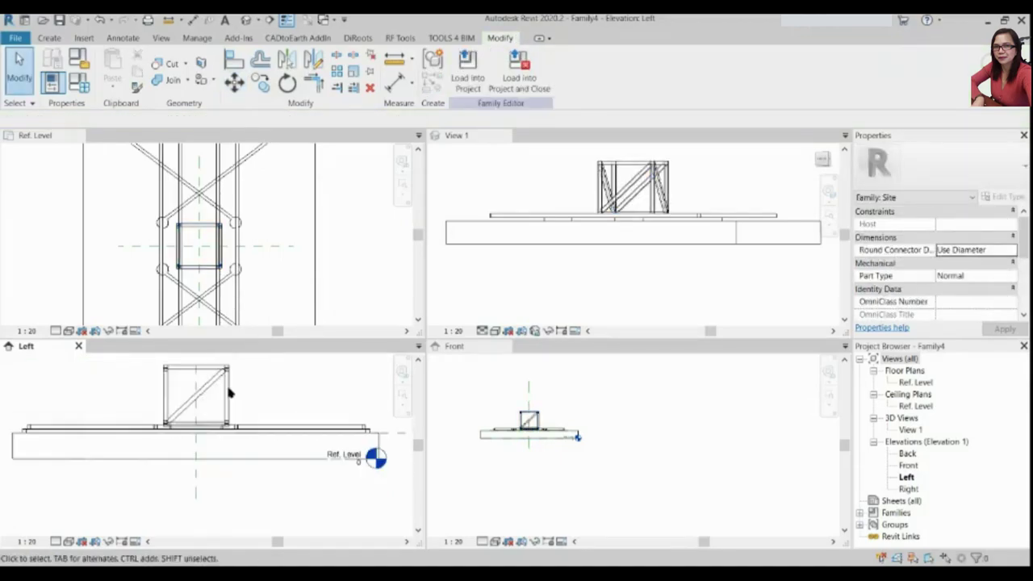
click(234, 58)
scroll(211, 426, up, 3)
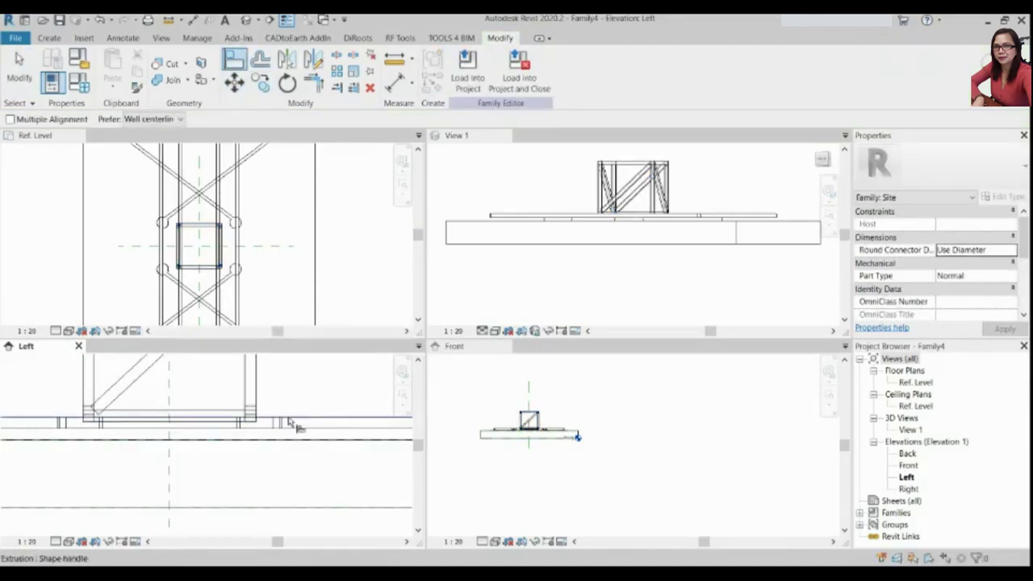
scroll(242, 459, down, 3)
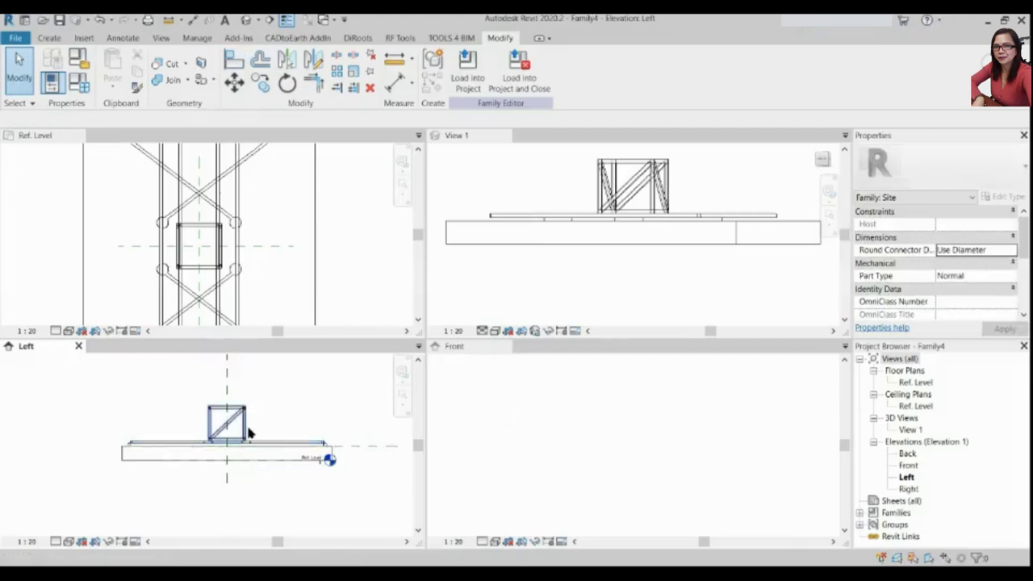
key(Escape)
scroll(216, 423, down, 1)
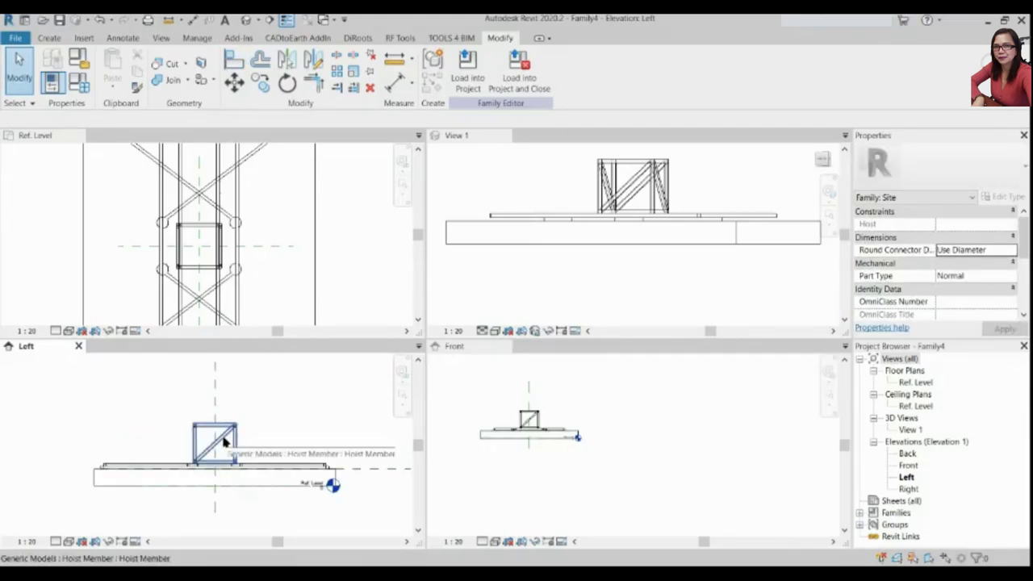
click(224, 439)
Begin an Array of the Hoist Member, then cancel the first attempt
click(337, 71)
scroll(214, 452, up, 2)
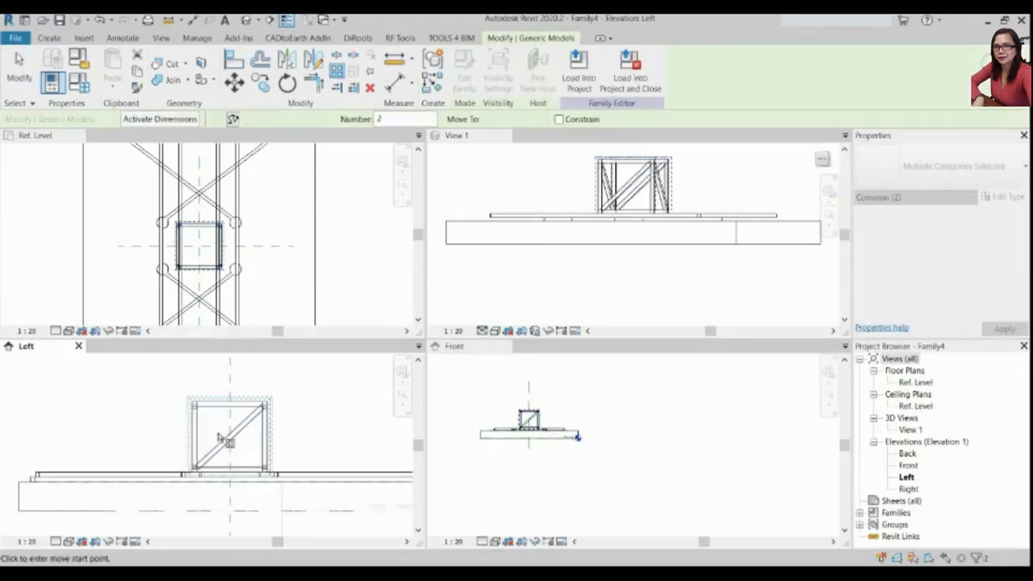
scroll(214, 452, up, 2)
click(233, 442)
scroll(235, 467, down, 2)
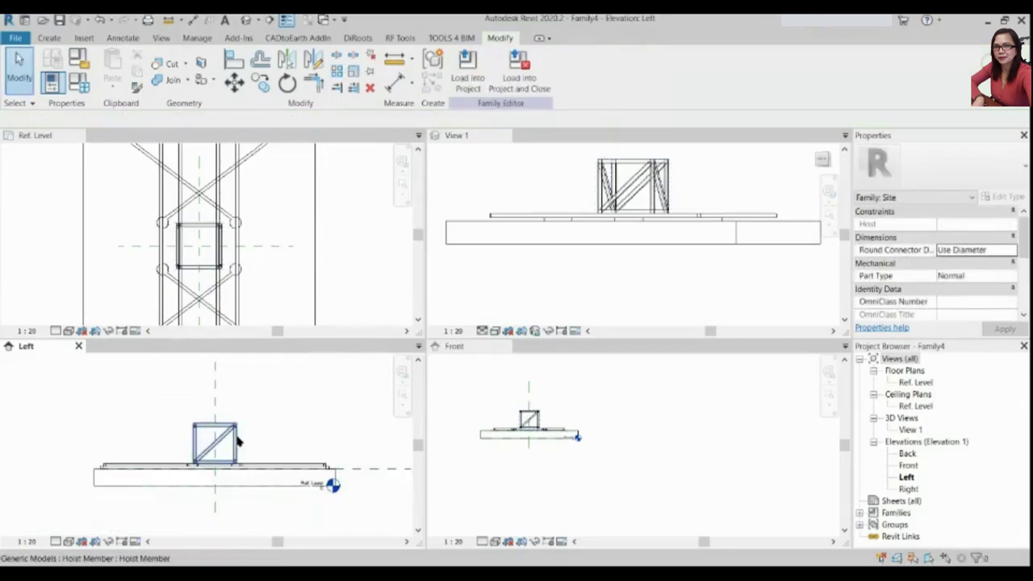
key(Escape)
Array the Hoist Member with AR from its bottom to one module height above
key(a)
key(r)
scroll(154, 512, up, 2)
click(241, 437)
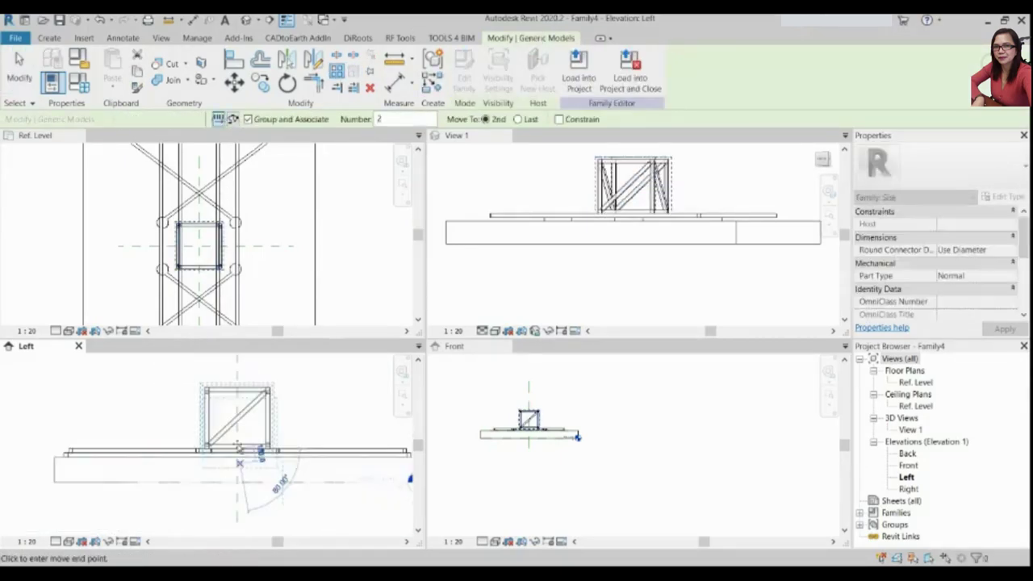
click(242, 379)
key(Escape)
scroll(289, 450, down, 2)
scroll(278, 439, up, 1)
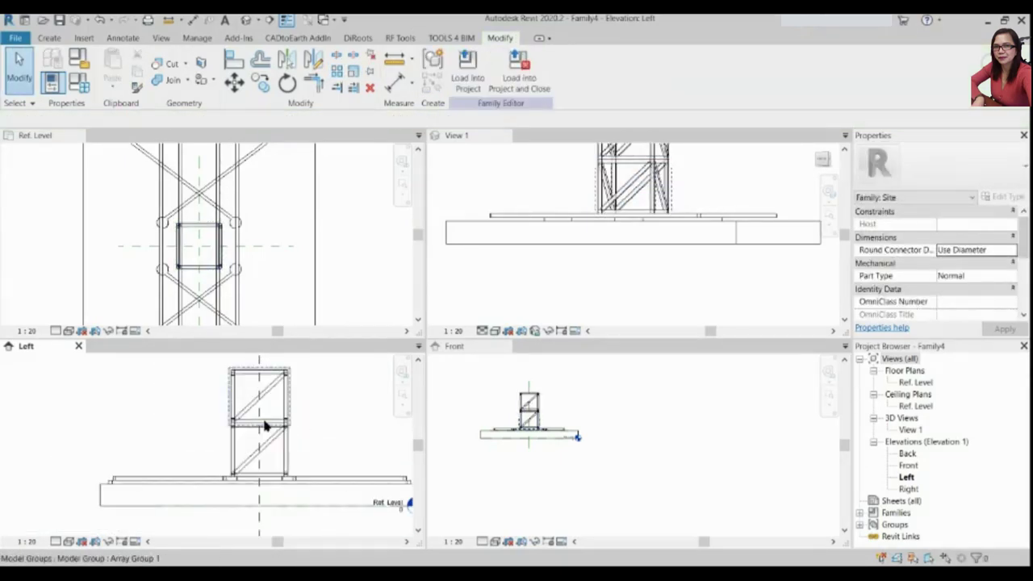
scroll(265, 422, up, 2)
scroll(261, 429, up, 2)
scroll(270, 420, up, 2)
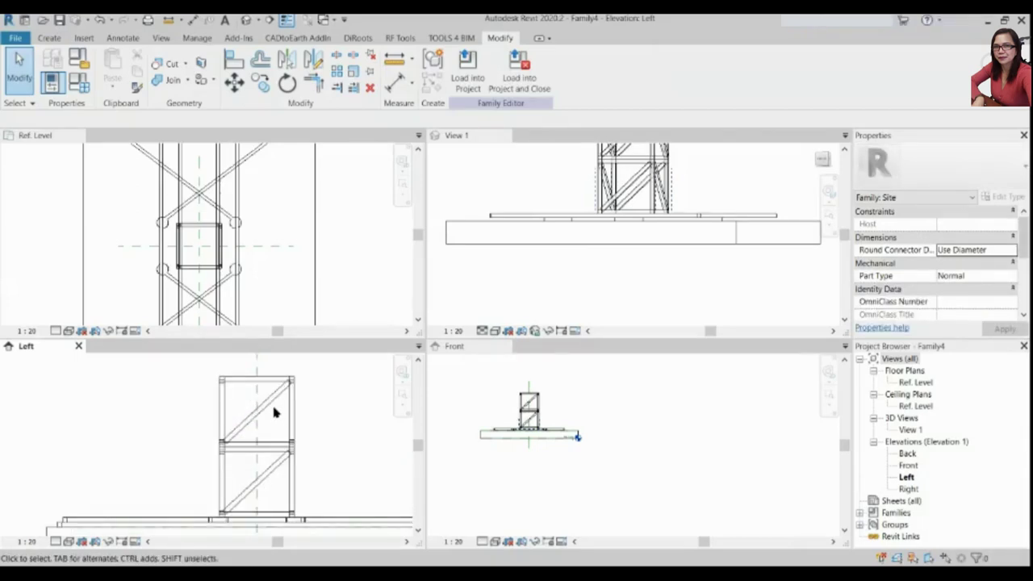
Ungroup both the upper and lower array groups
click(292, 426)
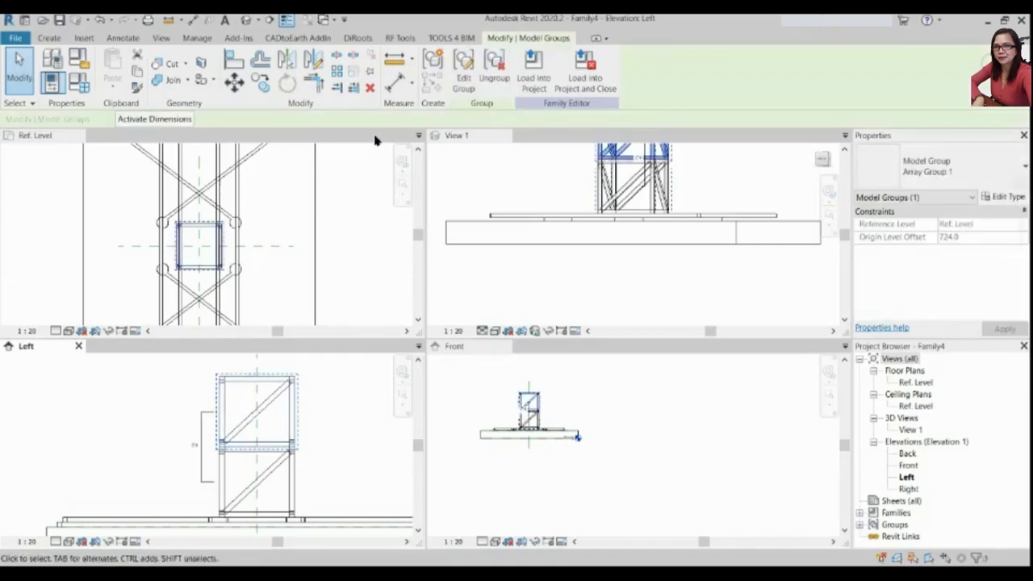
click(498, 68)
click(292, 485)
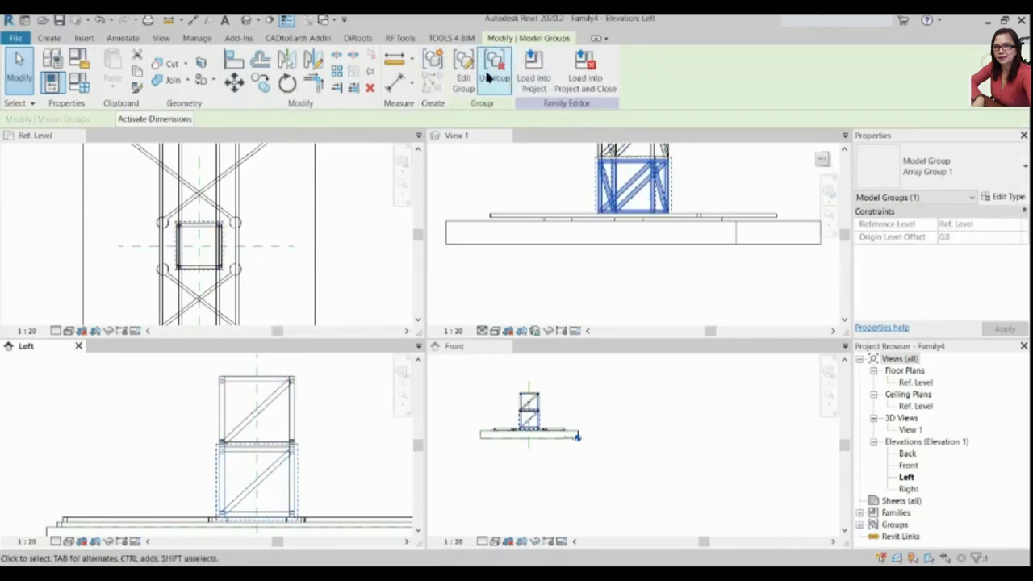
click(498, 69)
click(341, 426)
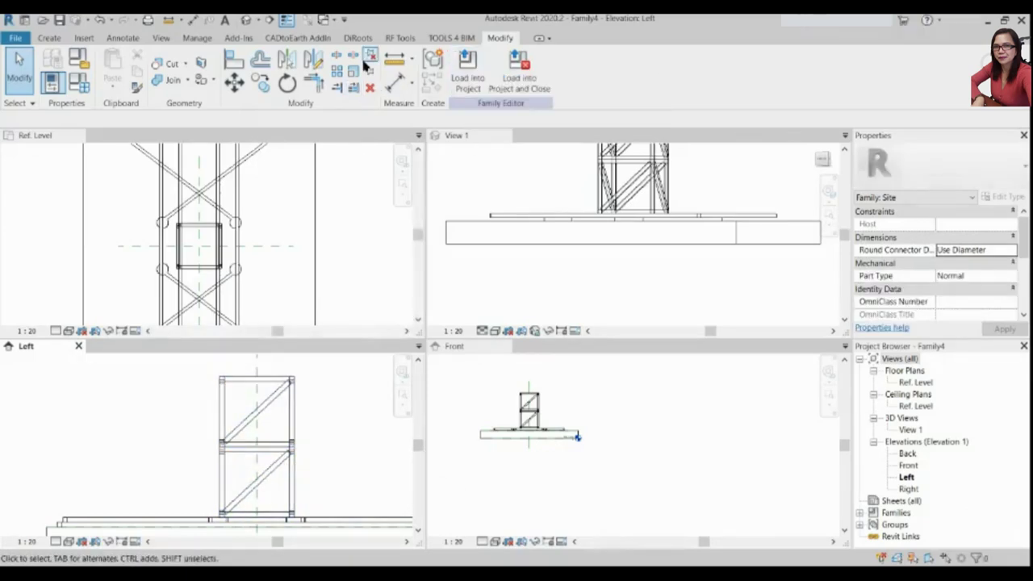
Try a GP group of the module named Hoist Member, then abandon the group edit
click(294, 478)
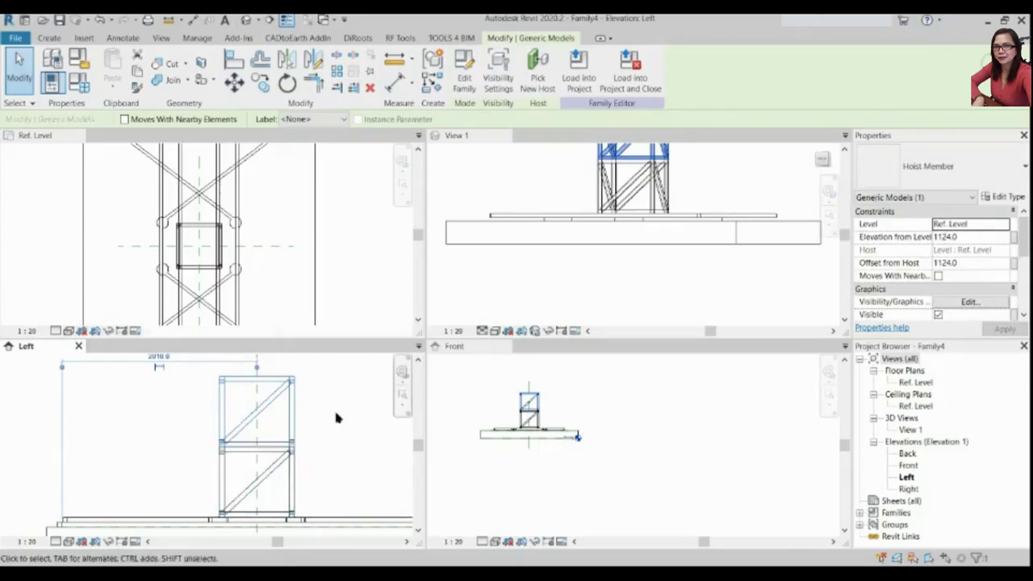
click(388, 228)
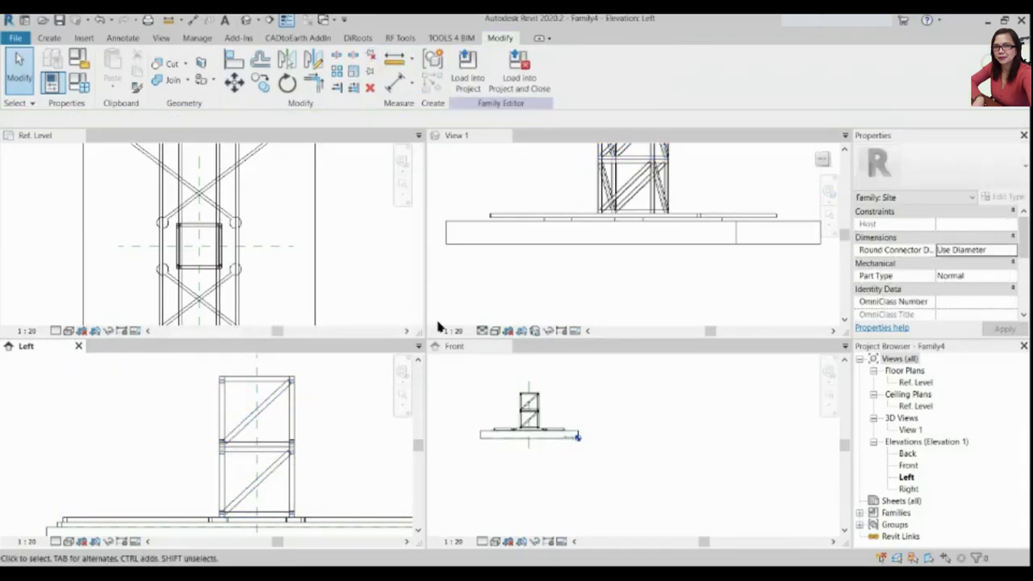
key(g)
key(p)
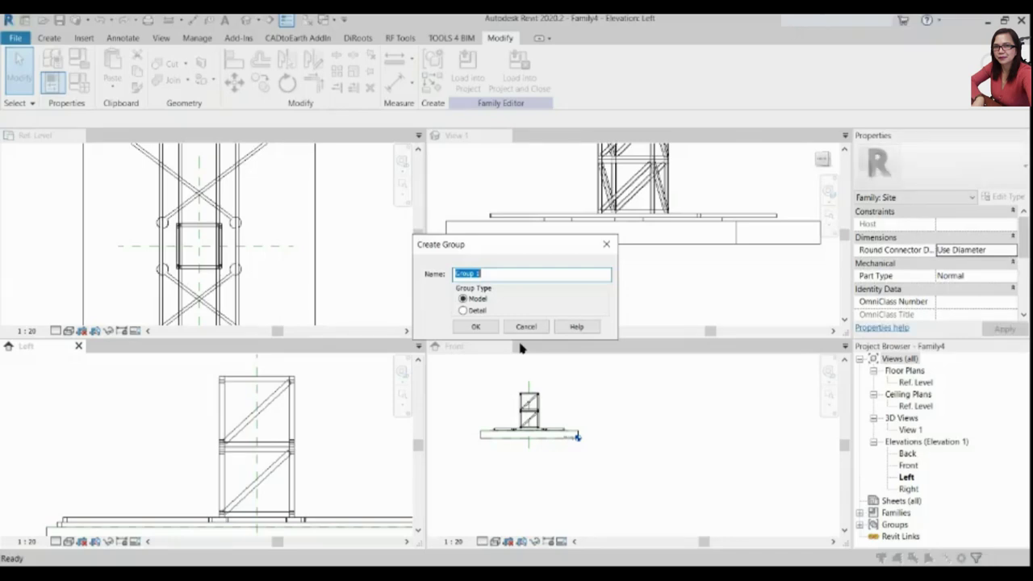
text(Hoist)
key(BackSpace)
key(BackSpace)
key(BackSpace)
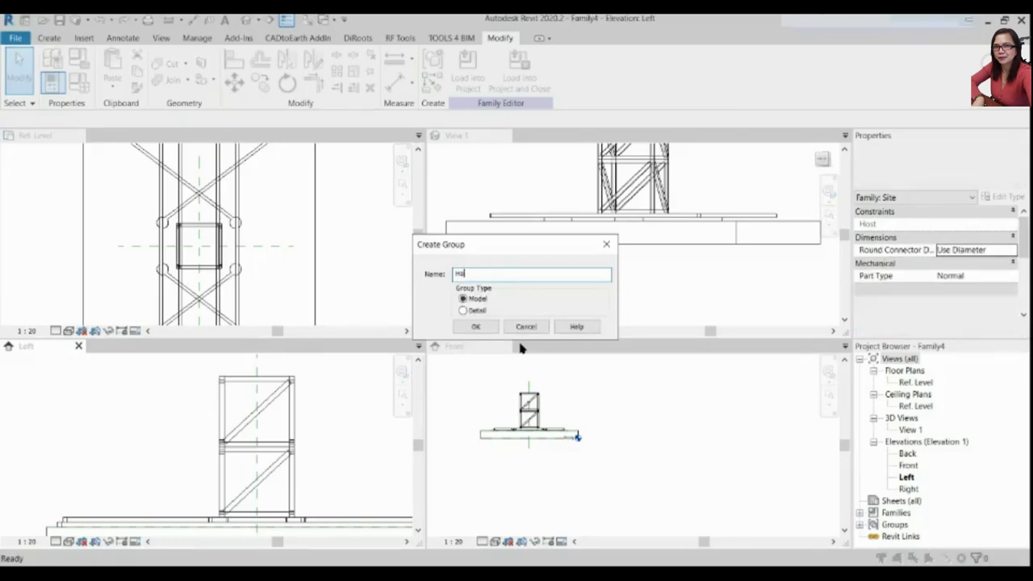
text(ist Member)
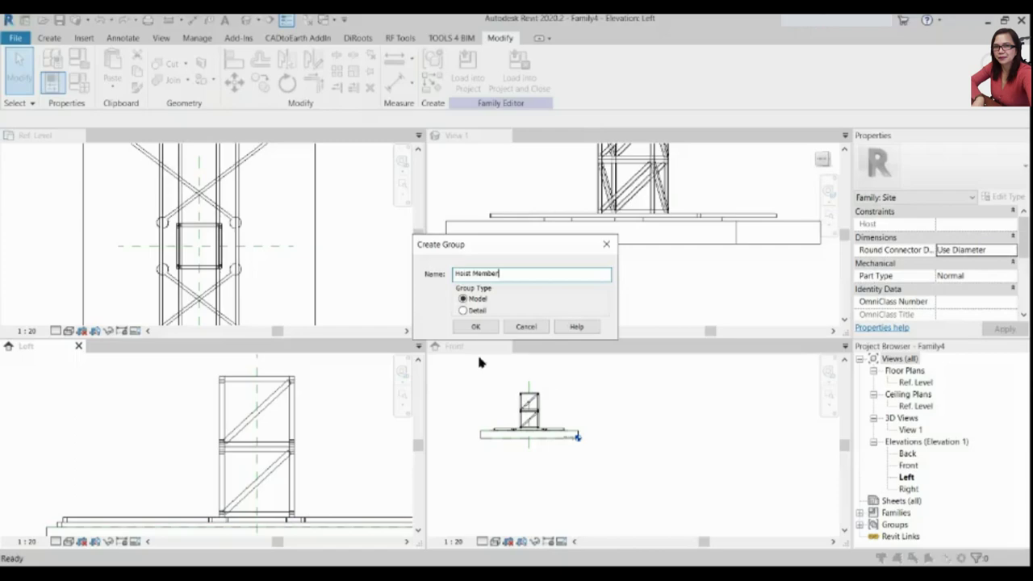
click(475, 326)
click(134, 173)
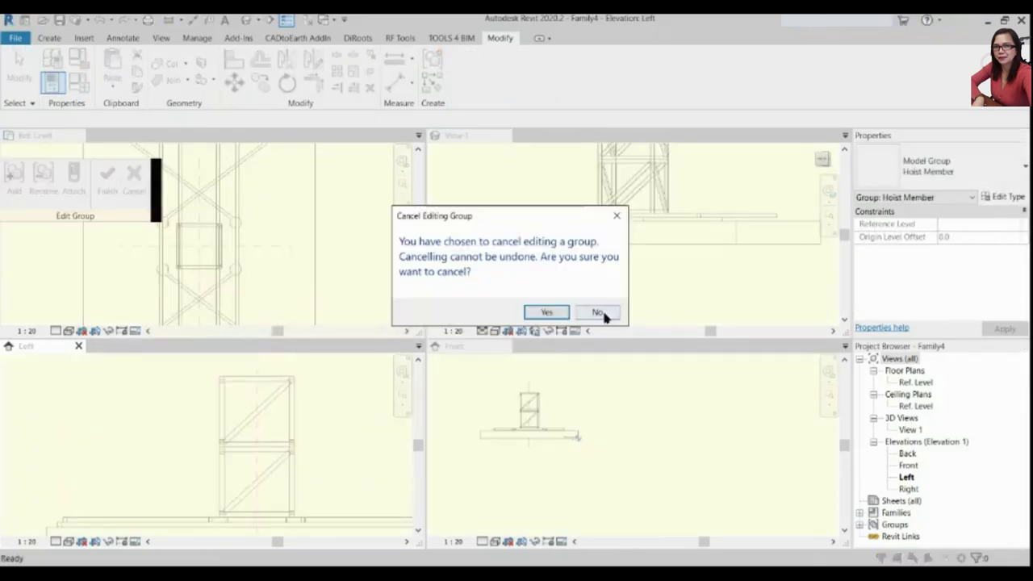
click(546, 312)
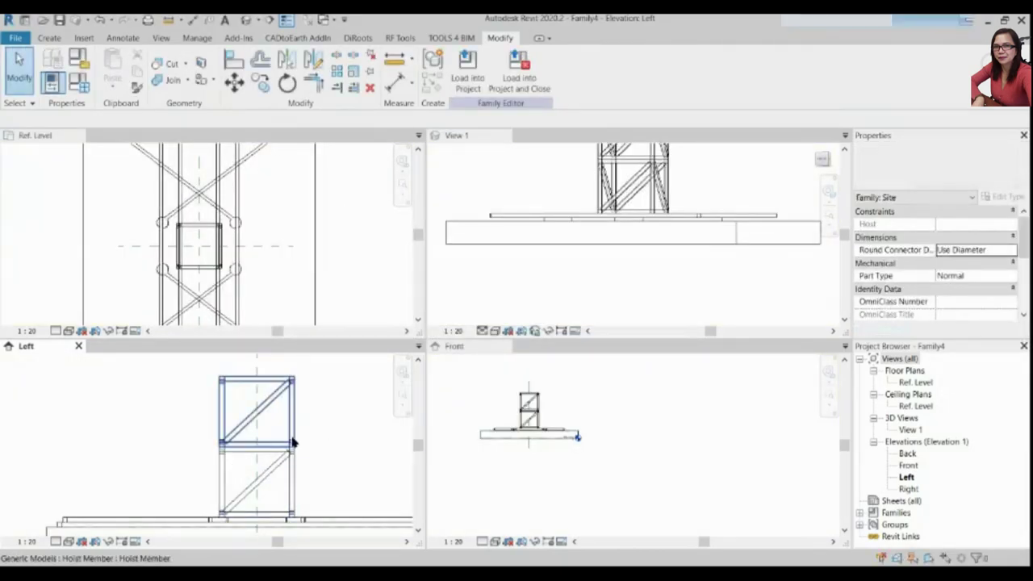
Group both stacked Hoist Member modules into a model group named Hoist Mem
click(293, 442)
click(433, 56)
text(Hoist Mem)
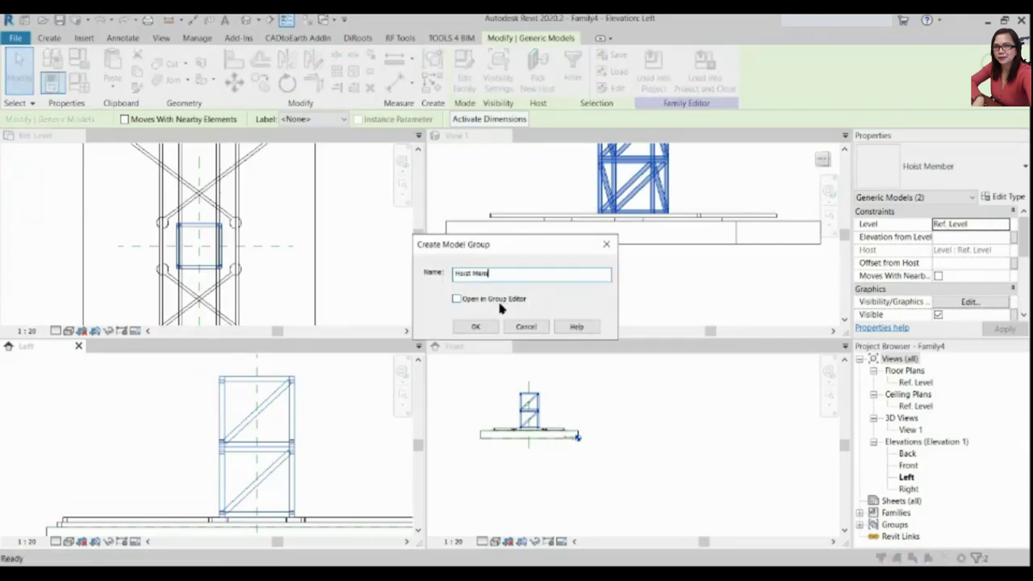
click(480, 328)
scroll(285, 431, down, 3)
Array the Hoist Mem group vertically from its base to the top of the tower
key(Escape)
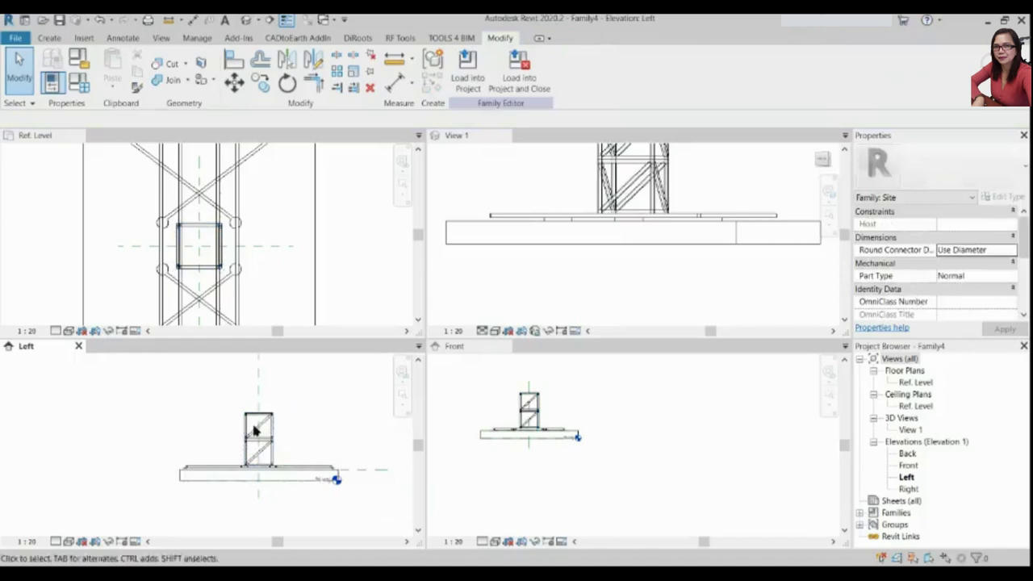
scroll(252, 413, up, 2)
scroll(256, 443, up, 2)
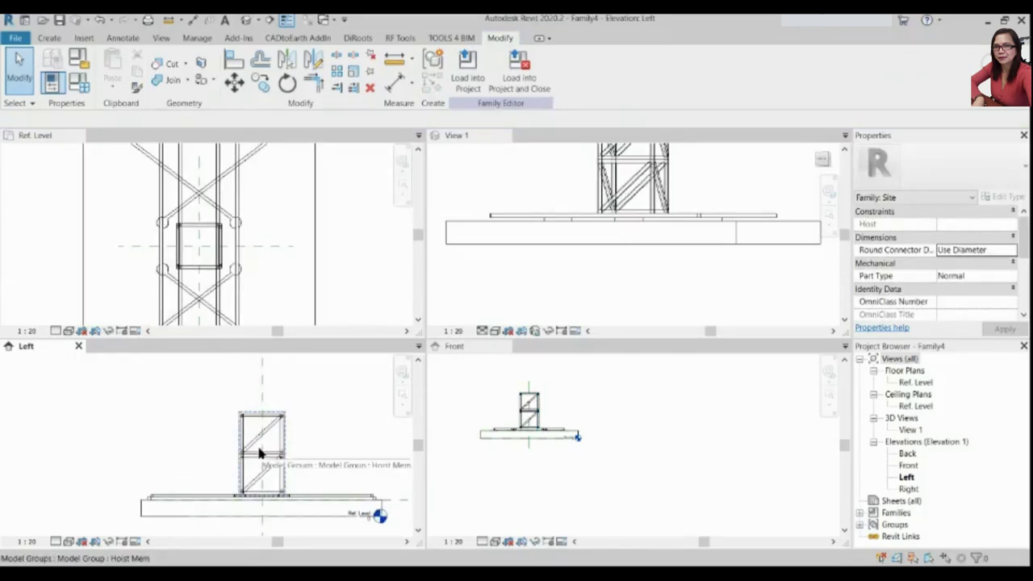
scroll(247, 460, up, 1)
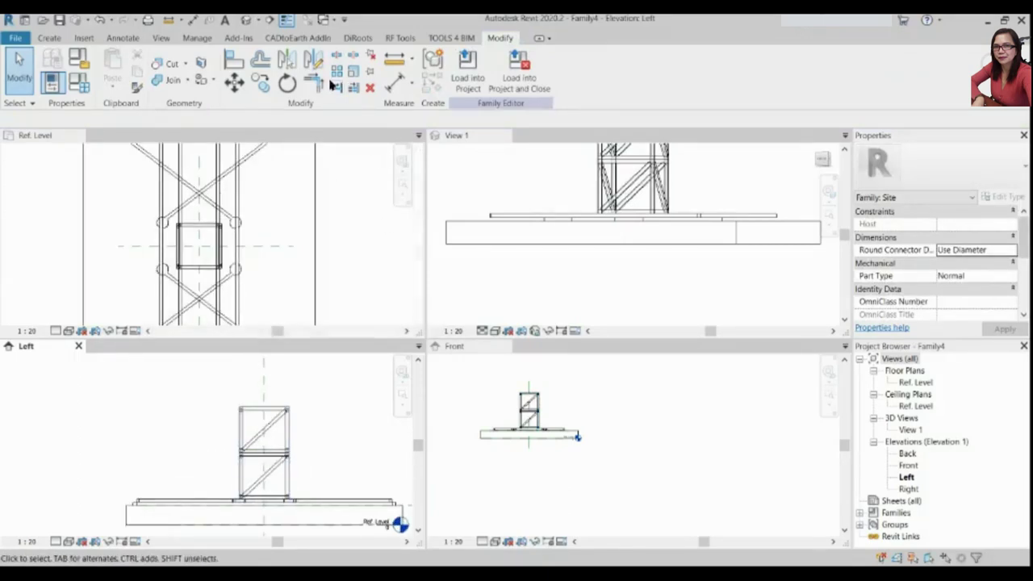
click(284, 415)
click(336, 69)
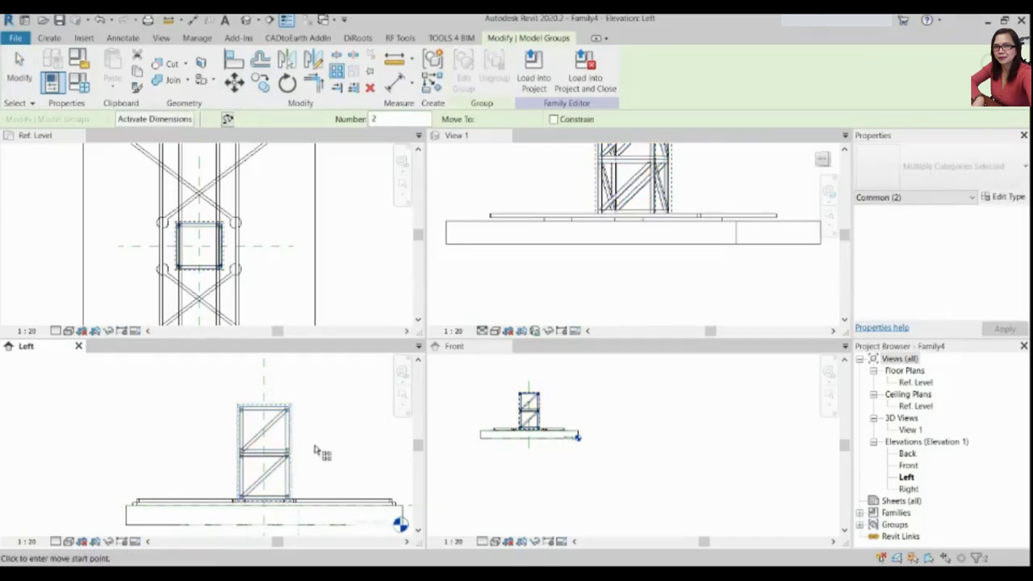
scroll(268, 463, up, 3)
click(234, 487)
scroll(242, 479, down, 1)
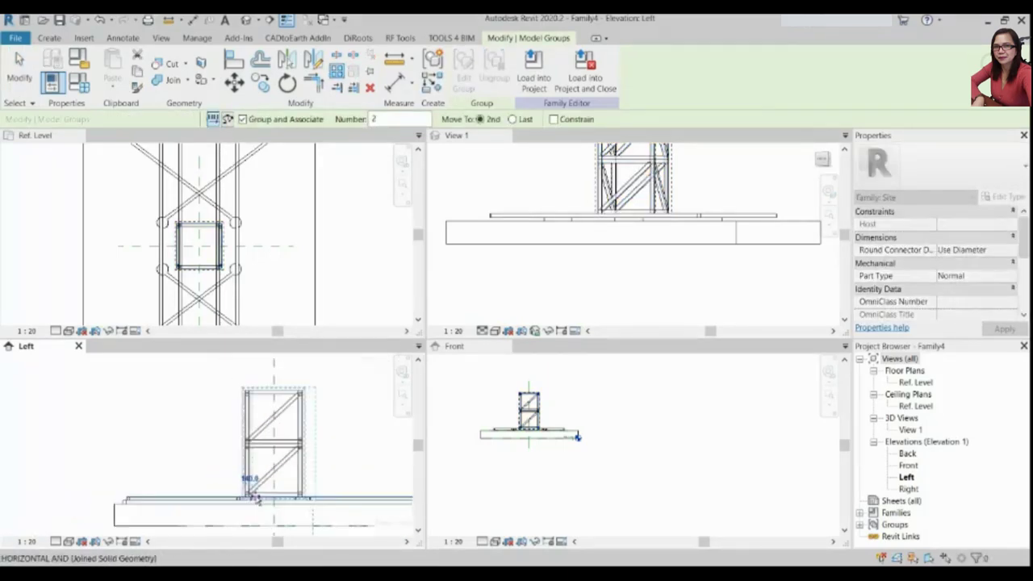
scroll(245, 395, up, 2)
click(245, 394)
scroll(267, 432, down, 3)
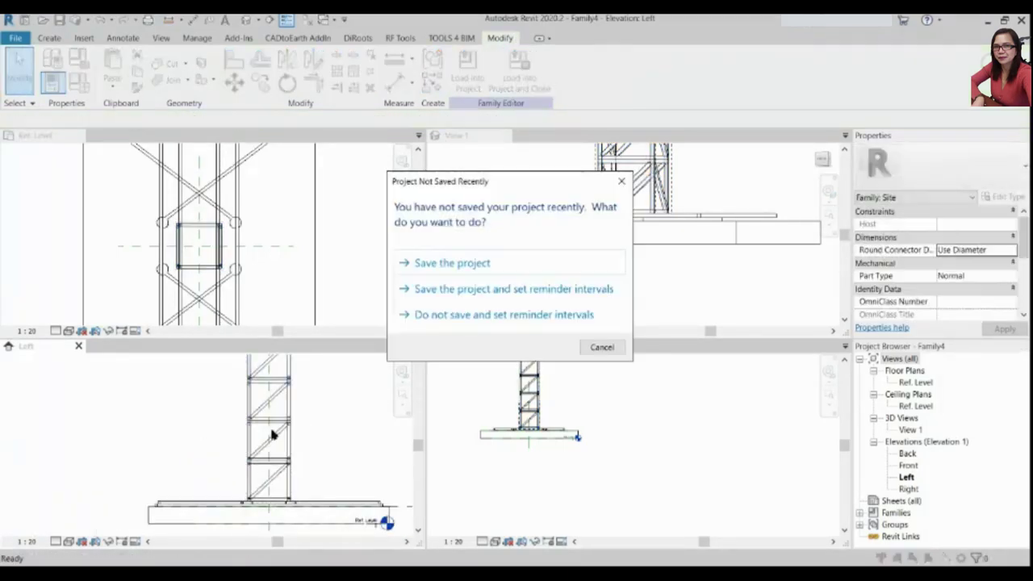
Dismiss the save reminder and label the array count with a new No of Hoist Mem parameter
click(601, 347)
scroll(290, 415, up, 2)
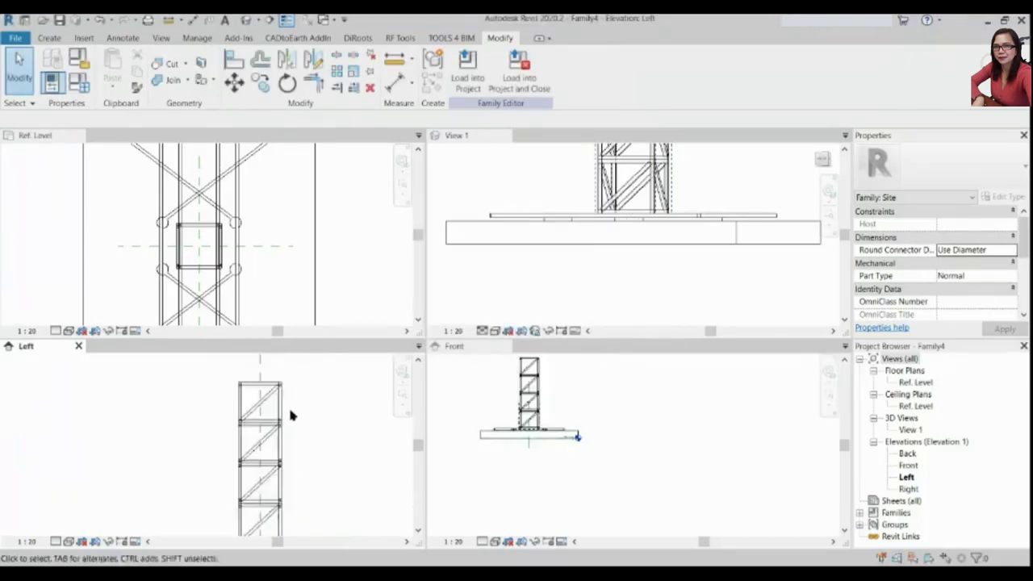
click(254, 426)
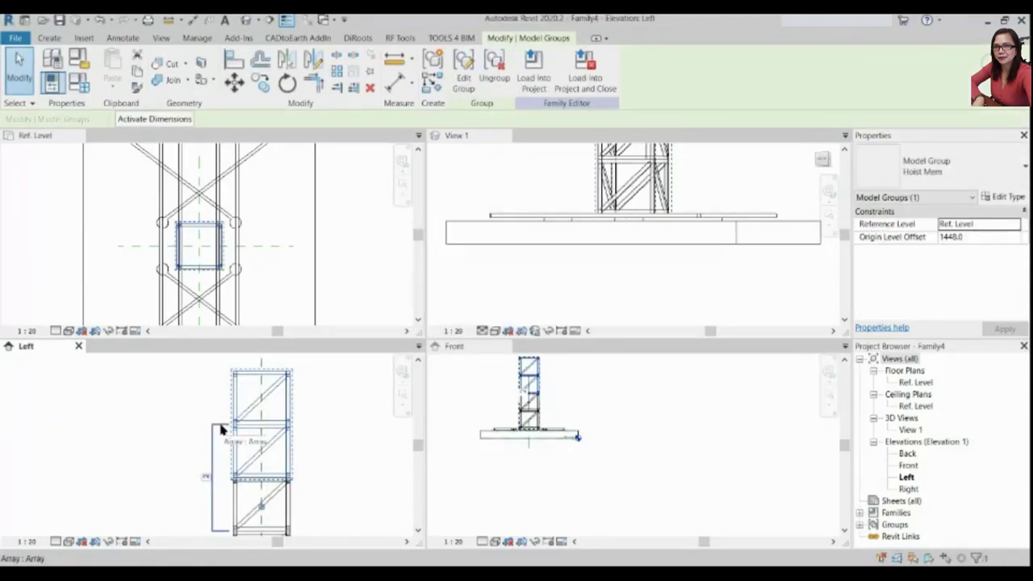
click(222, 430)
click(231, 120)
click(208, 142)
text(No of Hoist Mem)
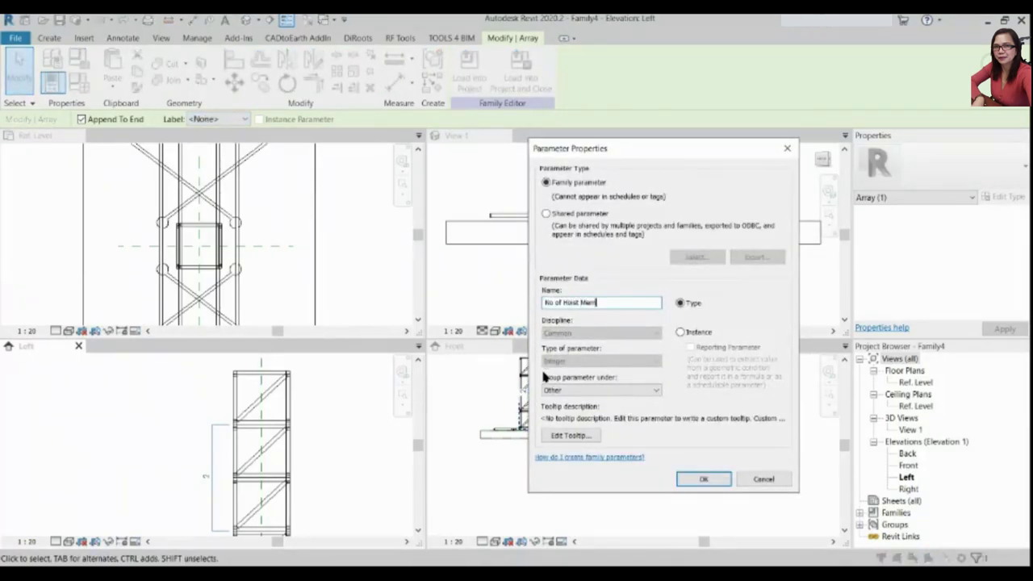
click(699, 479)
In Family Types, set No of Hoist Mem to 10 and apply it
click(364, 449)
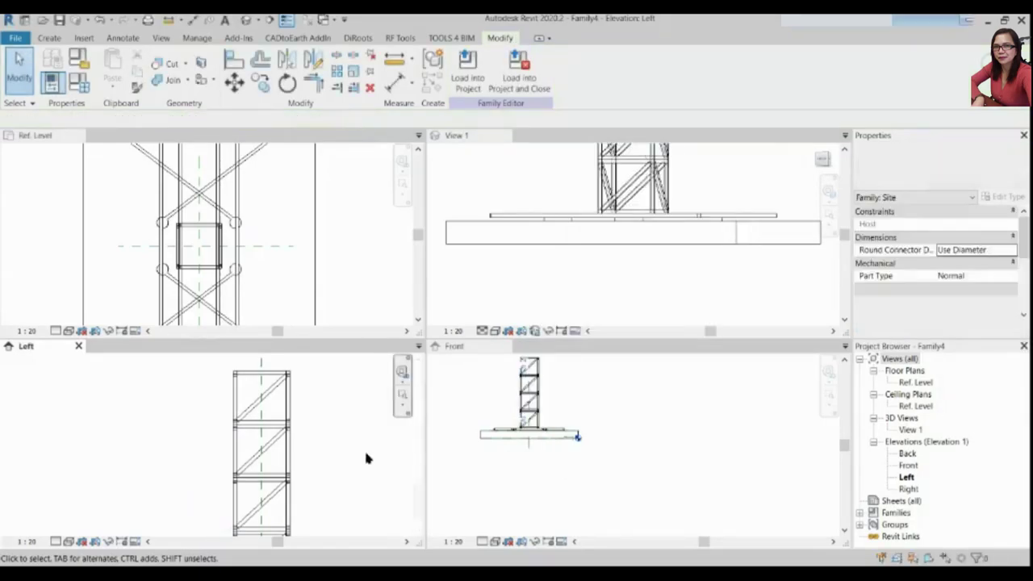
click(253, 448)
scroll(291, 463, down, 3)
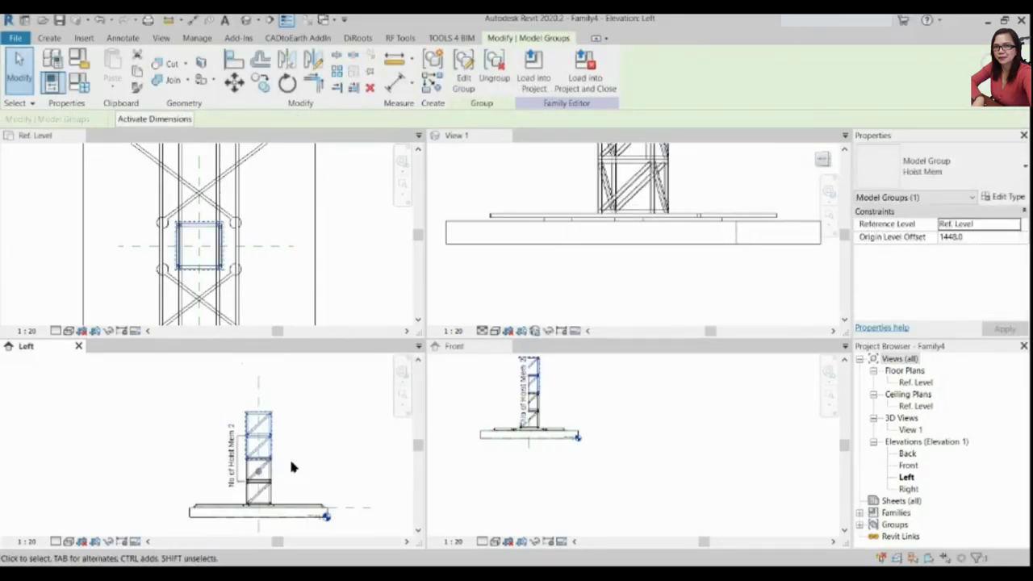
click(290, 464)
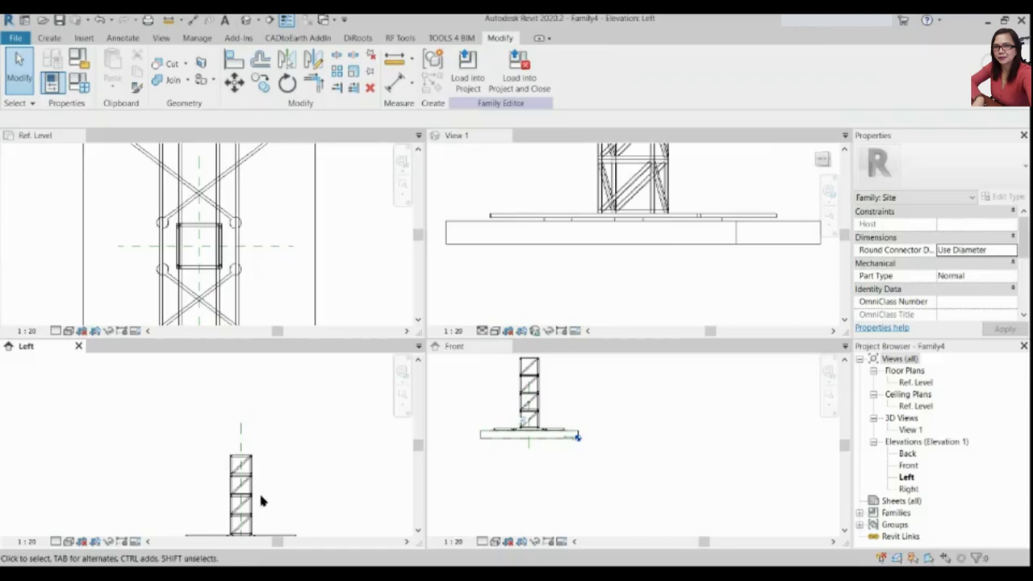
click(79, 58)
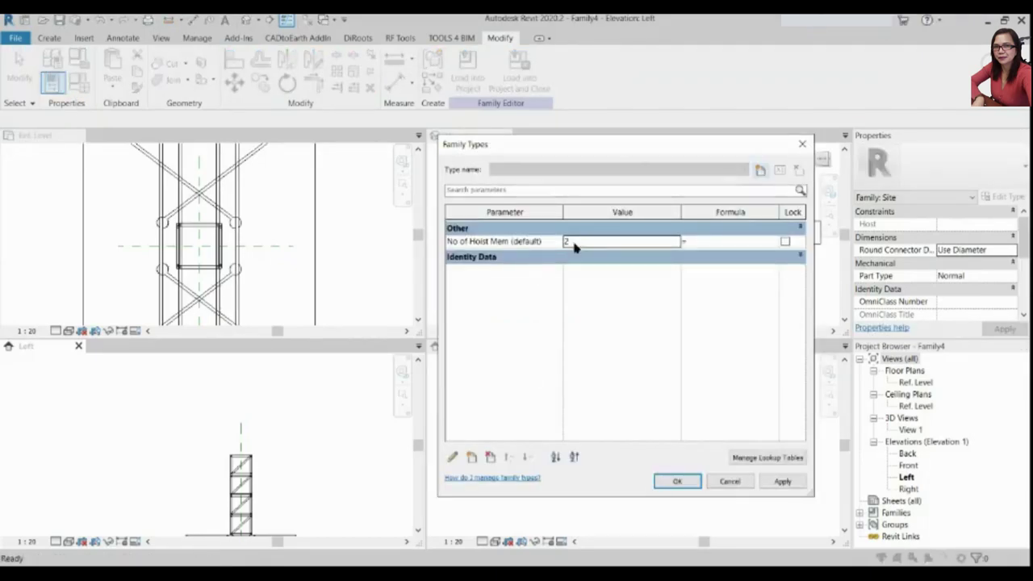
click(708, 241)
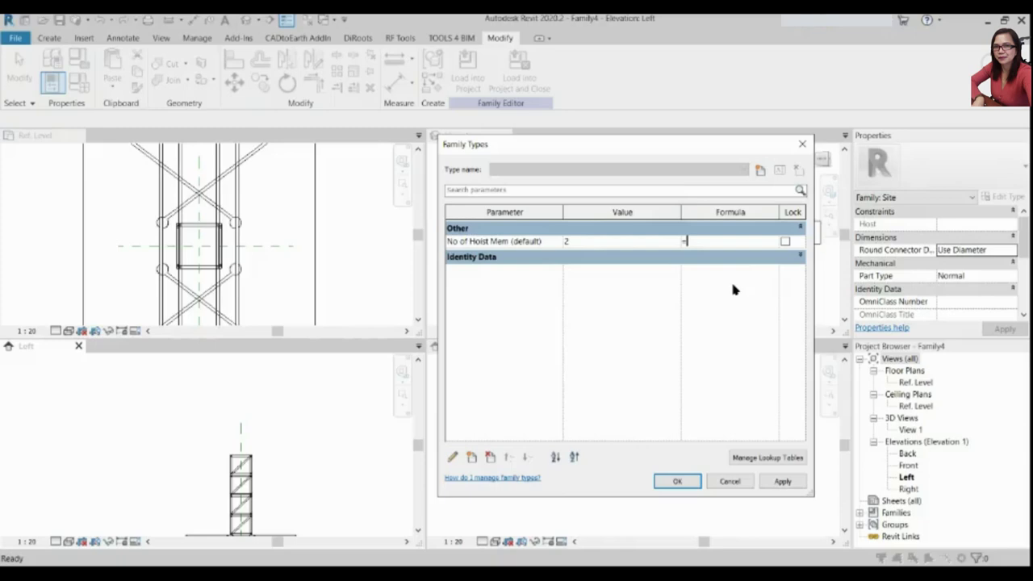
click(590, 244)
click(676, 482)
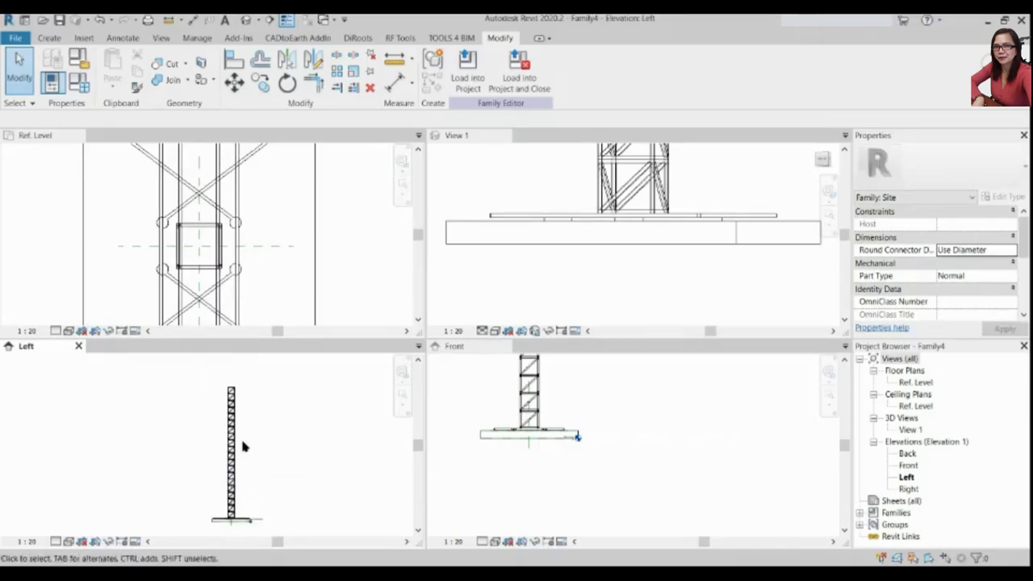
Zoom to fit the tower, then change No of Hoist Mem to 20 in Family Types
key(z)
key(a)
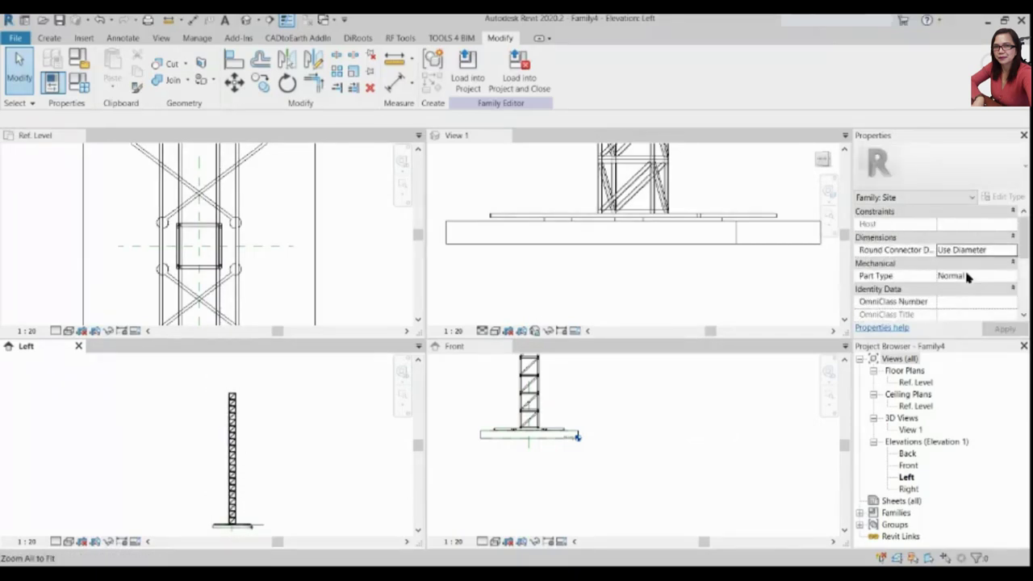
click(236, 405)
click(78, 82)
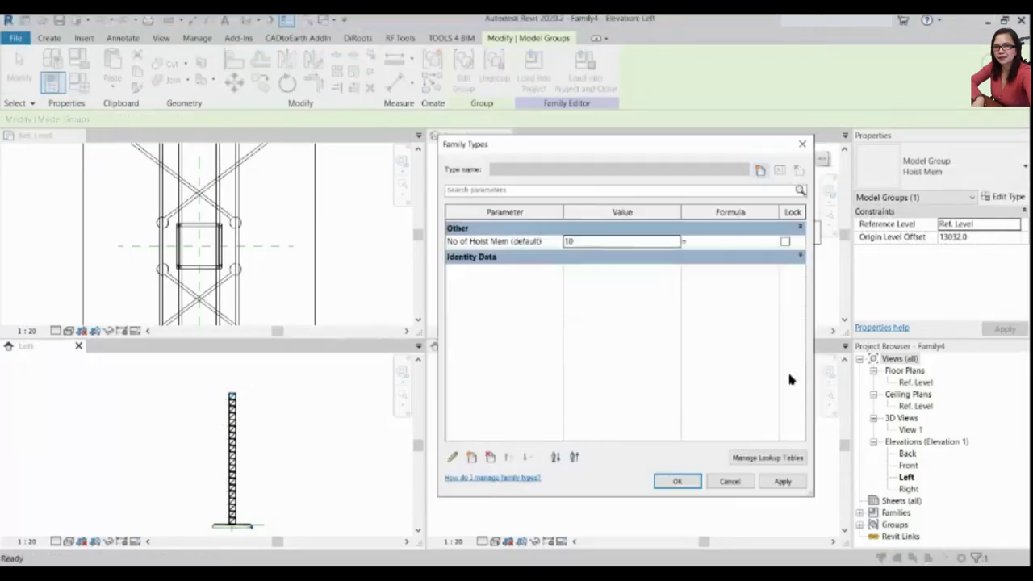
click(634, 241)
text(20)
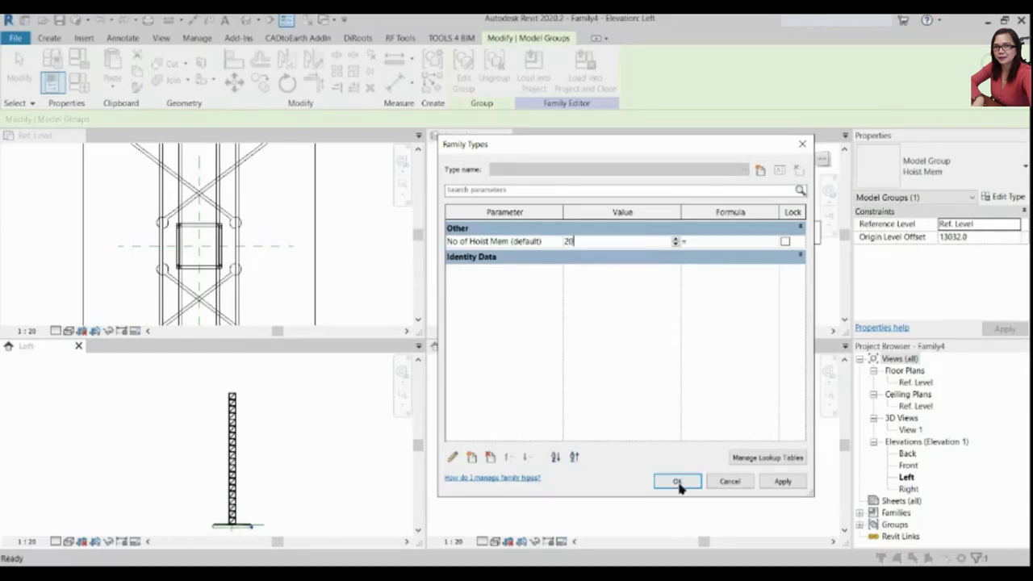
click(678, 483)
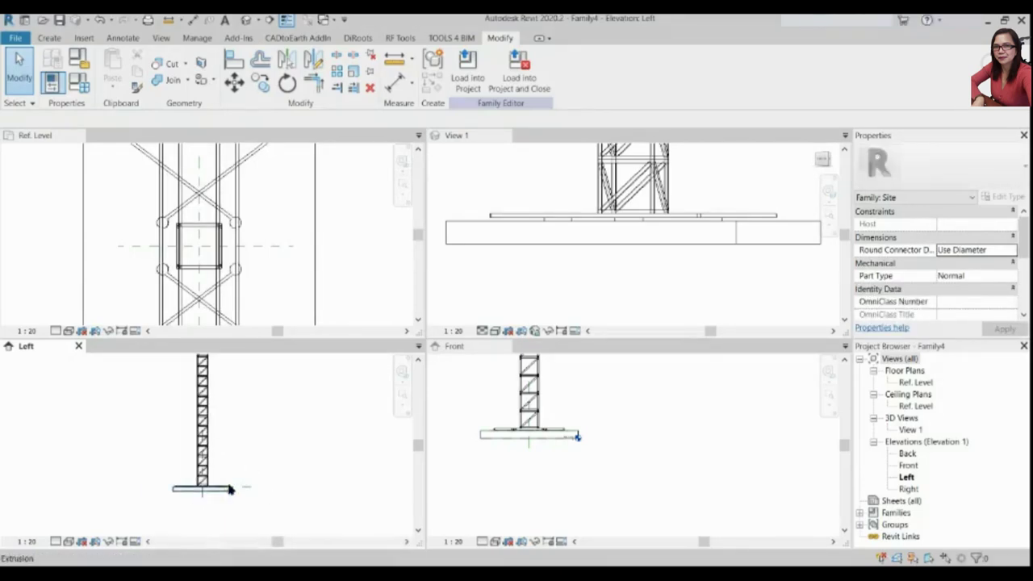
Set the Top of Base reference plane's Is Reference to Strong Reference
scroll(231, 486, up, 2)
scroll(286, 491, up, 1)
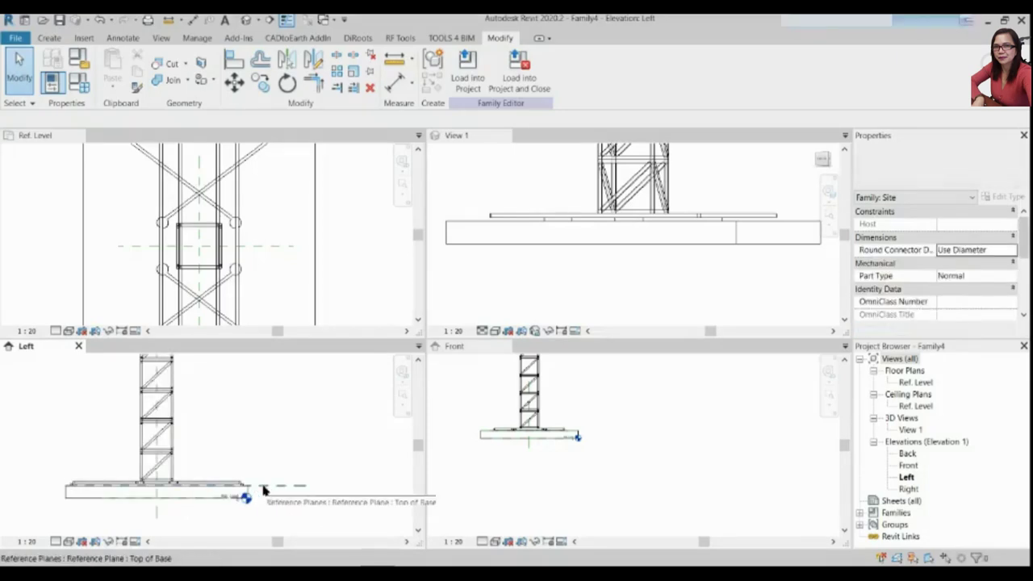
click(264, 489)
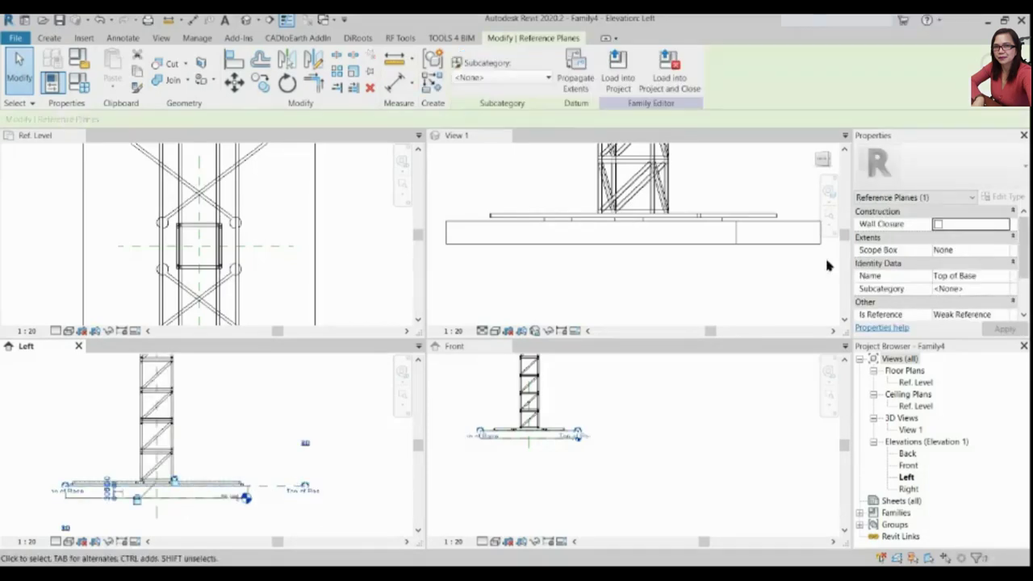
click(1006, 316)
click(1008, 301)
click(972, 322)
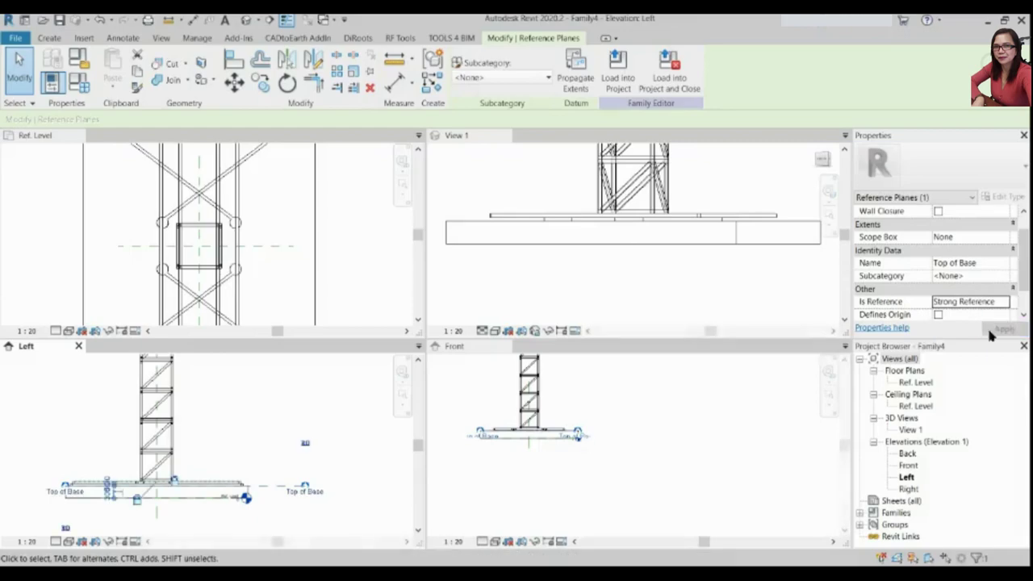
click(374, 467)
Reselect Top of Base and start a new reference plane with Create Similar
scroll(282, 479, up, 2)
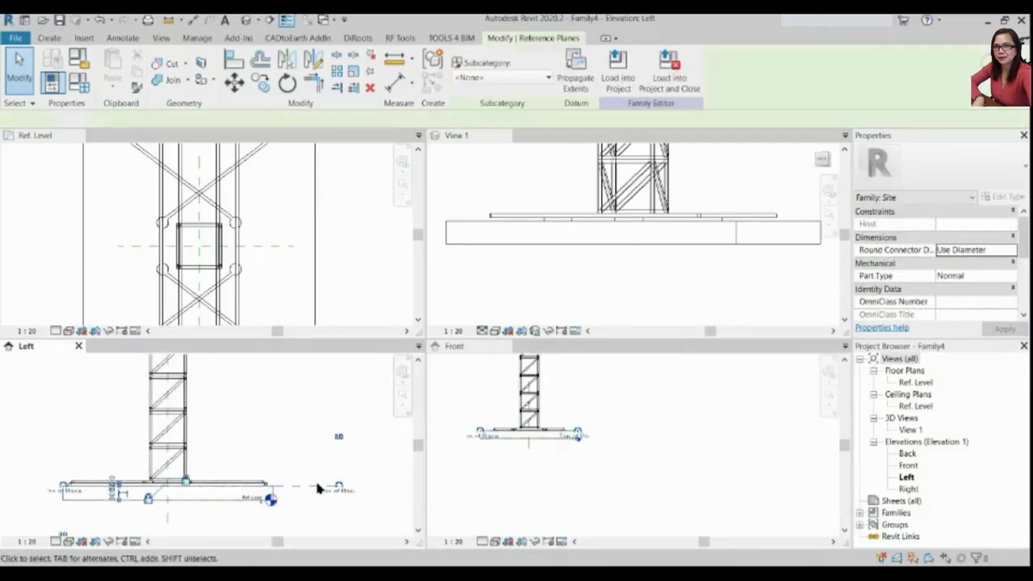
click(317, 488)
scroll(317, 488, down, 2)
scroll(286, 467, up, 2)
right_click(290, 482)
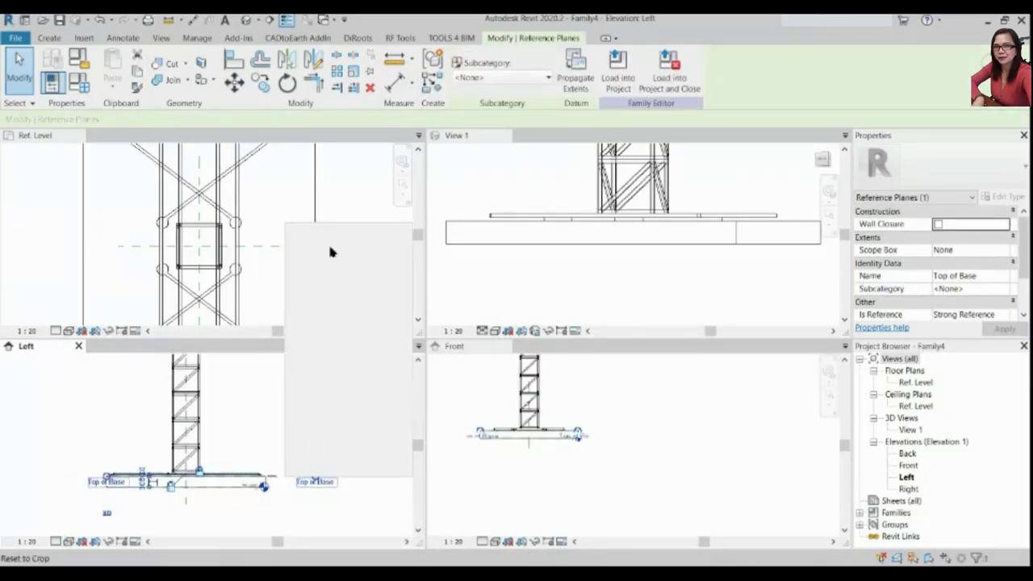
click(331, 322)
scroll(250, 478, down, 1)
scroll(247, 477, down, 1)
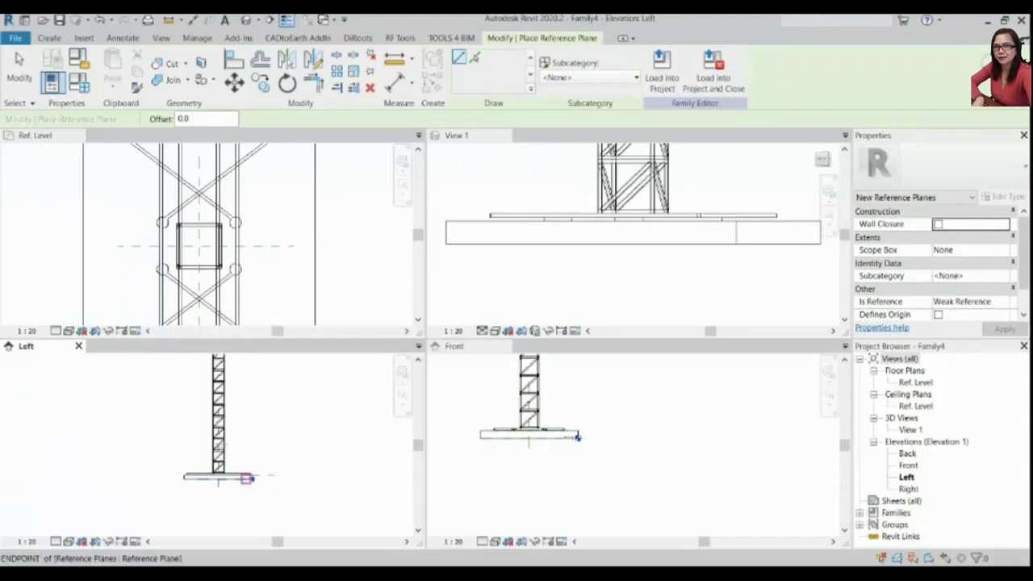
Draw a reference plane above the base and edit its temporary distance from the base
click(233, 417)
click(315, 416)
scroll(259, 430, up, 2)
key(Escape)
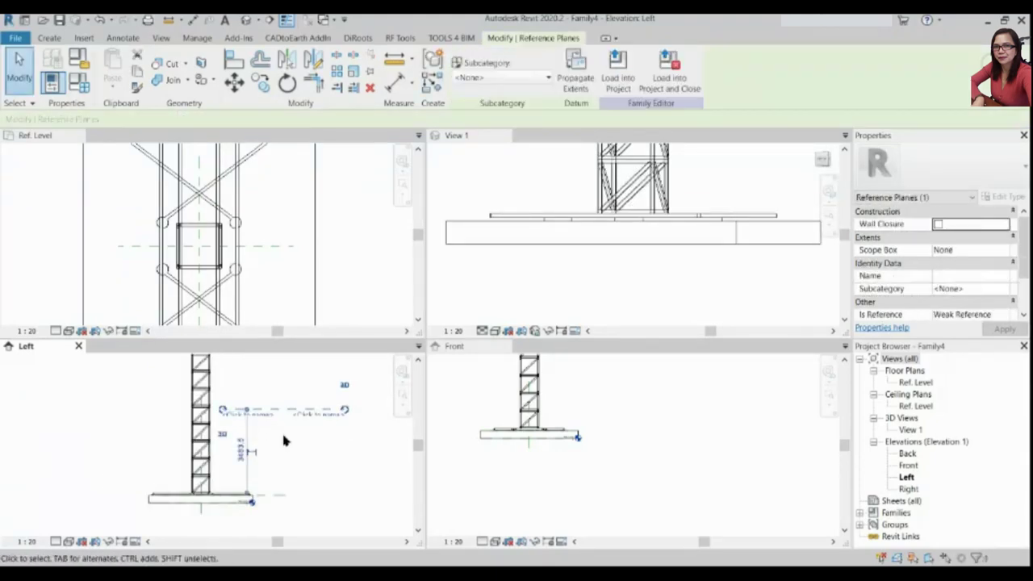
click(240, 449)
key(Return)
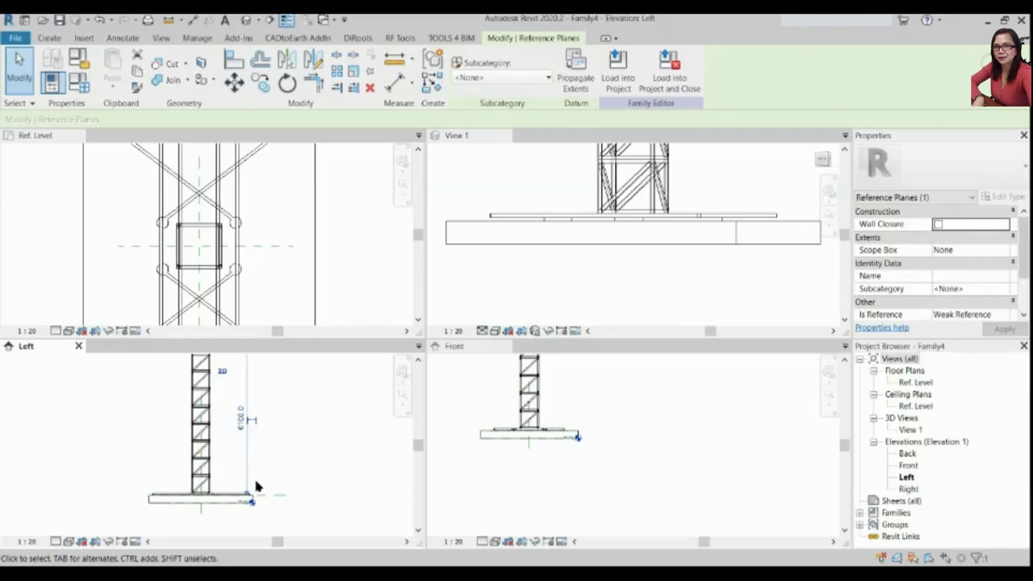
scroll(253, 475, down, 2)
click(310, 486)
click(254, 442)
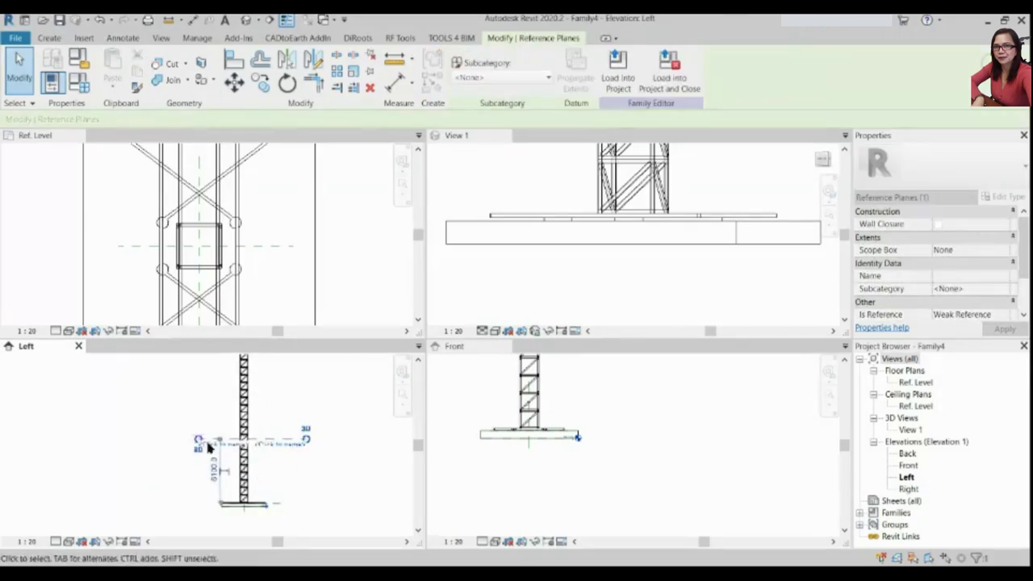
click(278, 495)
Add an aligned 6200.0 dimension from Top of Base to the new reference plane
scroll(276, 494, up, 3)
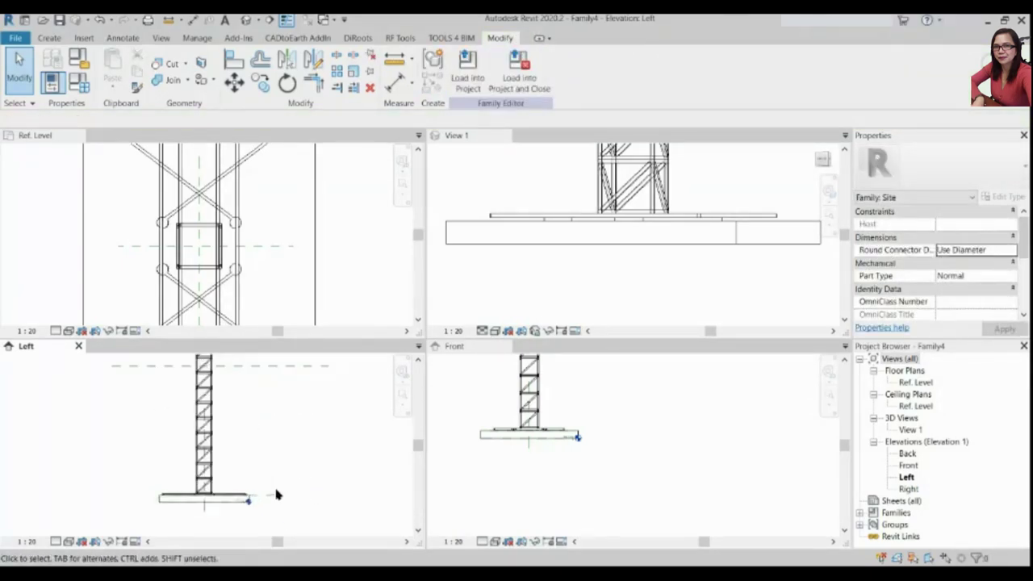
scroll(274, 492, down, 1)
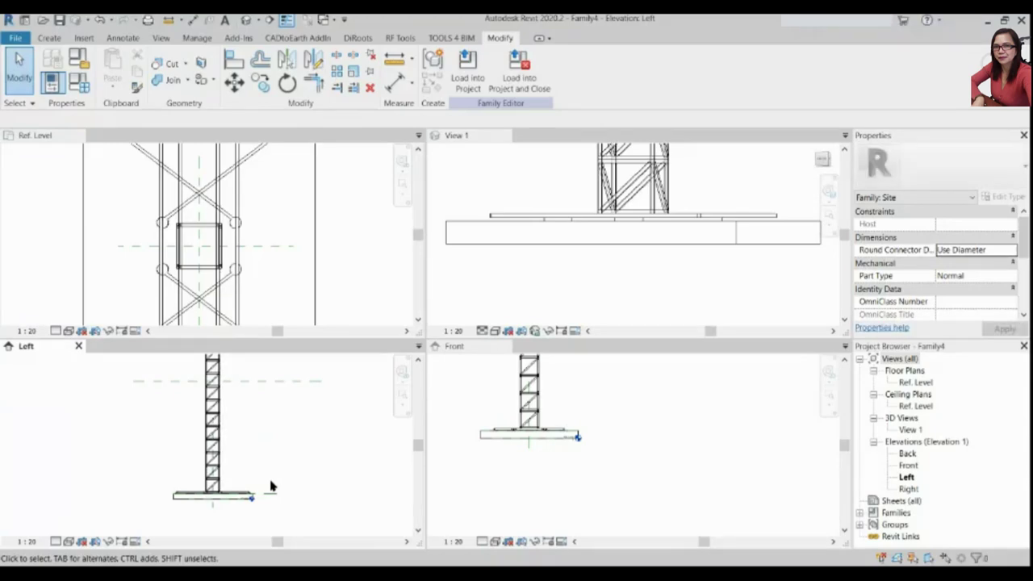
scroll(299, 444, down, 1)
click(394, 82)
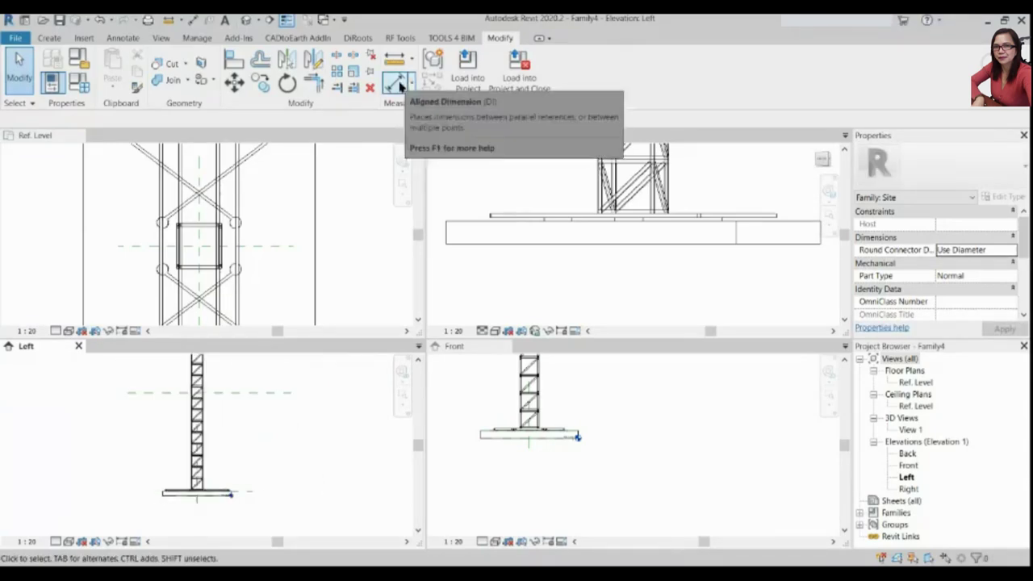
key(Escape)
key(Escape)
scroll(272, 415, up, 3)
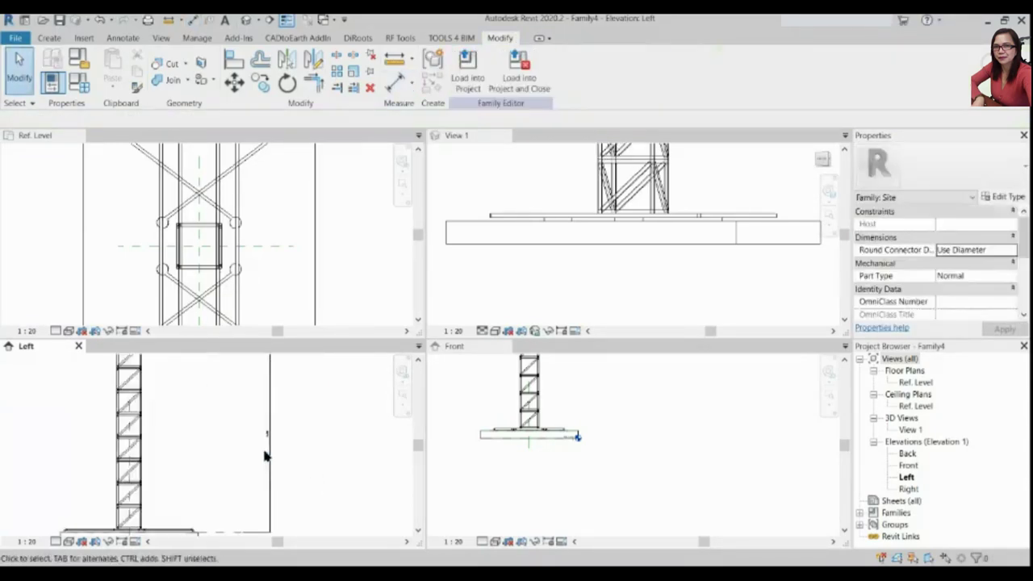
scroll(248, 415, up, 3)
scroll(247, 416, down, 1)
Label the 6200.0 dimension with a new Car Height parameter
click(261, 415)
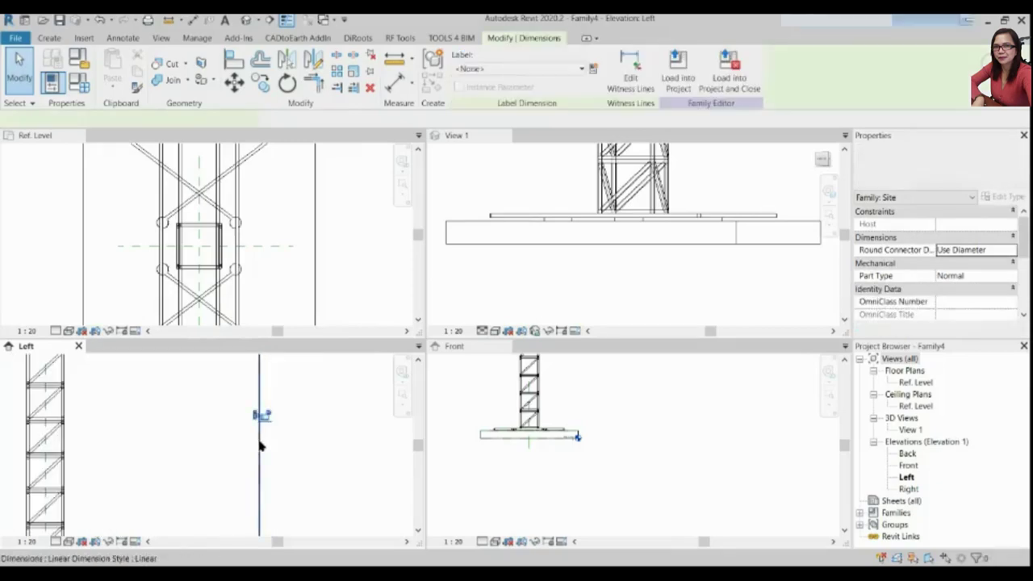
click(591, 67)
text(Co)
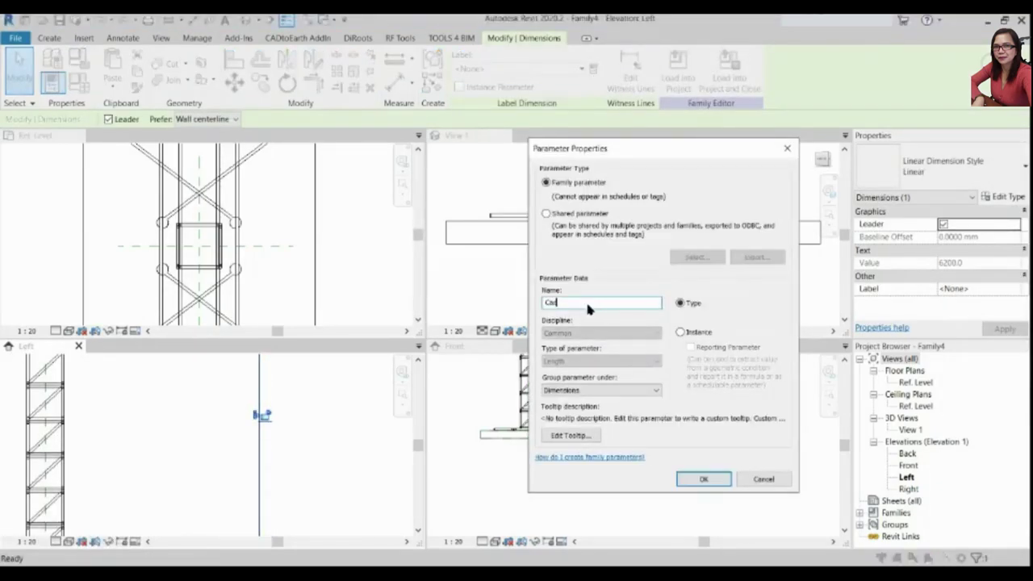
text(r Height)
click(680, 332)
click(702, 478)
key(Escape)
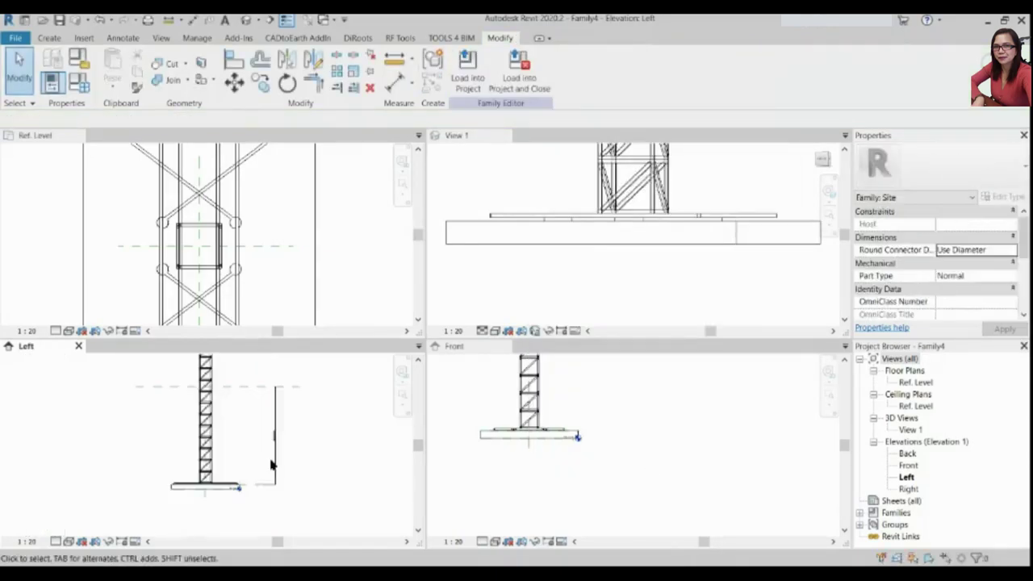
Zoom to fit and start a similar reference plane from the new one
key(z)
key(f)
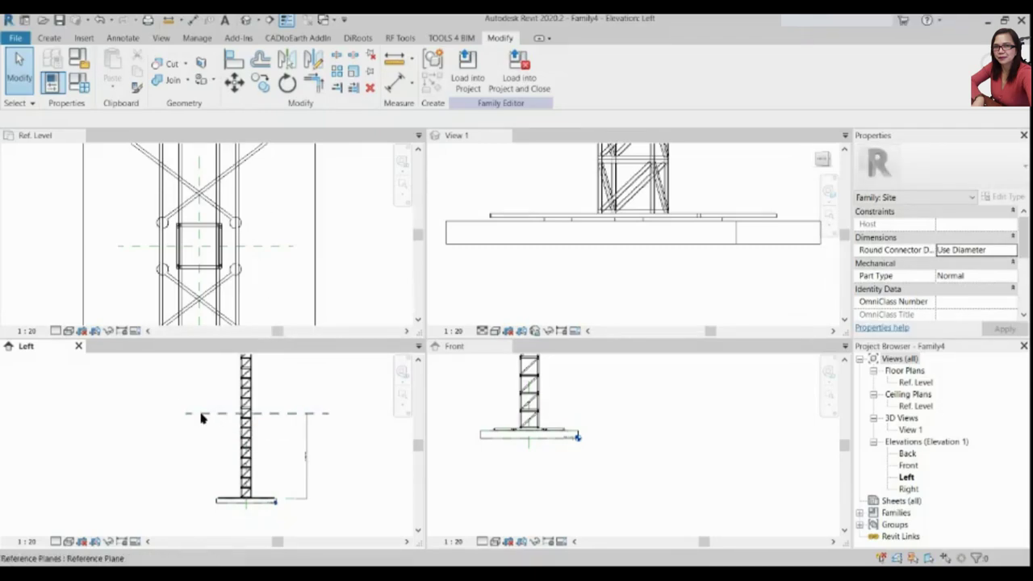
click(202, 414)
right_click(213, 413)
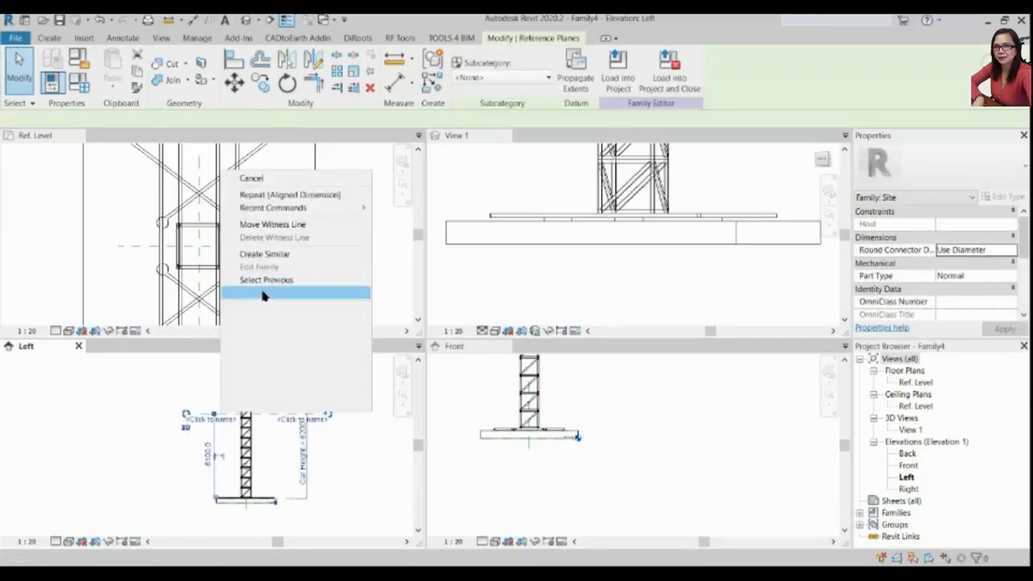
click(264, 253)
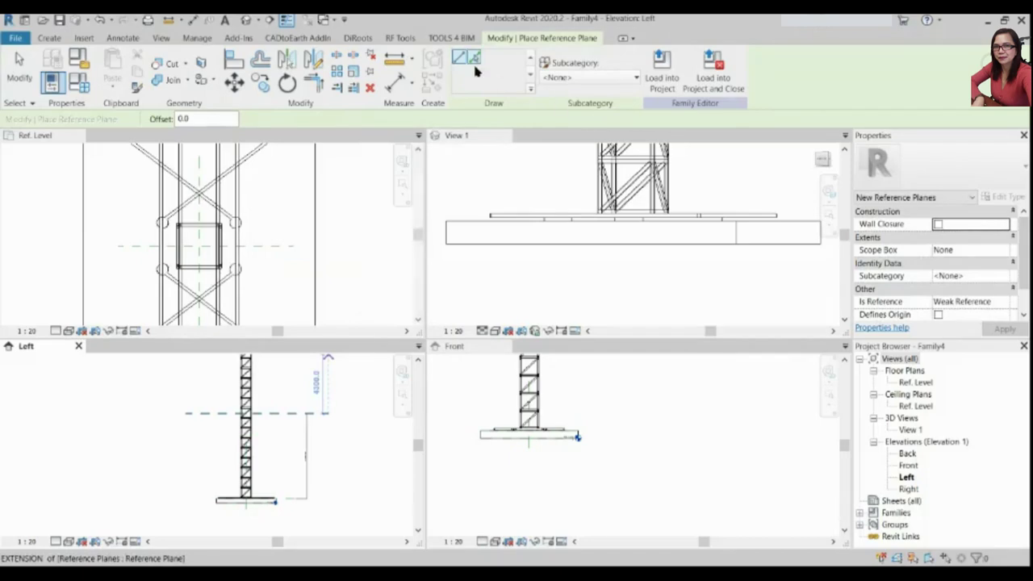
Place a reference plane offset 500 above the first and dimension it at 6700.0
click(195, 120)
text(500)
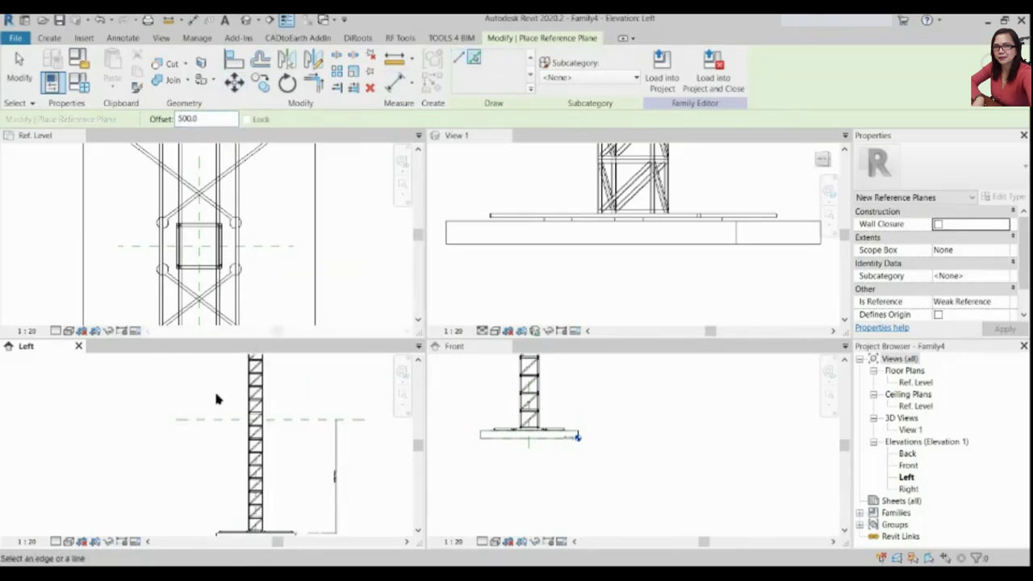
click(172, 414)
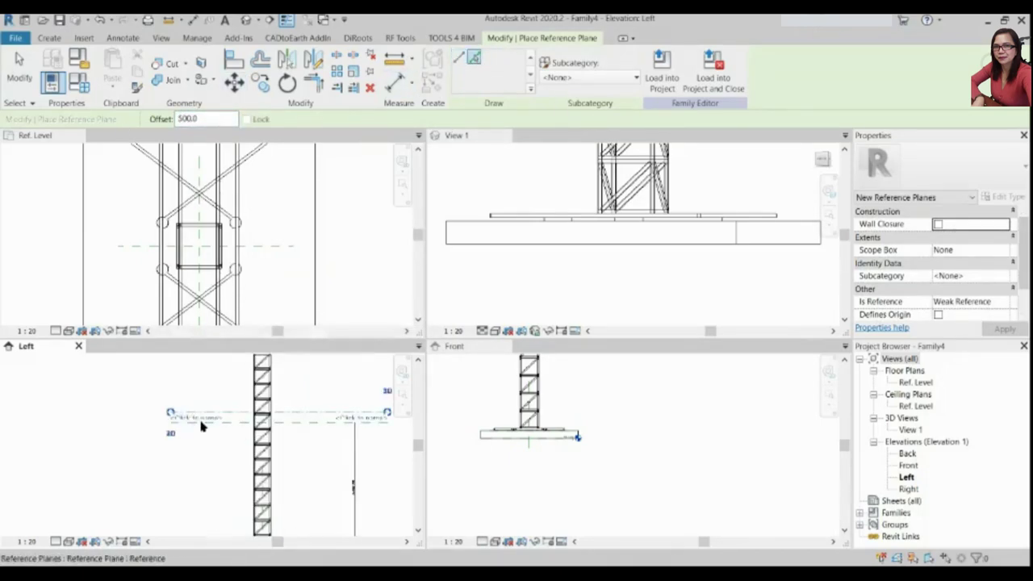
click(347, 414)
key(Escape)
key(Escape)
scroll(206, 378, up, 2)
scroll(274, 460, up, 2)
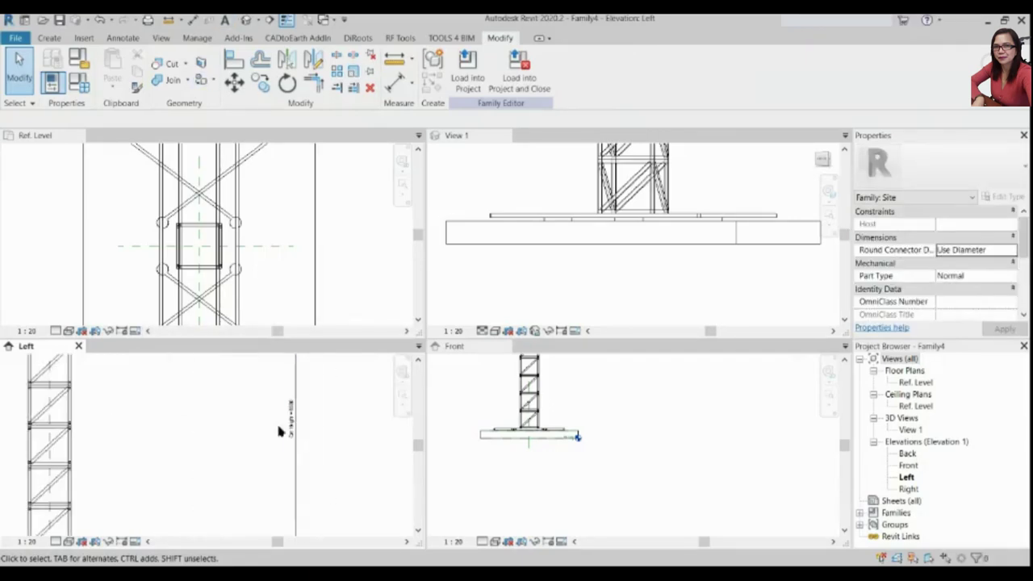
click(395, 83)
scroll(299, 444, down, 2)
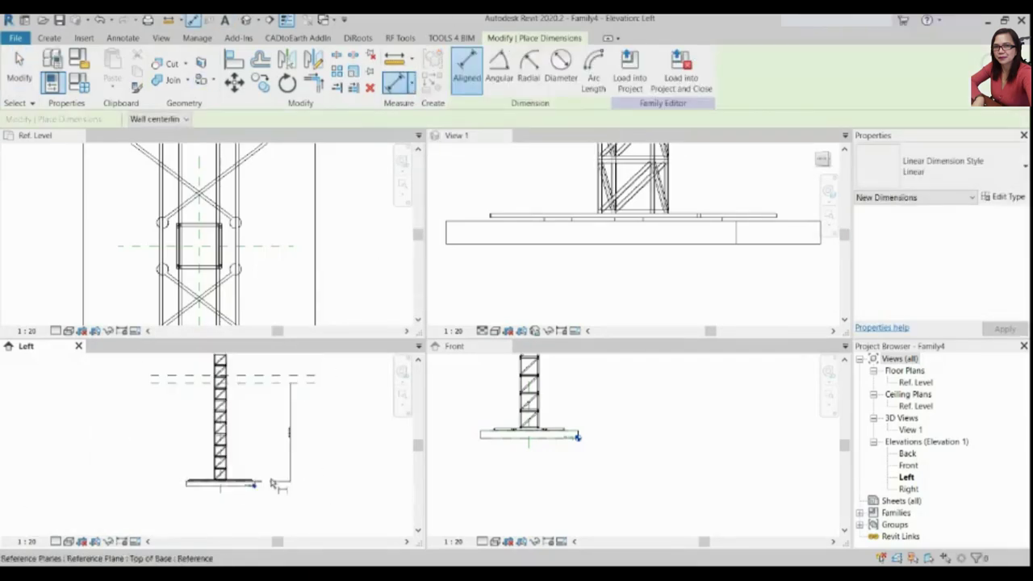
click(295, 411)
key(Escape)
key(Escape)
scroll(294, 427, up, 2)
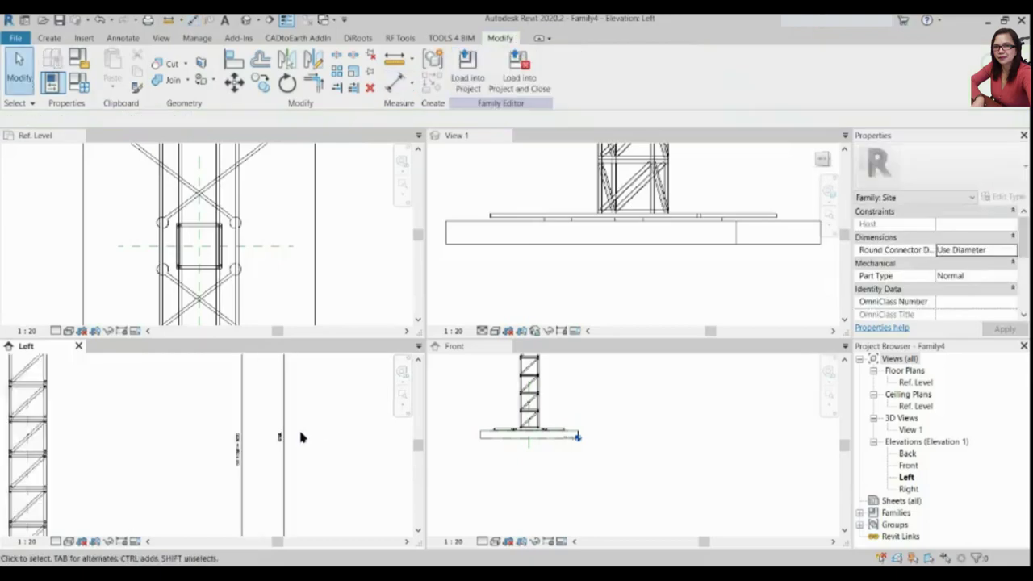
Label the 6700.0 dimension with a new instance parameter Car Height 2
click(591, 71)
text(Car He)
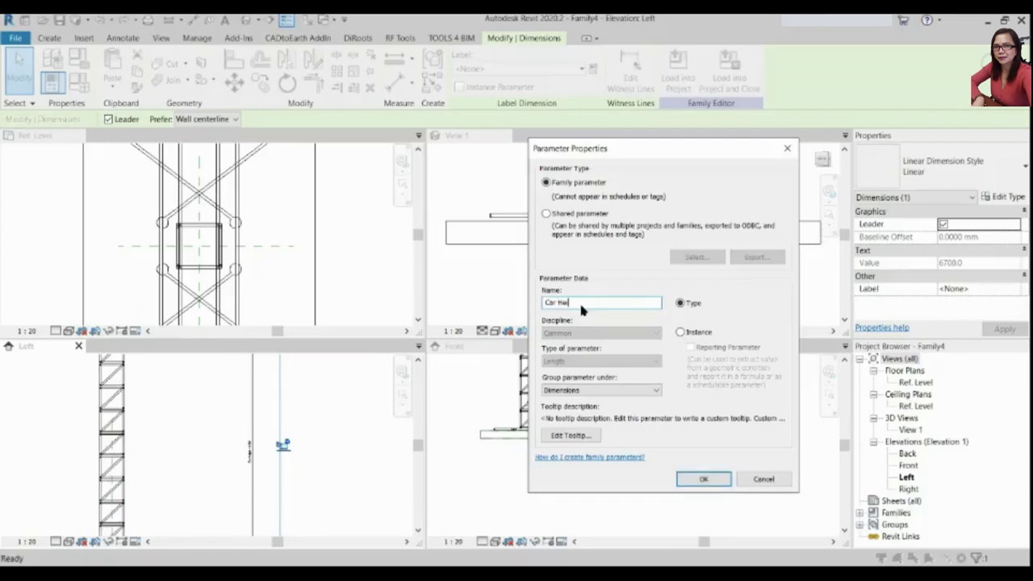
text(ight 2)
click(680, 332)
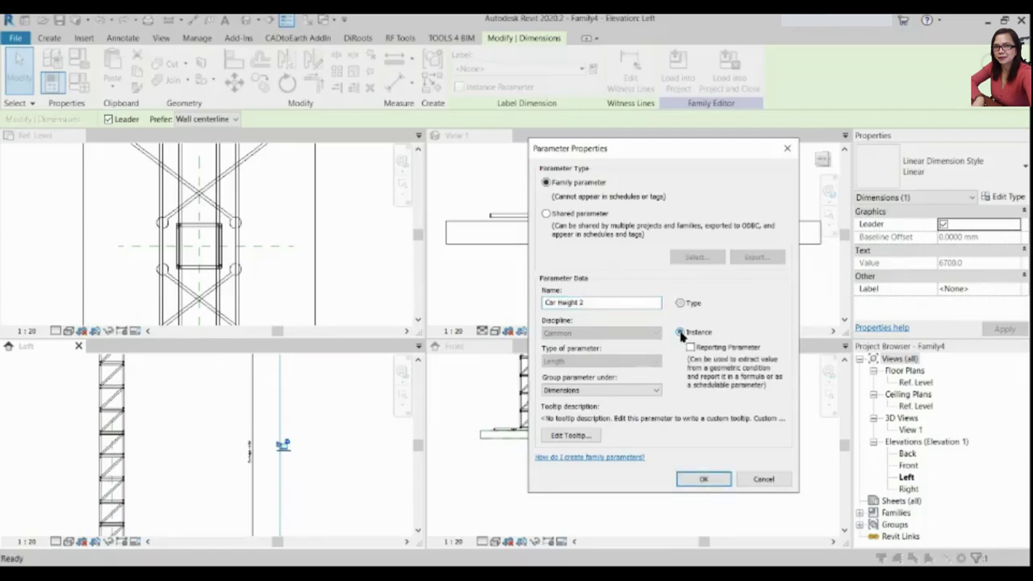
click(701, 480)
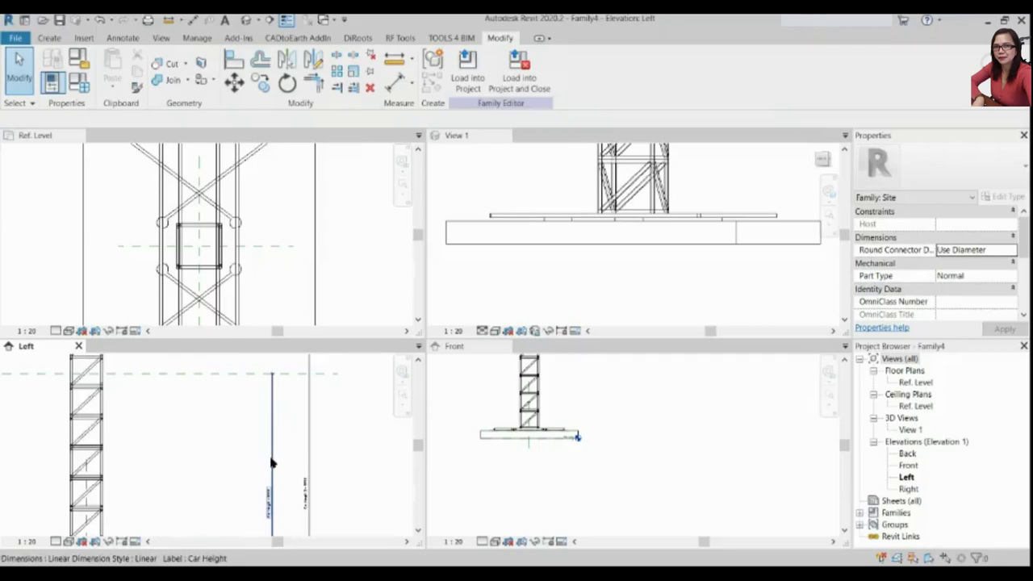
key(Escape)
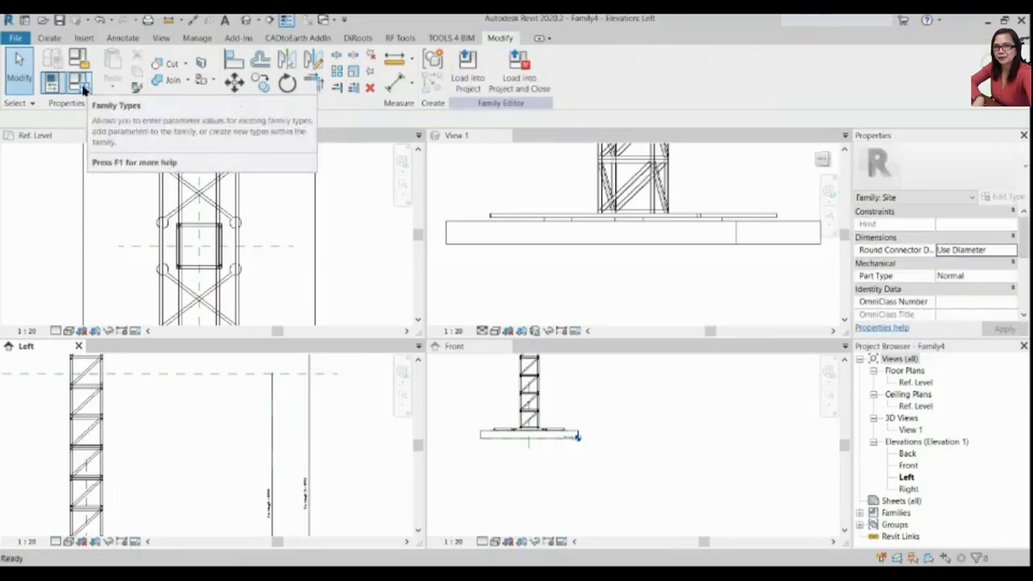
Rename the Car Height parameter to Car Height 1 in Family Types
click(78, 82)
click(486, 242)
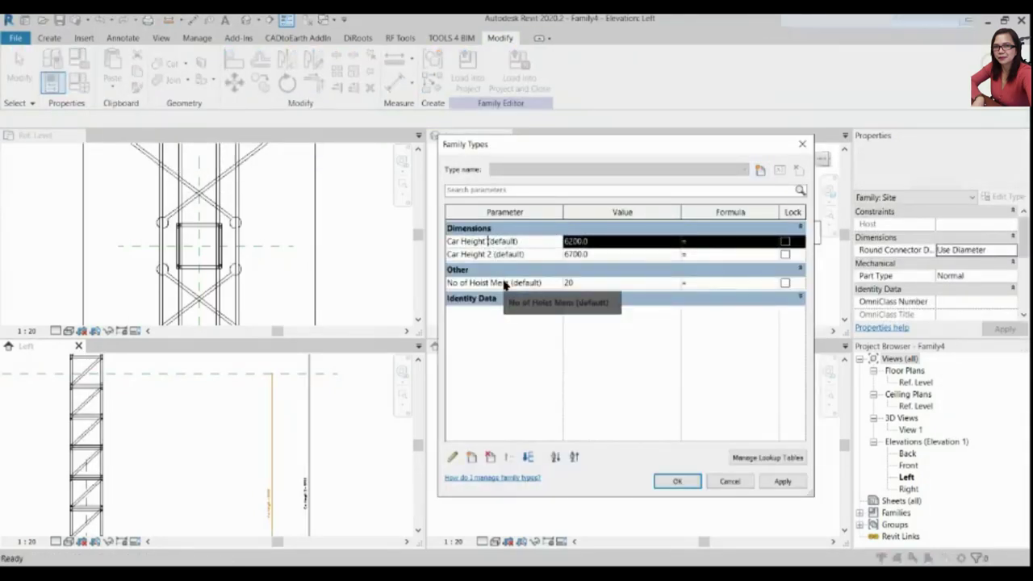
click(453, 458)
click(703, 478)
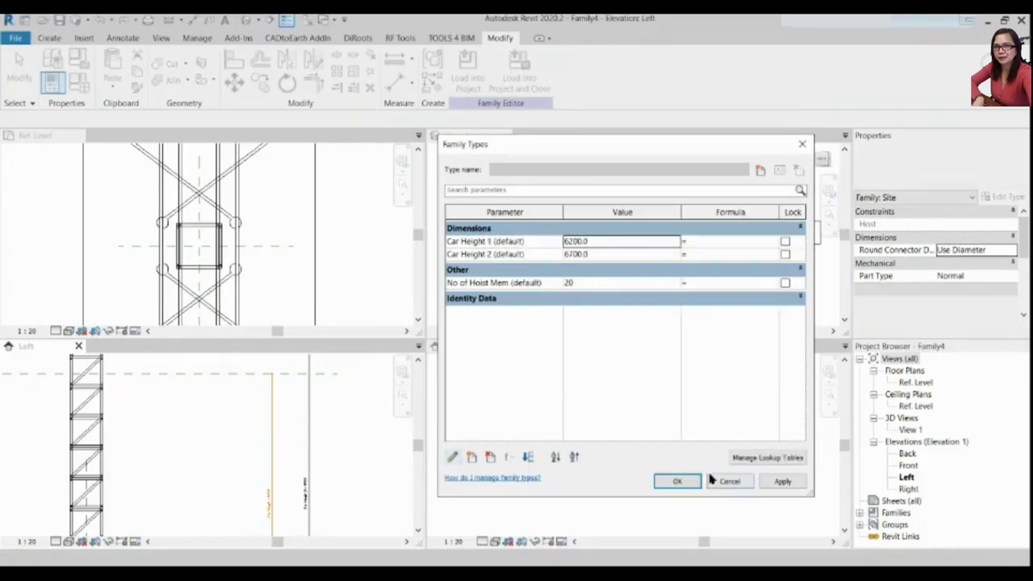
click(676, 480)
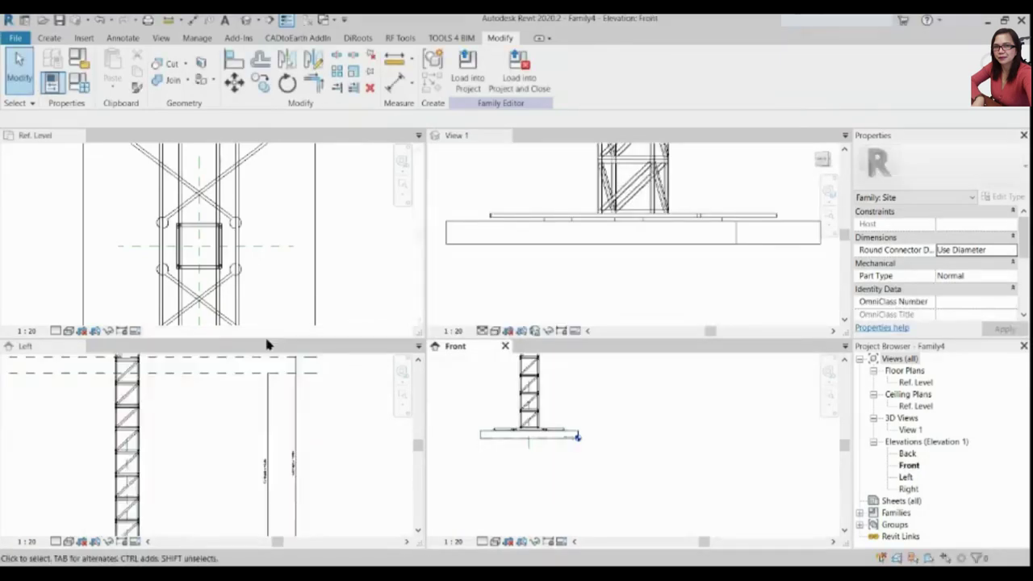
Delete the Hoist.png reference image from the Ref. Level plan view
scroll(215, 438, down, 2)
scroll(214, 438, down, 1)
scroll(195, 442, down, 1)
scroll(327, 464, up, 1)
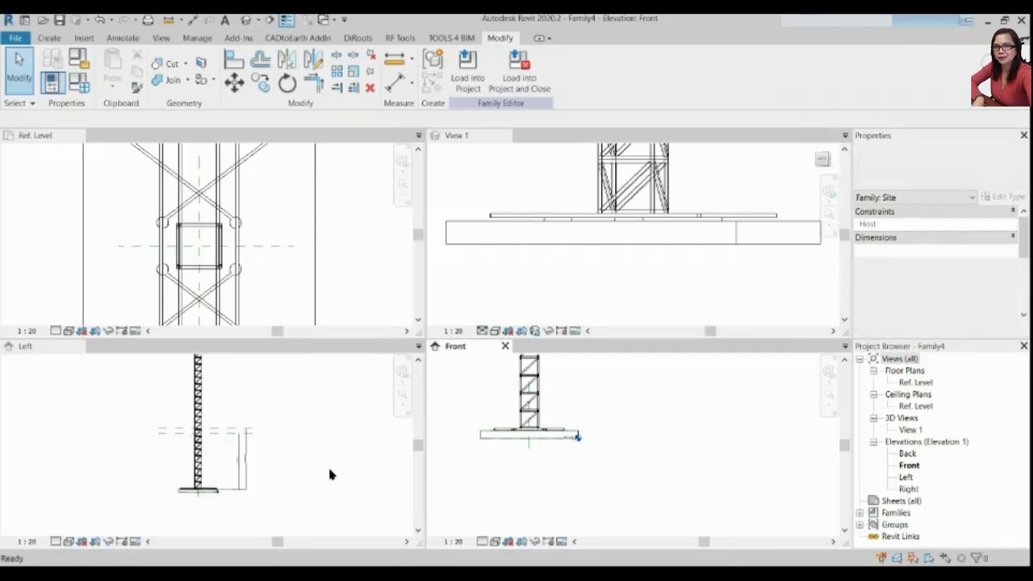
scroll(310, 455, up, 1)
scroll(304, 458, down, 1)
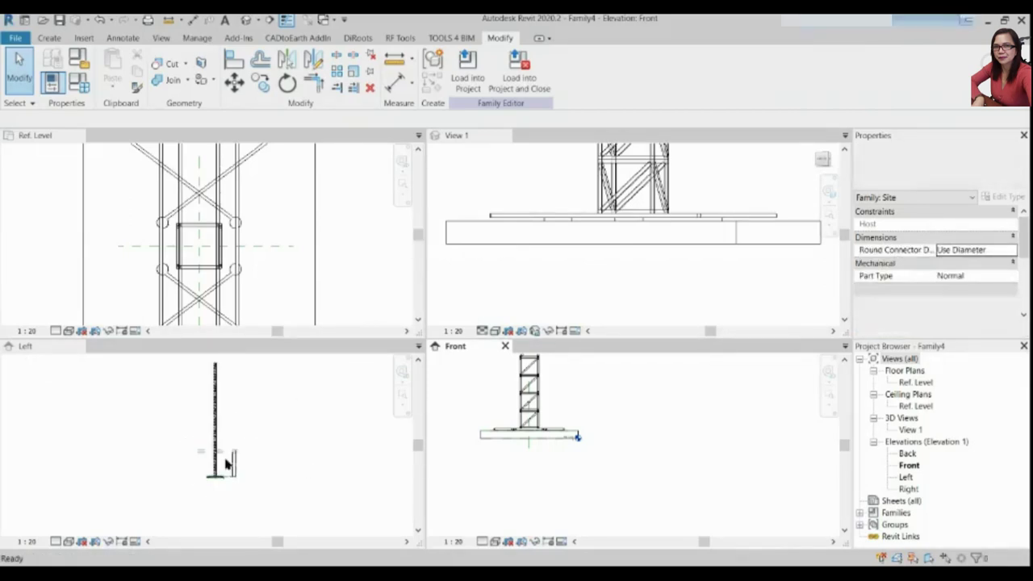
scroll(242, 409, up, 1)
scroll(237, 422, down, 1)
scroll(255, 274, down, 2)
scroll(255, 274, down, 2)
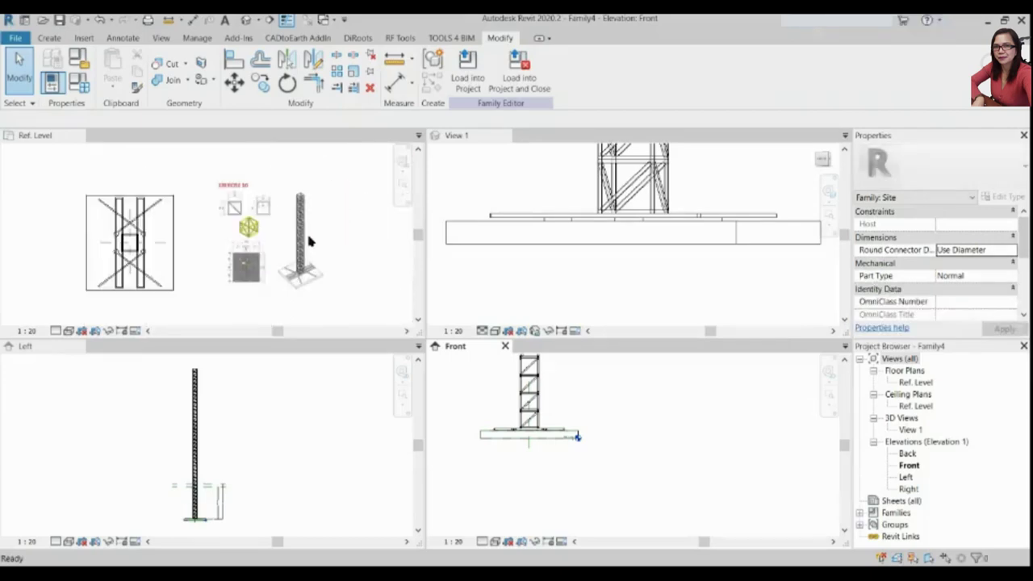
scroll(260, 242, down, 1)
click(233, 281)
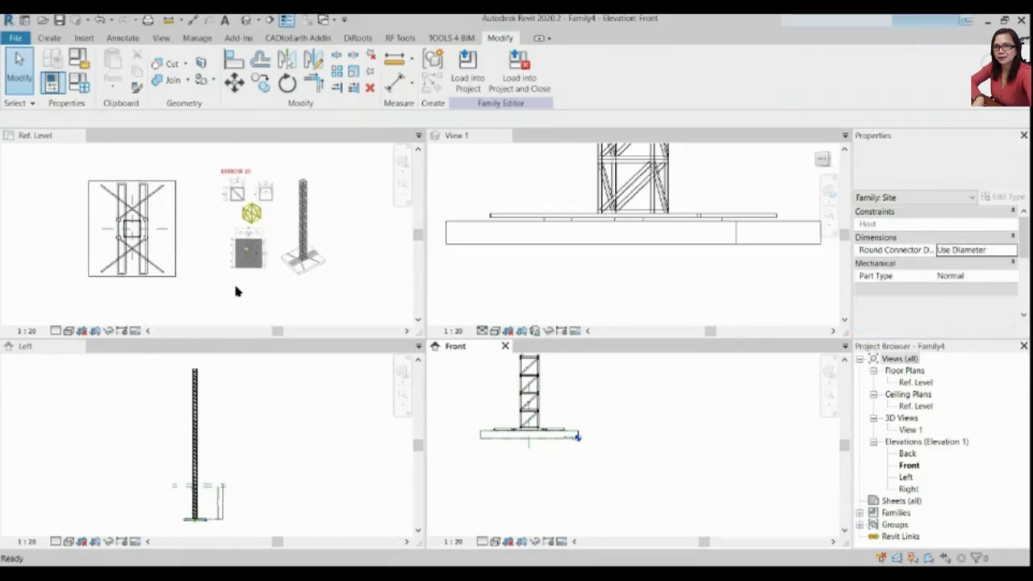
click(244, 276)
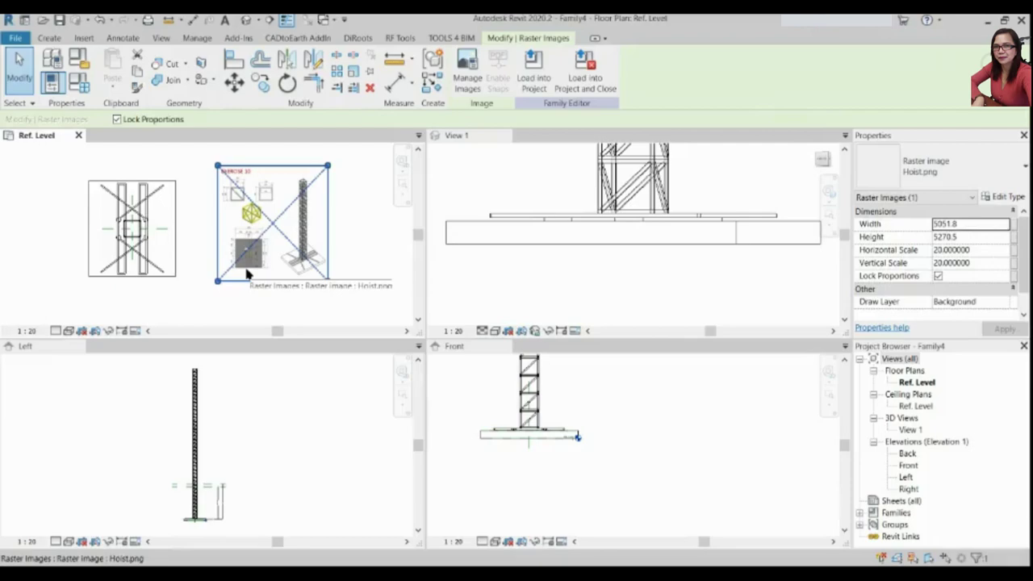
key(Delete)
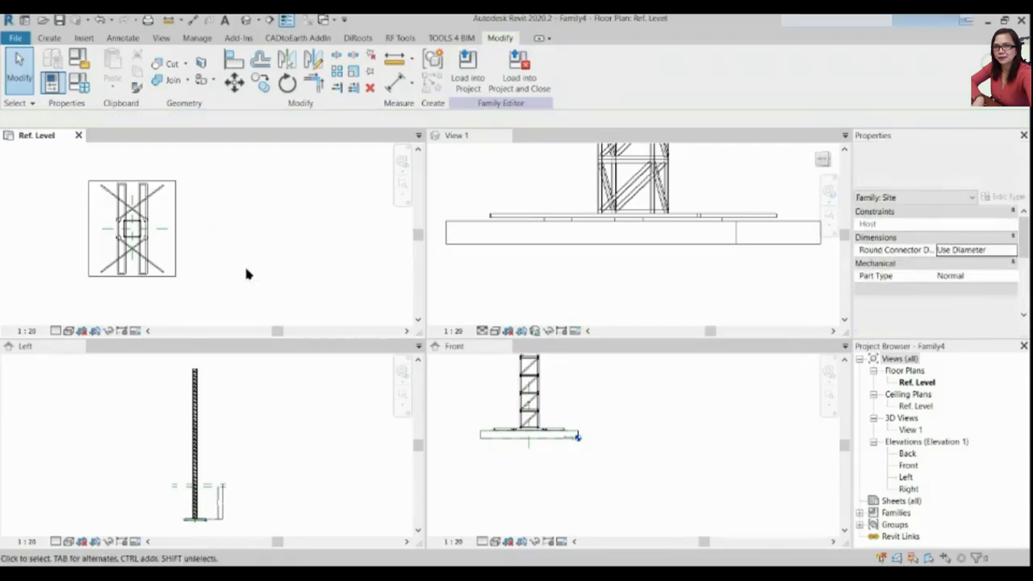
Remove Hoist.png from the family's loaded images via Manage Images
click(198, 38)
click(488, 73)
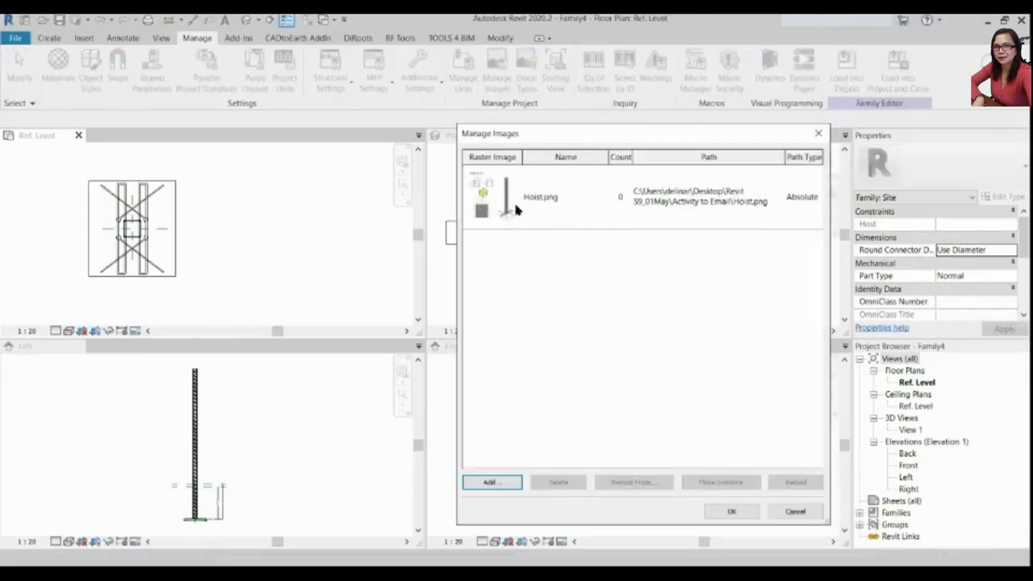
click(582, 485)
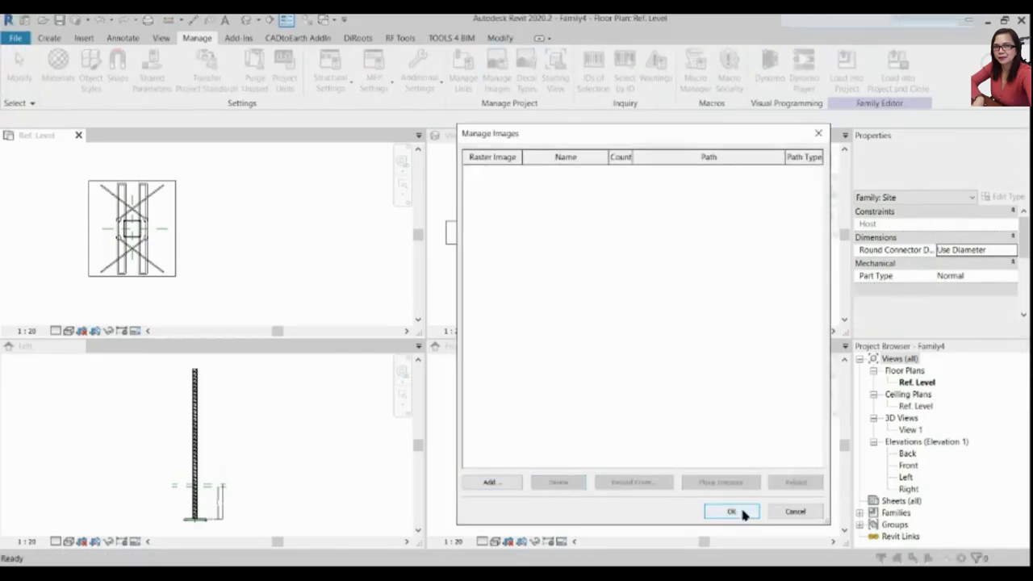
click(731, 512)
scroll(181, 258, up, 1)
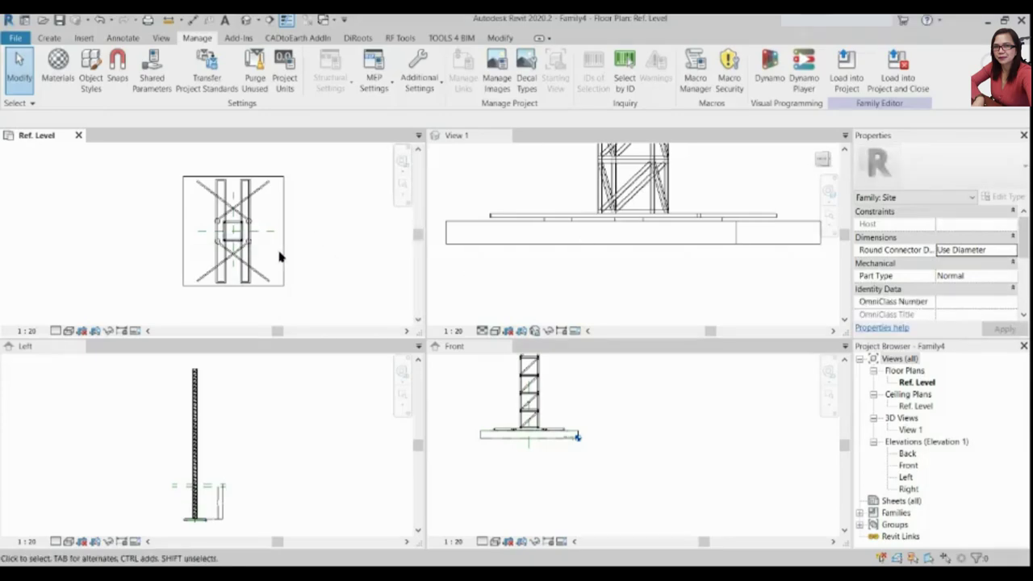
scroll(253, 258, up, 2)
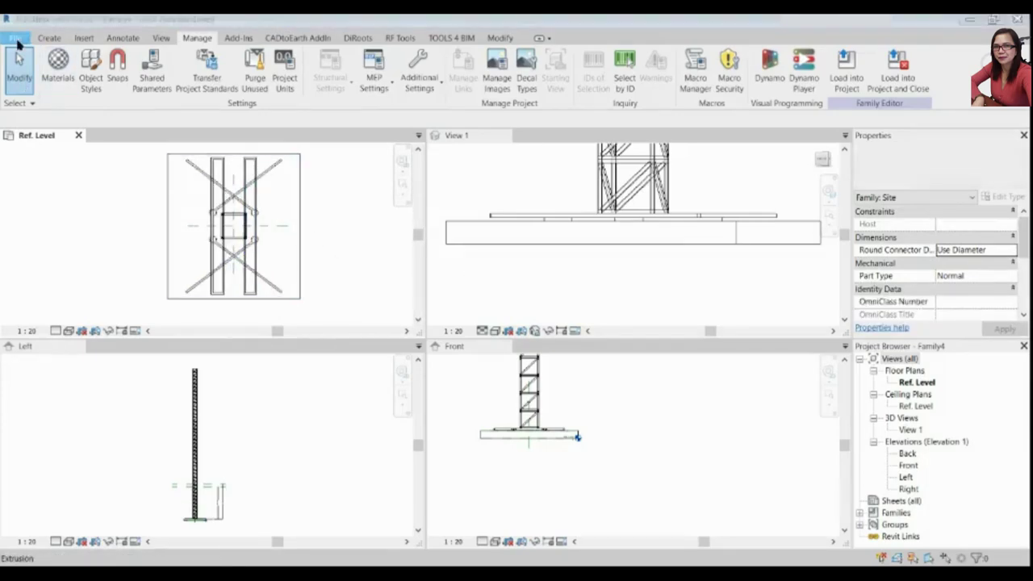
Save the family as Mast Hoist_Main.rfa in the Activity to Email folder
click(14, 38)
click(113, 197)
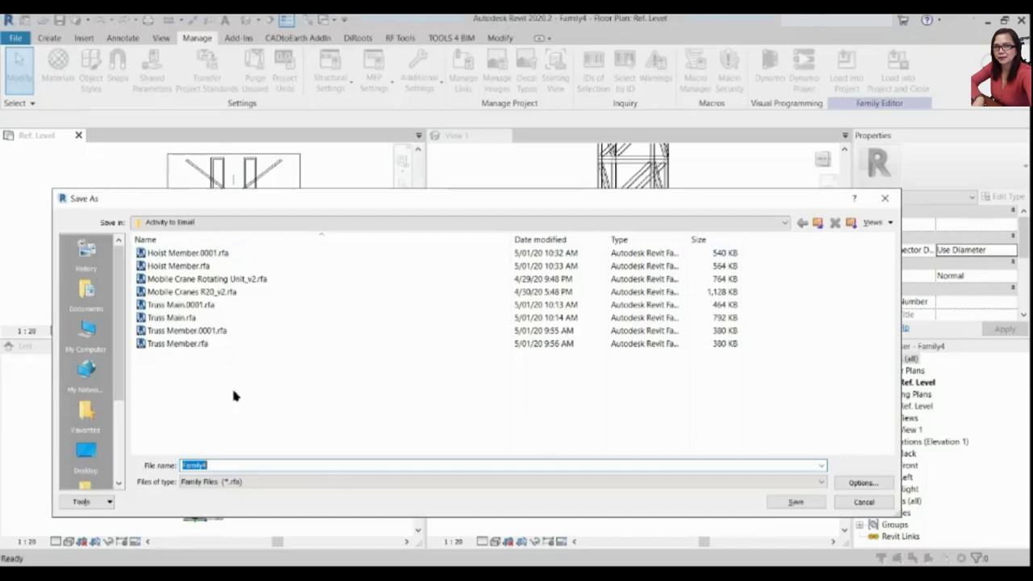
text(Mast)
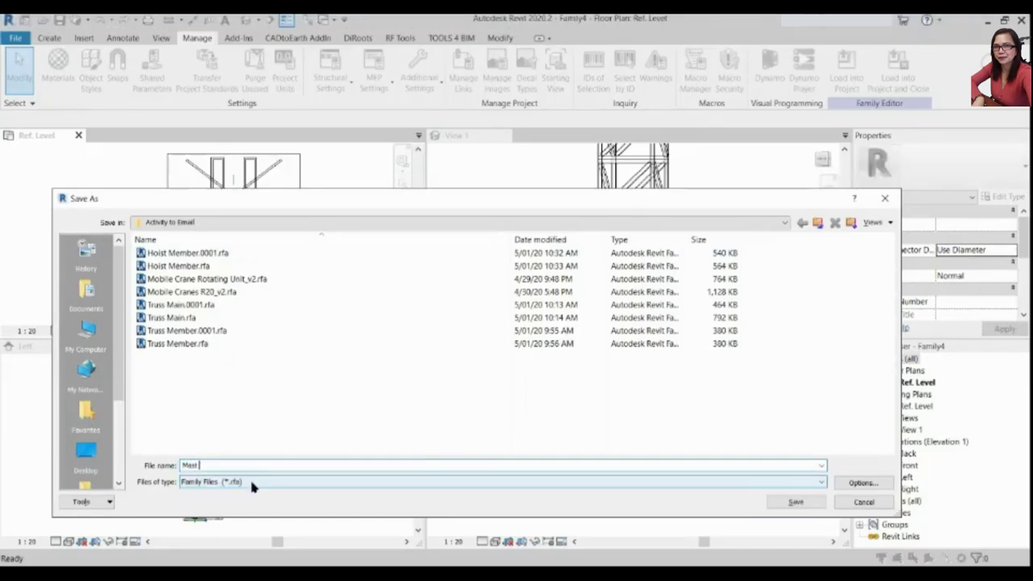
text( Hoist_Main)
click(860, 482)
click(484, 450)
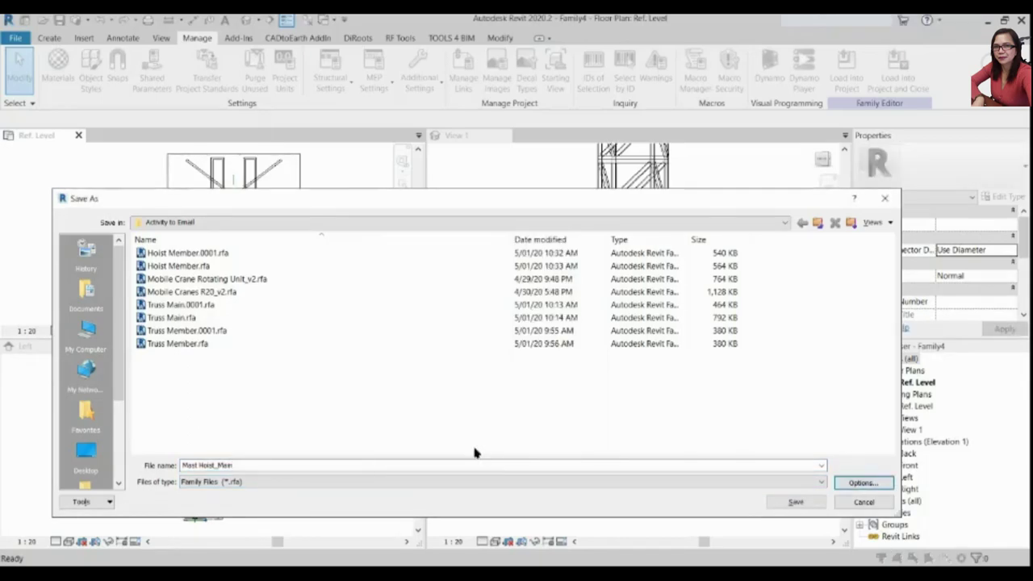
click(796, 501)
scroll(113, 306, down, 1)
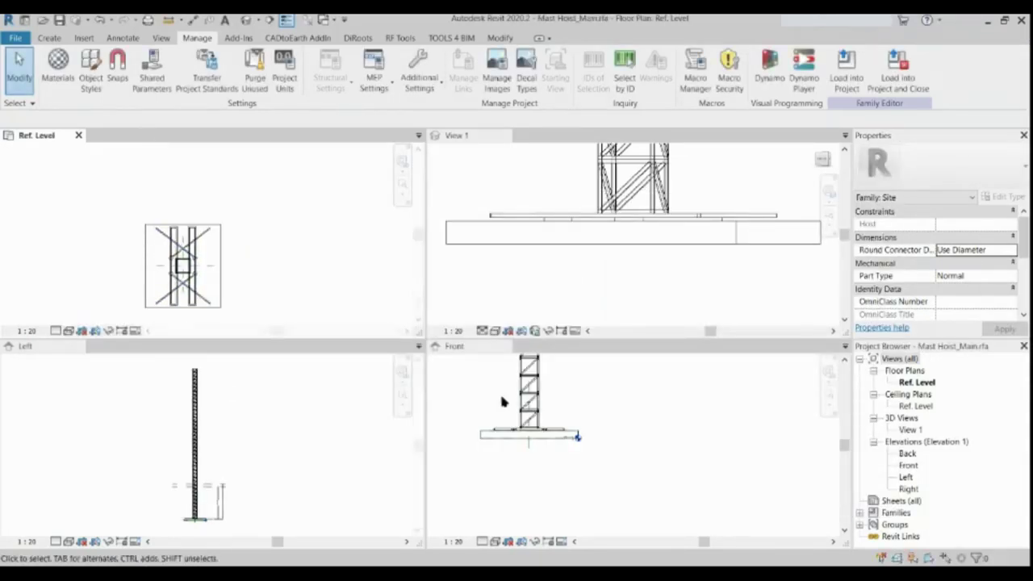
scroll(319, 403, down, 2)
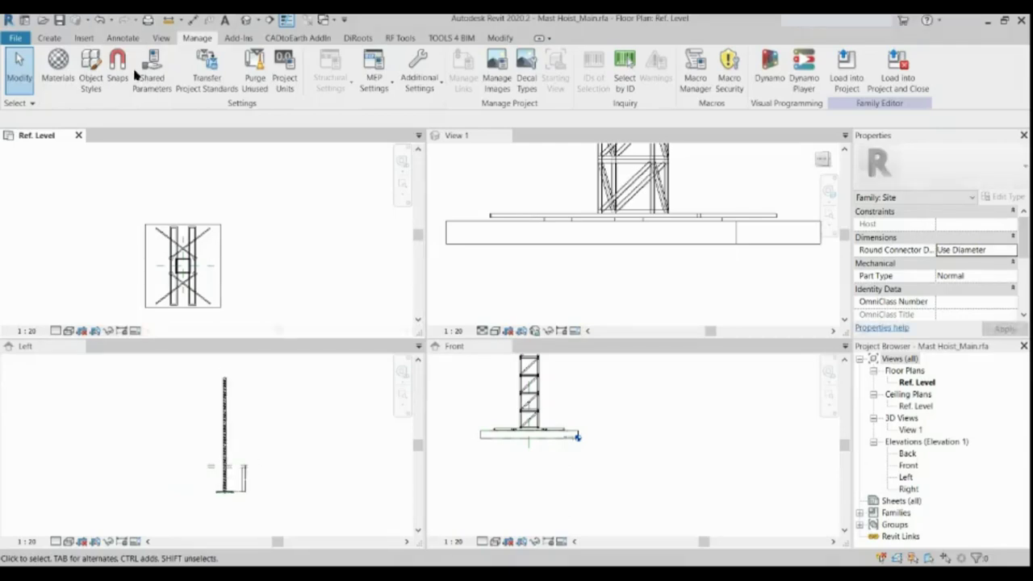
scroll(187, 170, down, 1)
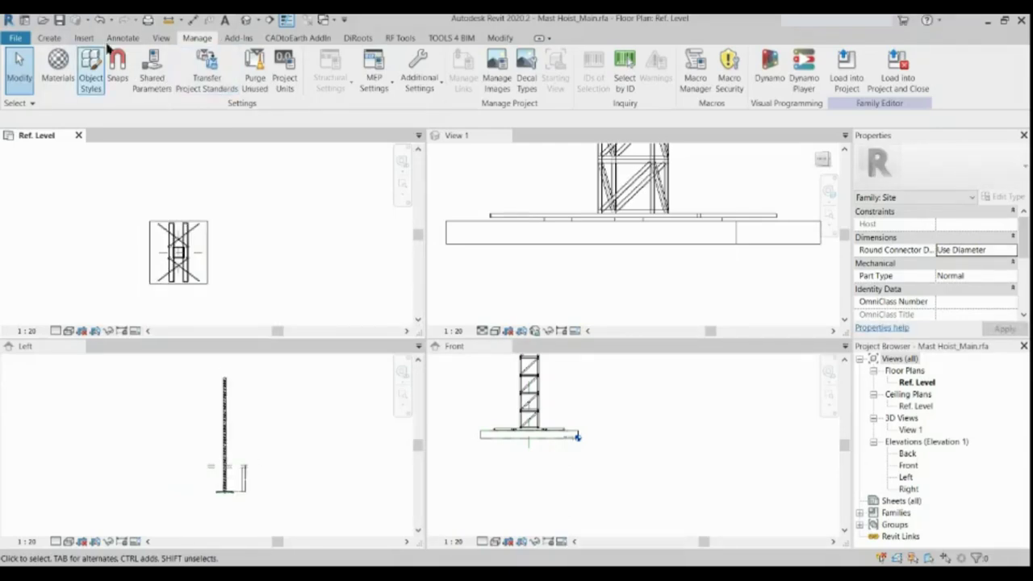